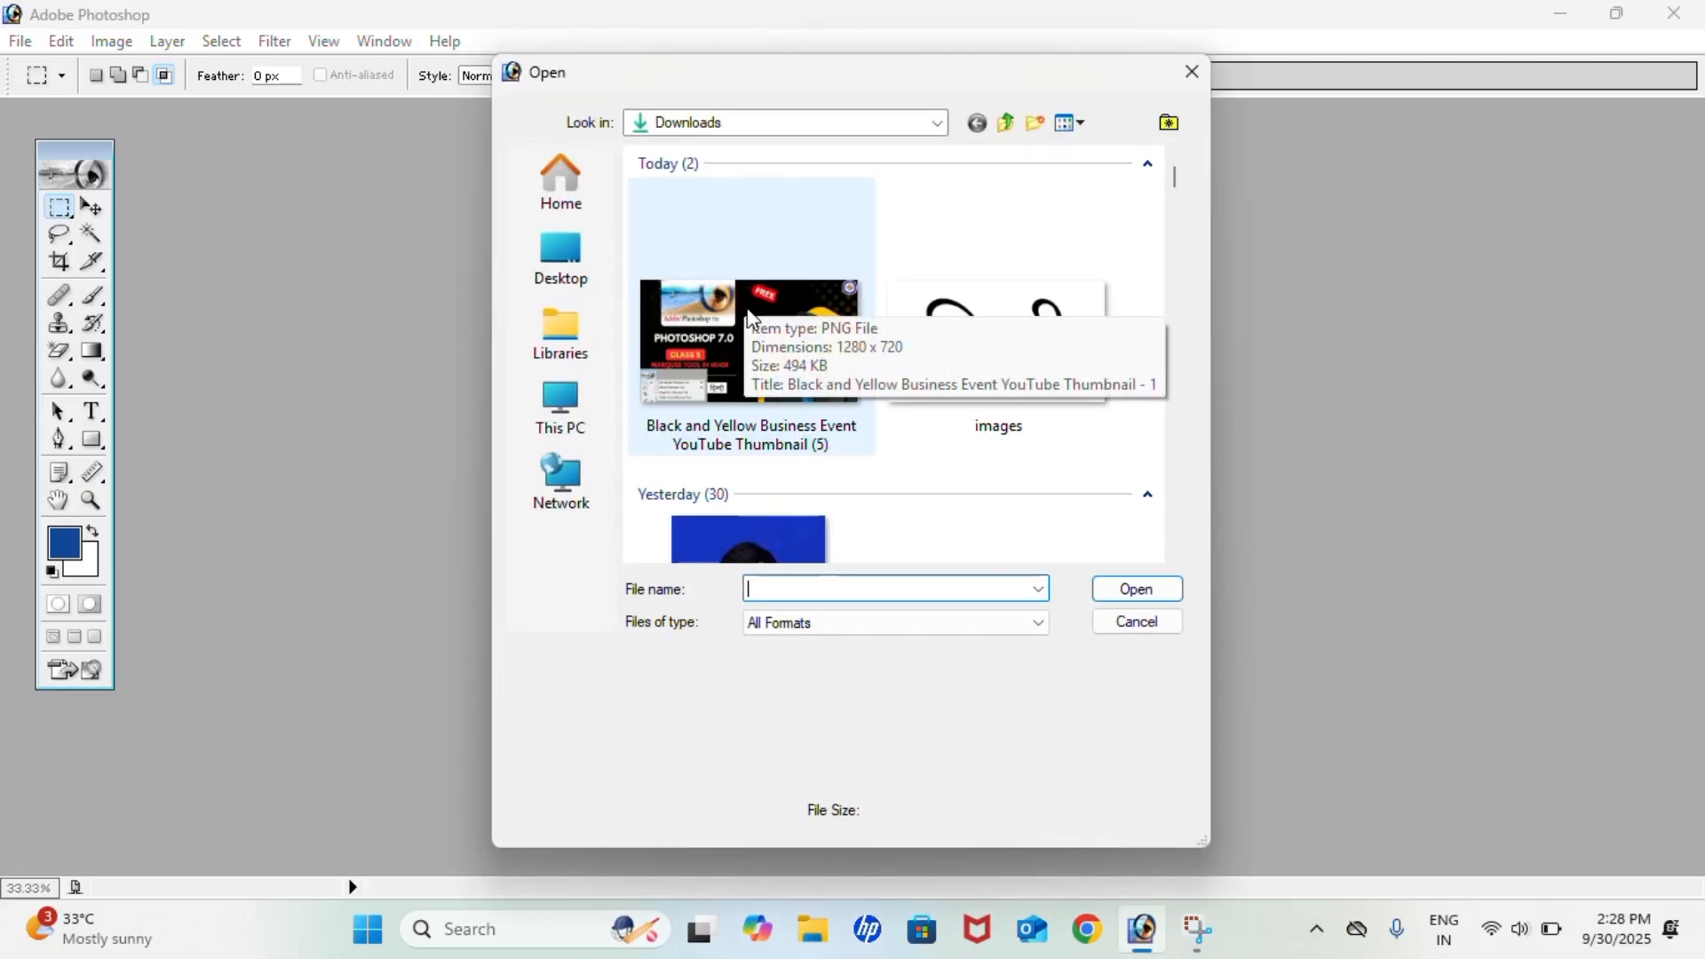
Open the portrait file WhatsApp Image 2025-09-03 at 11.10.17_f01d9c18 from Downloads and move its window toward the middle of the workspace
scroll(781, 431, "down", 2)
left_click(751, 421)
scroll(632, 453, "down", 1)
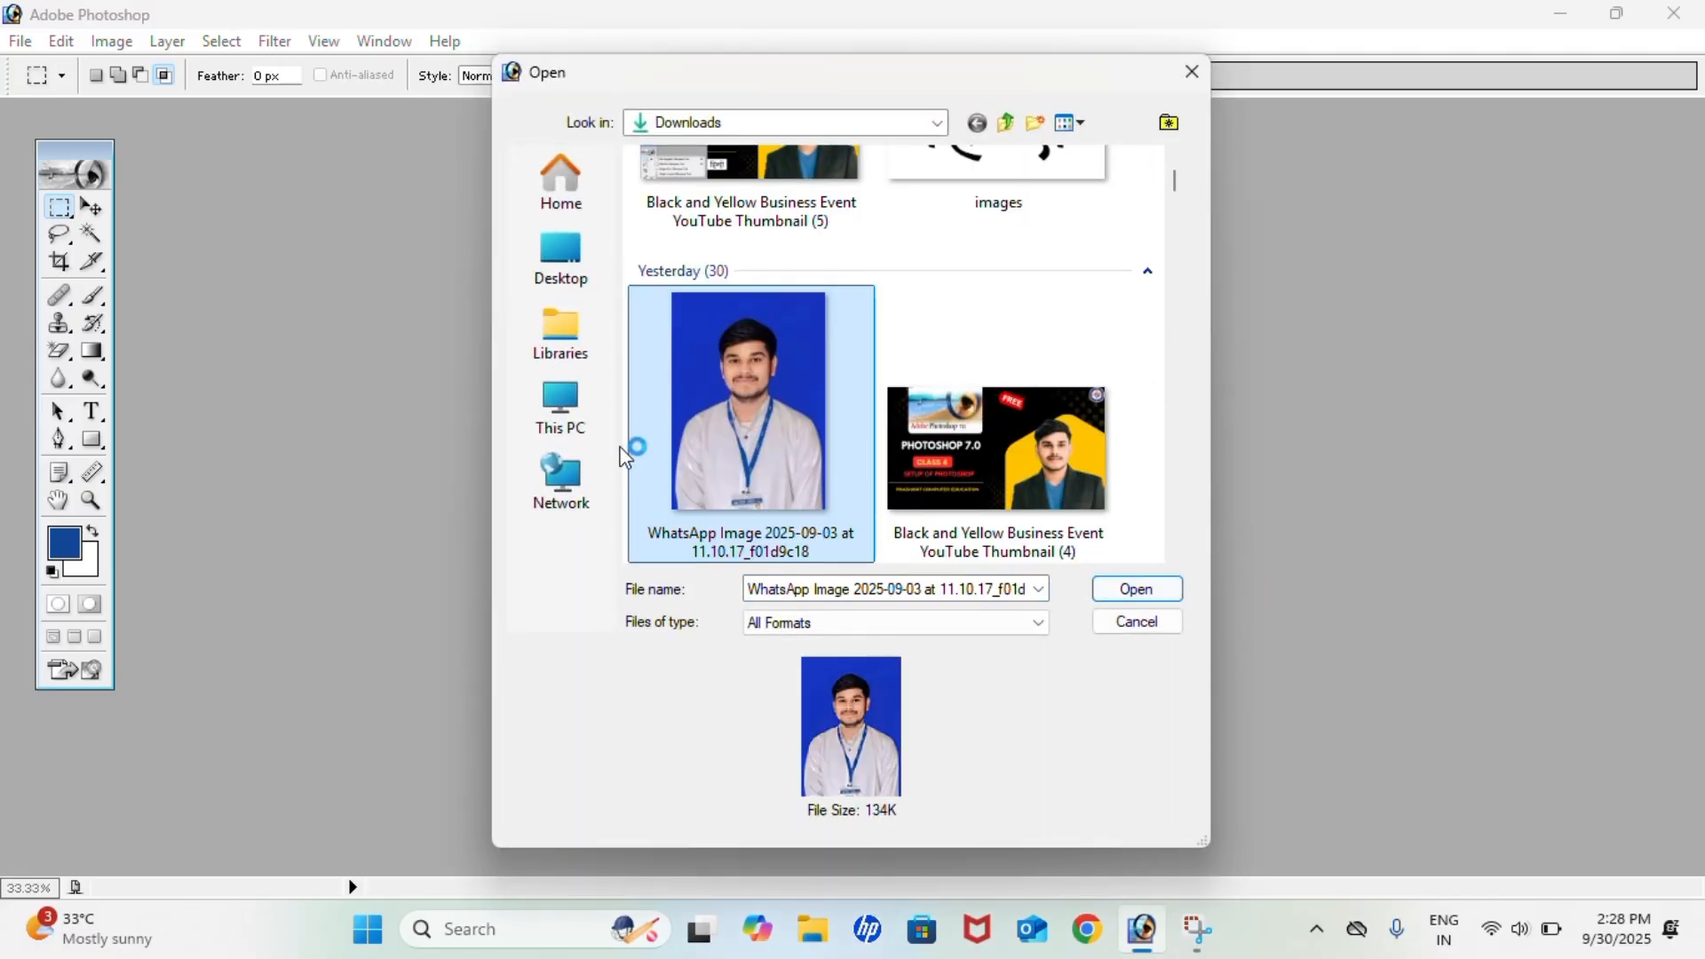
left_click(1138, 590)
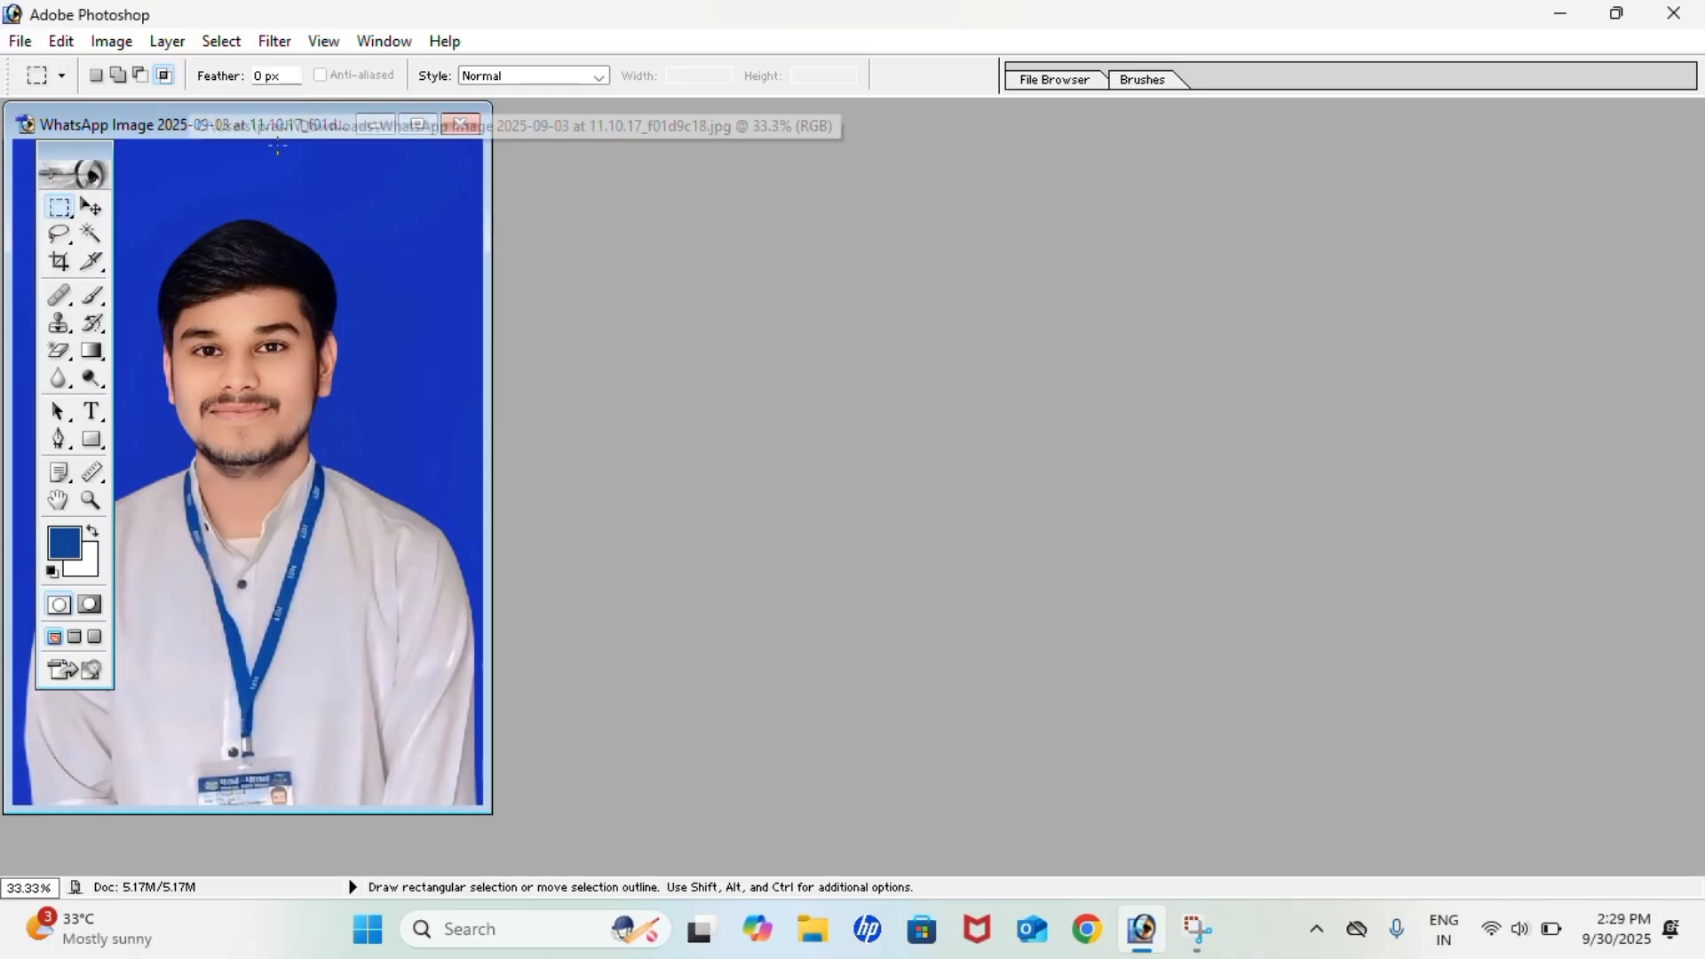
left_click_drag(186, 125, 882, 151)
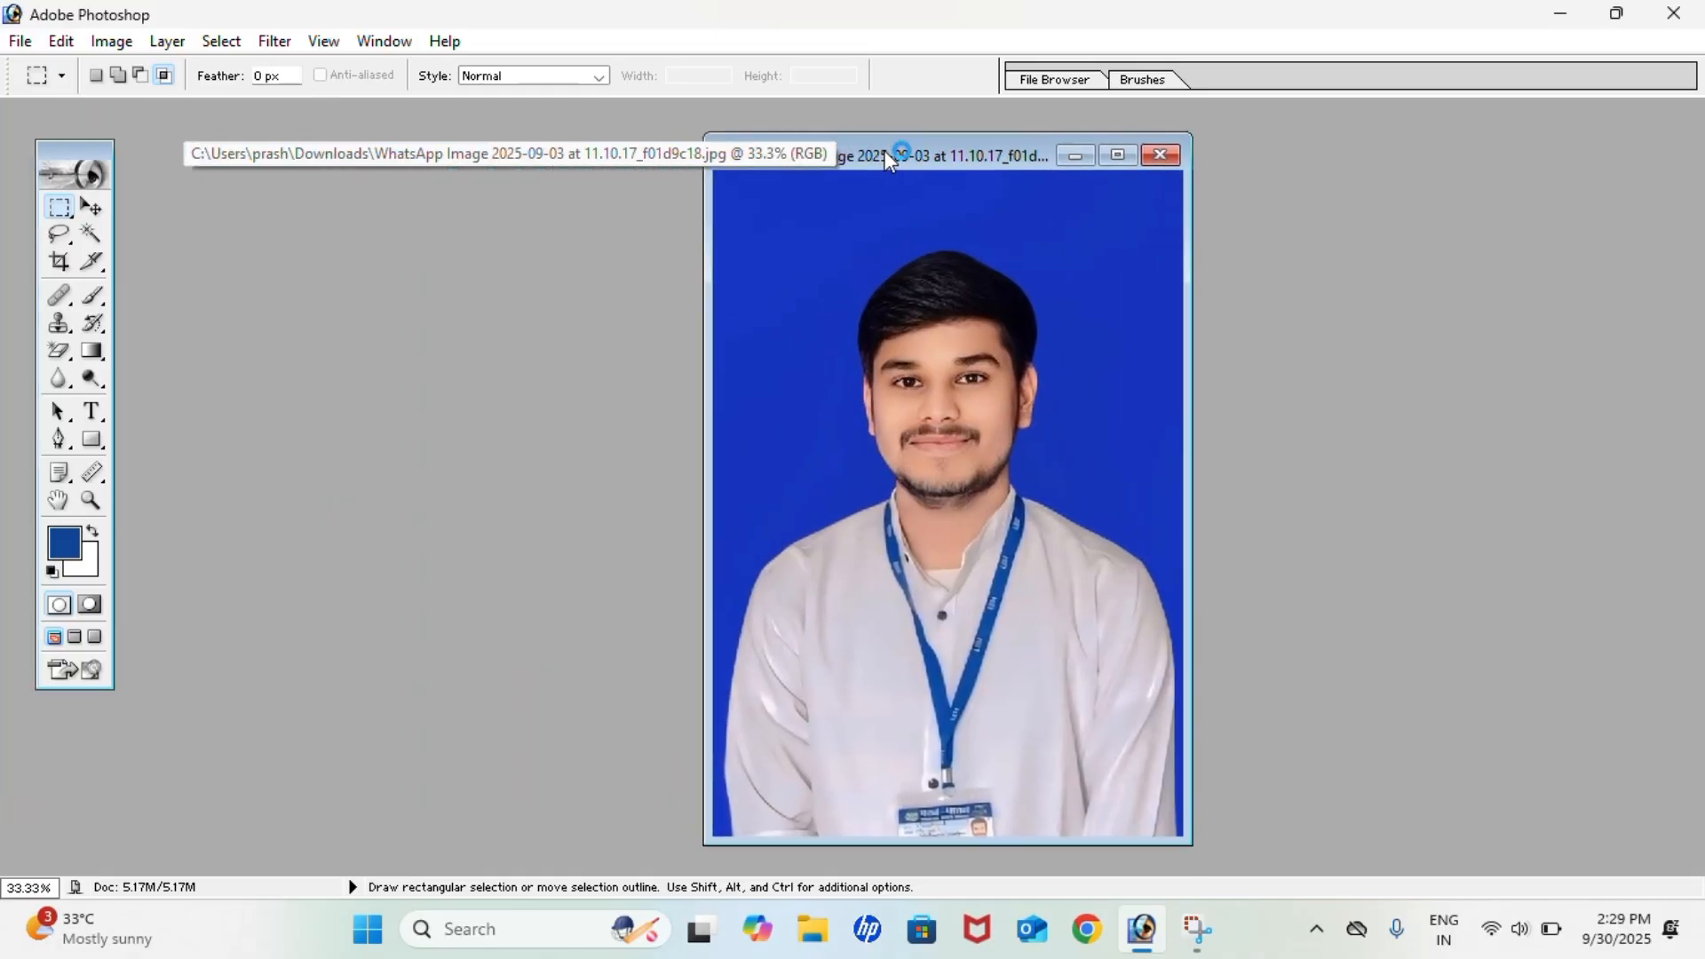
Hide the toolbox and the tool options bar
left_click(56, 217)
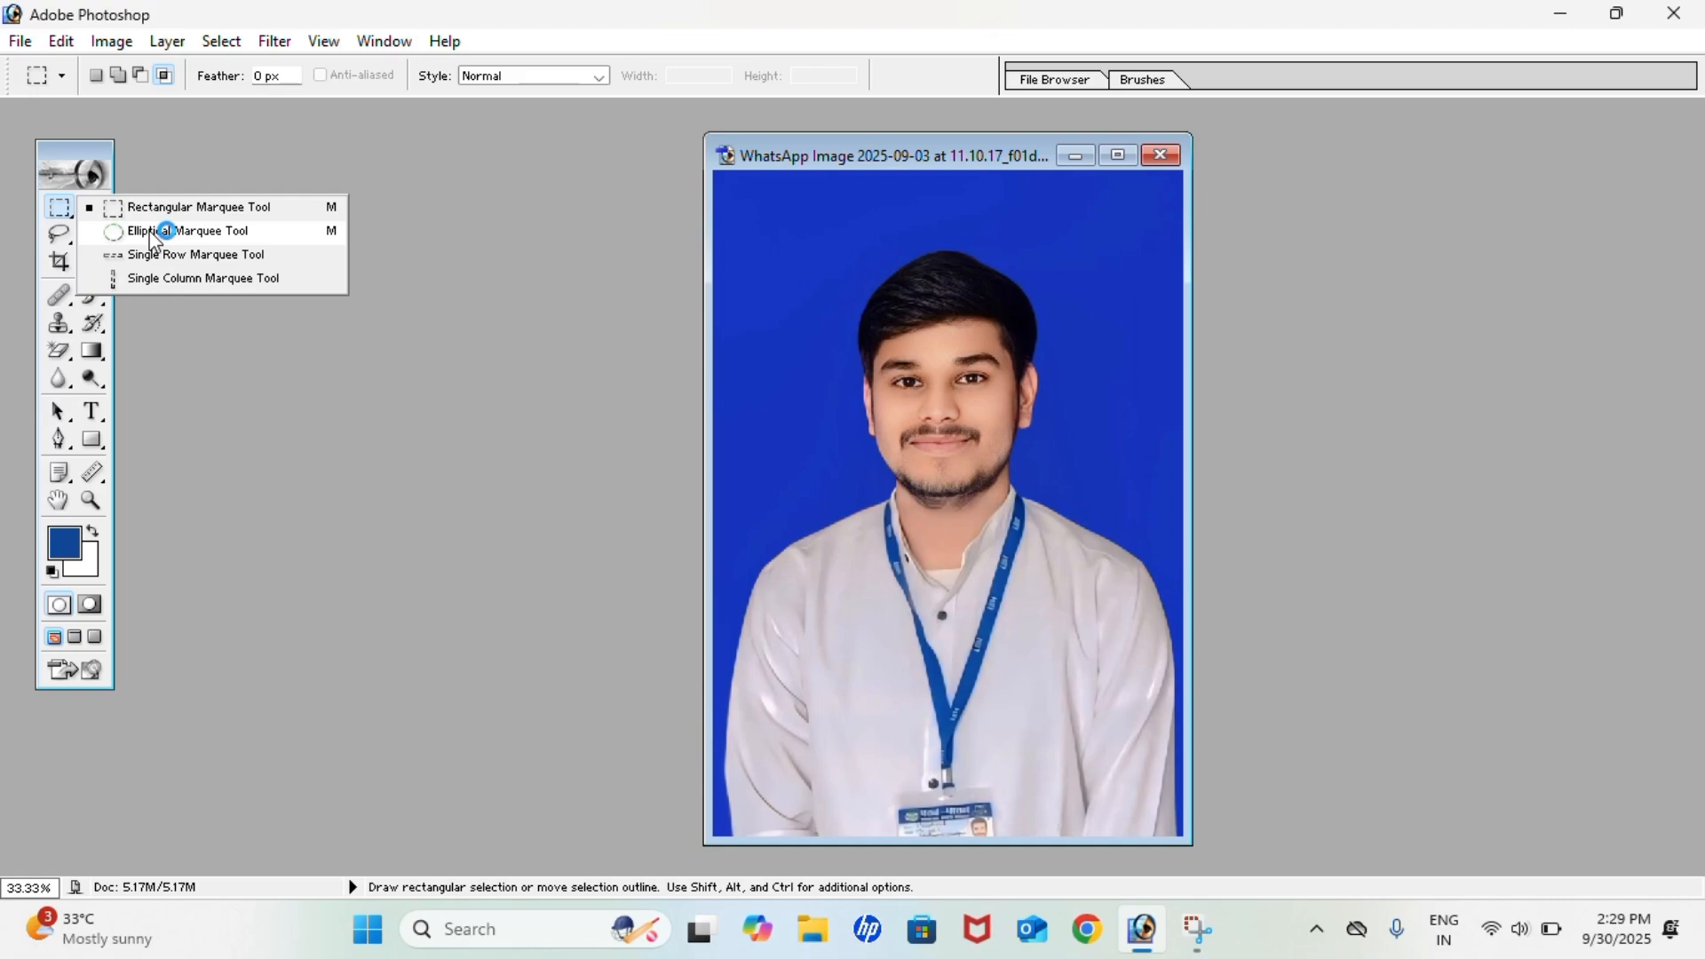
left_click(382, 42)
left_click(395, 137)
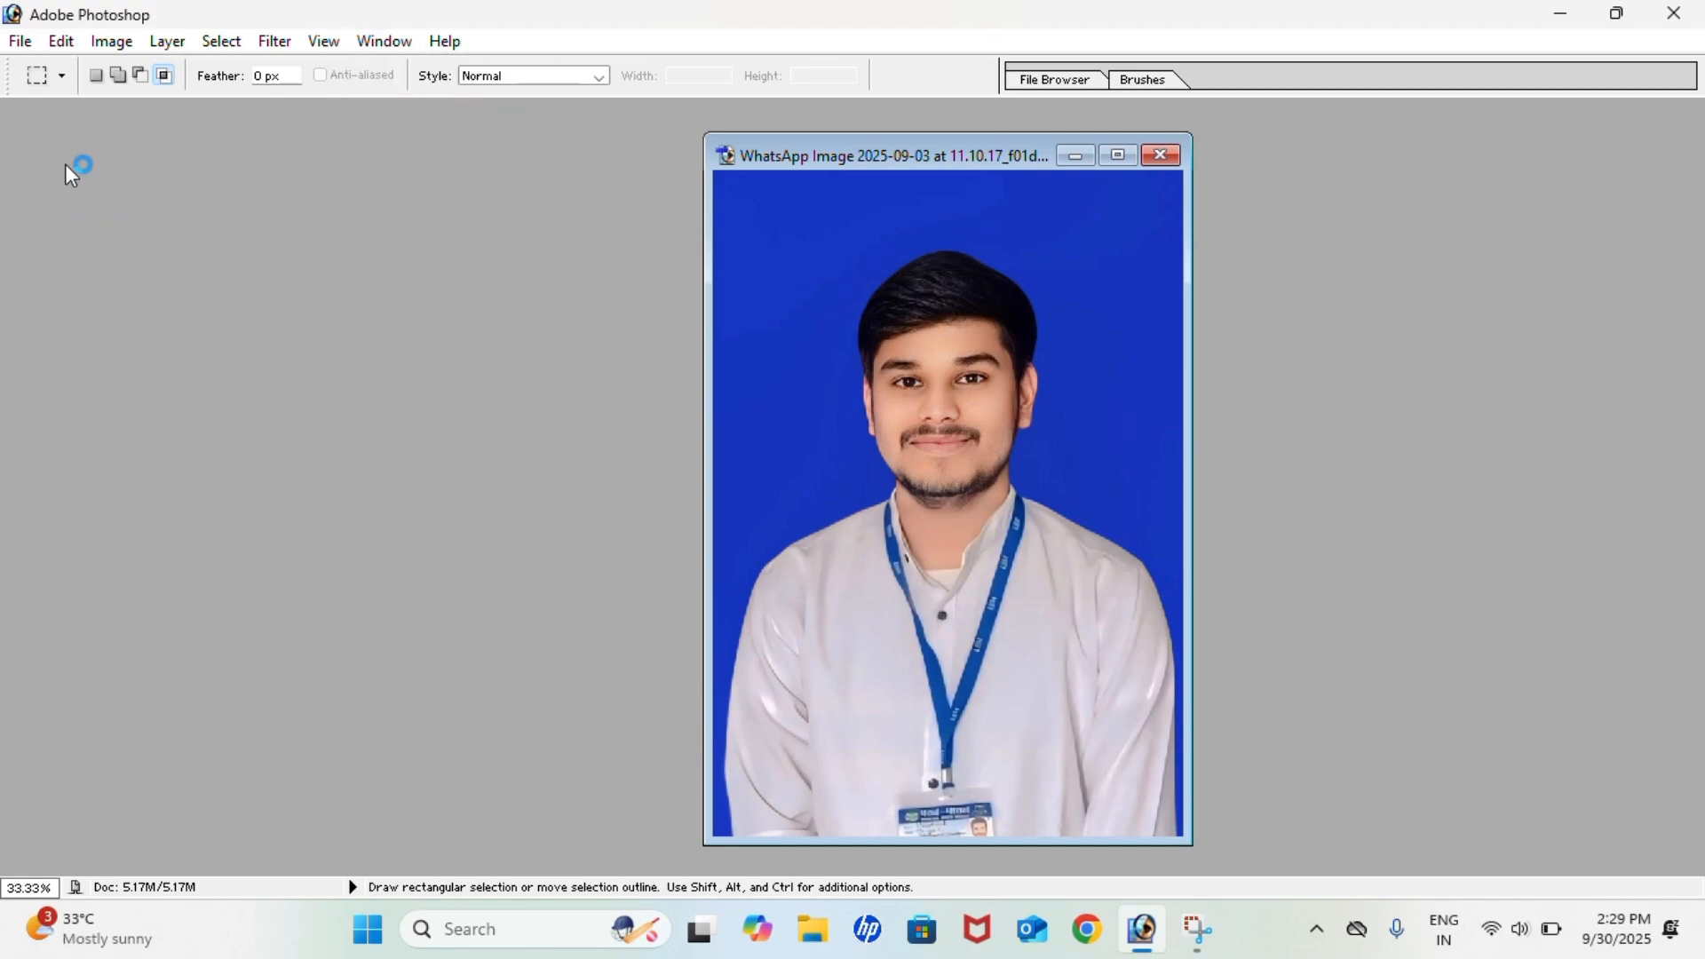
left_click(382, 42)
left_click(416, 163)
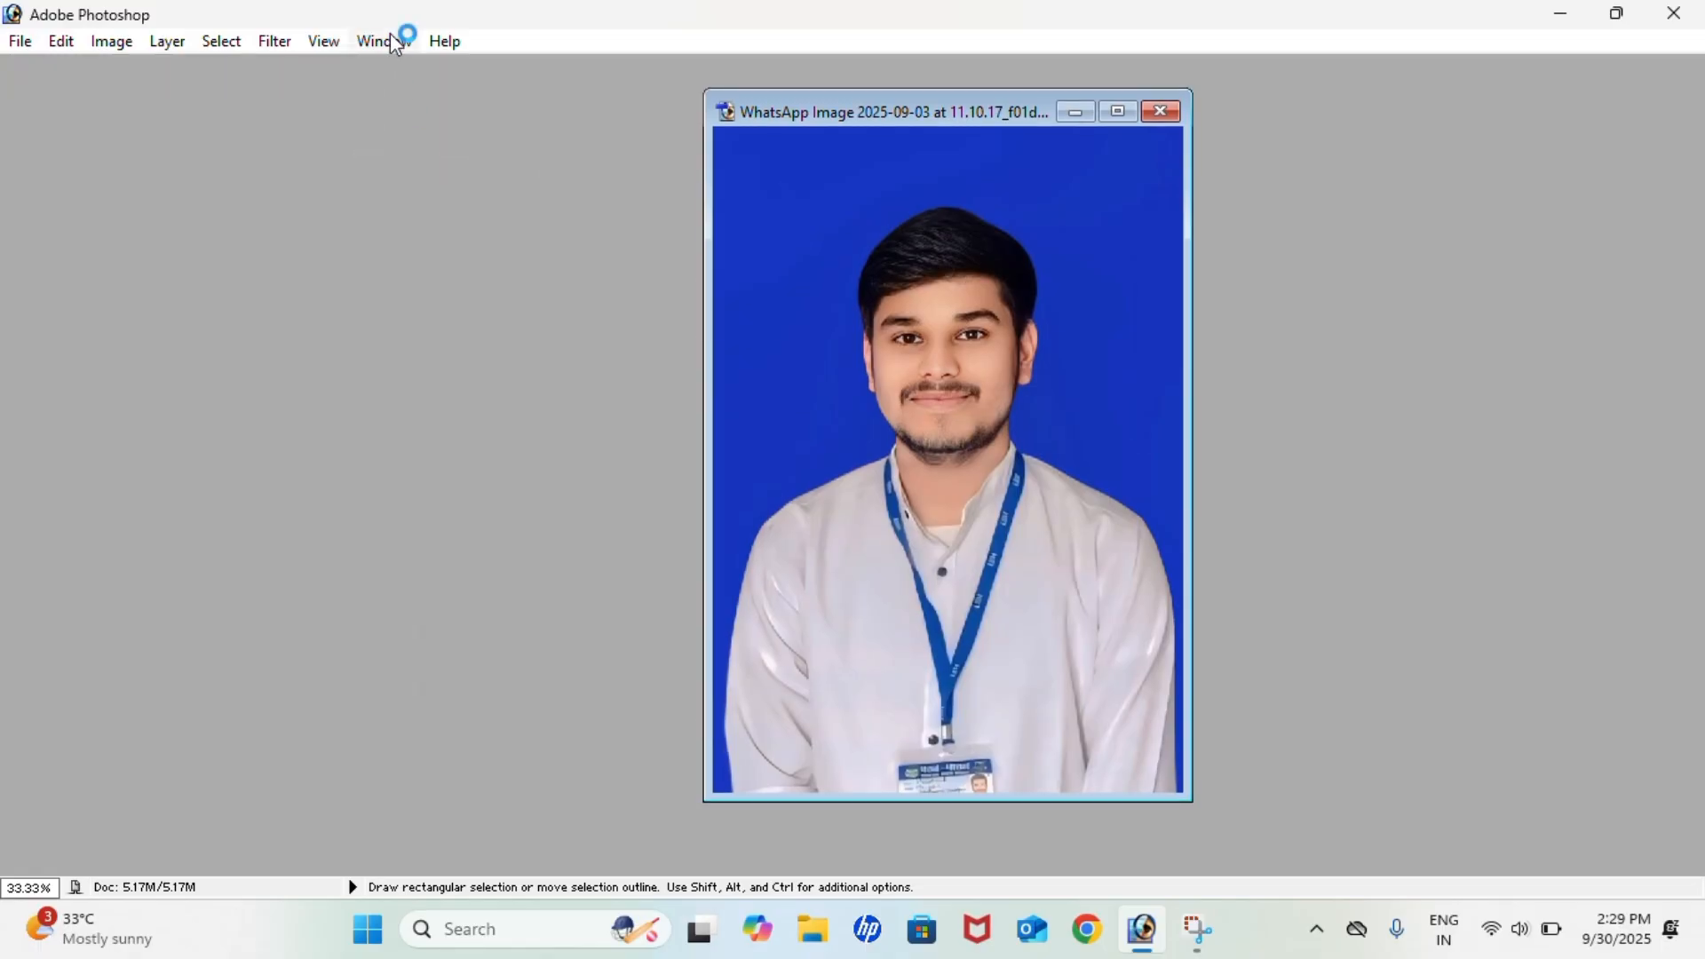
Show the toolbox and the tool options bar again, and place the toolbox against the workspace edge directly below the options bar
left_click(389, 42)
left_click(410, 138)
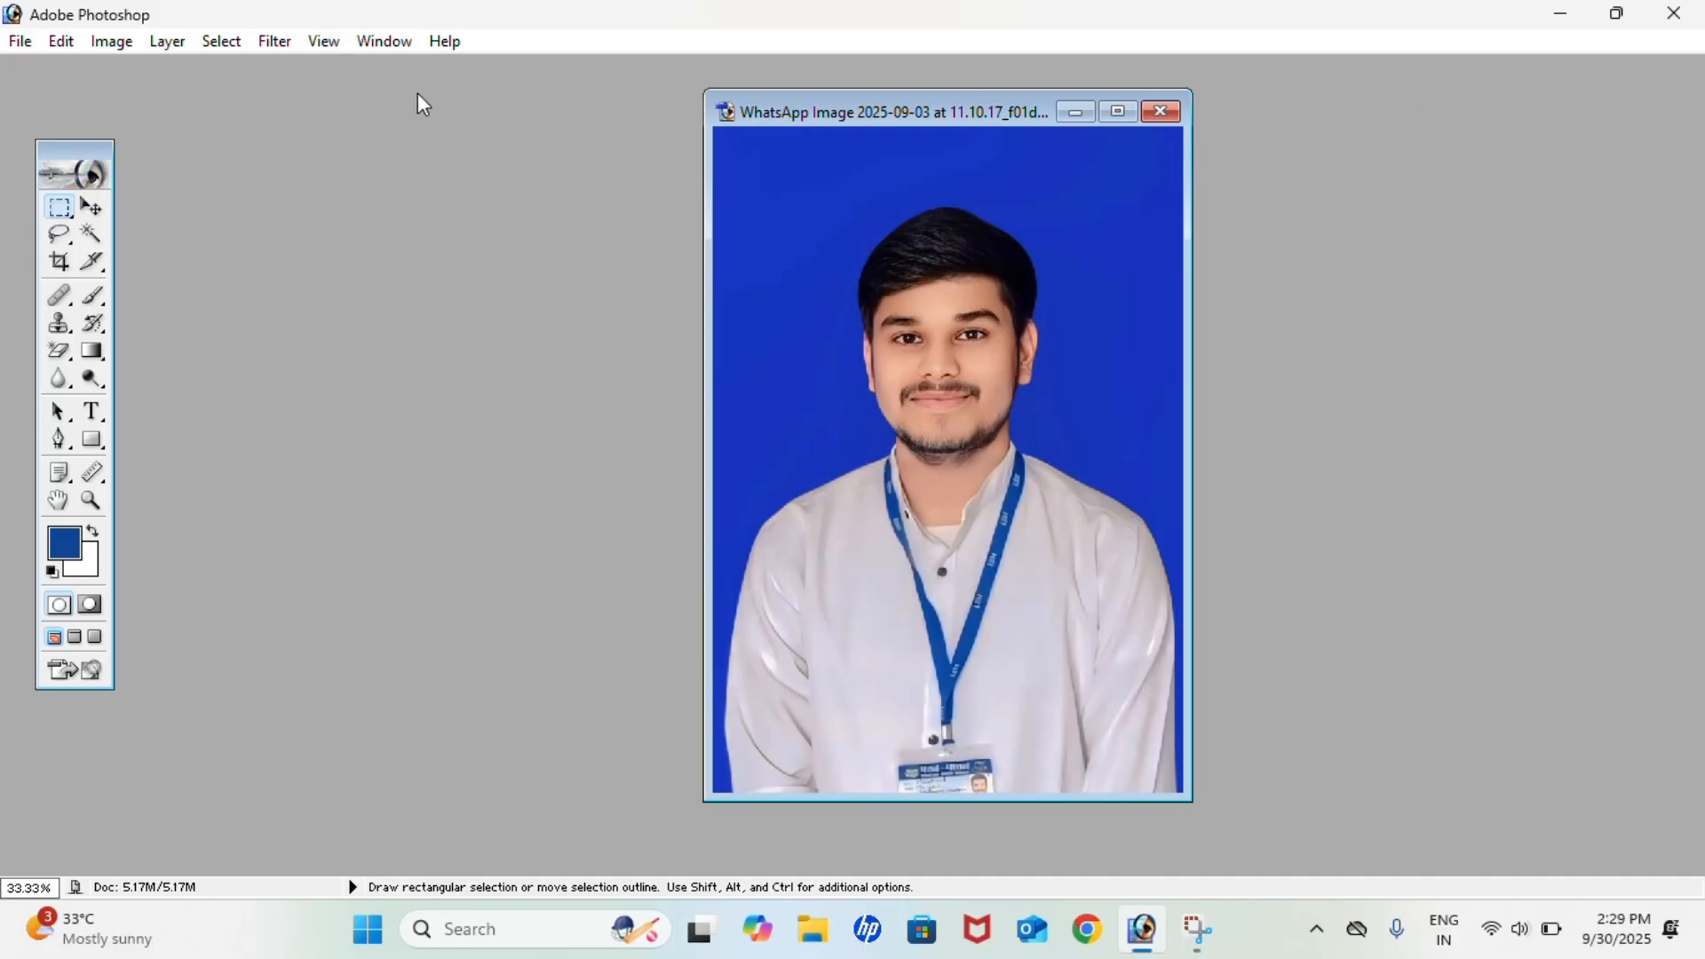
left_click(380, 42)
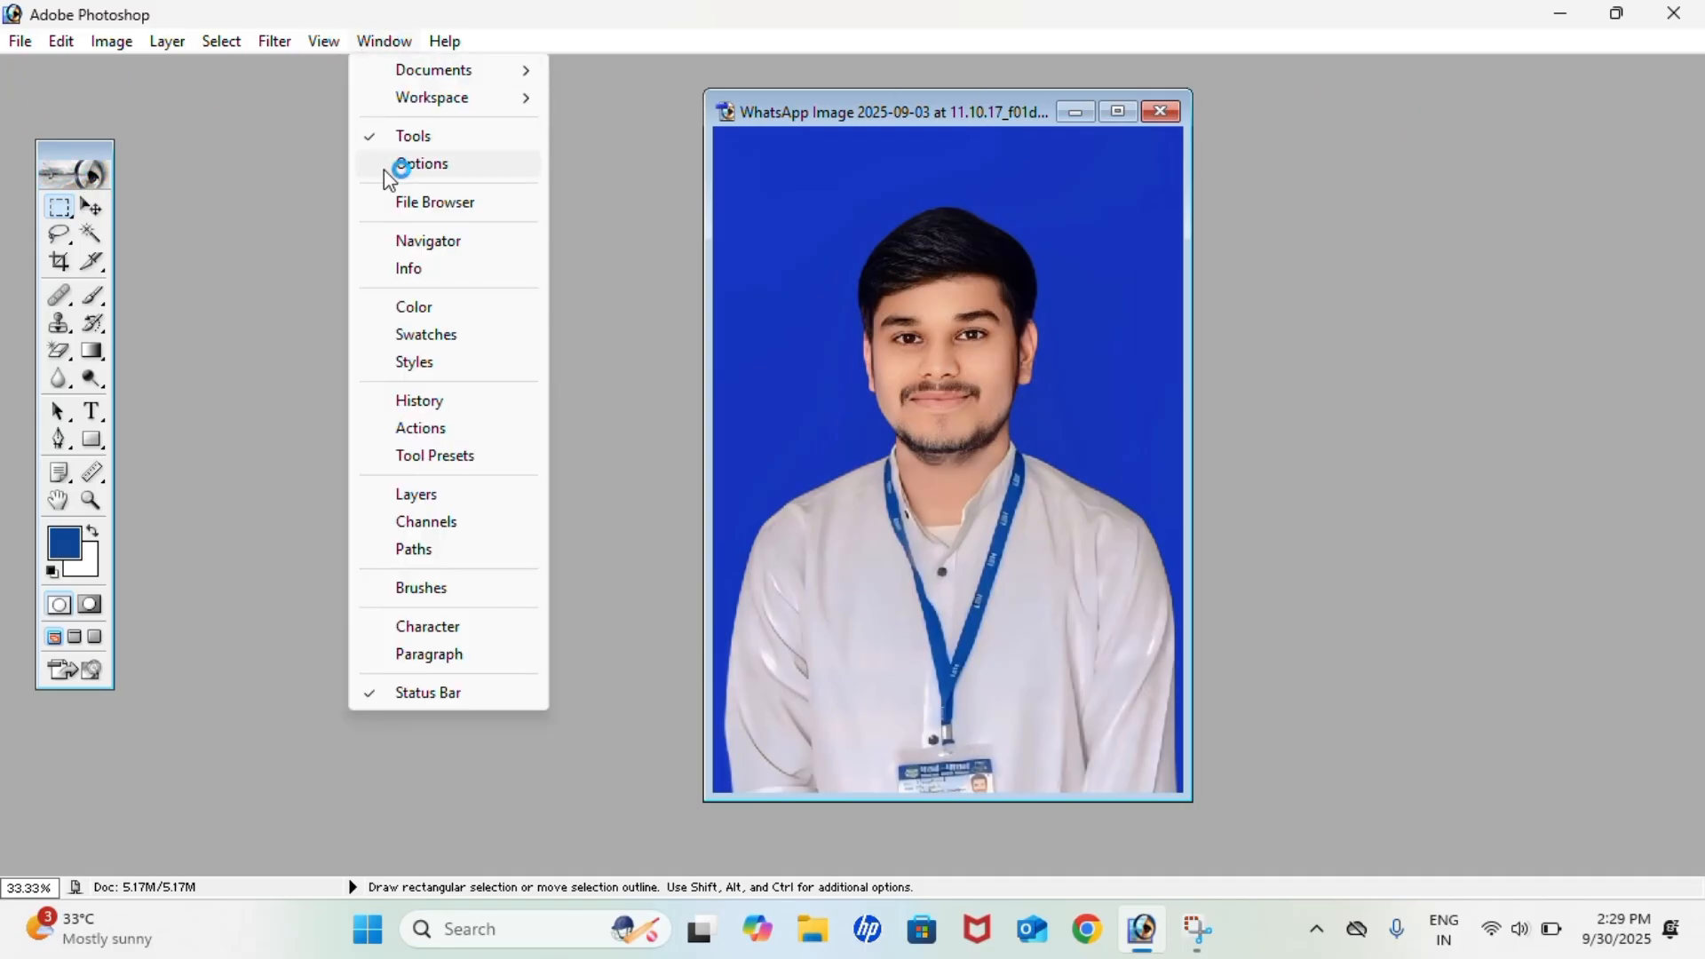
left_click(417, 165)
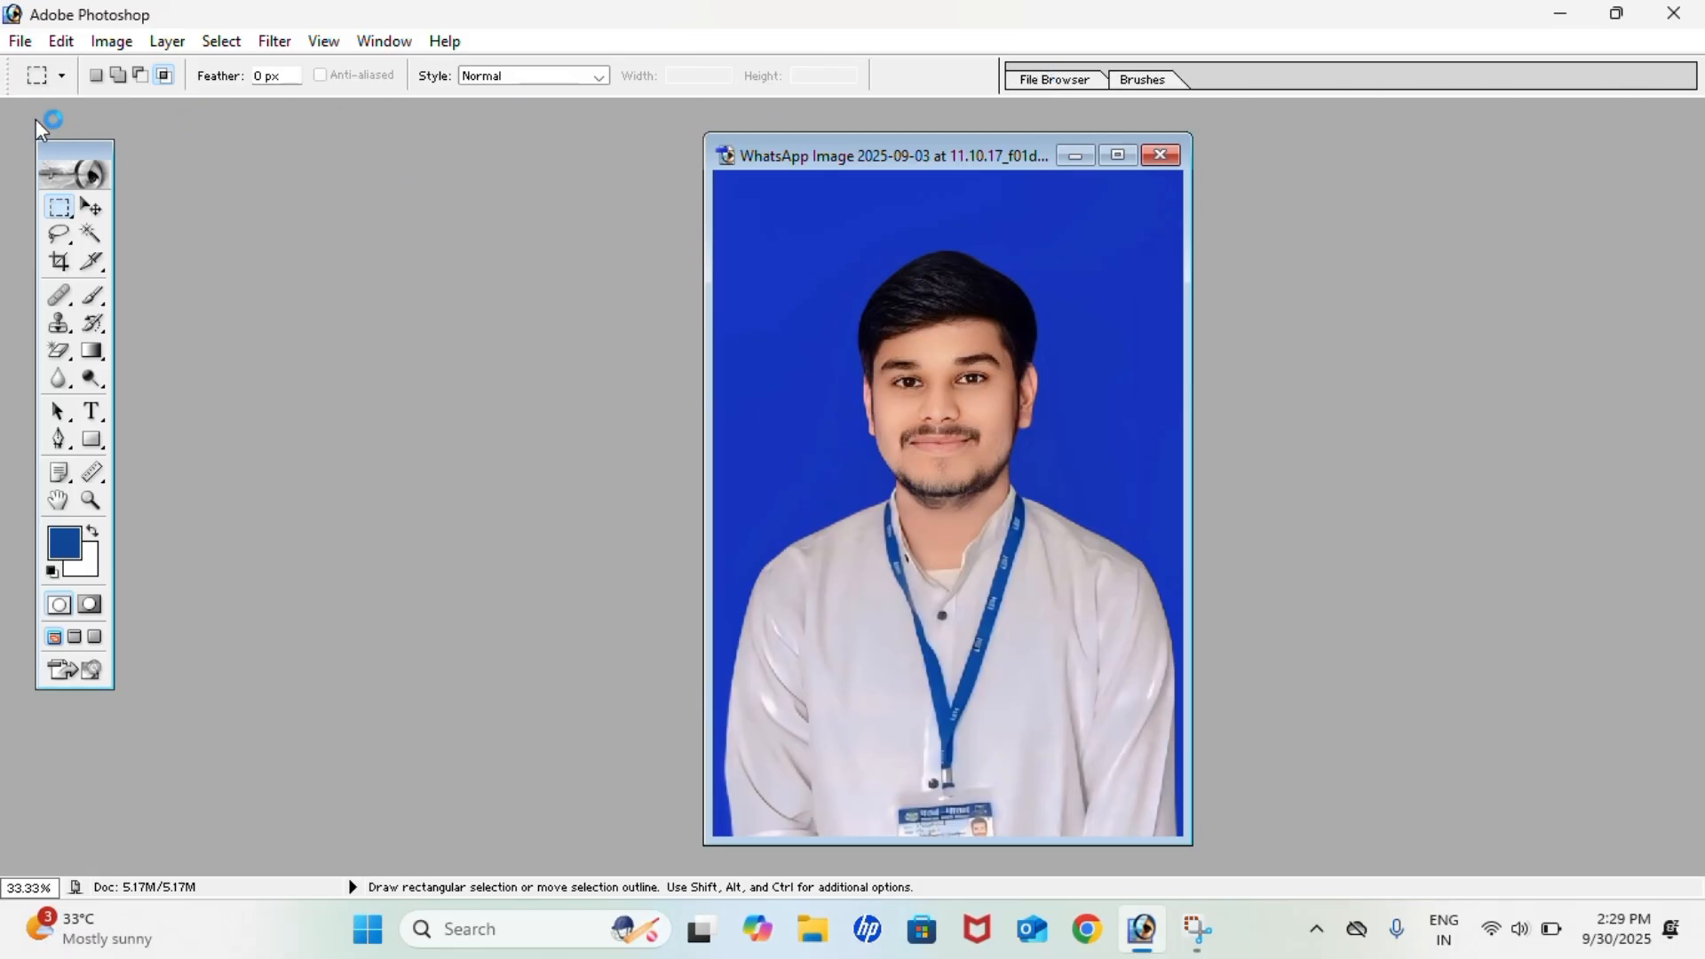
left_click_drag(71, 150, 35, 120)
left_click(716, 38)
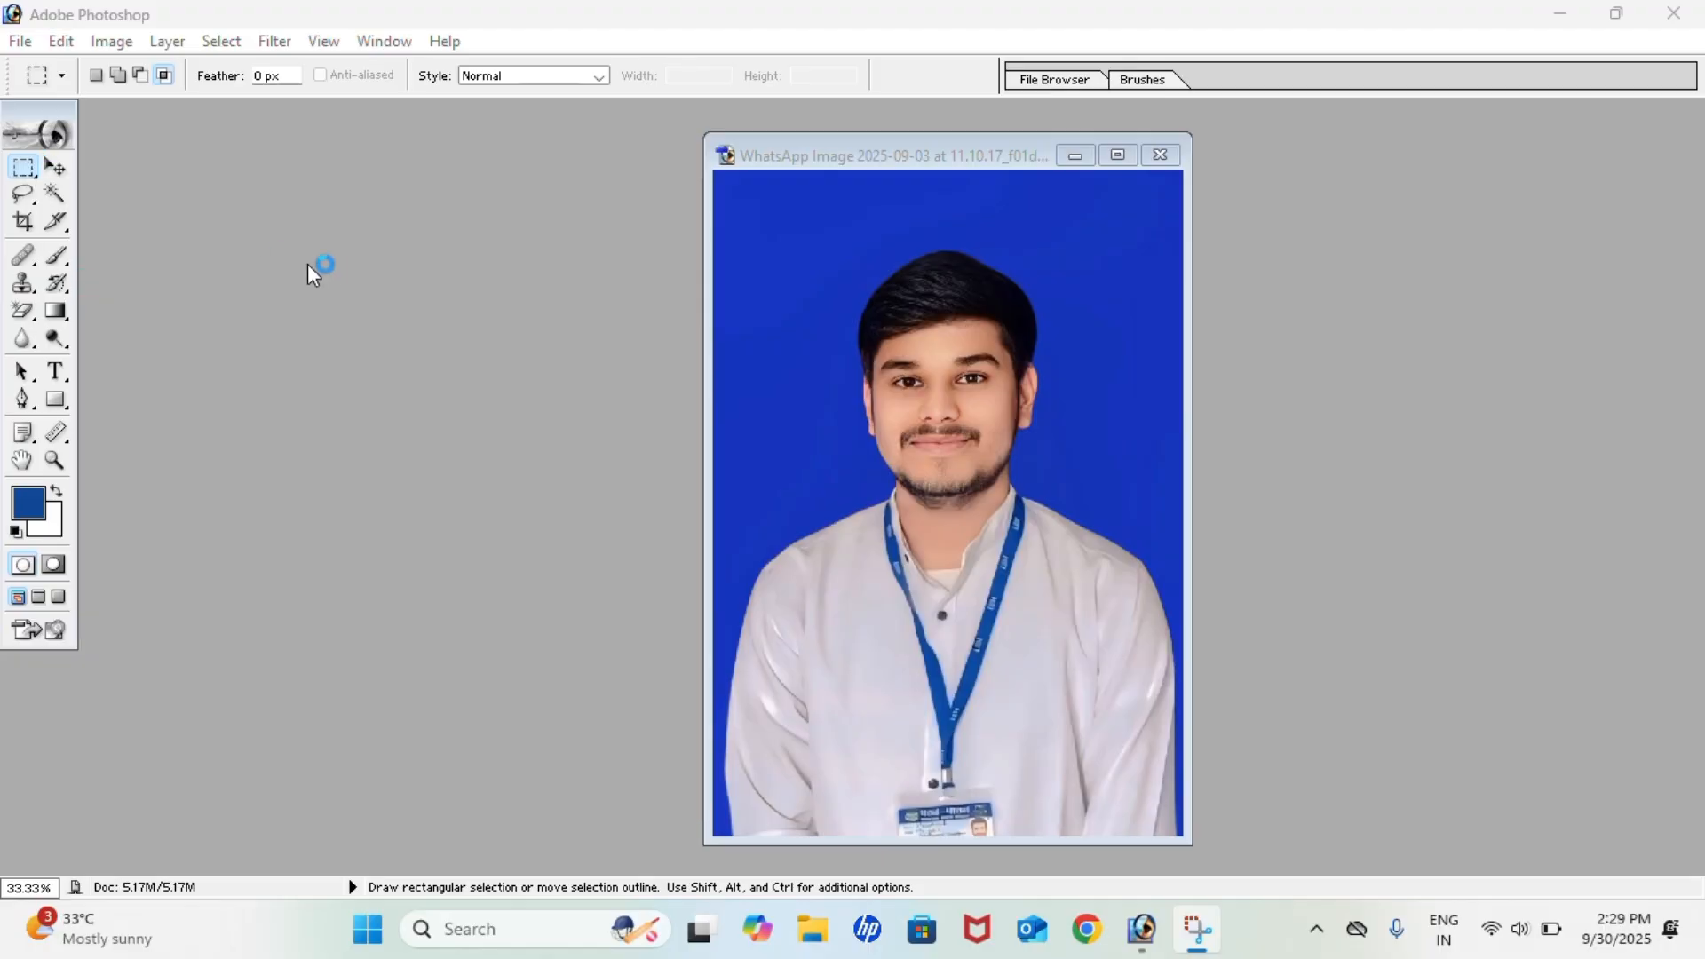
Select the man's head, shoulders and upper chest in the portrait with the Rectangular Marquee tool
left_click(31, 180)
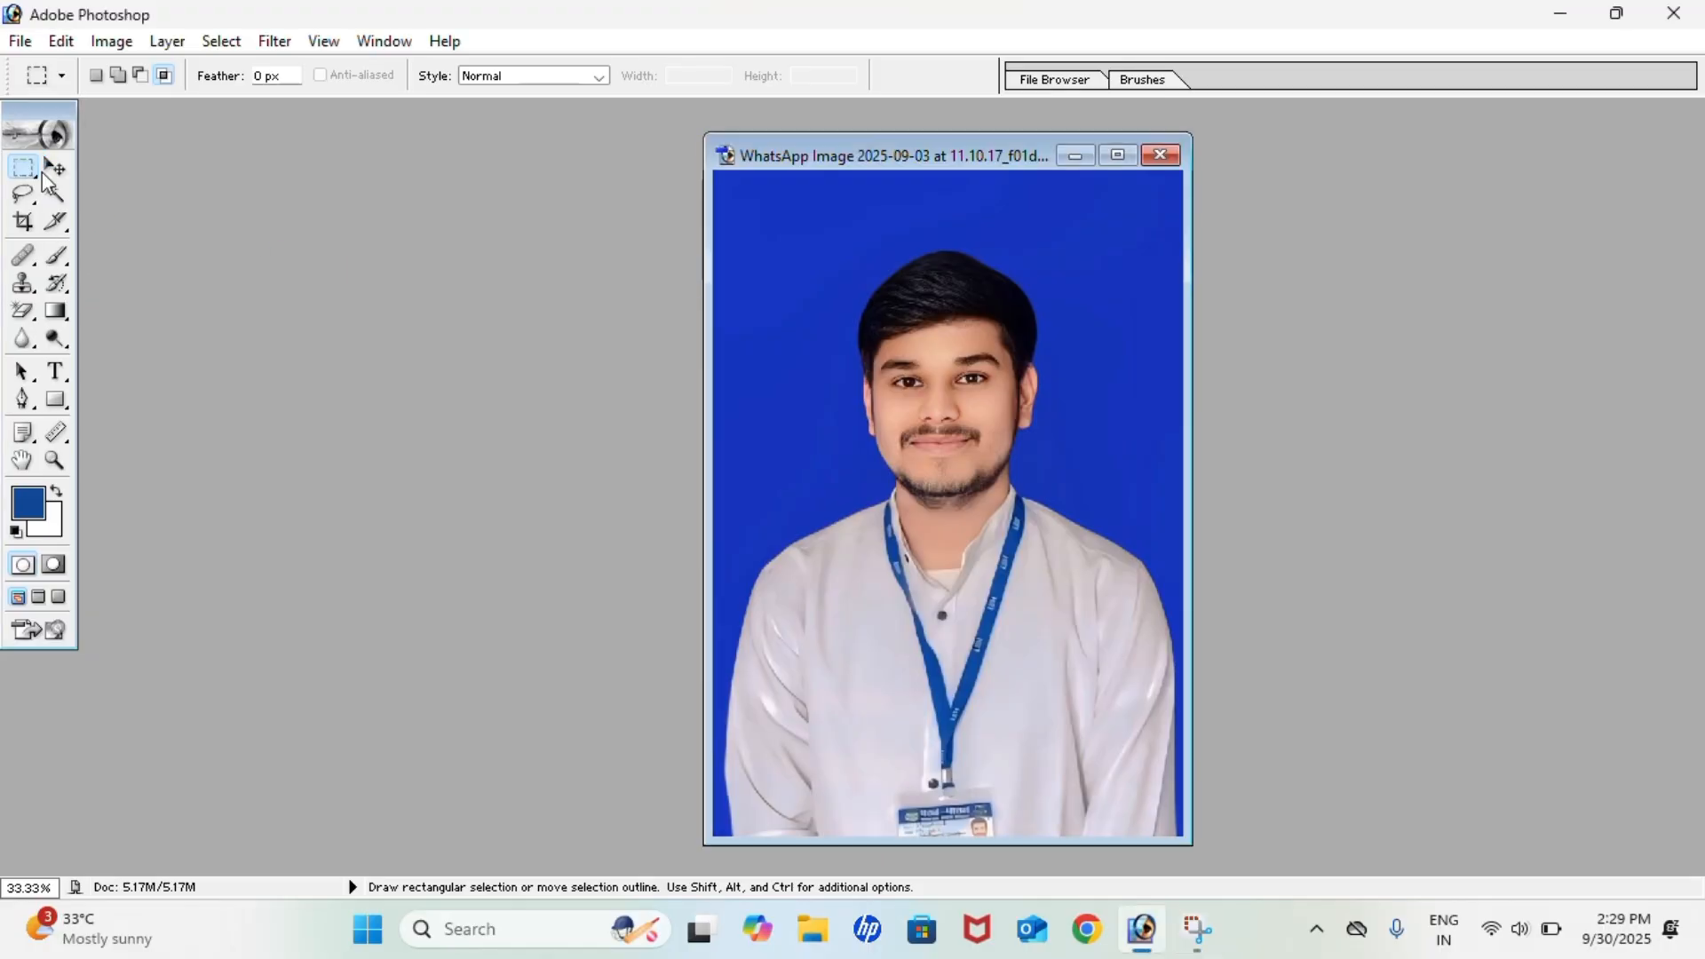
left_click_drag(1005, 418, 1124, 593)
left_click(753, 256)
left_click_drag(753, 219, 1146, 634)
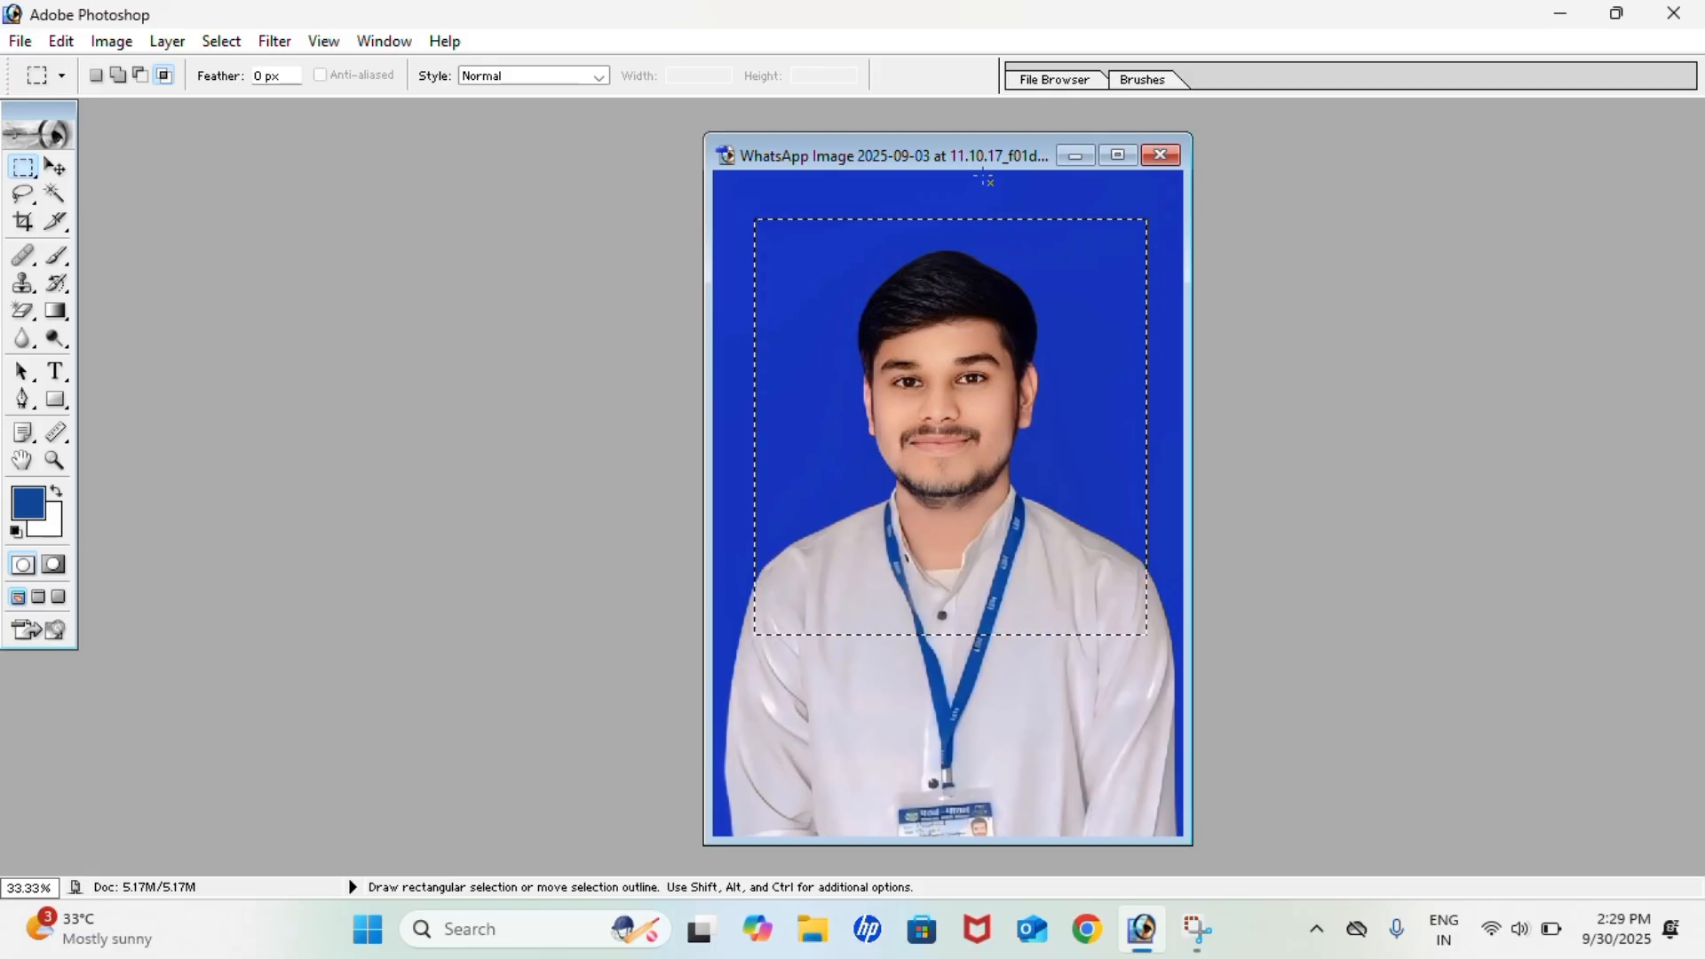
Create a white A4 document, 210 x 297 mm at 300 pixels/inch in RGB Color, and arrange it beside the portrait window
left_click_drag(945, 151, 392, 129)
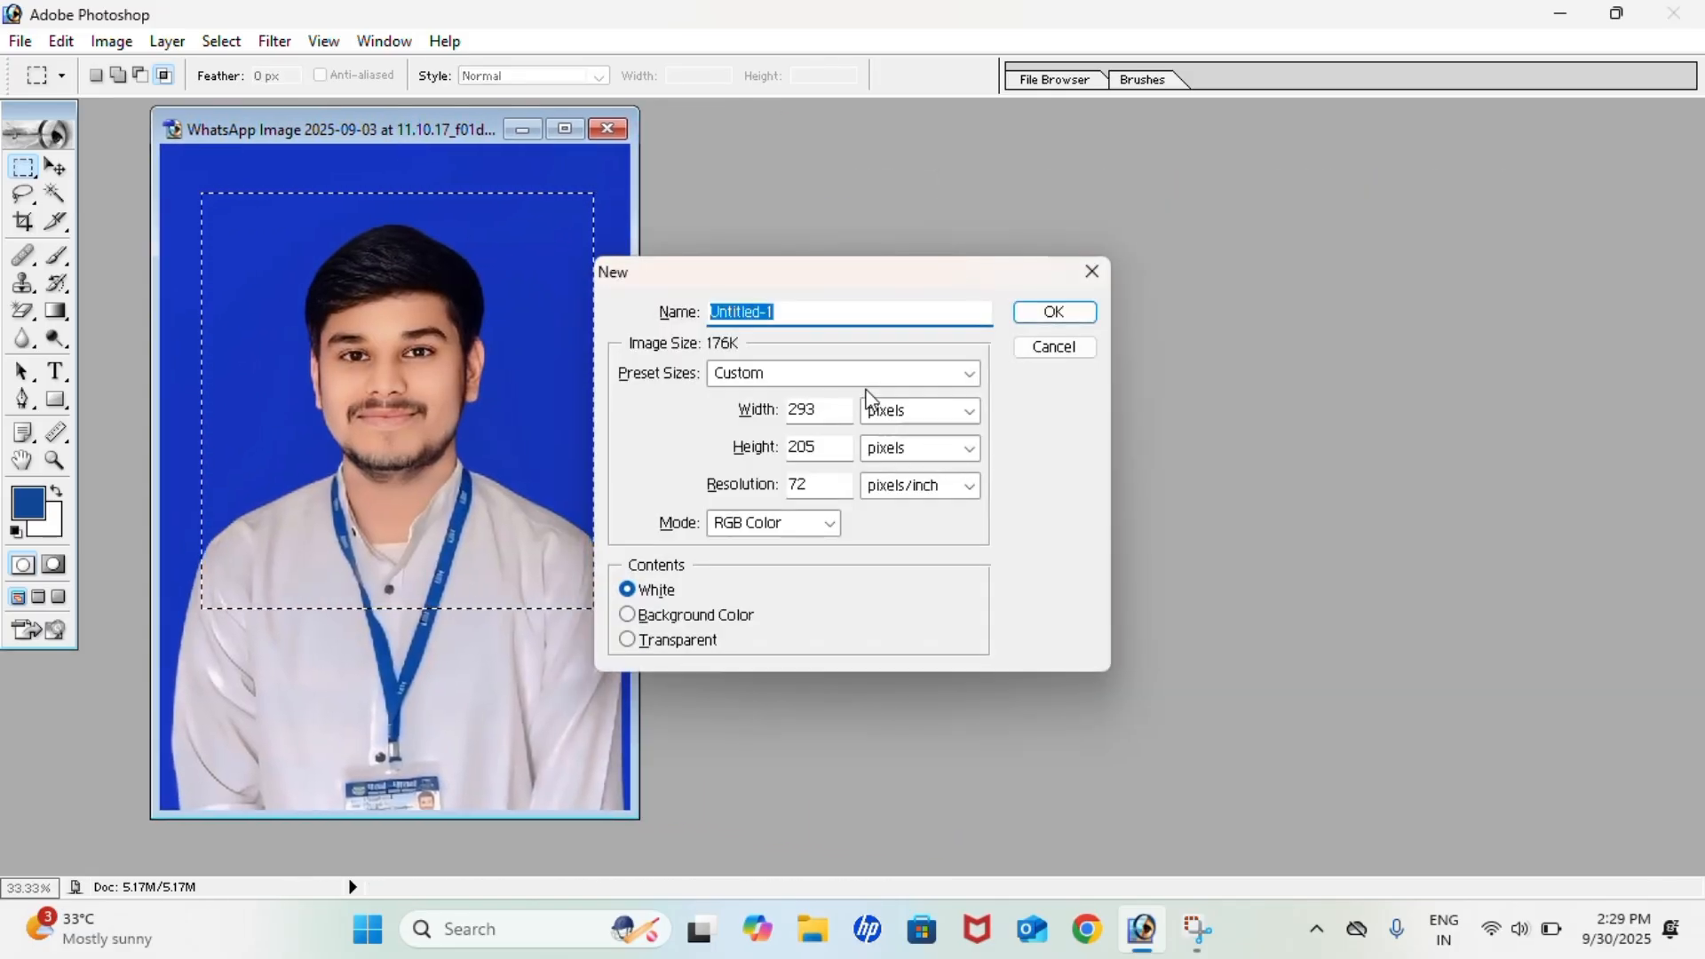
left_click(859, 376)
left_click(788, 549)
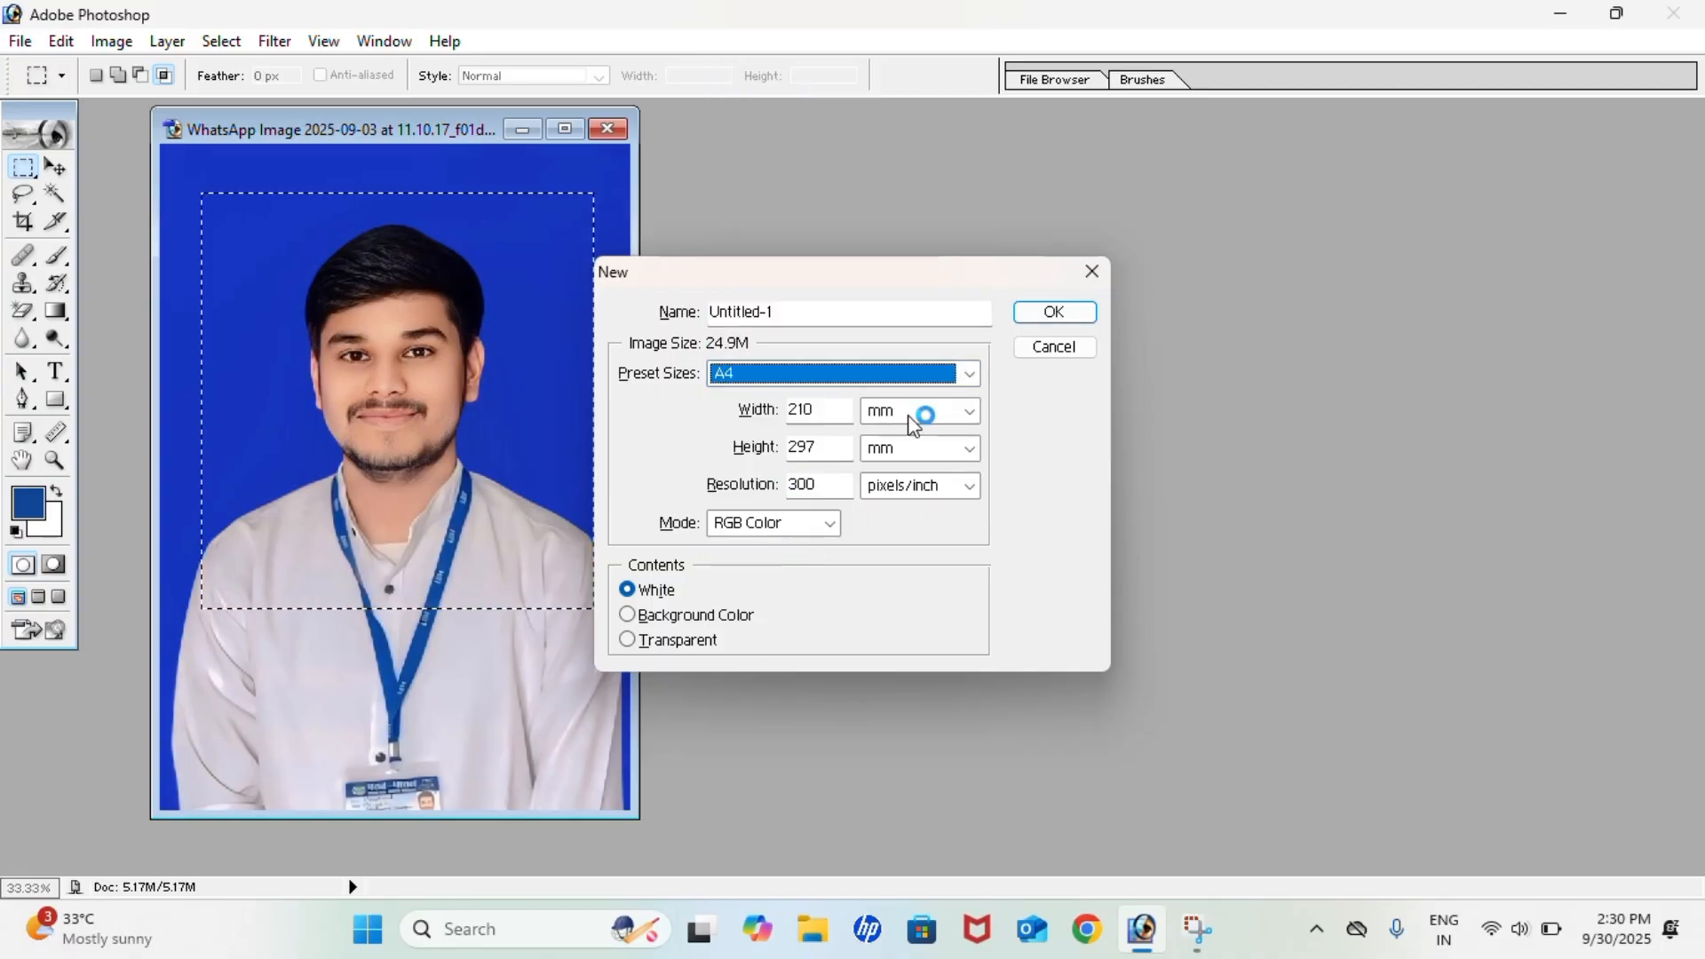
left_click(1050, 316)
left_click_drag(184, 134, 1092, 171)
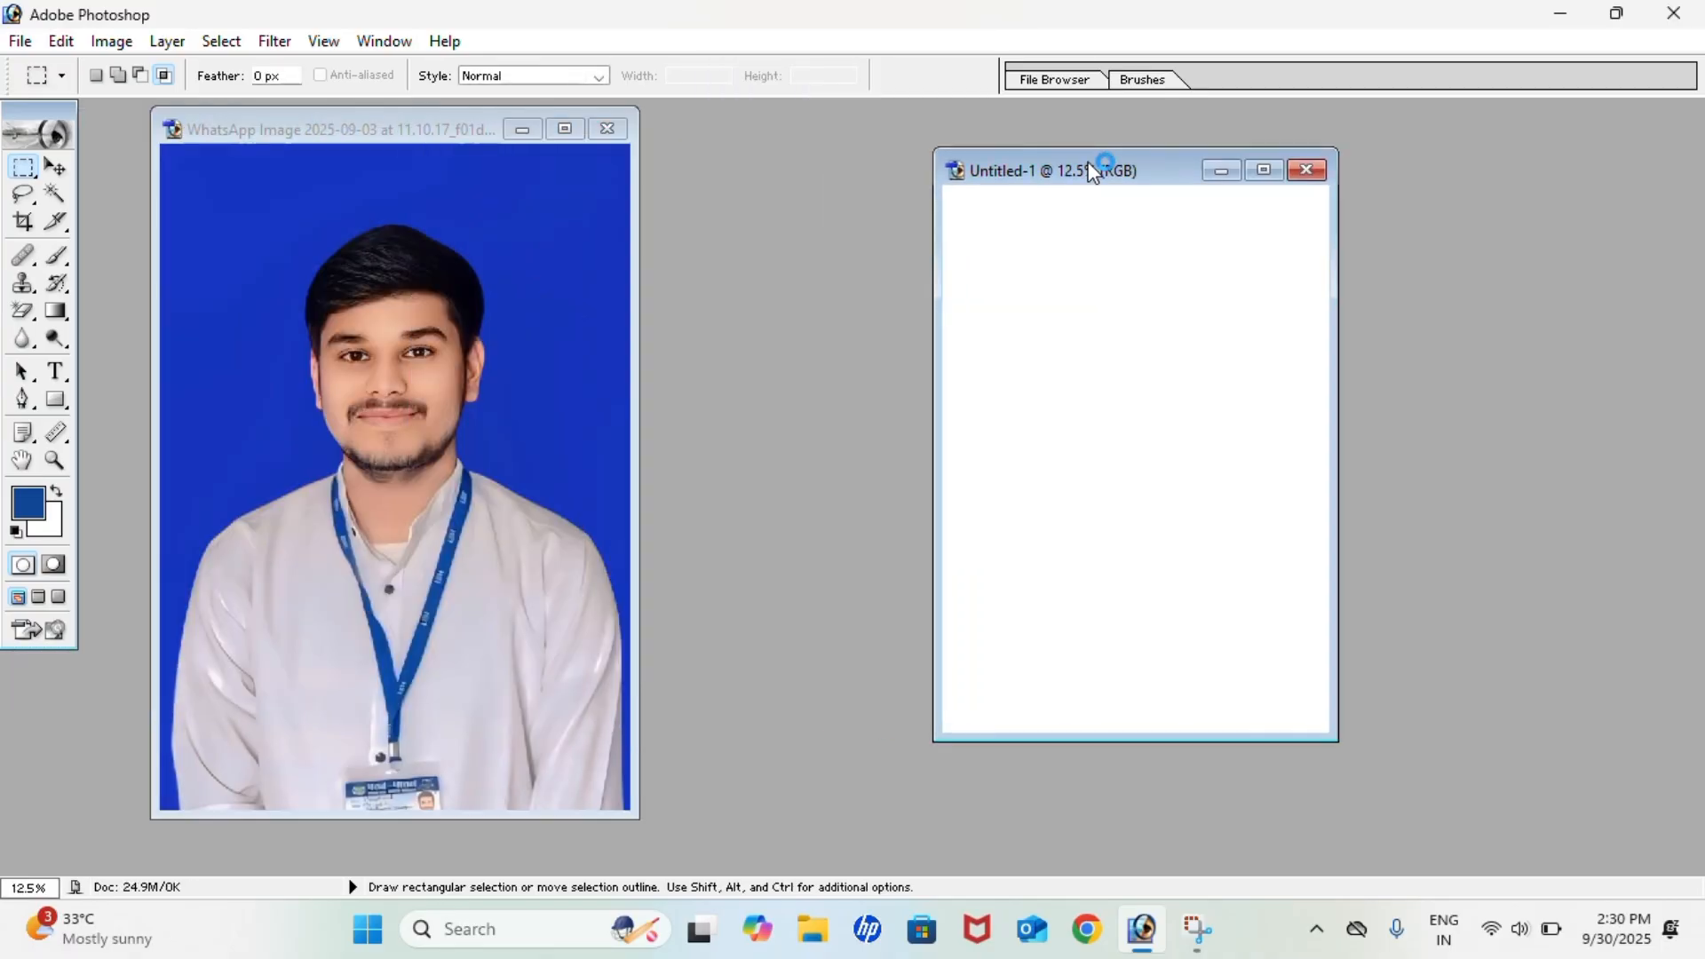
Copy the selected portrait area into the blank A4 document with the Move tool
left_click(348, 280)
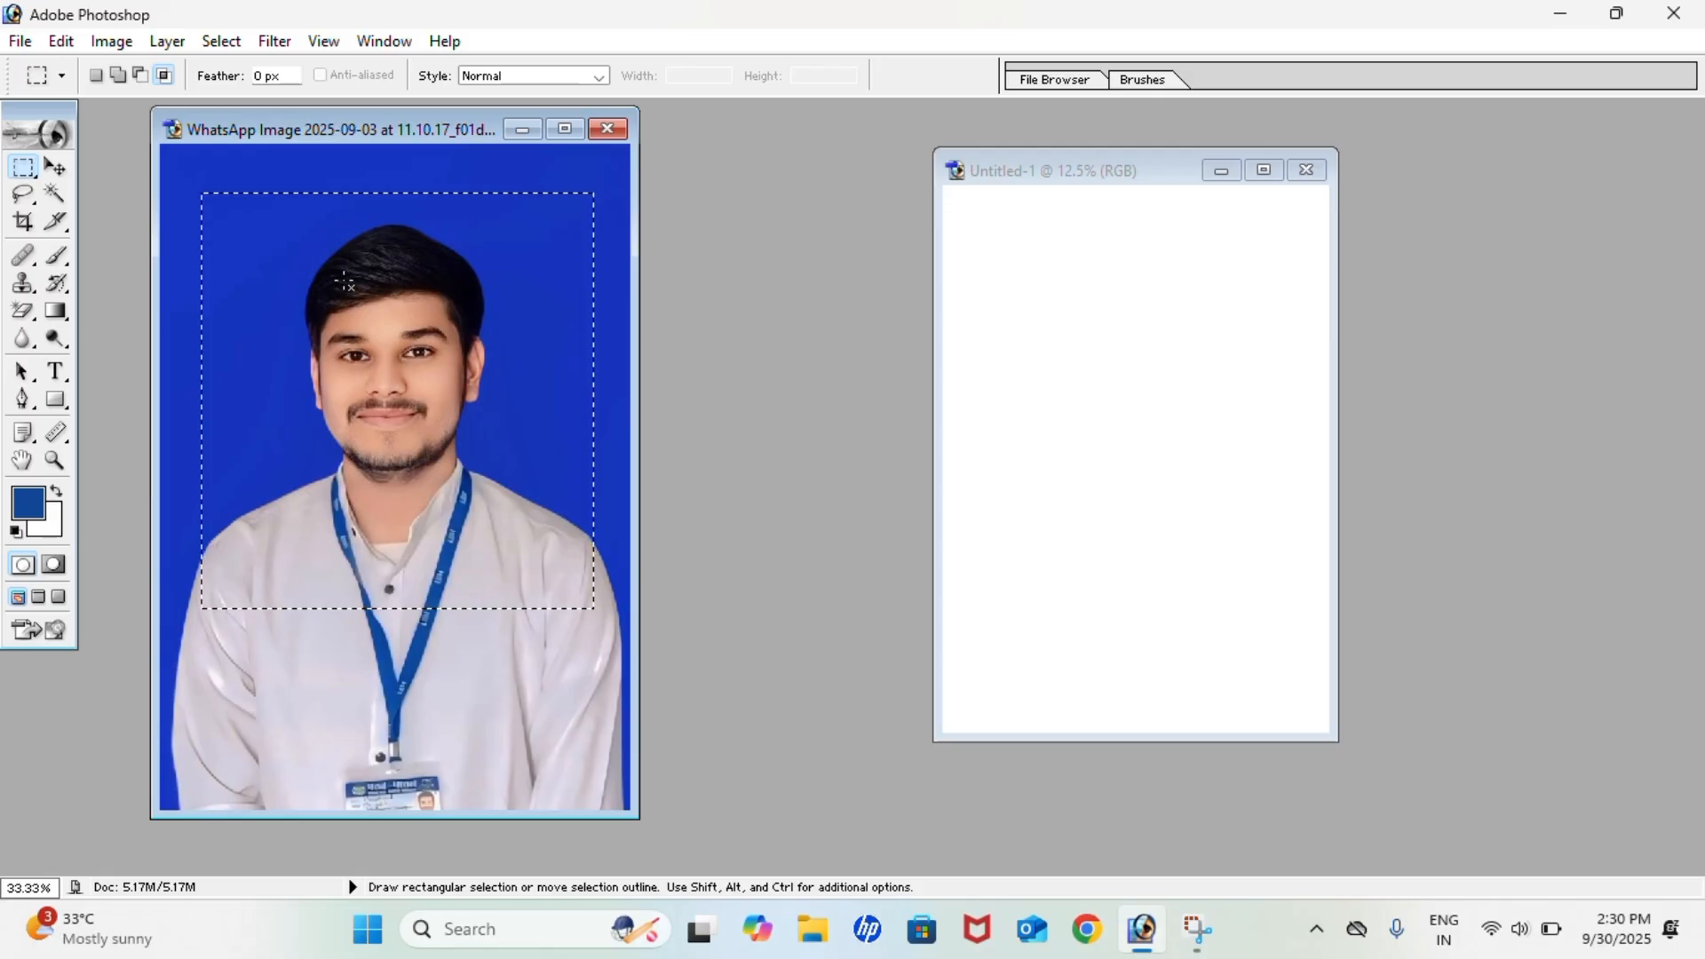
left_click(55, 167)
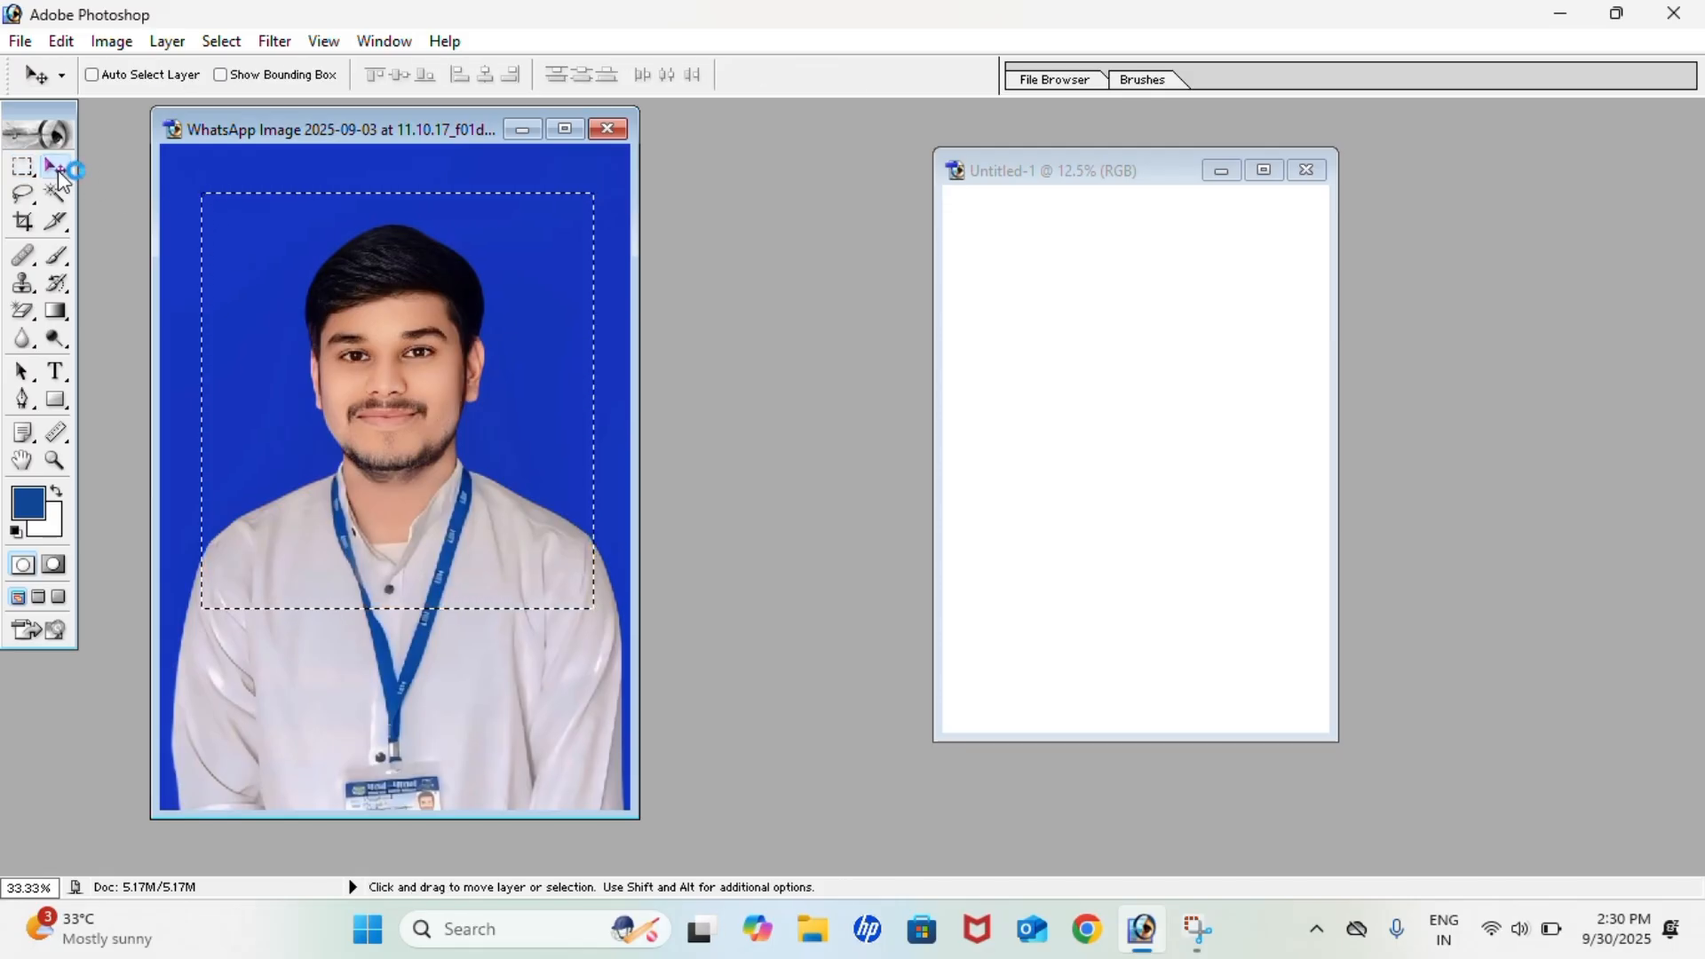
left_click_drag(377, 360, 1099, 377)
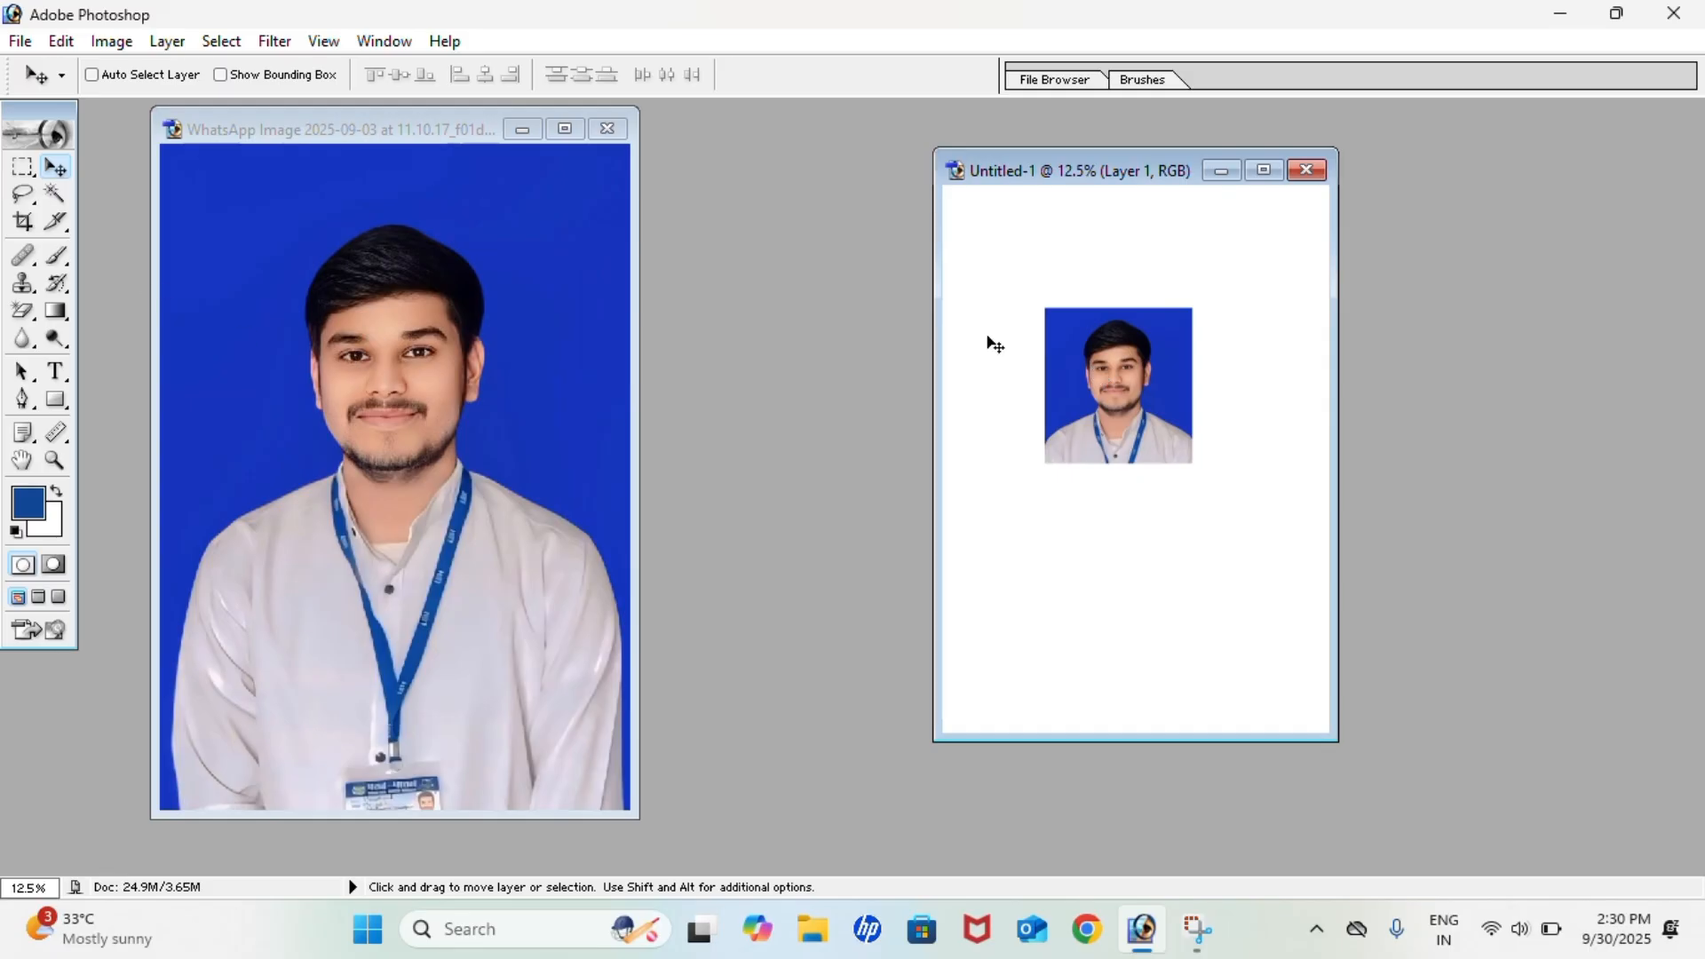
Set the Rectangular Marquee to New selection and redraw a narrower selection around the man's head and upper chest in the portrait
left_click(22, 169)
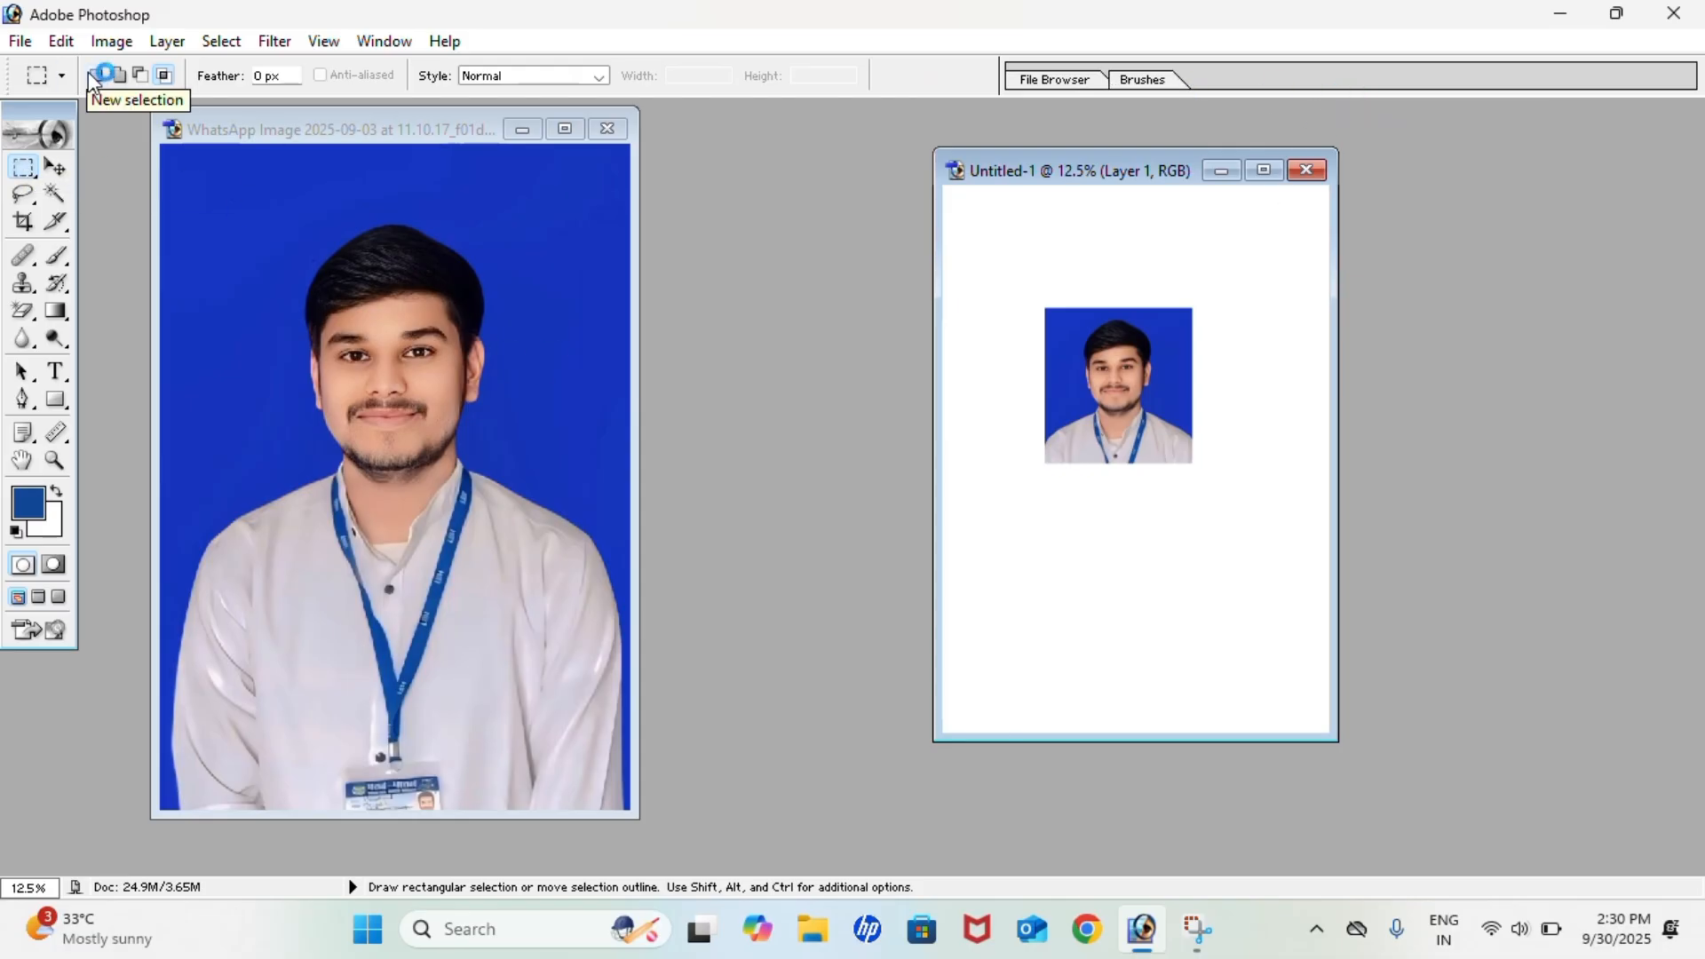
key("ctrl+Tab")
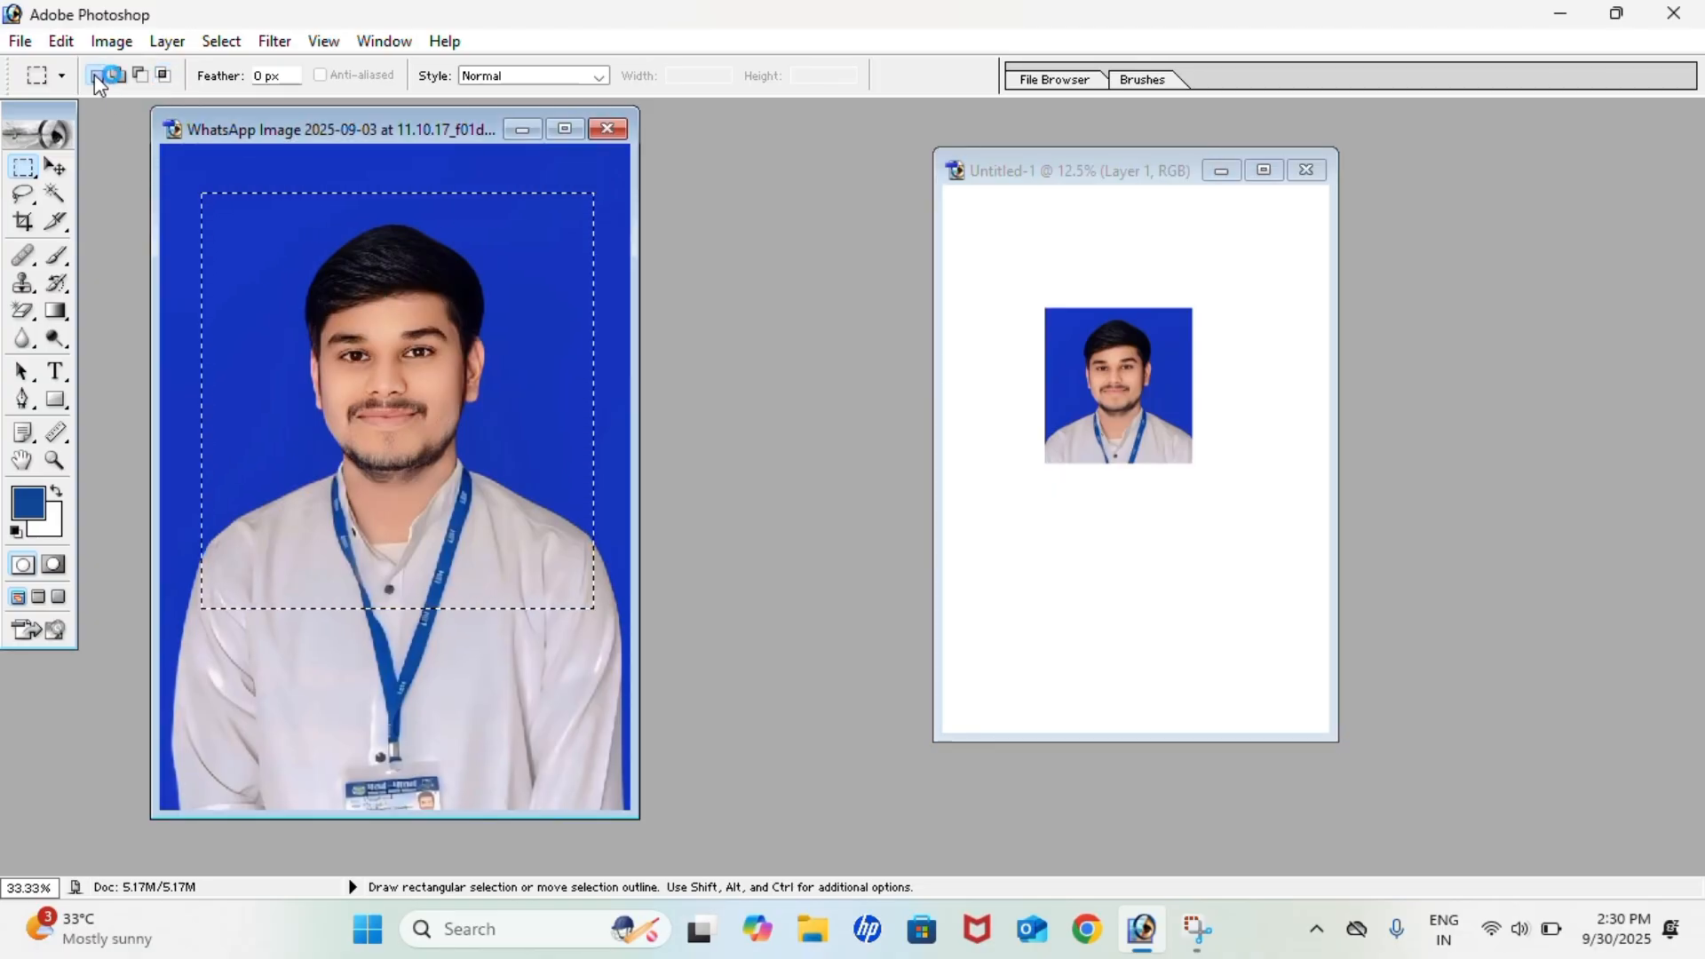
left_click(211, 169)
left_click_drag(496, 500, 544, 582)
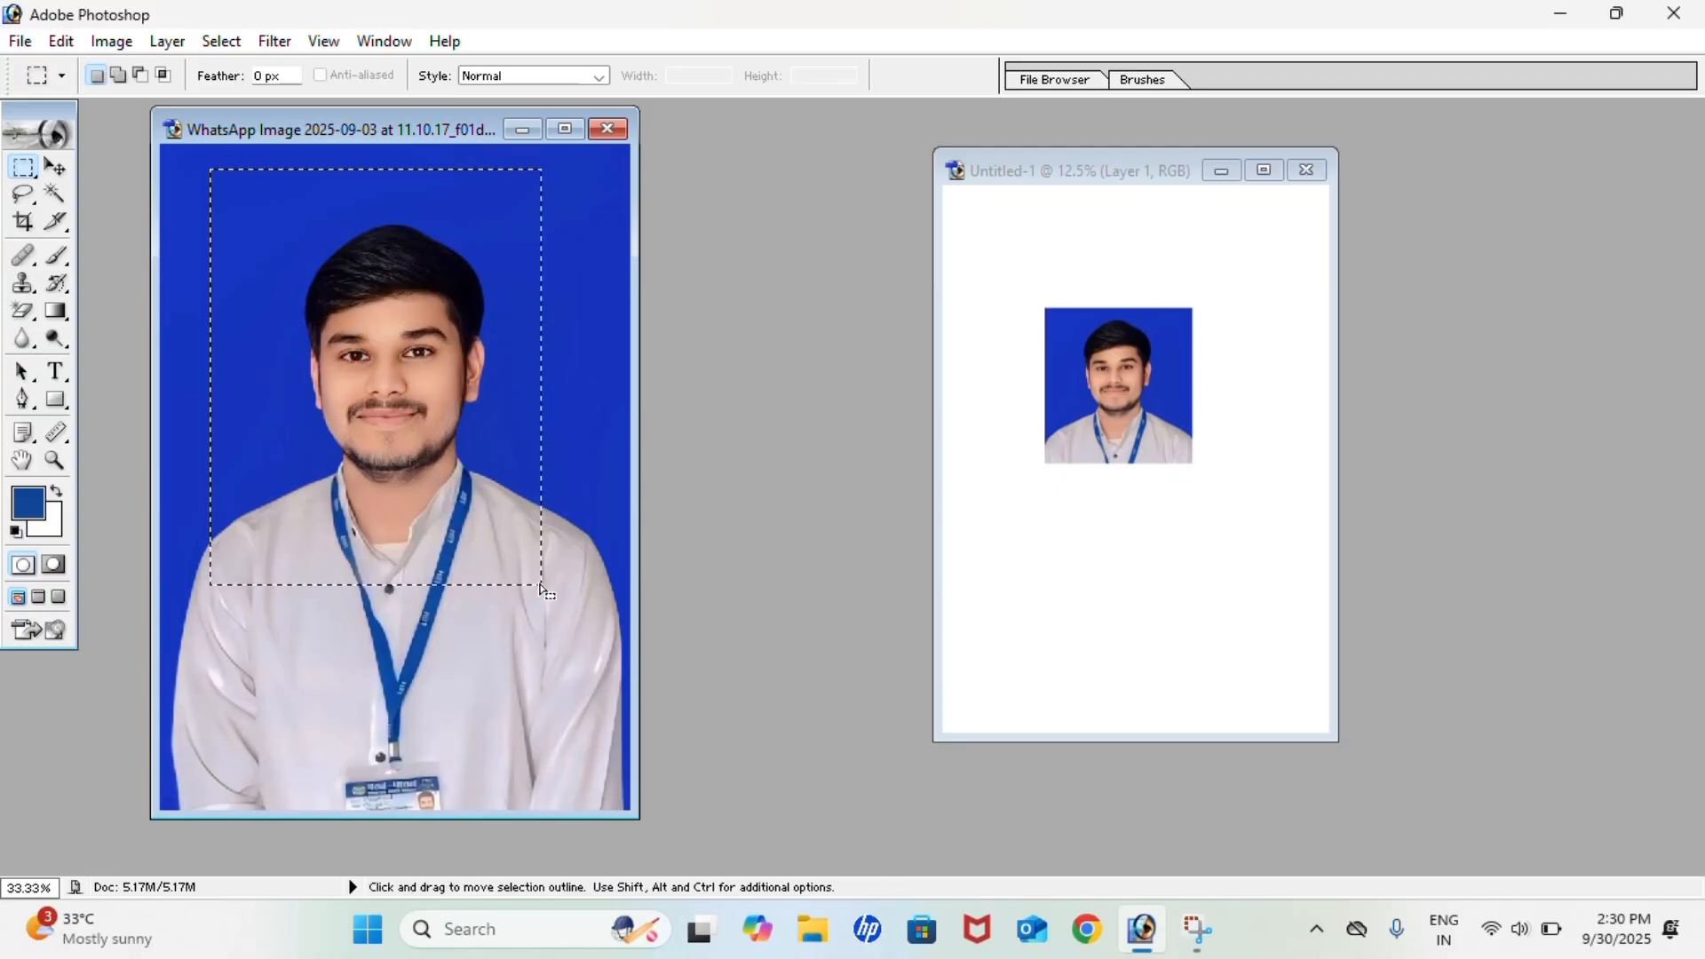
left_click(245, 195)
left_click_drag(572, 502, 550, 599)
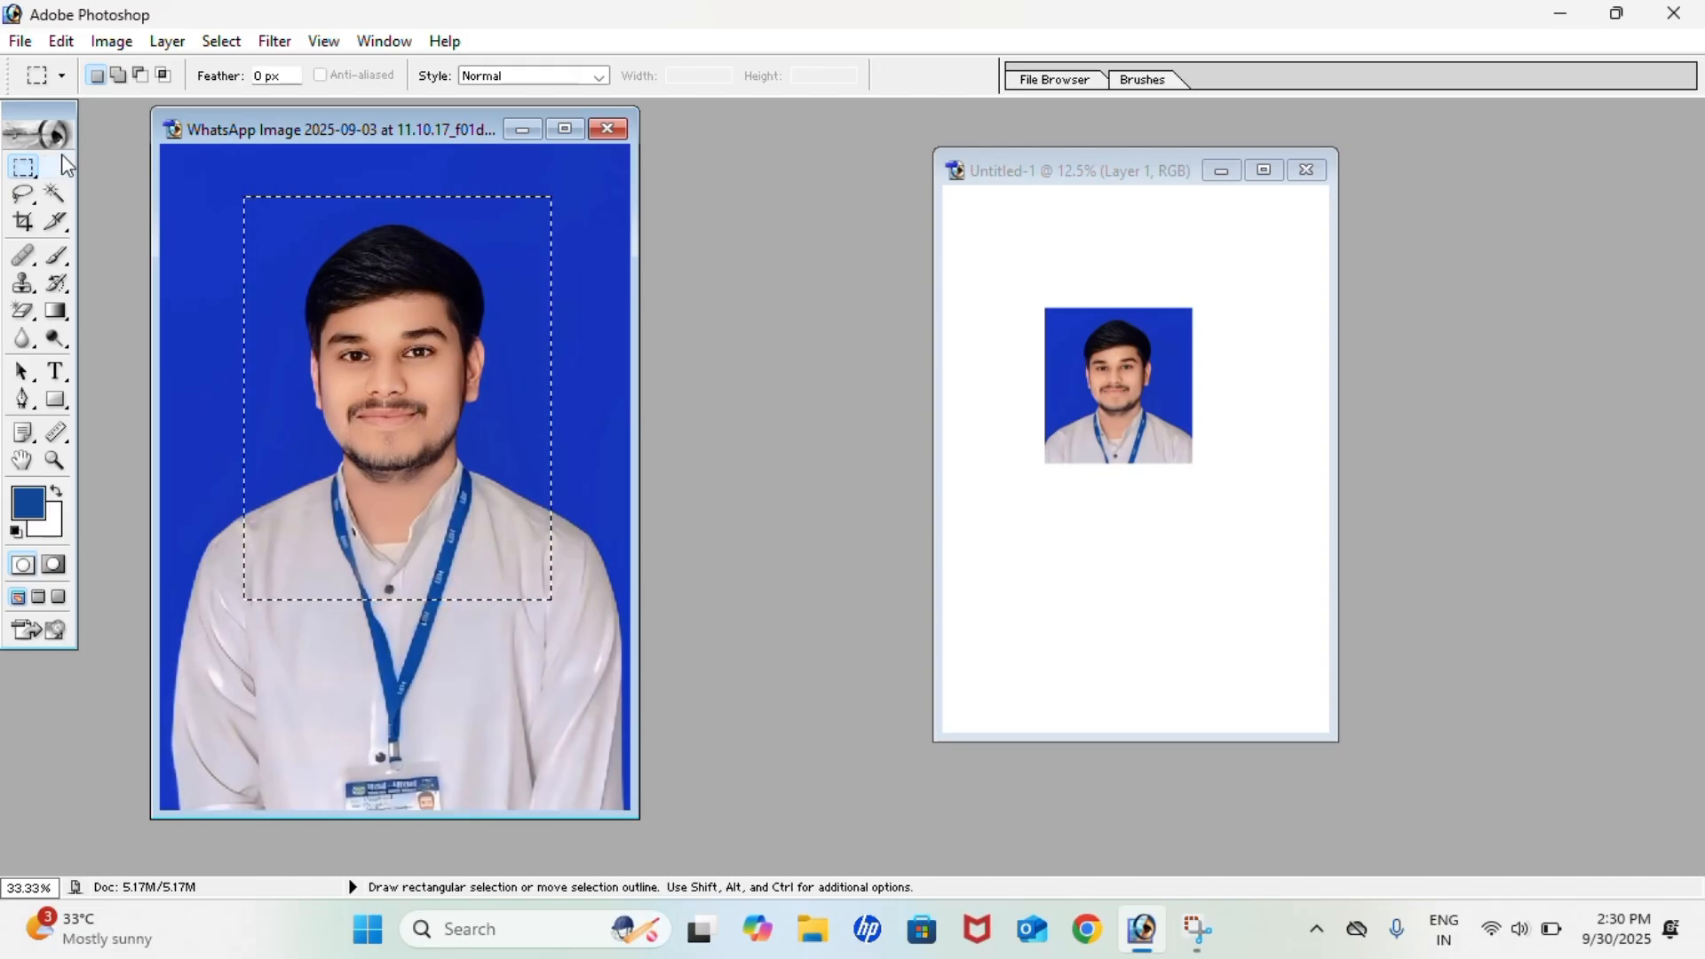
Copy the narrower selection into the A4 document so it overlaps the first copy, and make the portrait active again
left_click(55, 166)
left_click_drag(391, 355, 1084, 400)
left_click(281, 298)
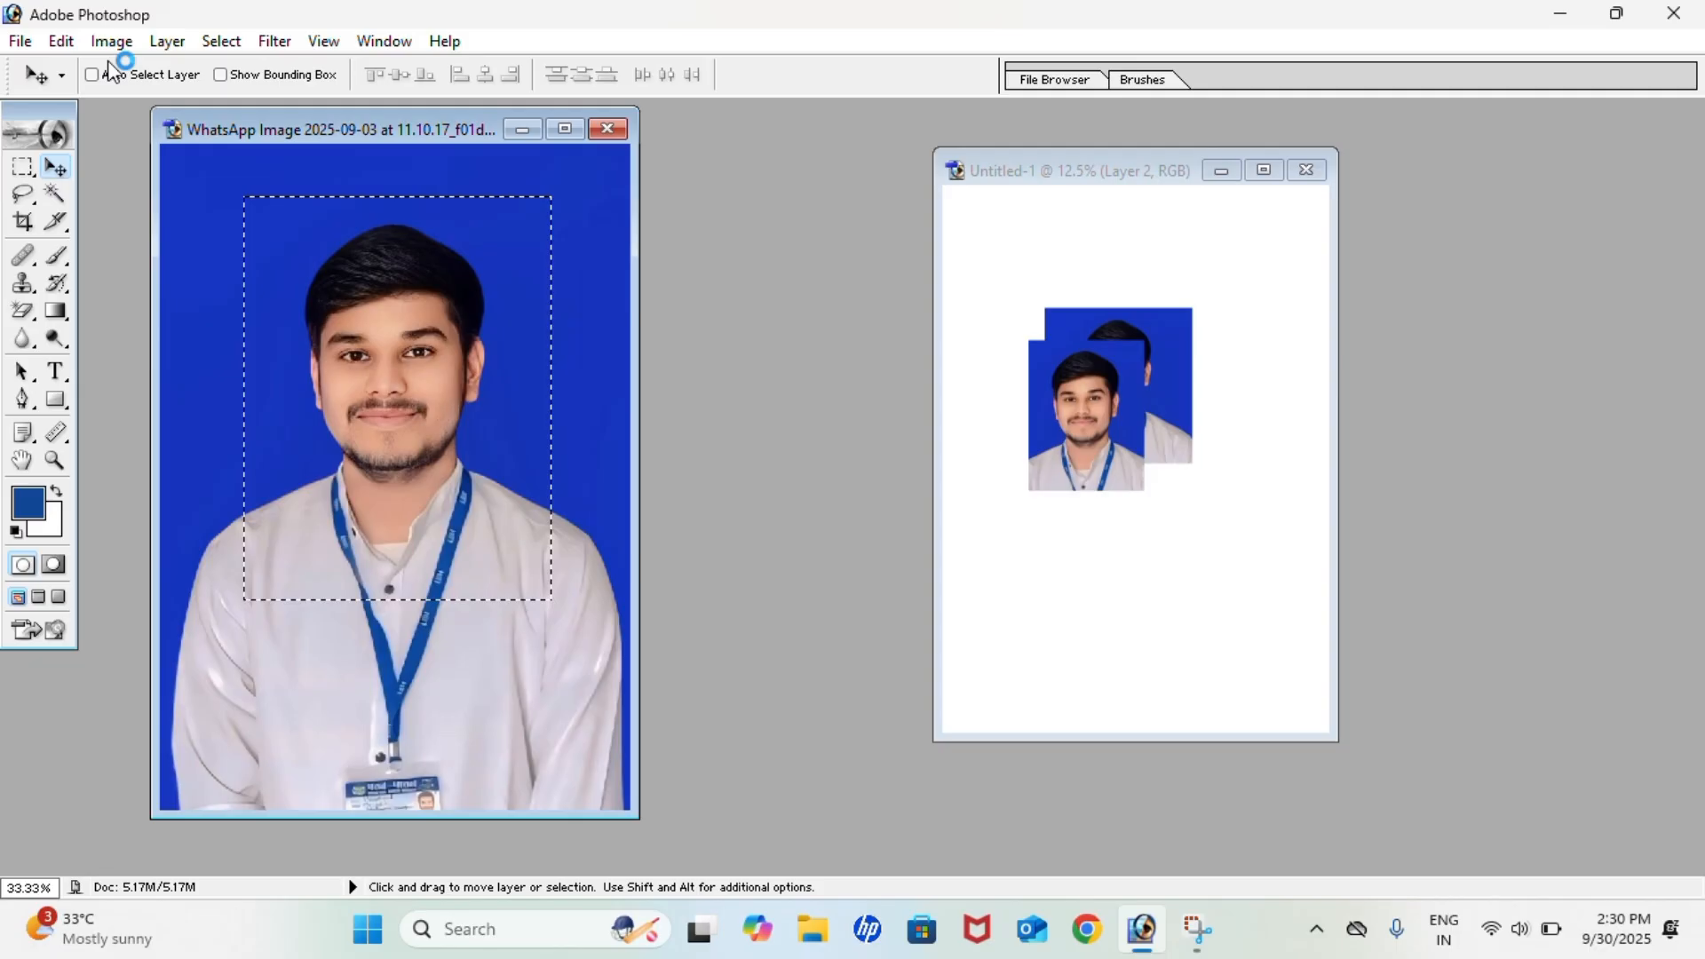
Redraw the marquee around the man's head and shoulders, and add a second rectangle around the ID badge with Add to selection
left_click(24, 166)
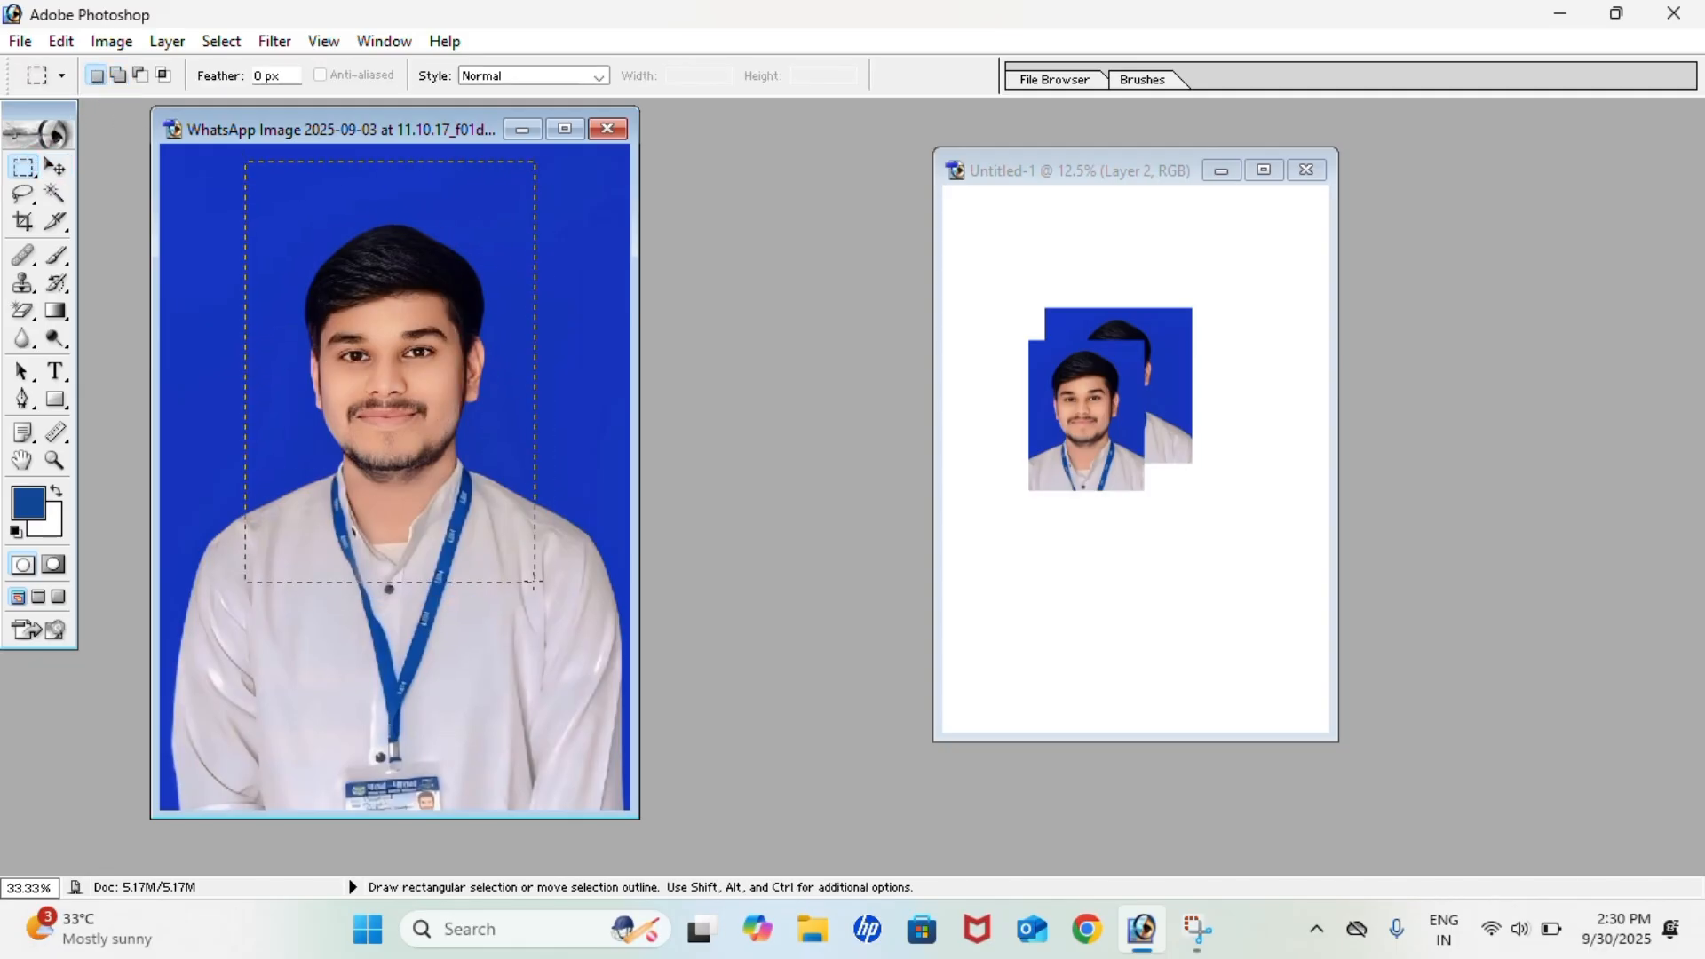
left_click(579, 396)
left_click(52, 122)
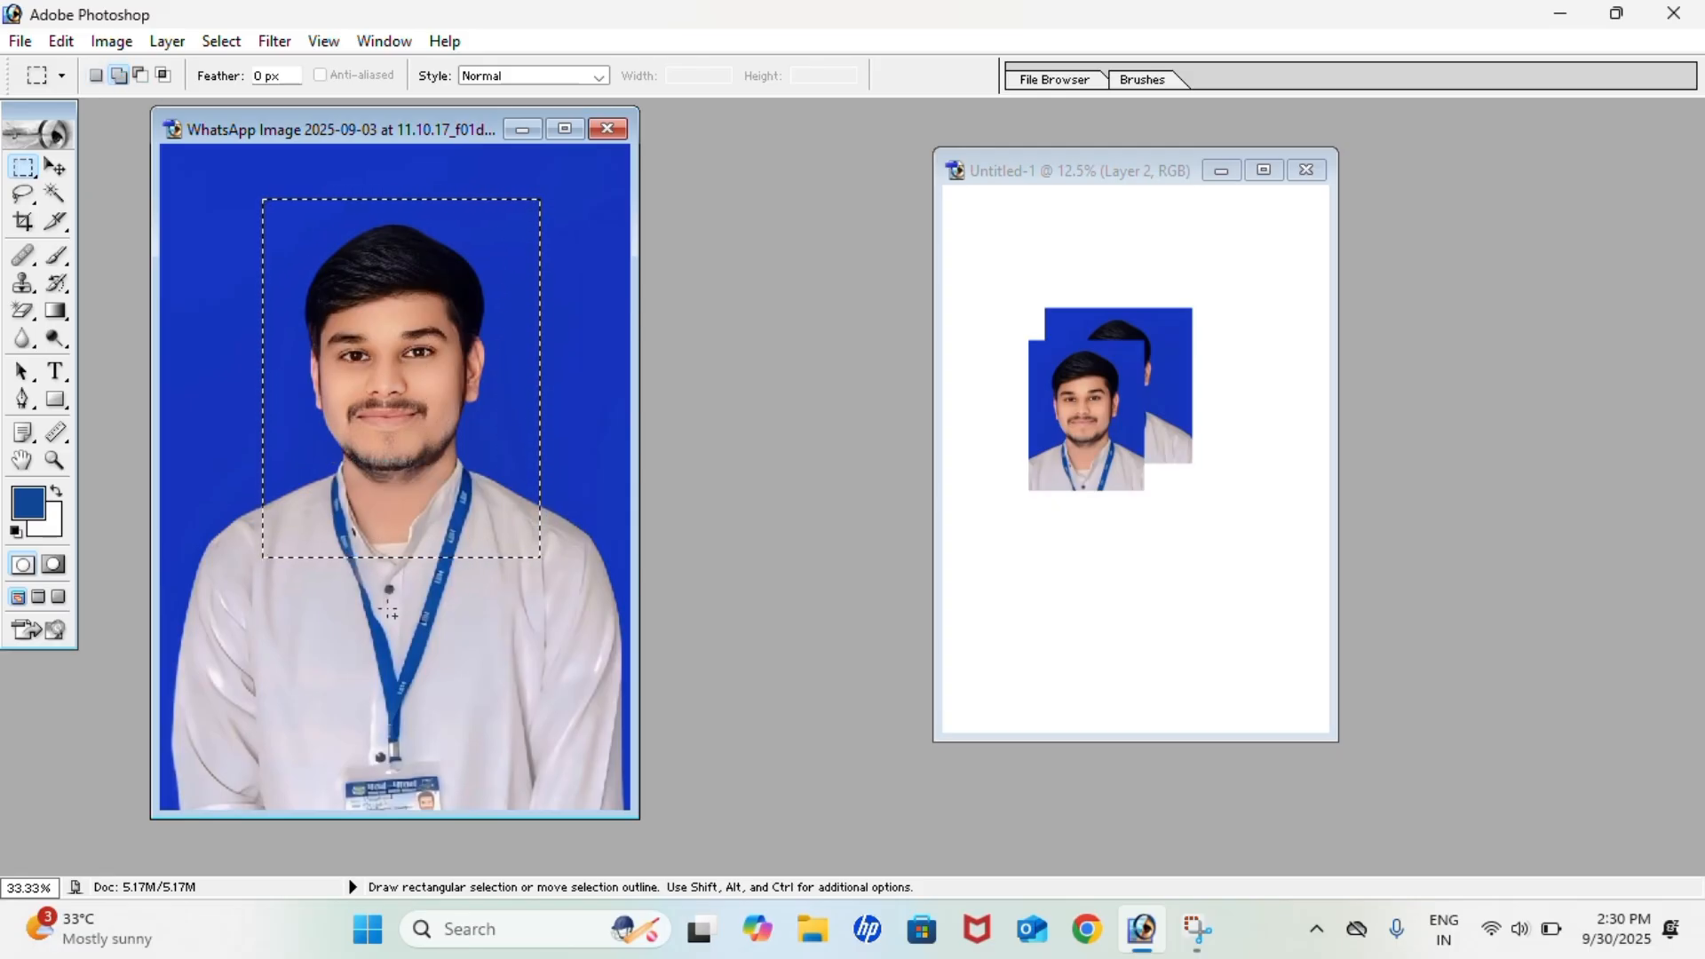
left_click(119, 75)
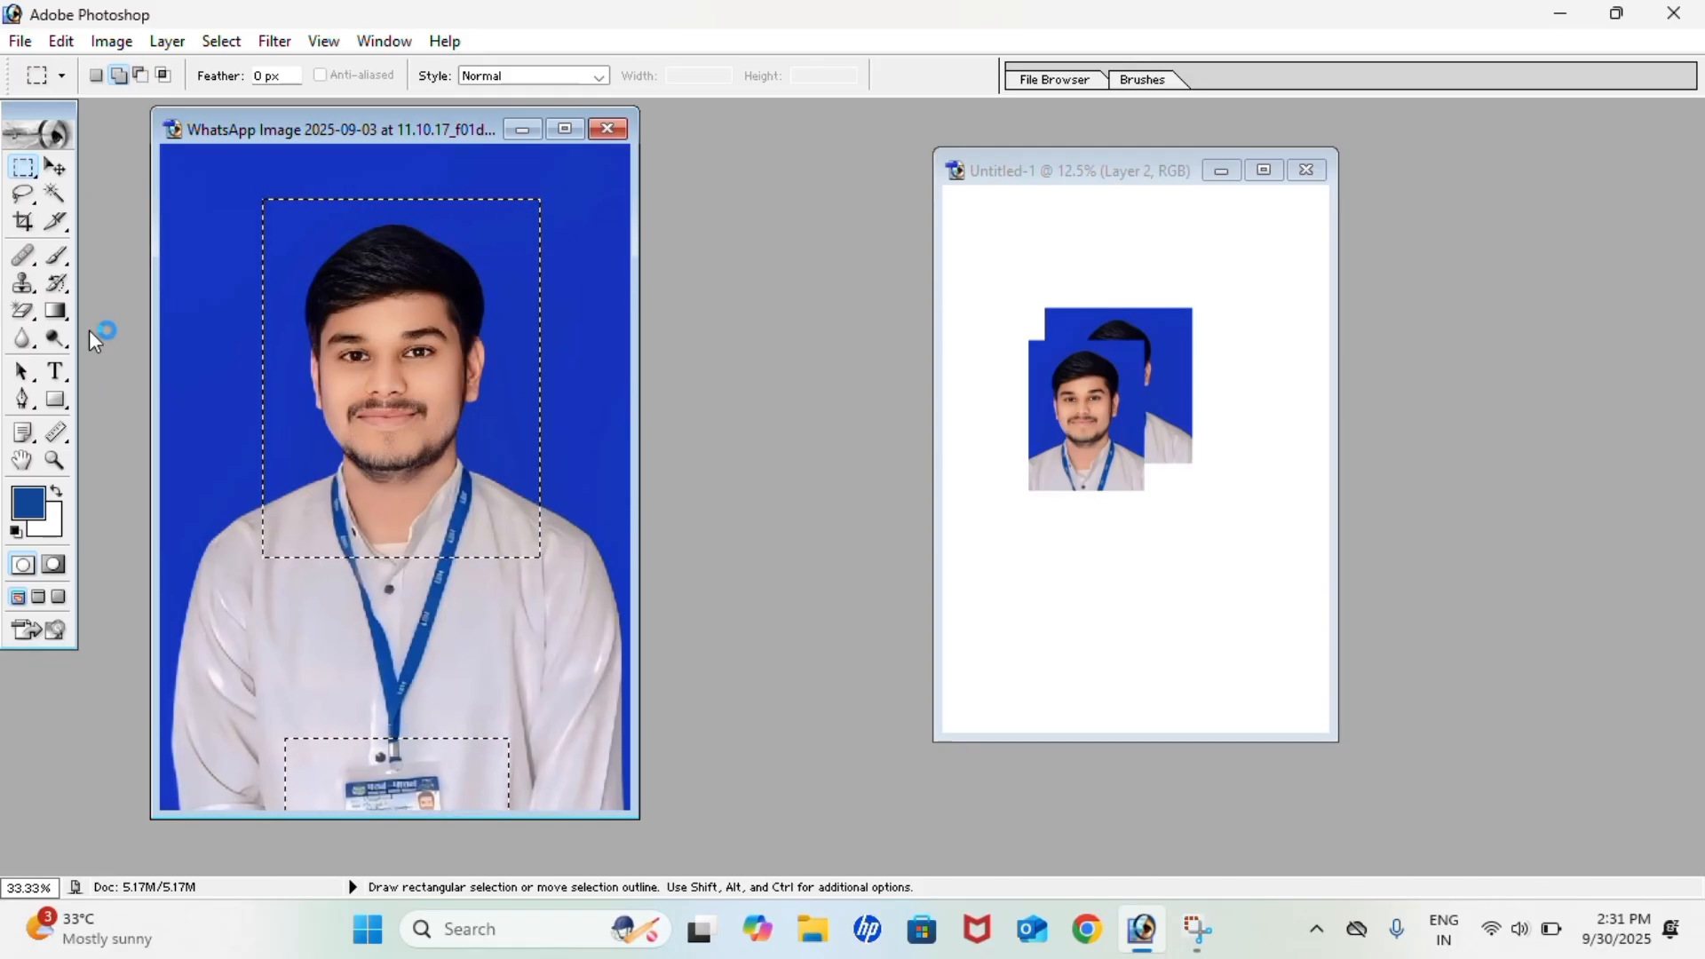
Copy both selected areas into the A4 document beside the earlier copies, and return to the portrait with the Rectangular Marquee tool
left_click(55, 167)
left_click_drag(494, 430, 1281, 517)
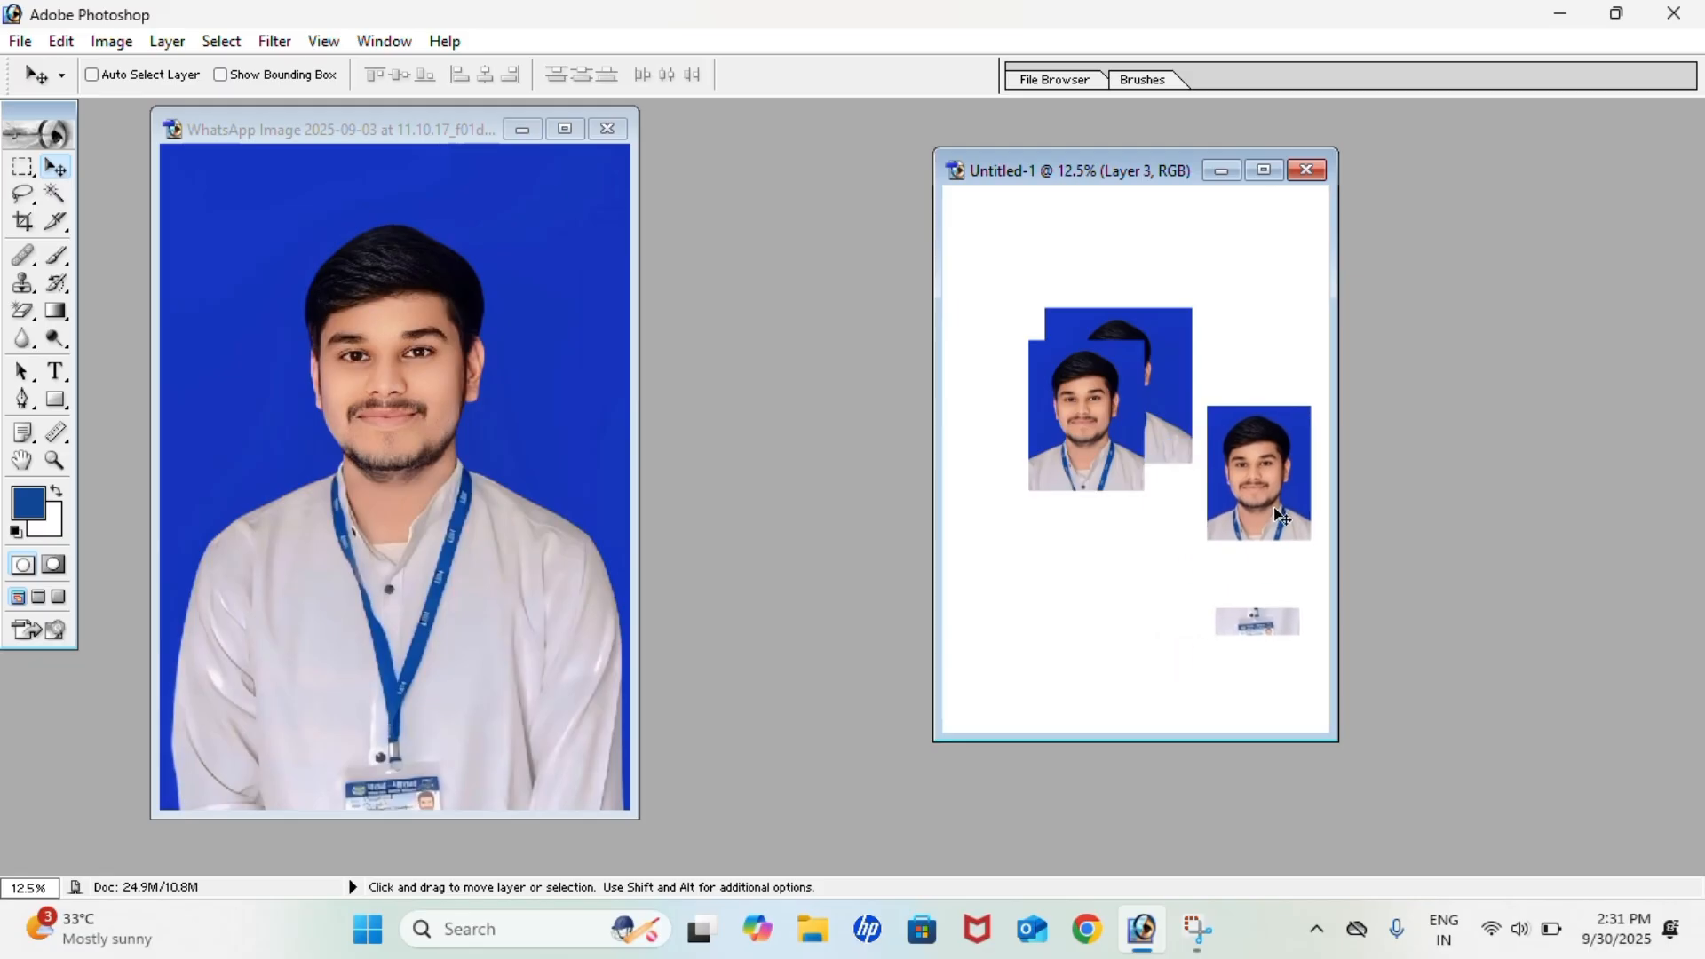
left_click(20, 170)
left_click(94, 77)
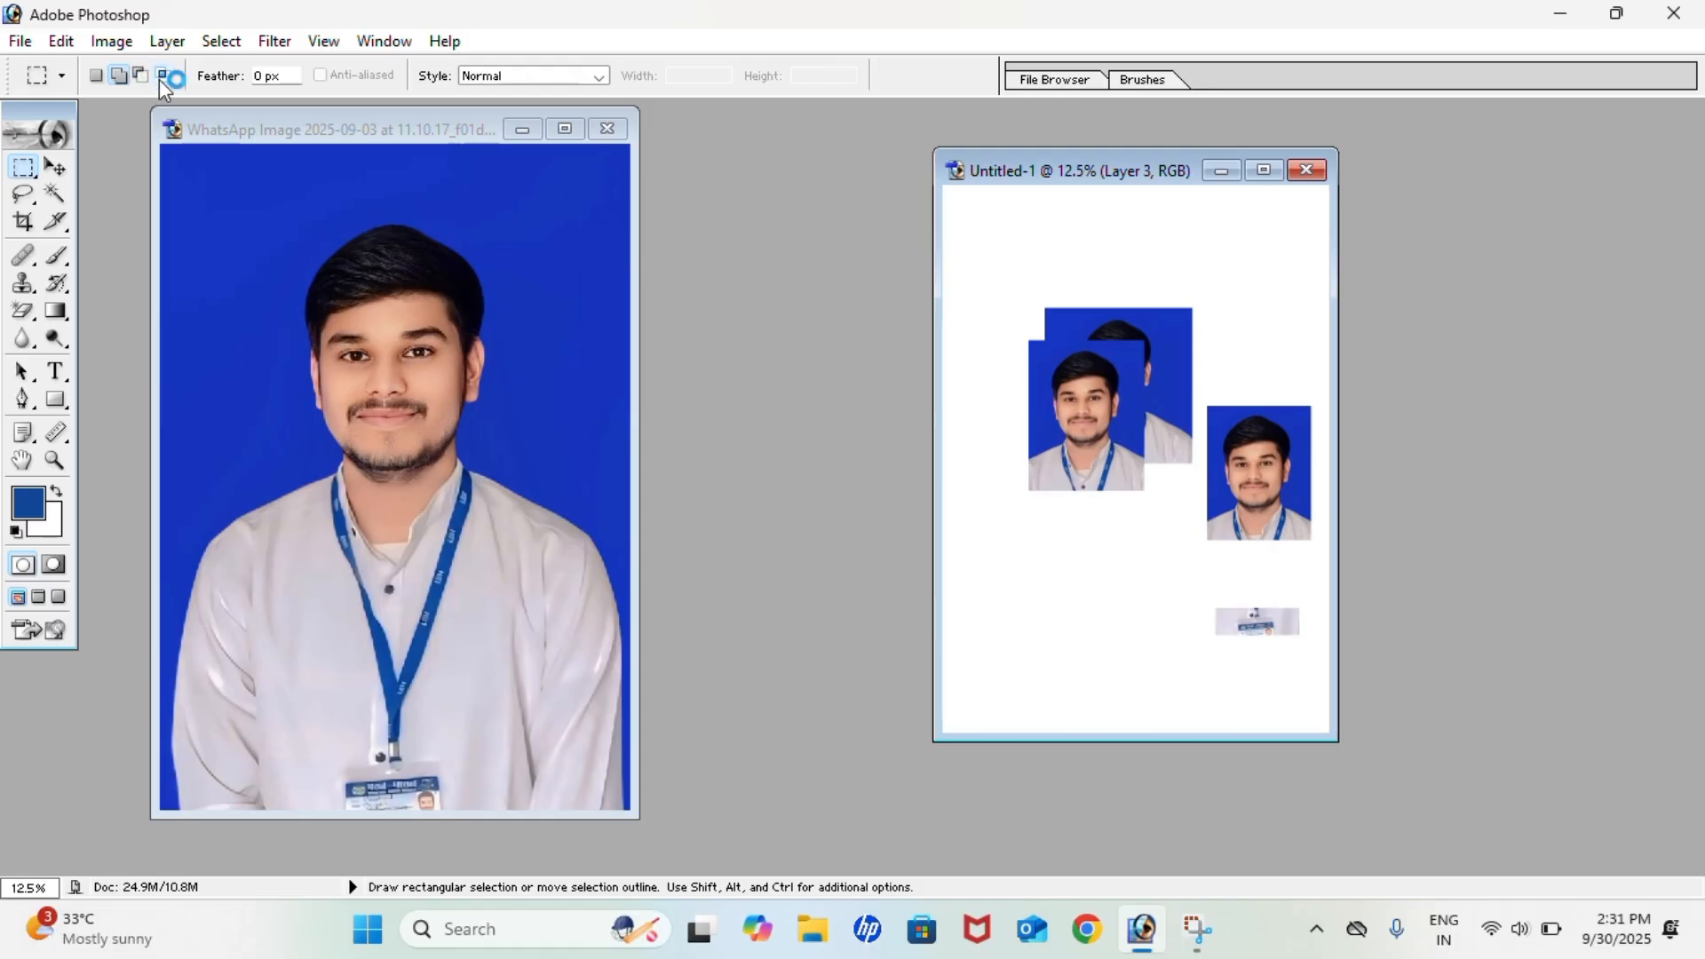
left_click(252, 215)
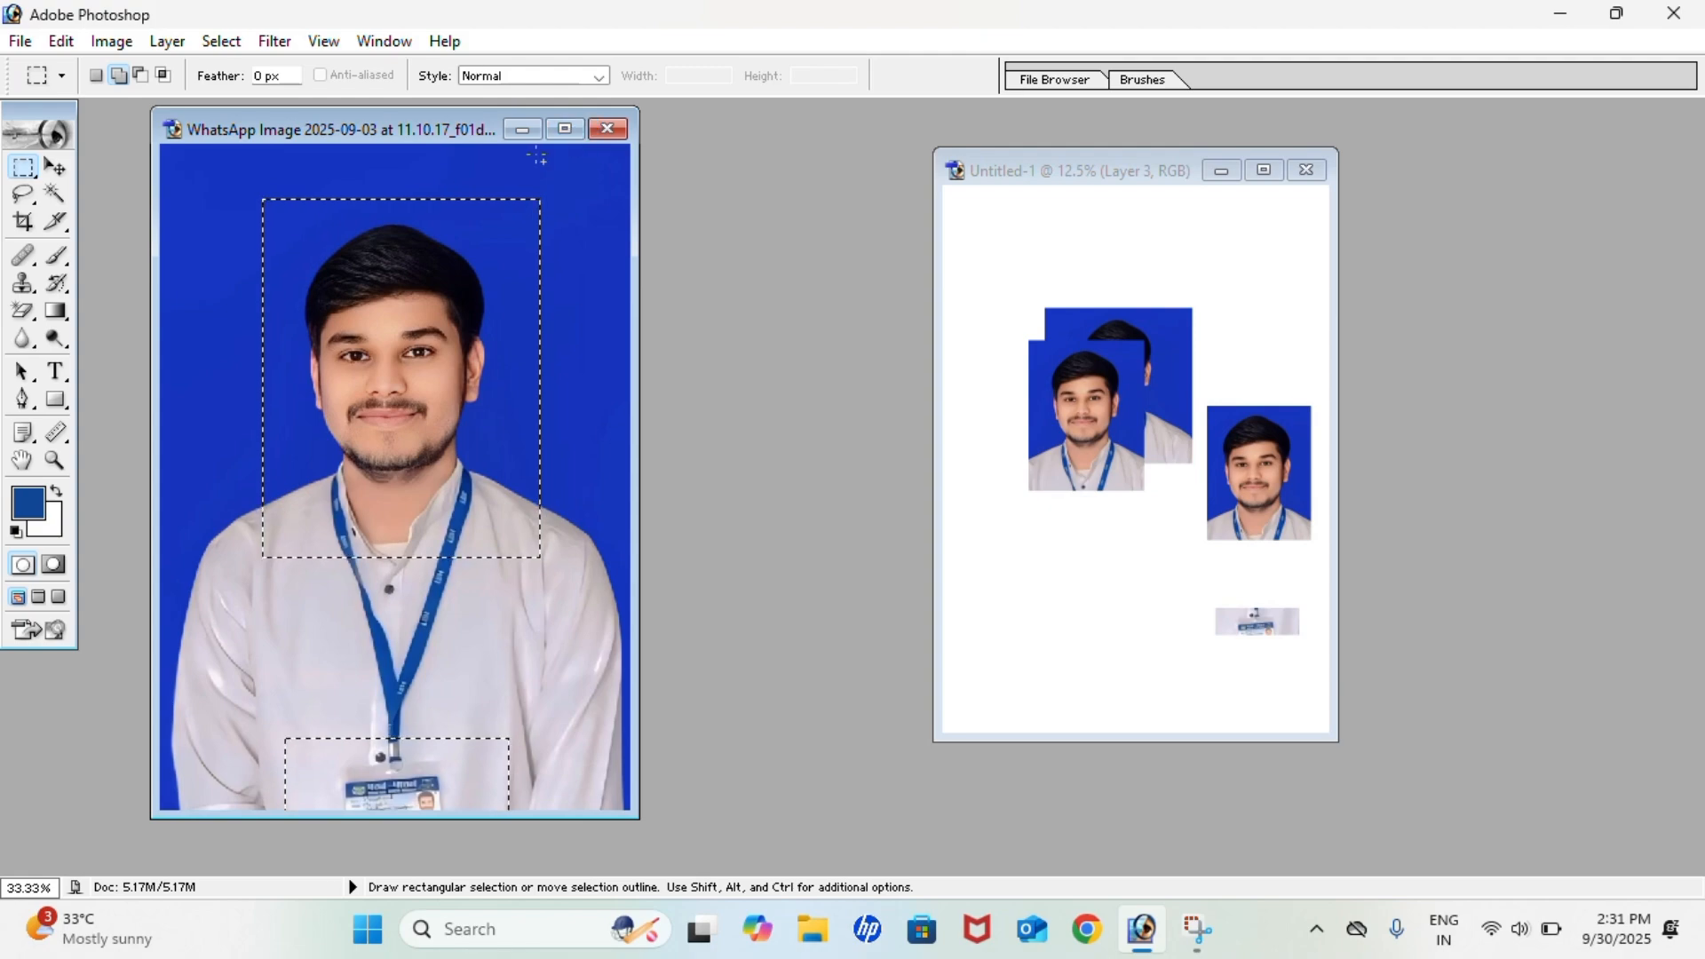
Maximize the portrait window and clear the existing head and badge selection
left_click(565, 129)
key("ctrl+plus")
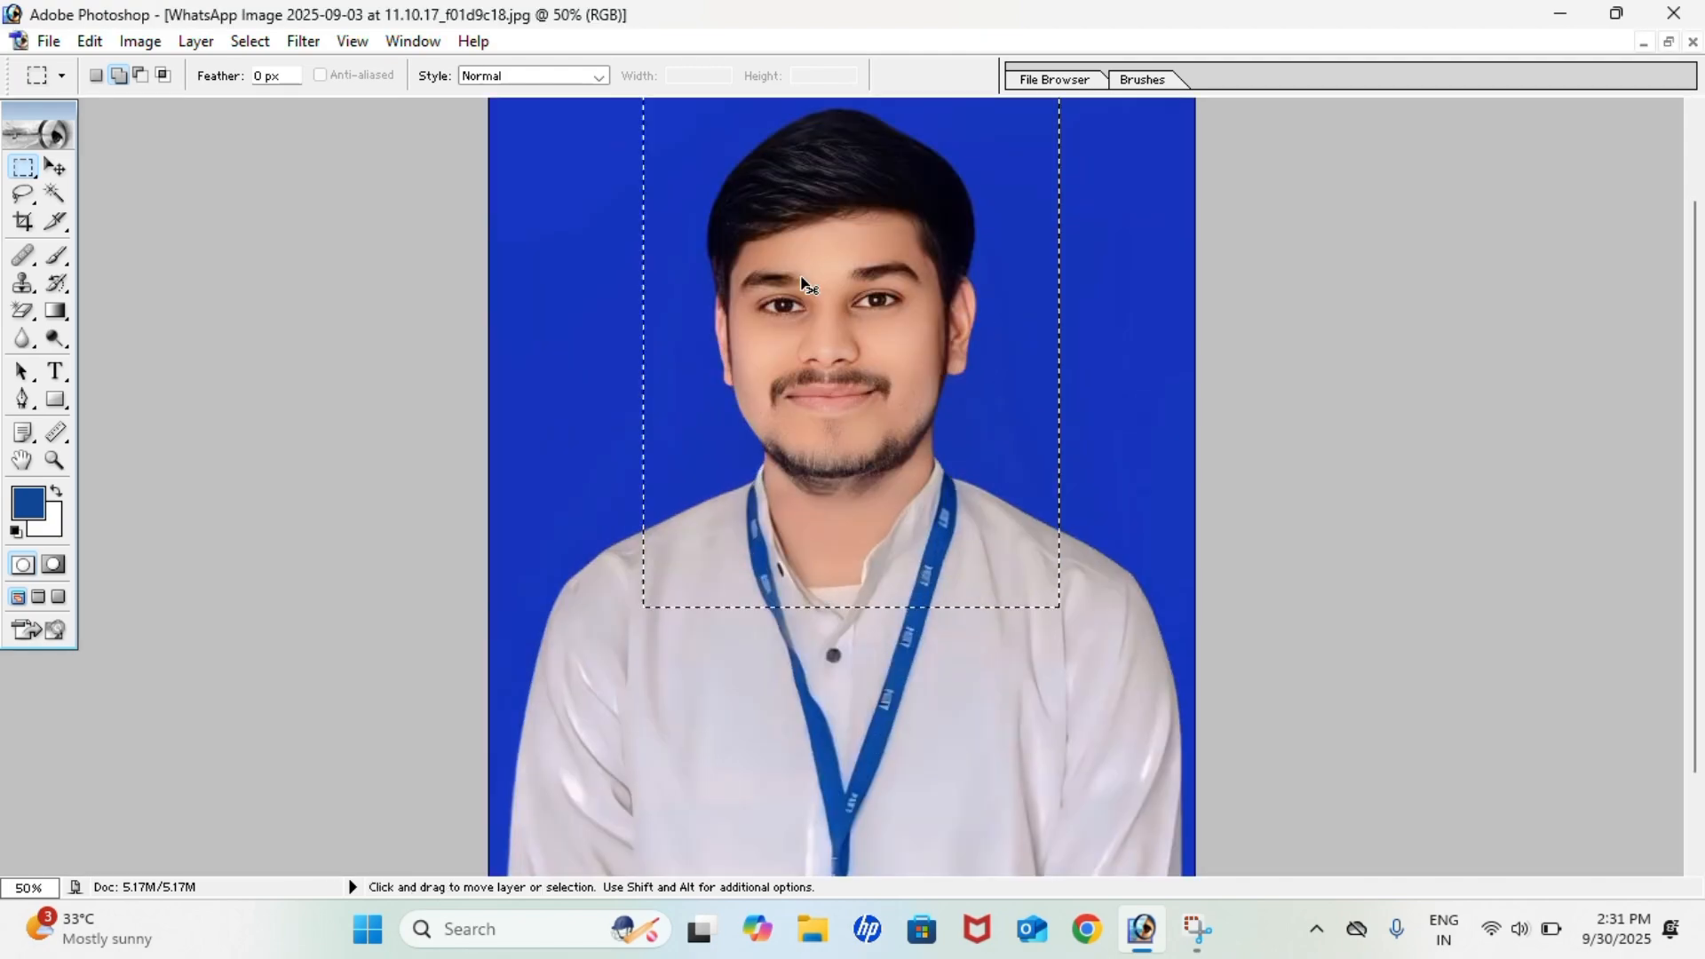
key("ctrl+plus")
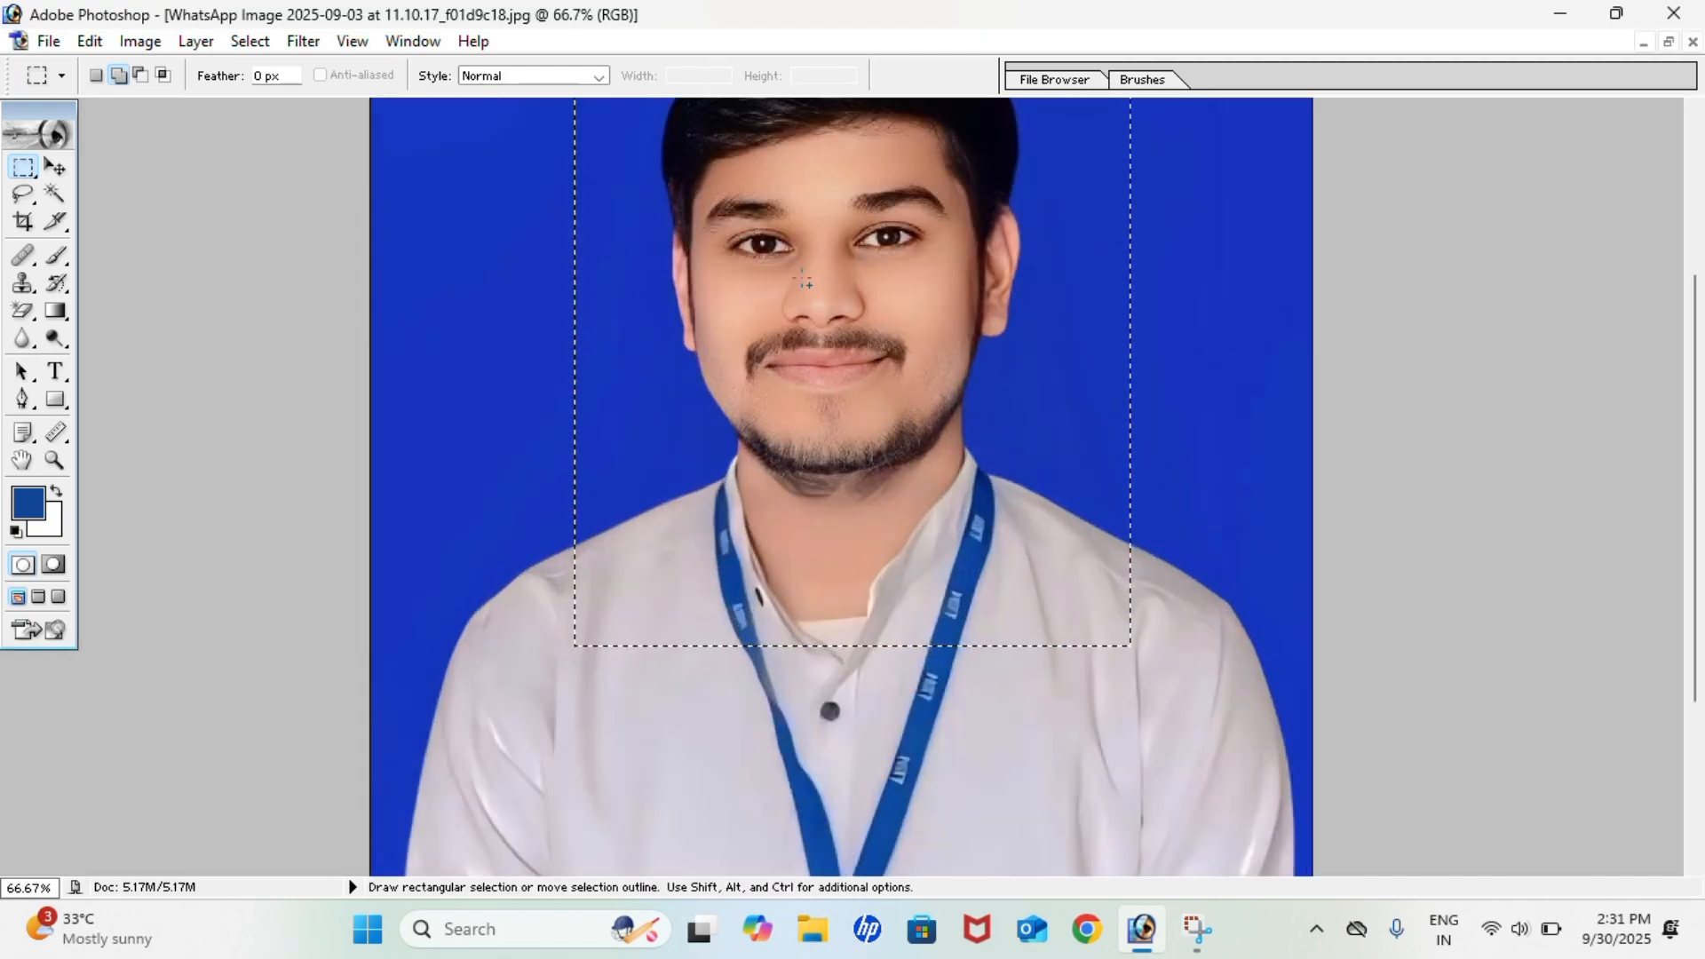
scroll(550, 295, "up", 3)
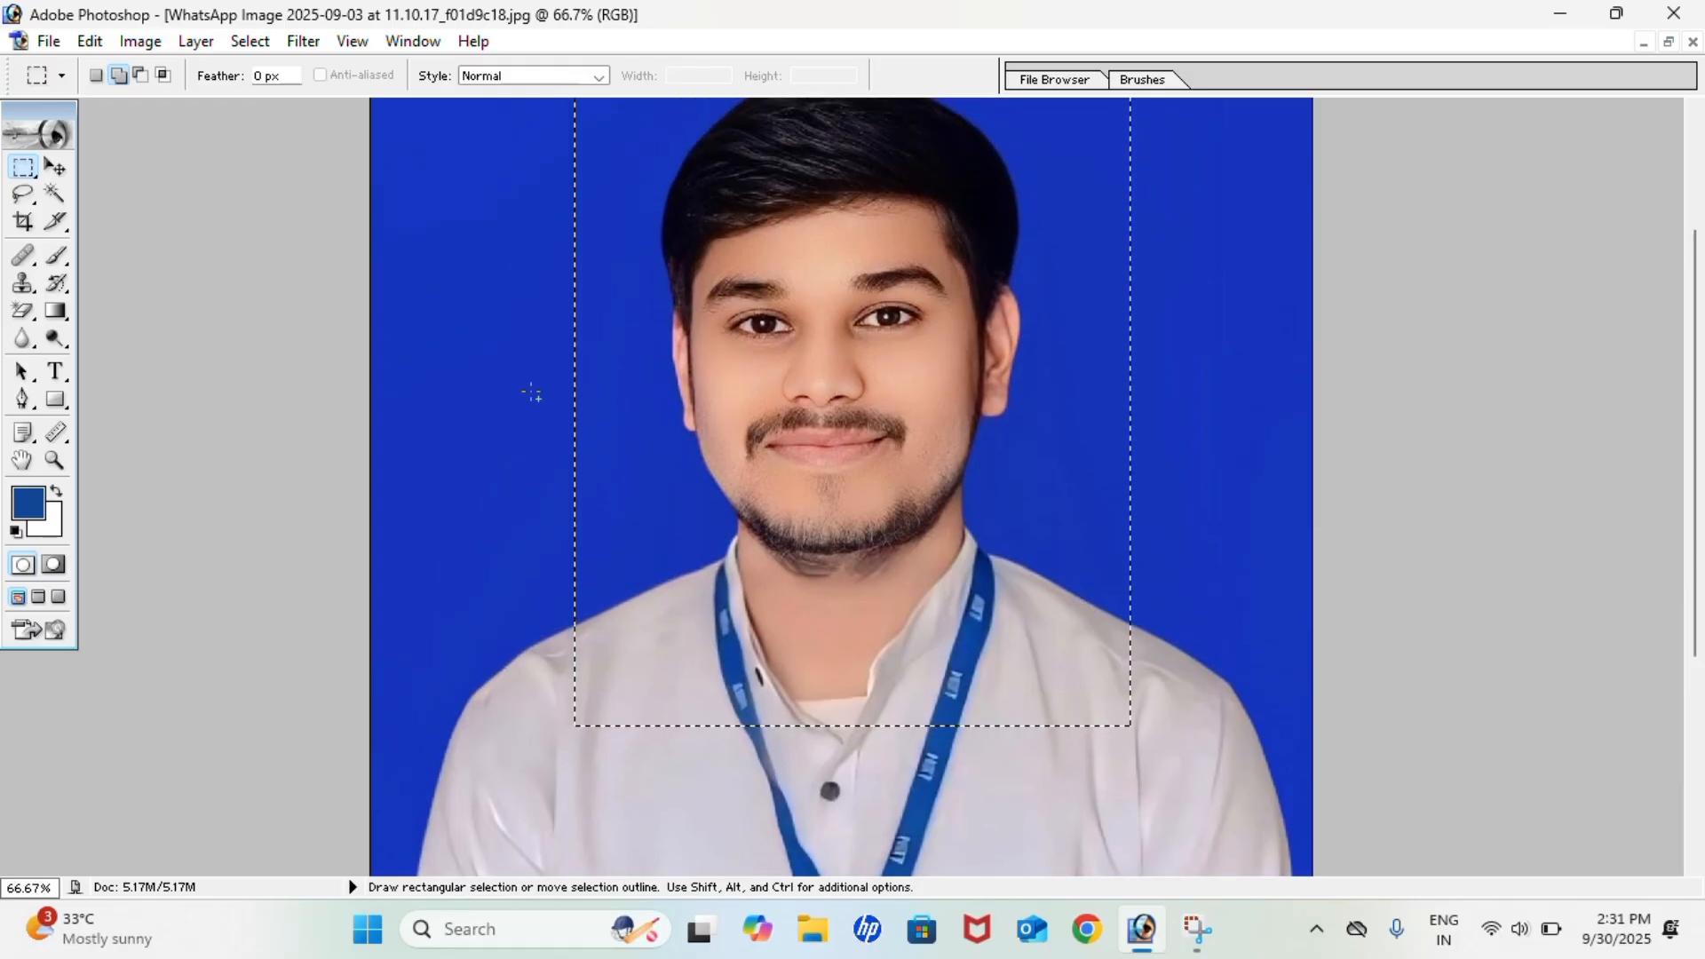
left_click(631, 179)
scroll(590, 542, "up", 2)
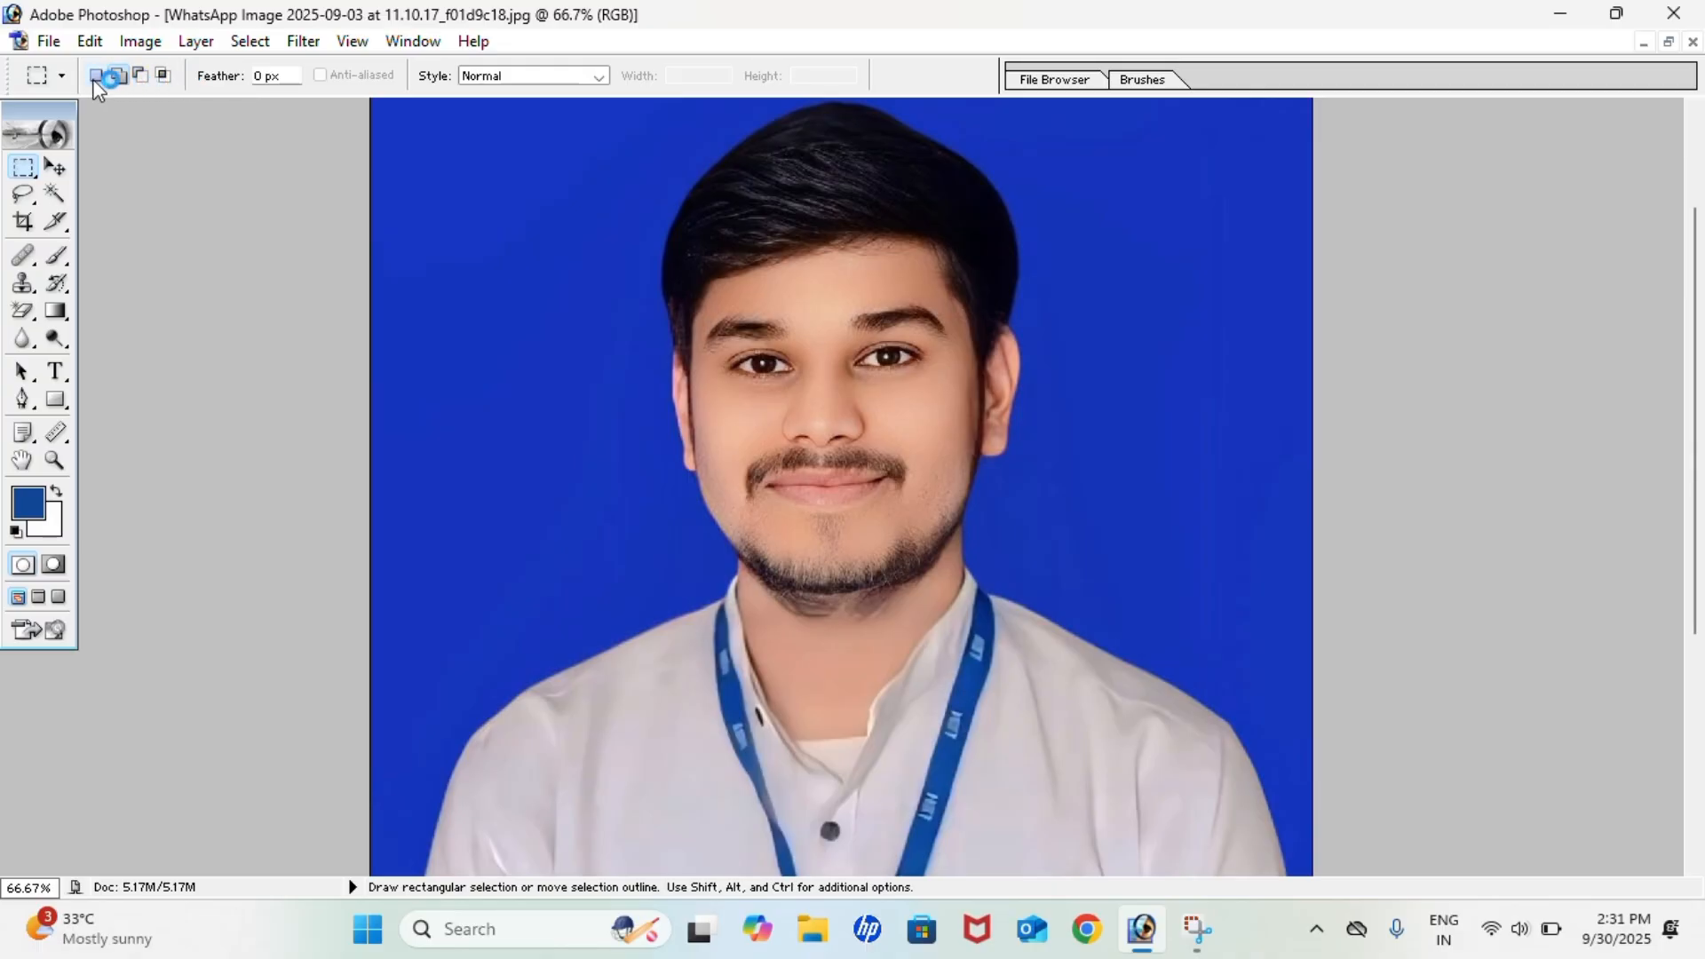
With Subtract from selection, draw a marquee across the left background and face, and cut away its lower-right corner with an overlapping second rectangle
left_click(119, 74)
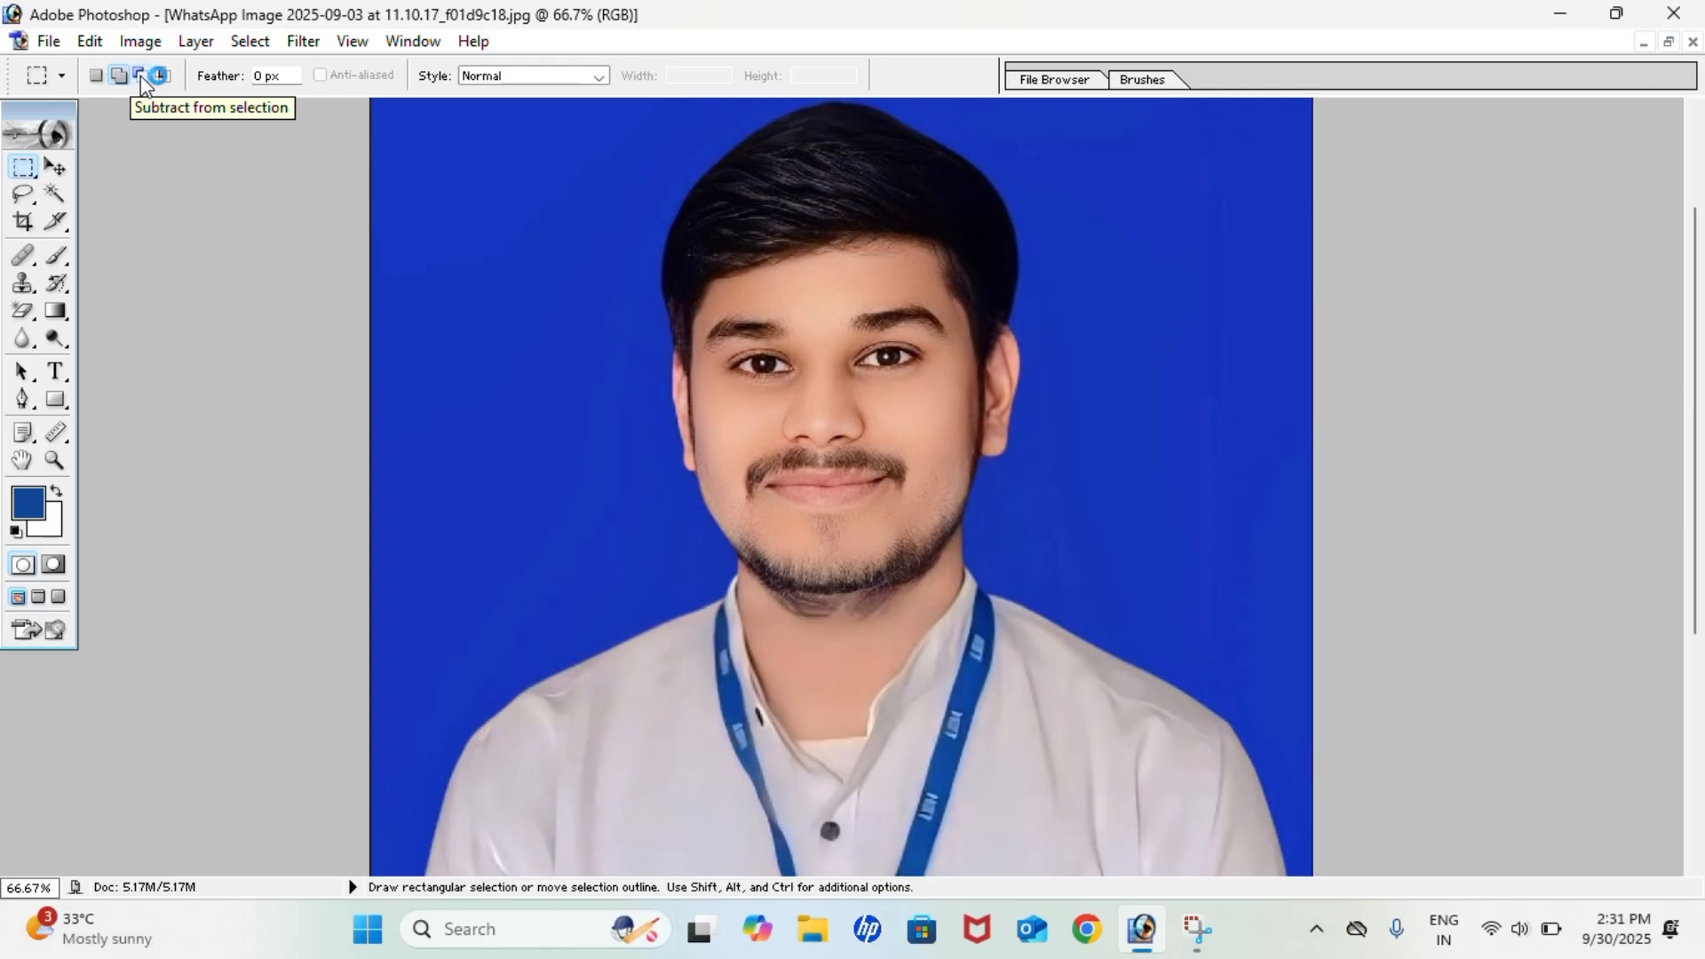
left_click(140, 76)
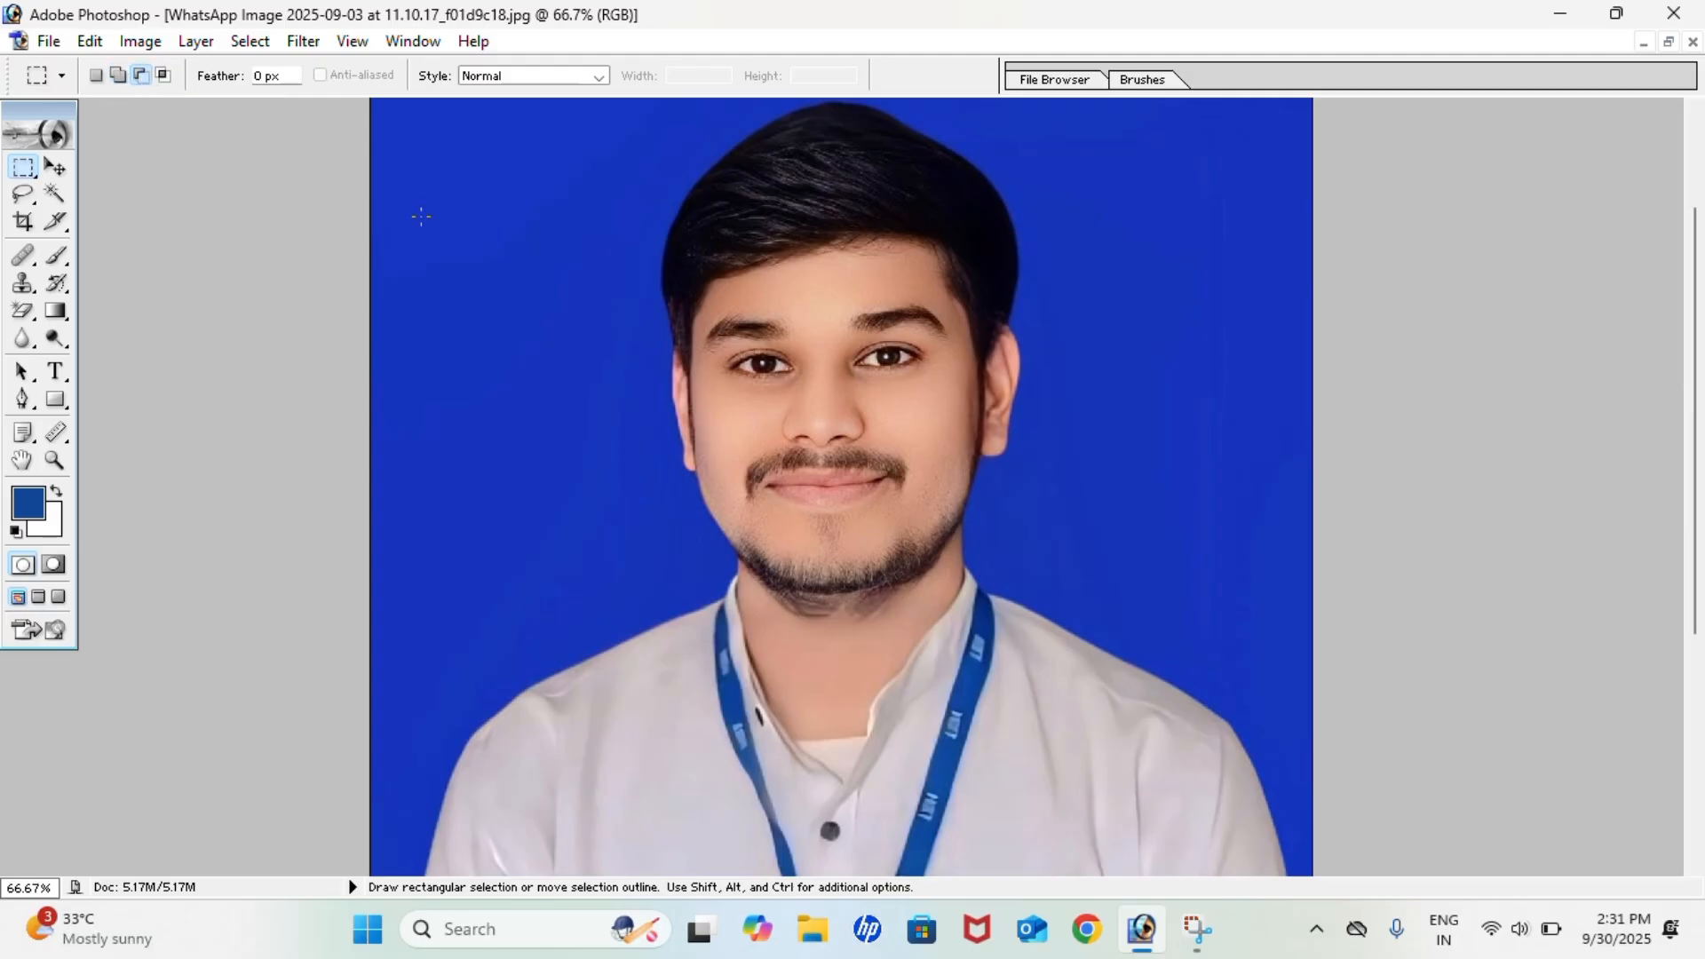
left_click_drag(419, 176, 932, 575)
left_click(69, 128)
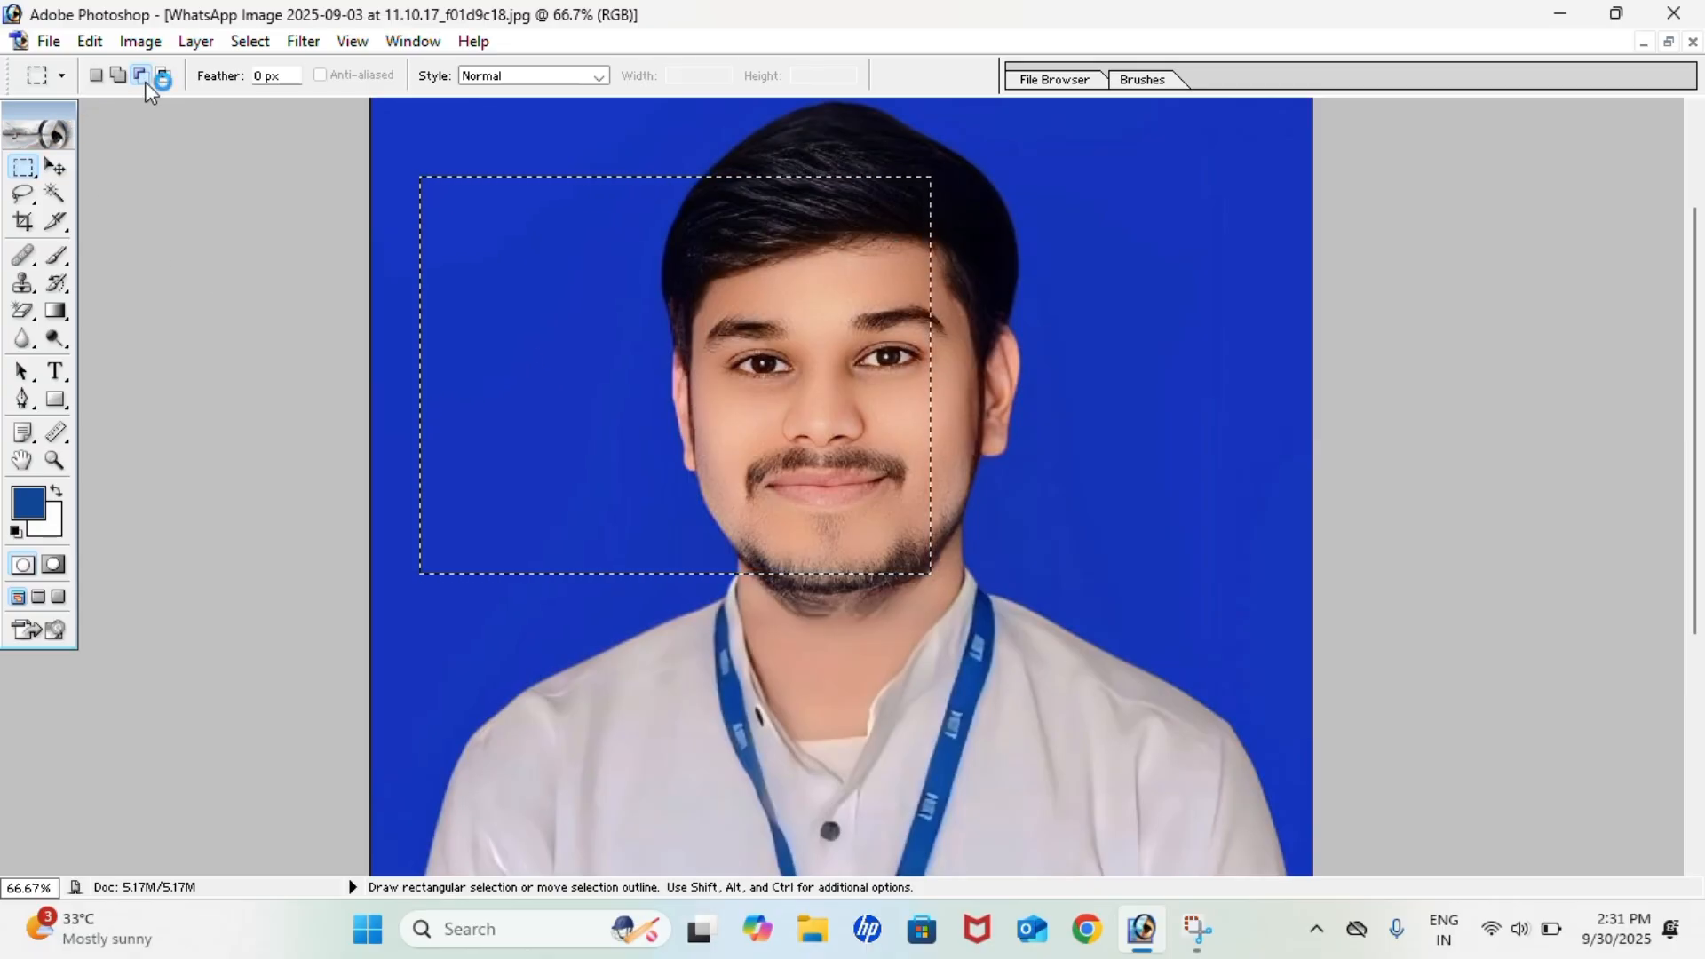
left_click_drag(667, 366, 754, 452)
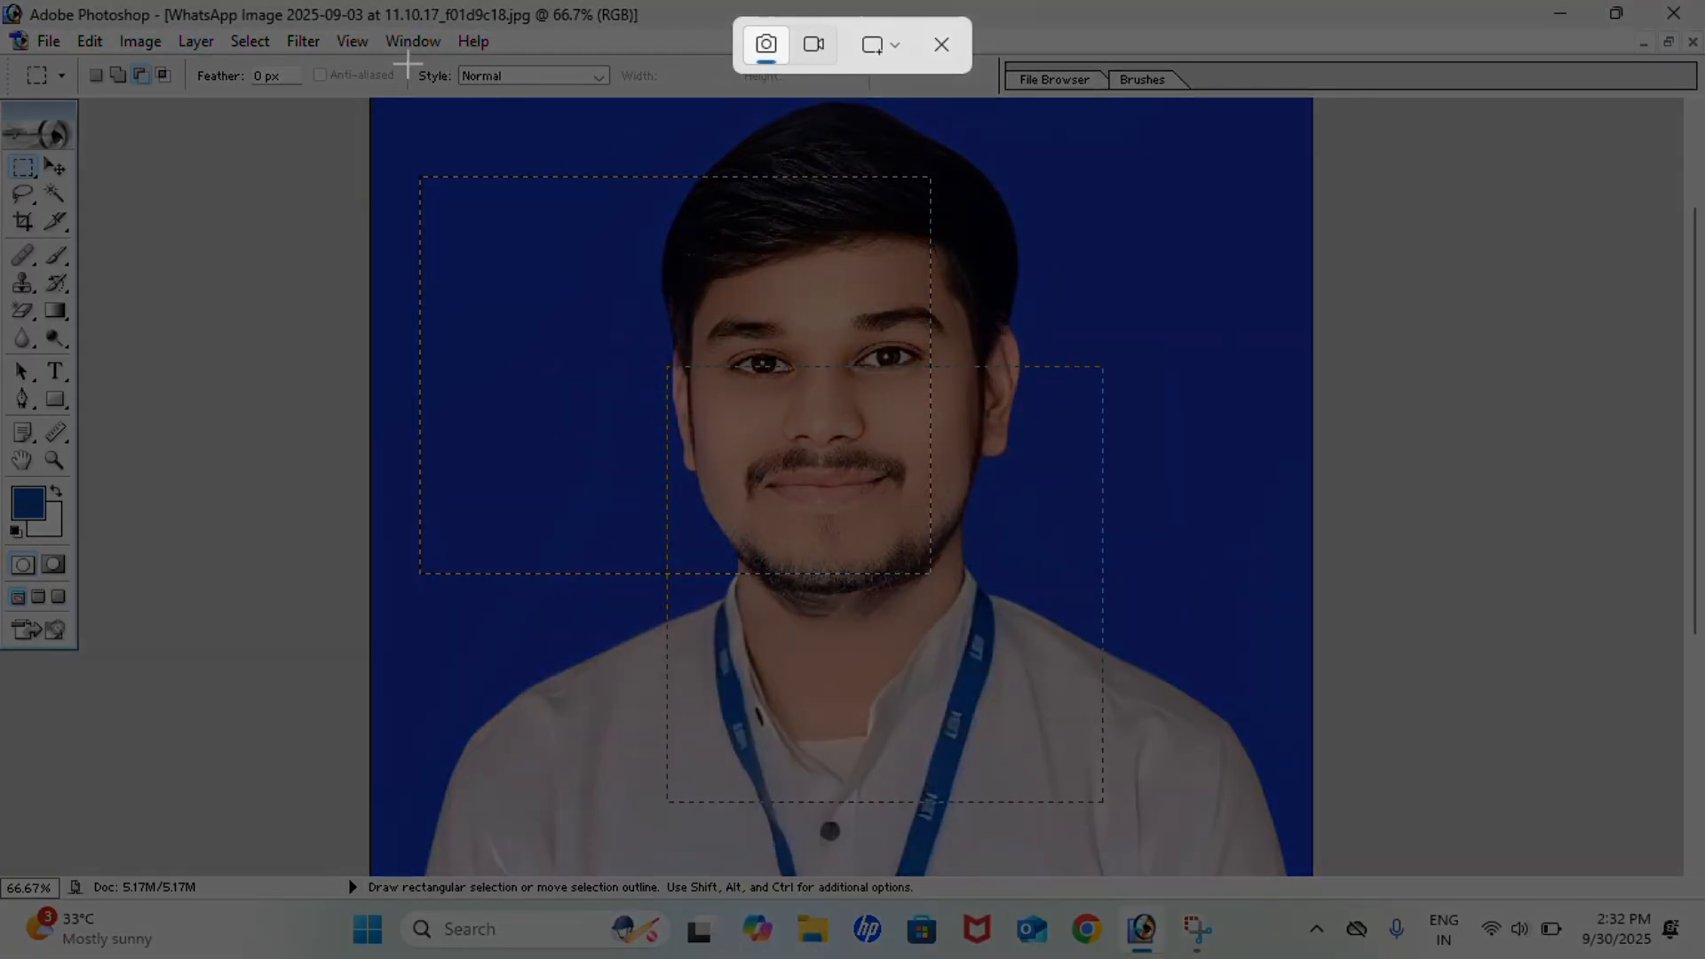
Capture a screen snip of the portrait with both overlapping marquee outlines, and switch to OneNote to annotate it
left_click_drag(320, 82, 1350, 932)
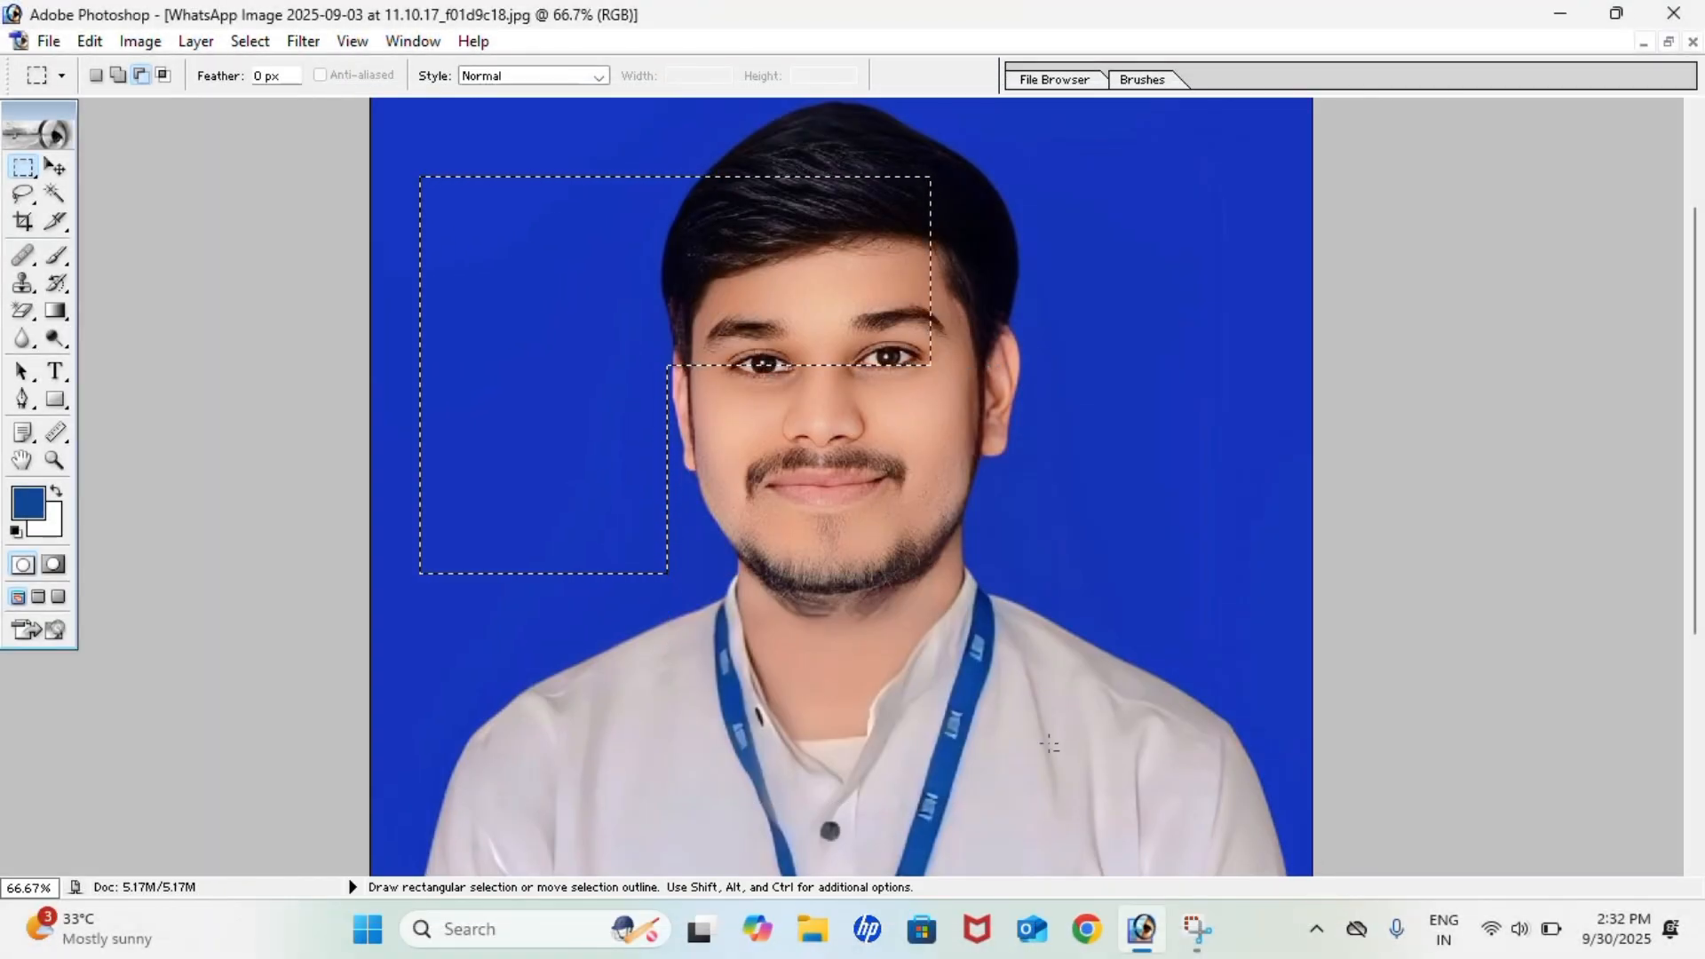
key("super+r")
type("ONEN")
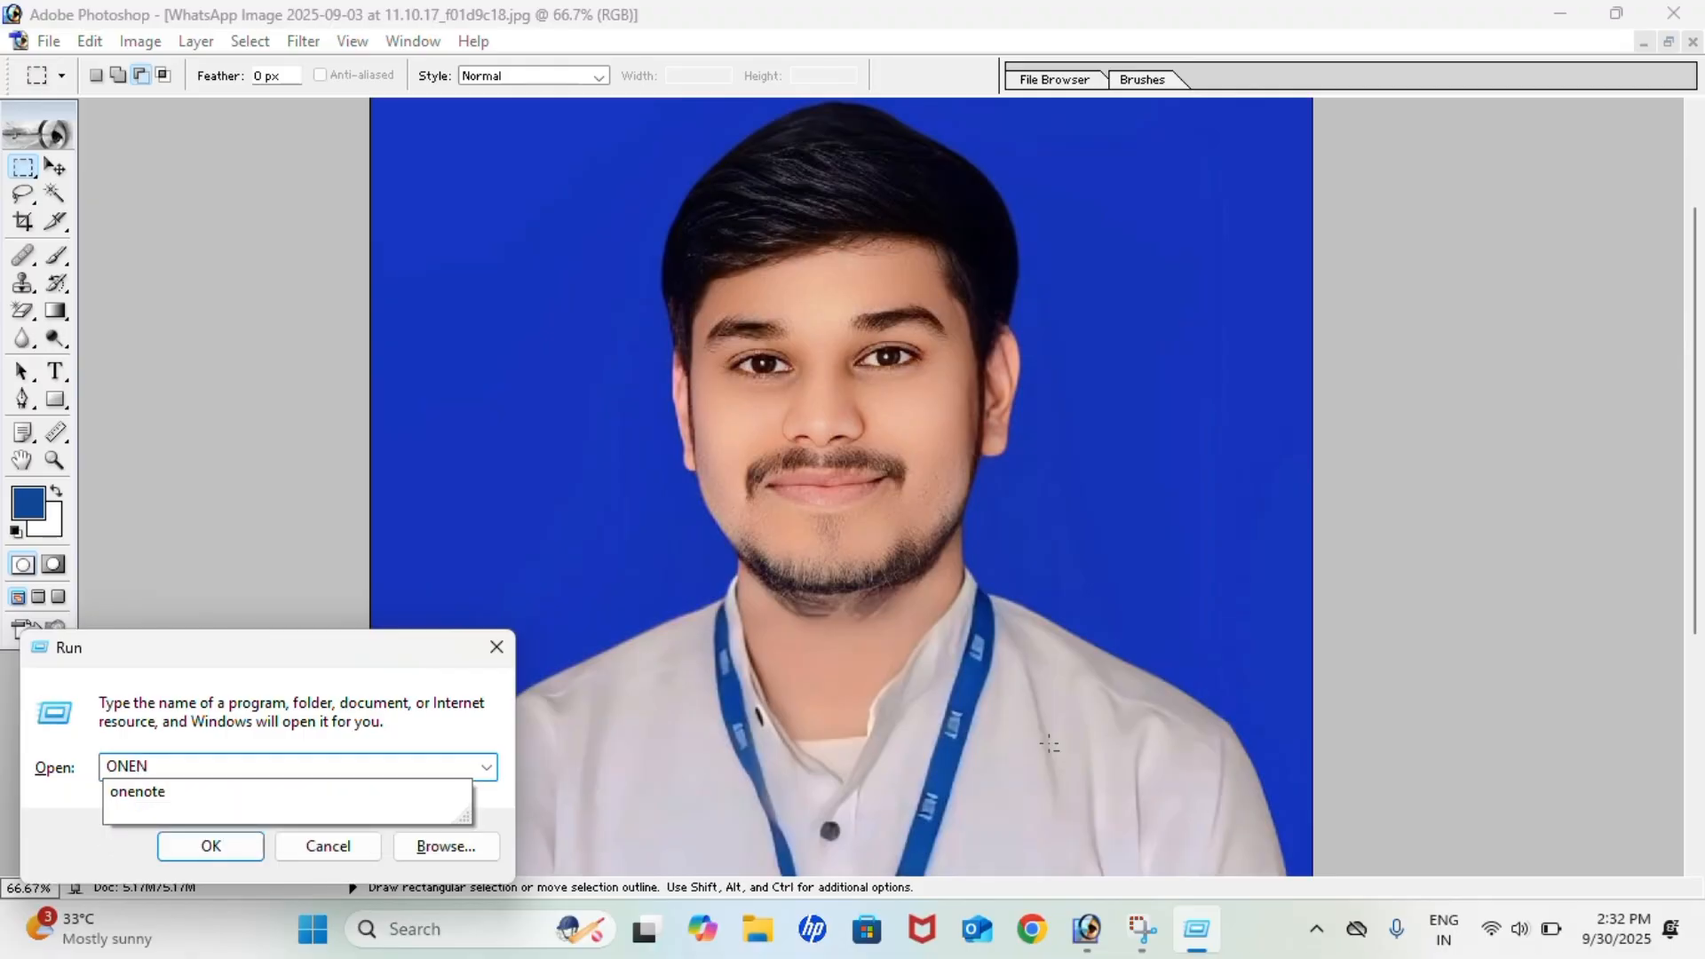
key("Down")
key("Return")
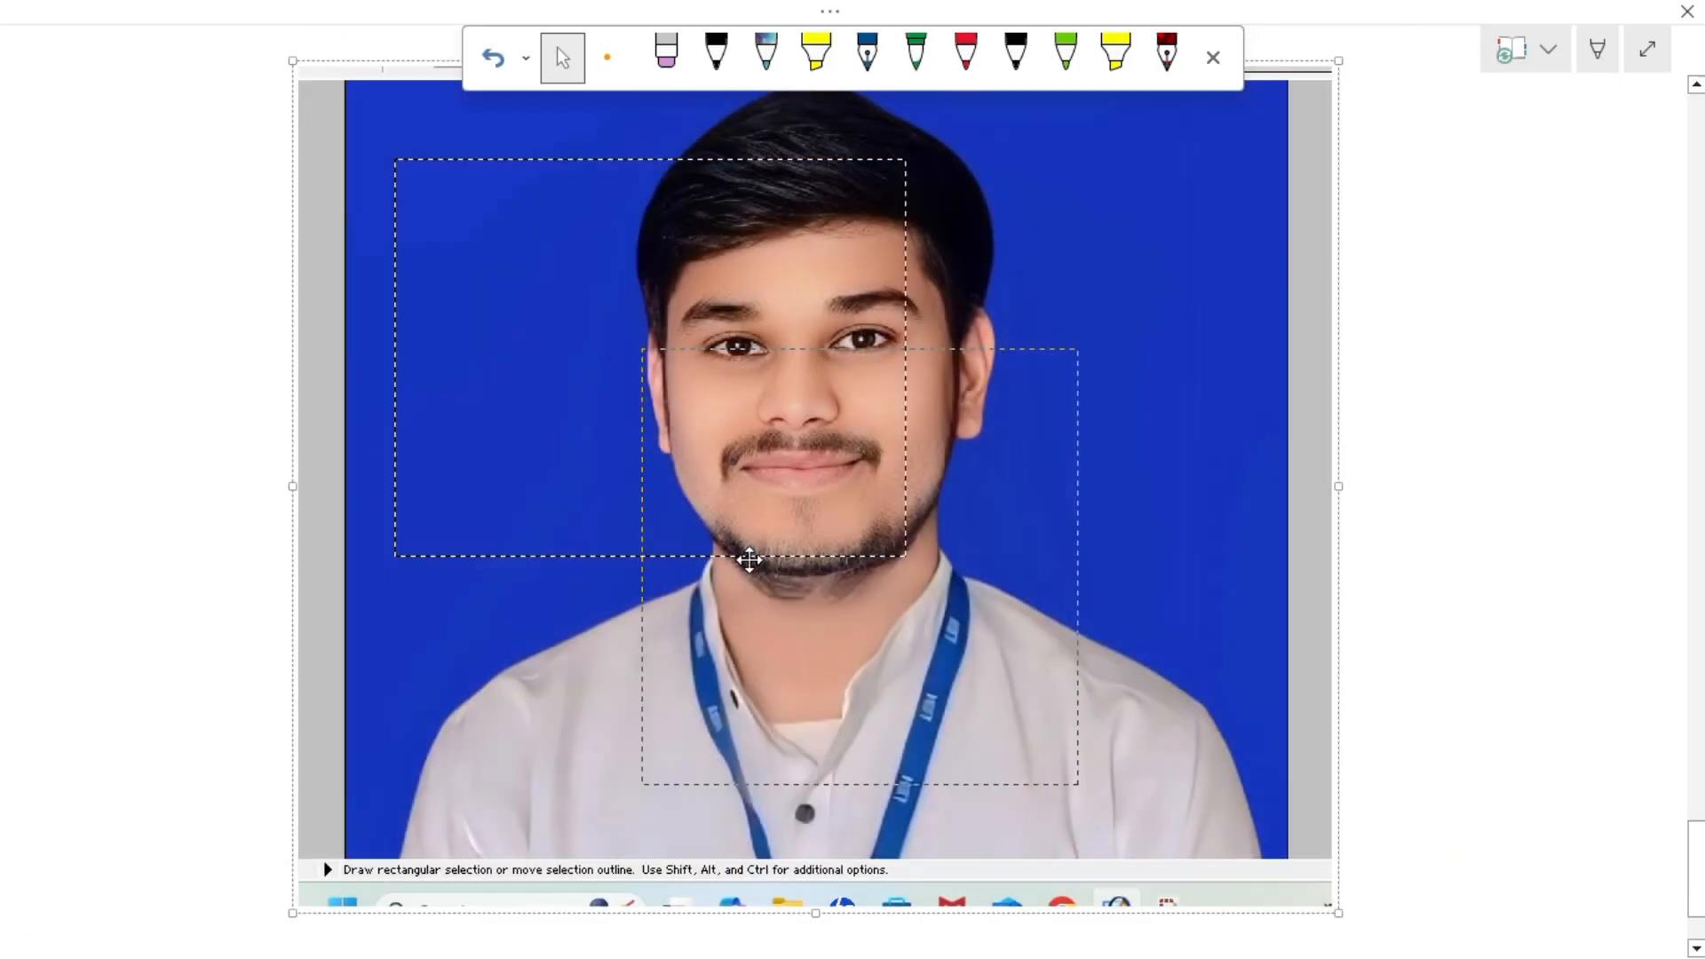
Trace both overlapping marquee rectangles on the captured portrait with the green pen
left_click(1065, 55)
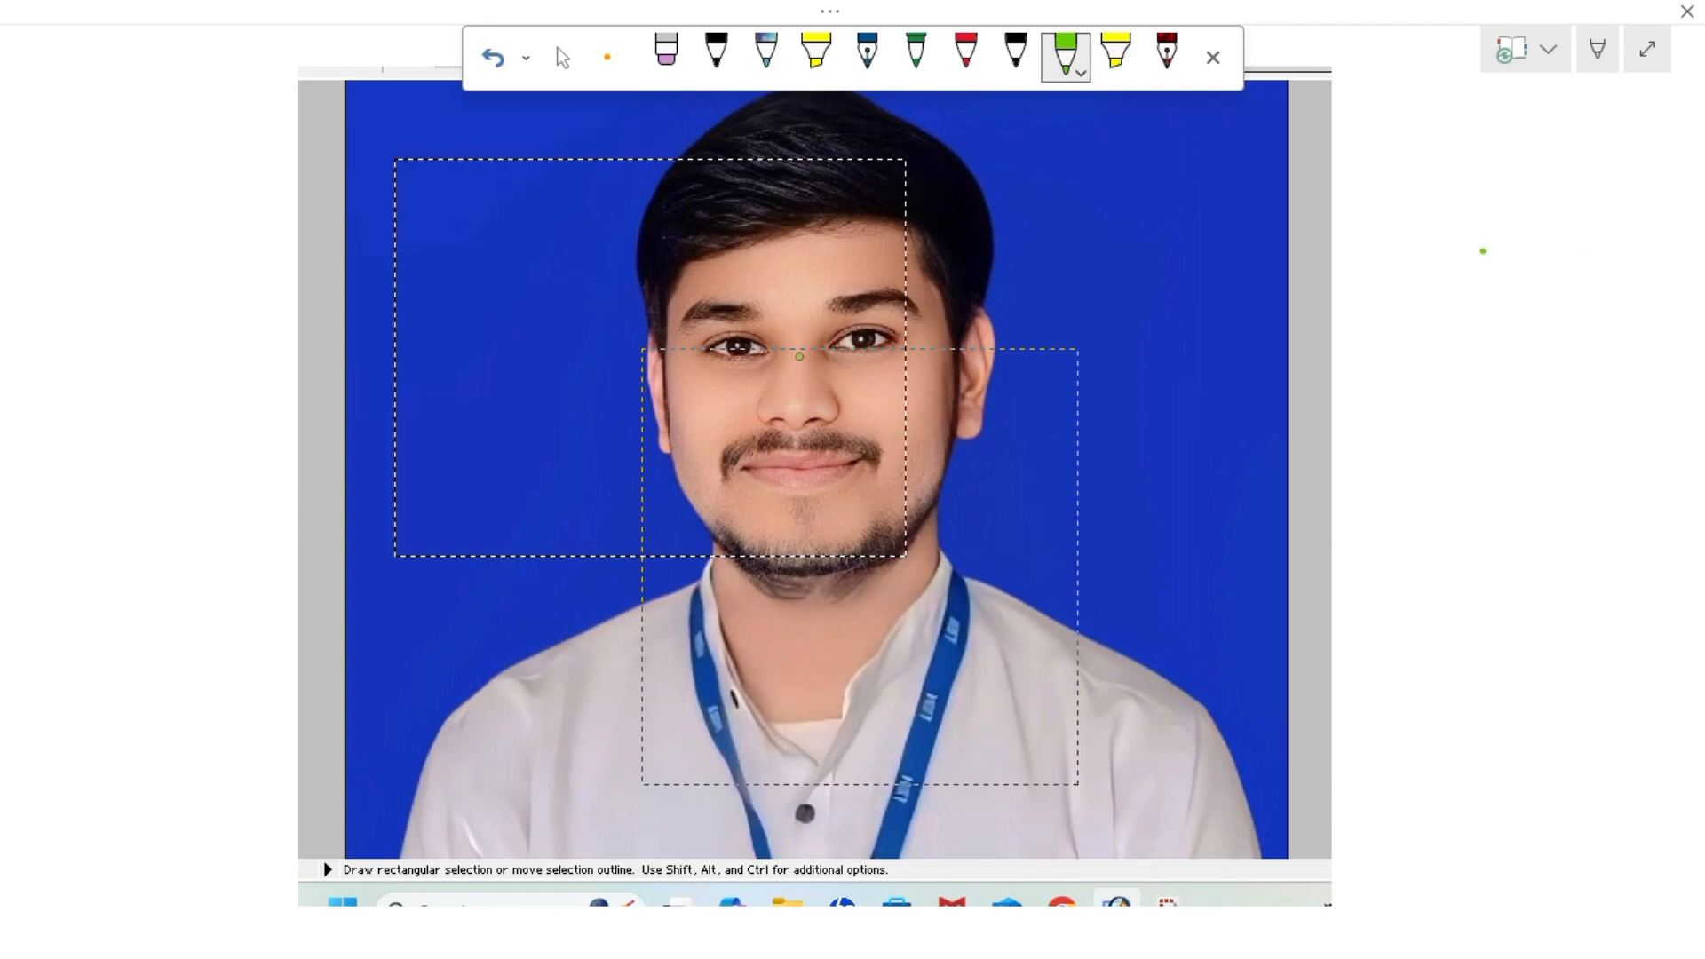
mouse_move(579, 161)
left_mouse_down()
mouse_move(395, 157)
mouse_move(388, 560)
mouse_move(889, 574)
mouse_move(910, 554)
mouse_move(916, 352)
mouse_move(918, 198)
mouse_move(899, 173)
mouse_move(530, 158)
left_mouse_up()
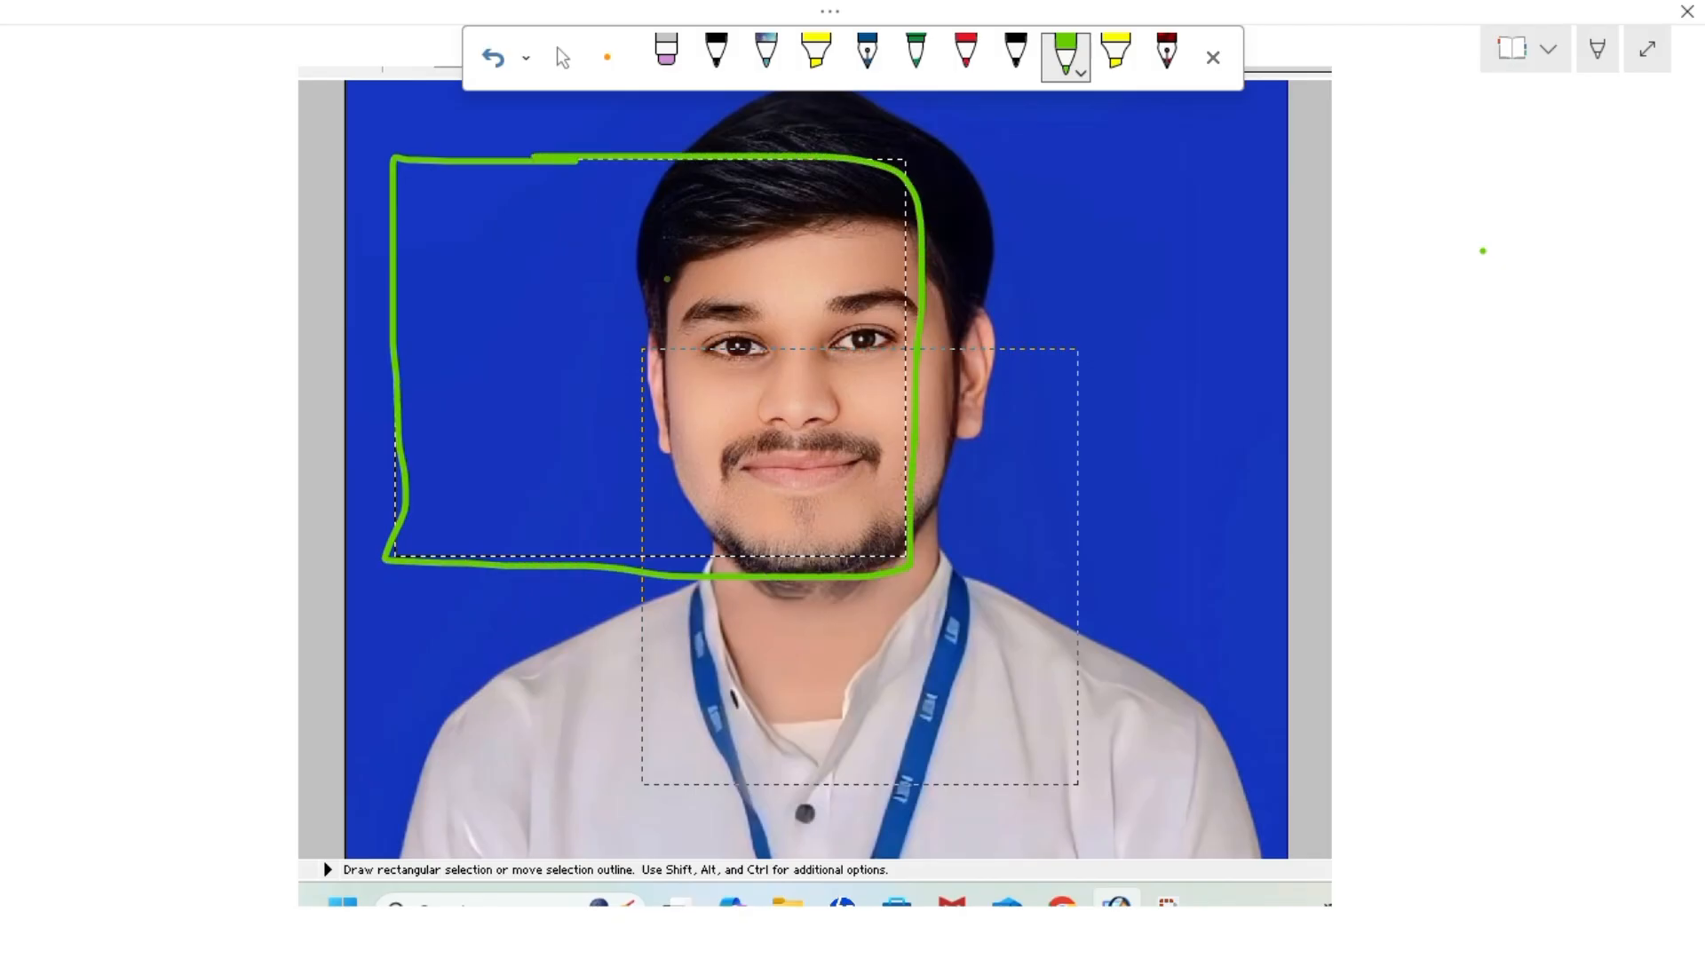
mouse_move(642, 354)
left_mouse_down()
mouse_move(606, 743)
mouse_move(640, 775)
mouse_move(904, 792)
mouse_move(1034, 792)
mouse_move(1069, 707)
mouse_move(1069, 367)
left_mouse_up()
left_click_drag(888, 340, 641, 350)
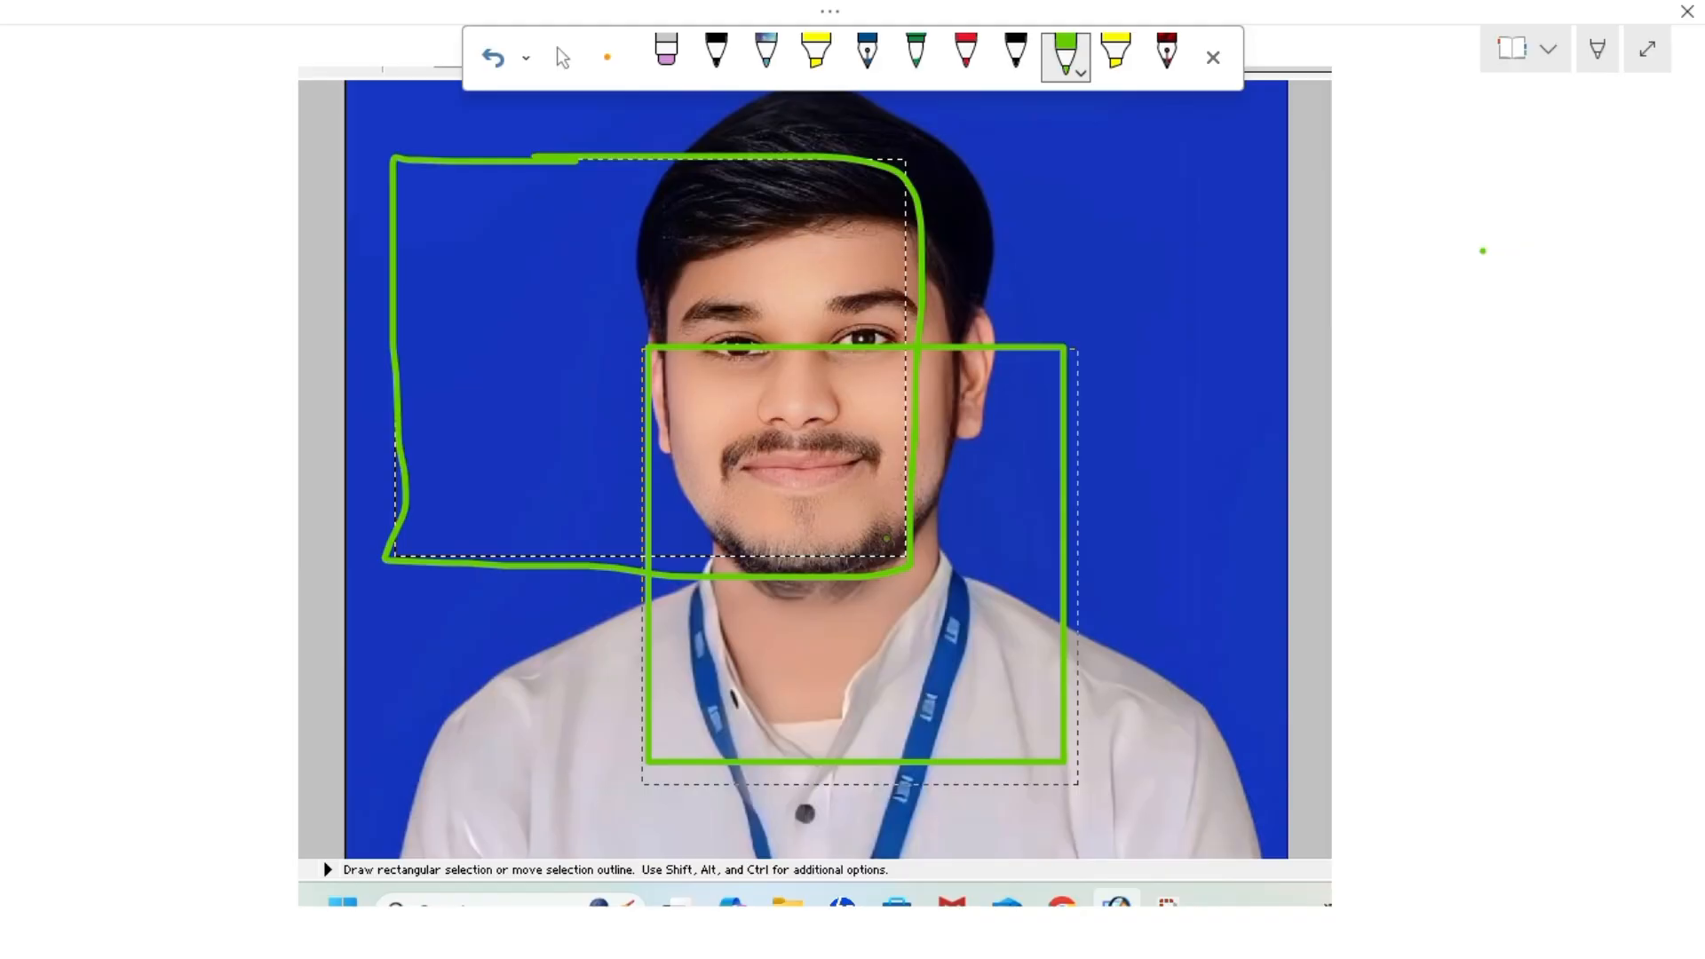
left_click(666, 53)
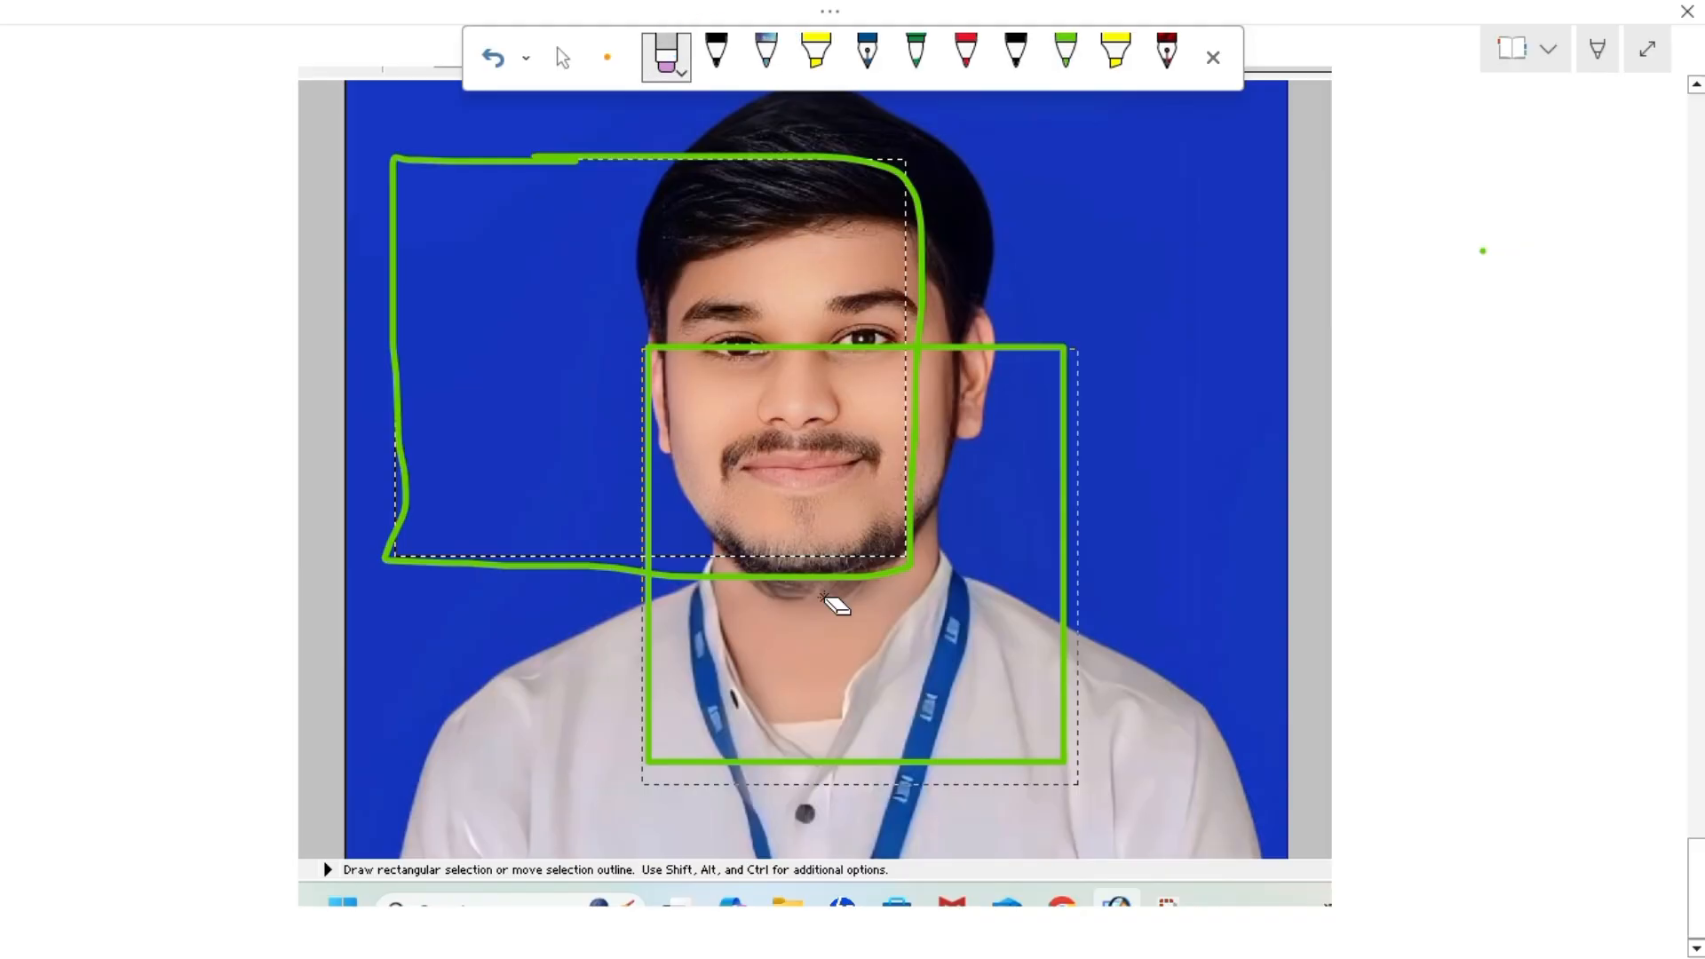
left_click_drag(884, 559, 855, 606)
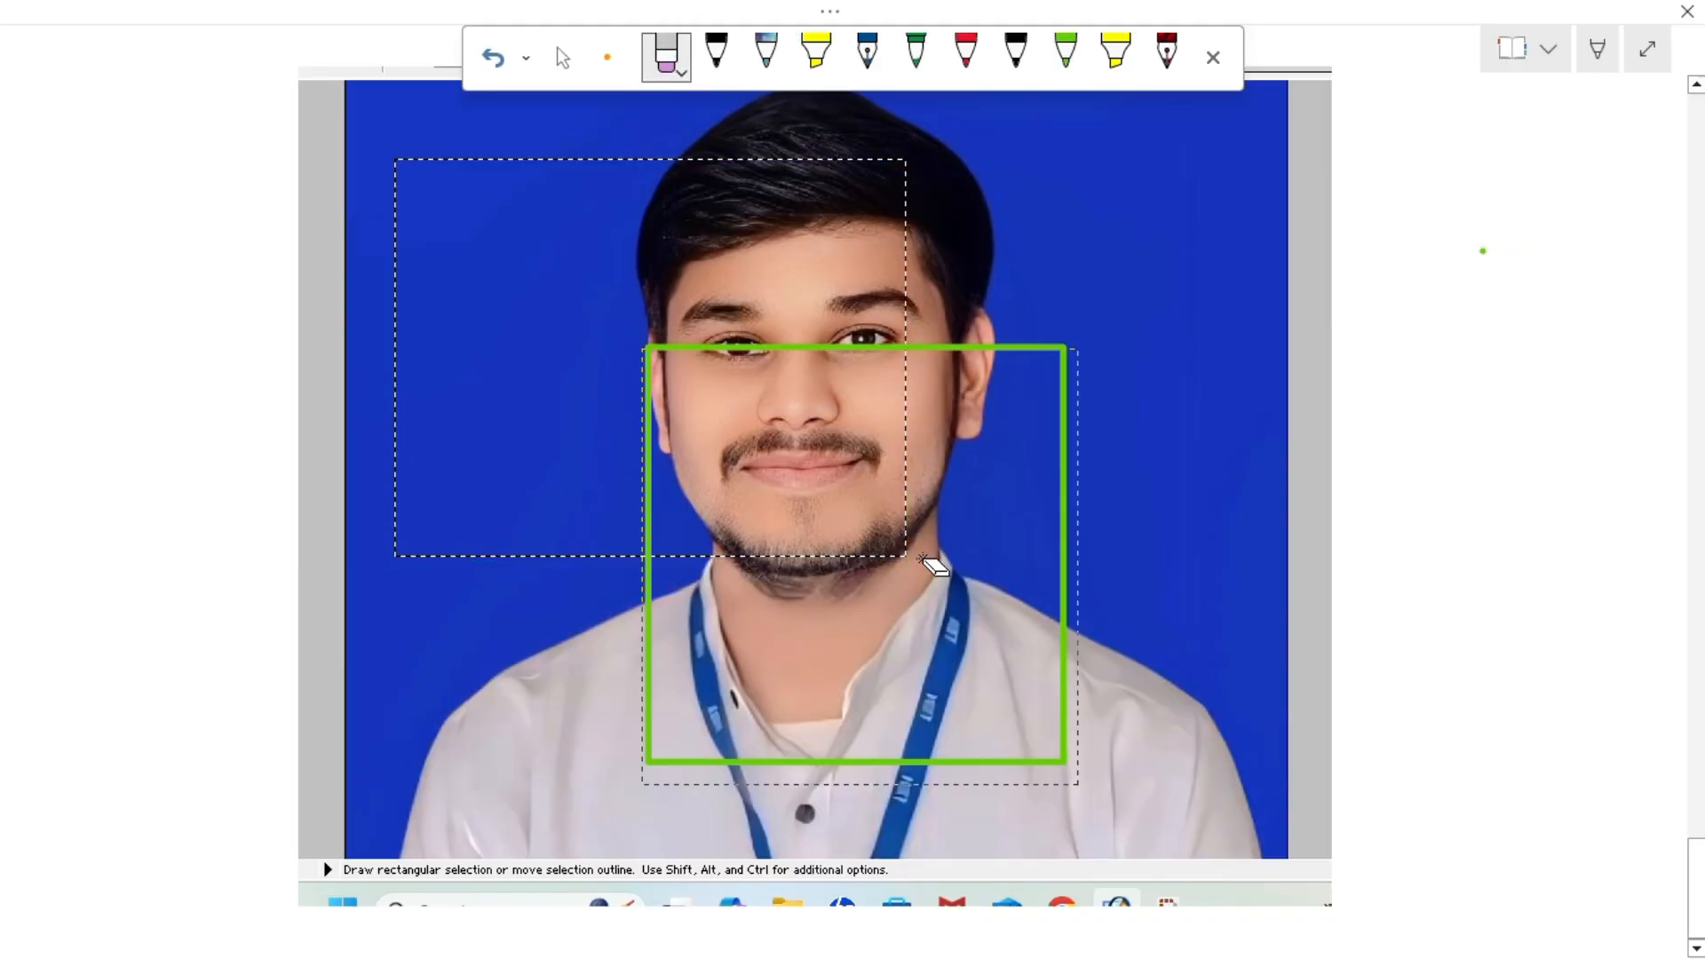
key("ctrl+z")
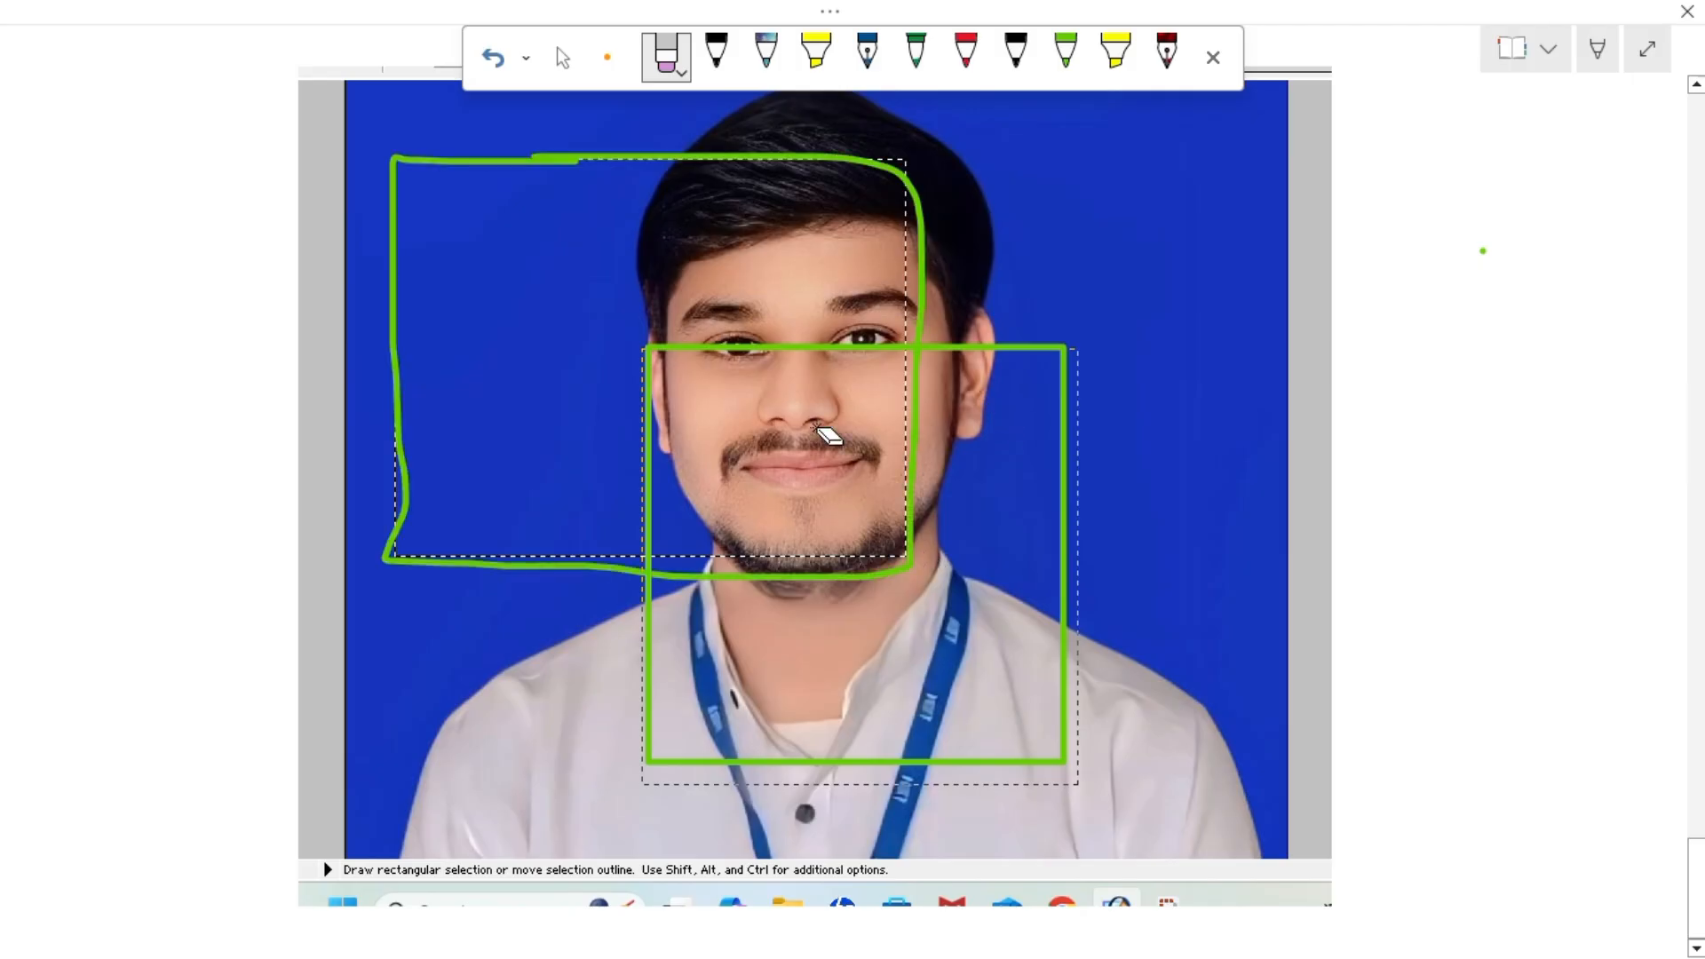
With the green pen, sketch the remaining L-shape and an arrow beside the captured portrait, and shade where the two rectangles overlap
left_click(1066, 55)
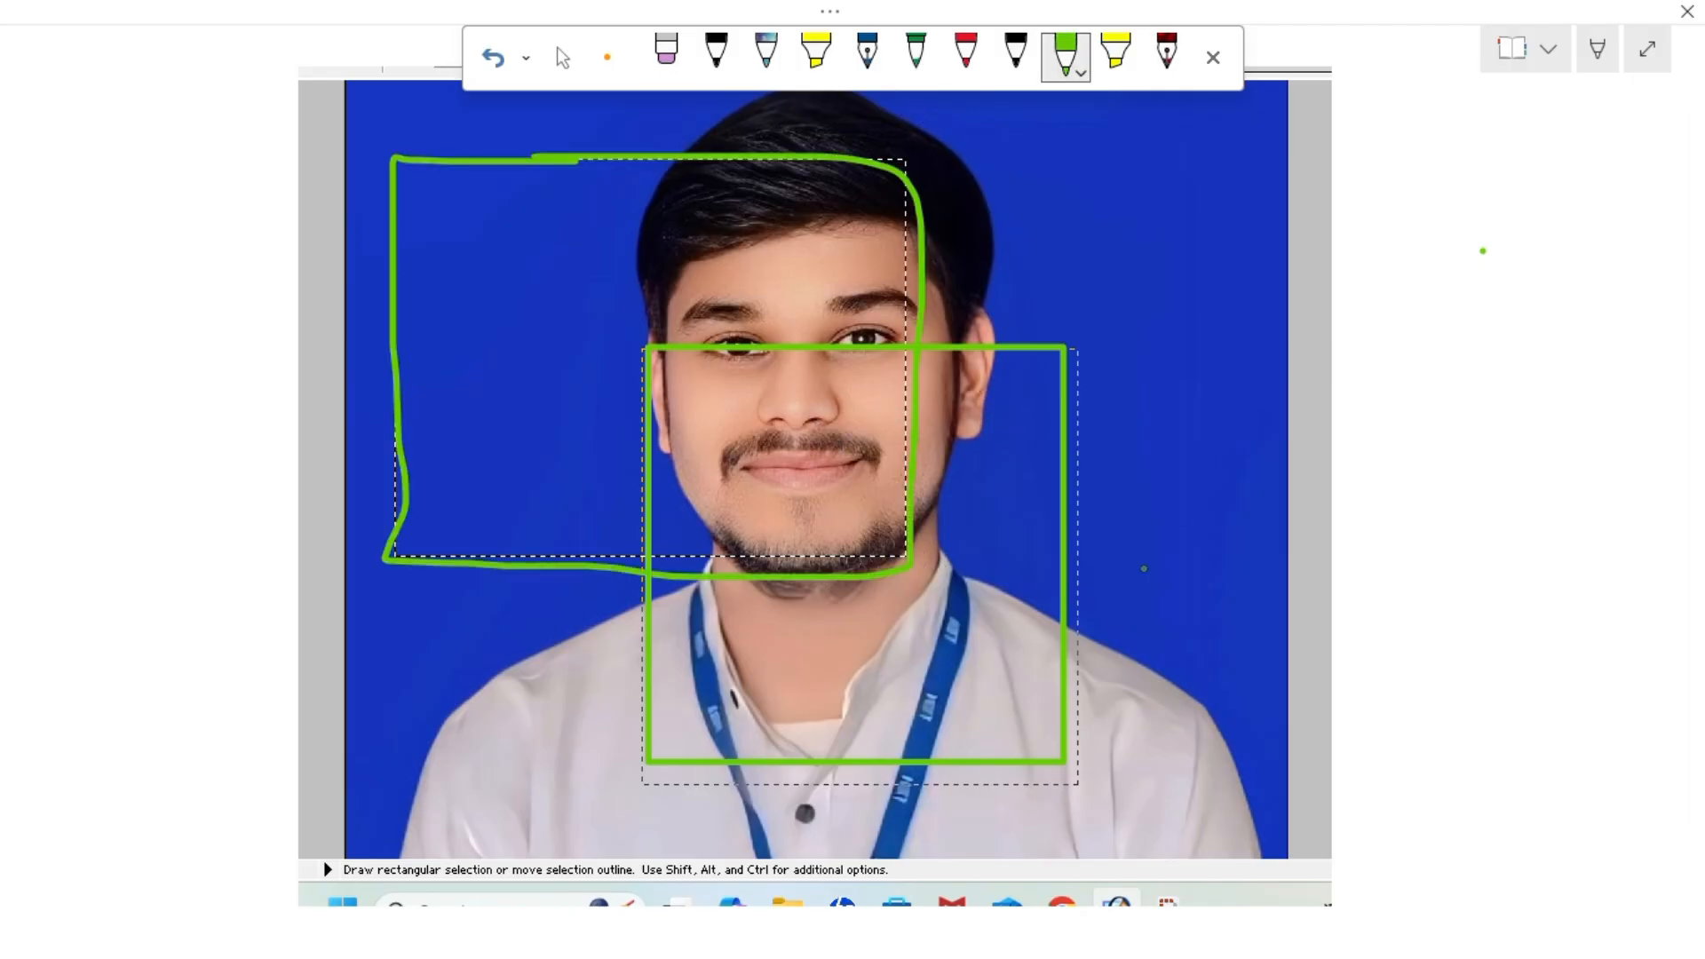
mouse_move(1222, 233)
left_mouse_down()
mouse_move(1244, 645)
mouse_move(1371, 652)
mouse_move(1359, 442)
mouse_move(1586, 395)
mouse_move(1590, 240)
mouse_move(1285, 245)
left_mouse_up()
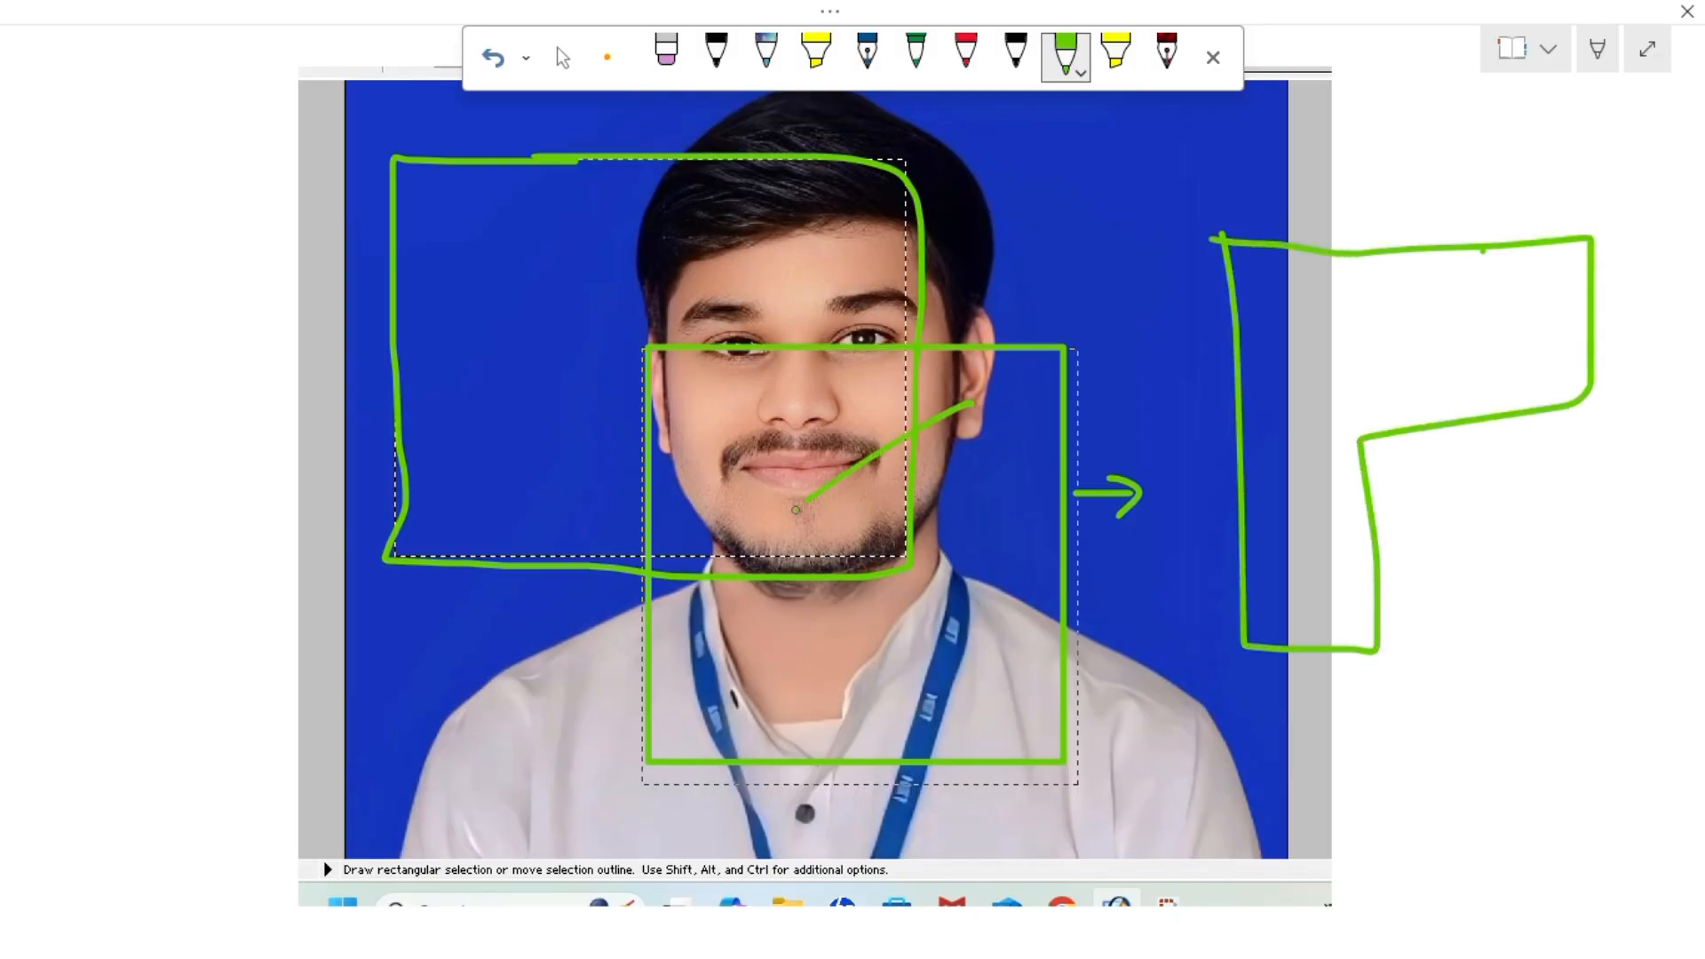
mouse_move(816, 530)
left_mouse_down()
mouse_move(784, 545)
mouse_move(792, 527)
mouse_move(763, 525)
mouse_move(773, 586)
mouse_move(664, 609)
left_mouse_up()
mouse_move(806, 487)
left_mouse_down()
mouse_move(724, 581)
mouse_move(726, 657)
mouse_move(692, 594)
mouse_move(692, 485)
left_mouse_up()
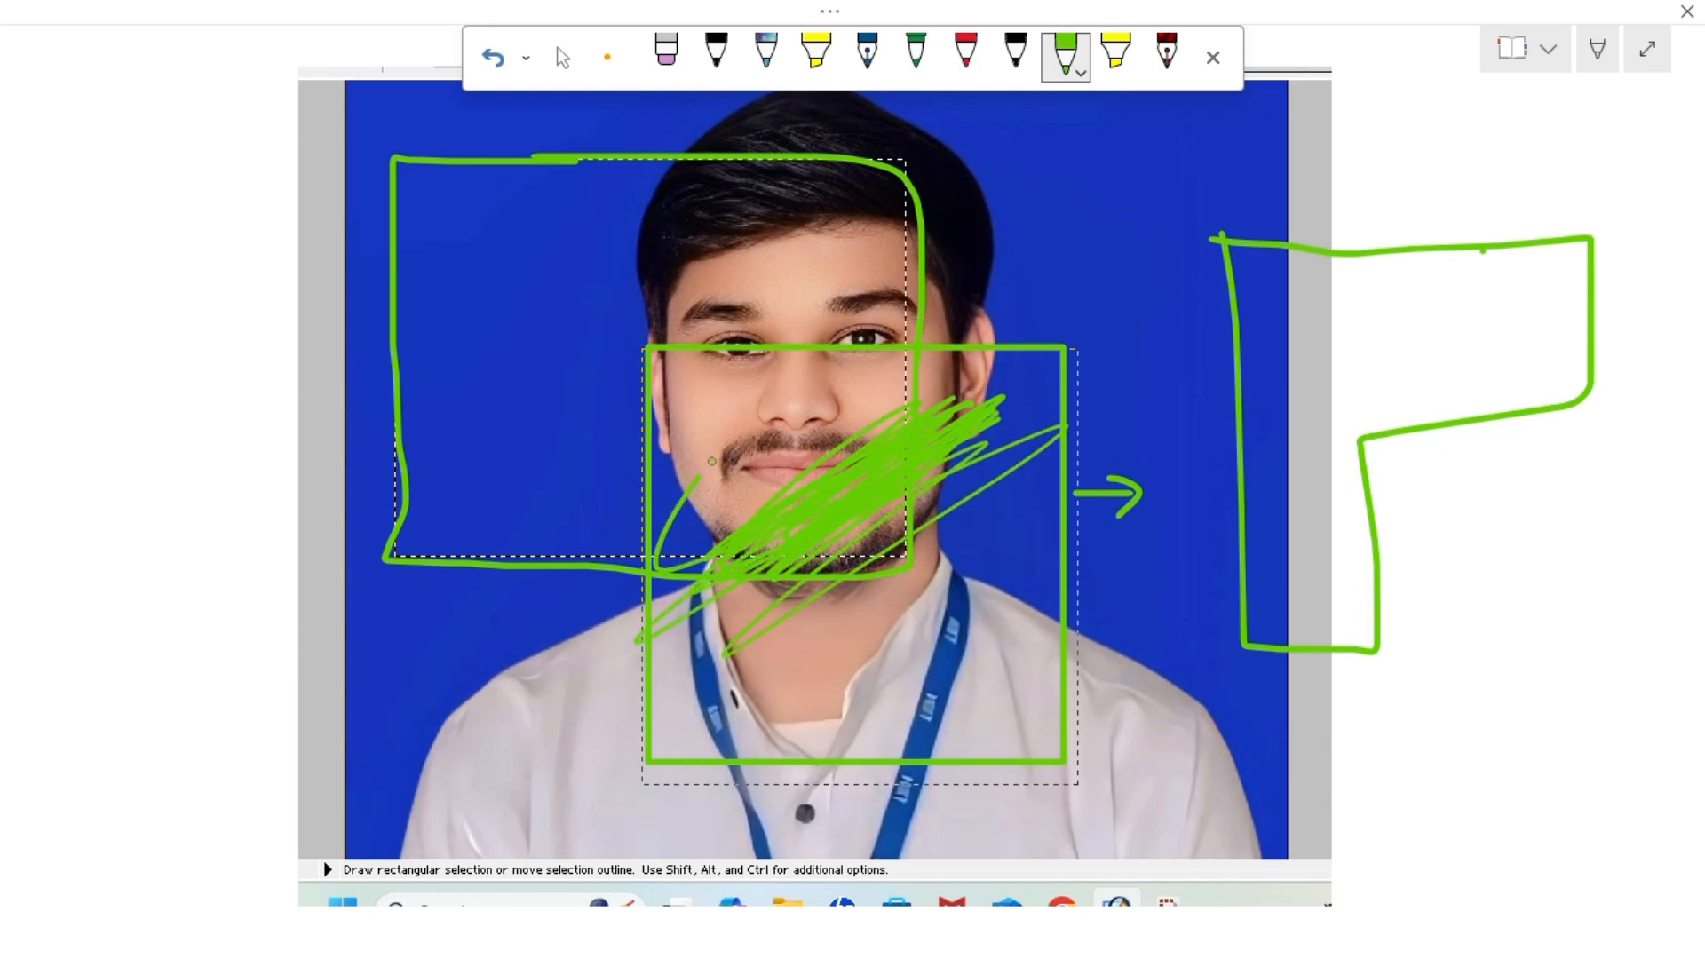
mouse_move(804, 480)
left_mouse_down()
mouse_move(897, 674)
mouse_move(710, 790)
mouse_move(510, 785)
mouse_move(749, 478)
left_mouse_up()
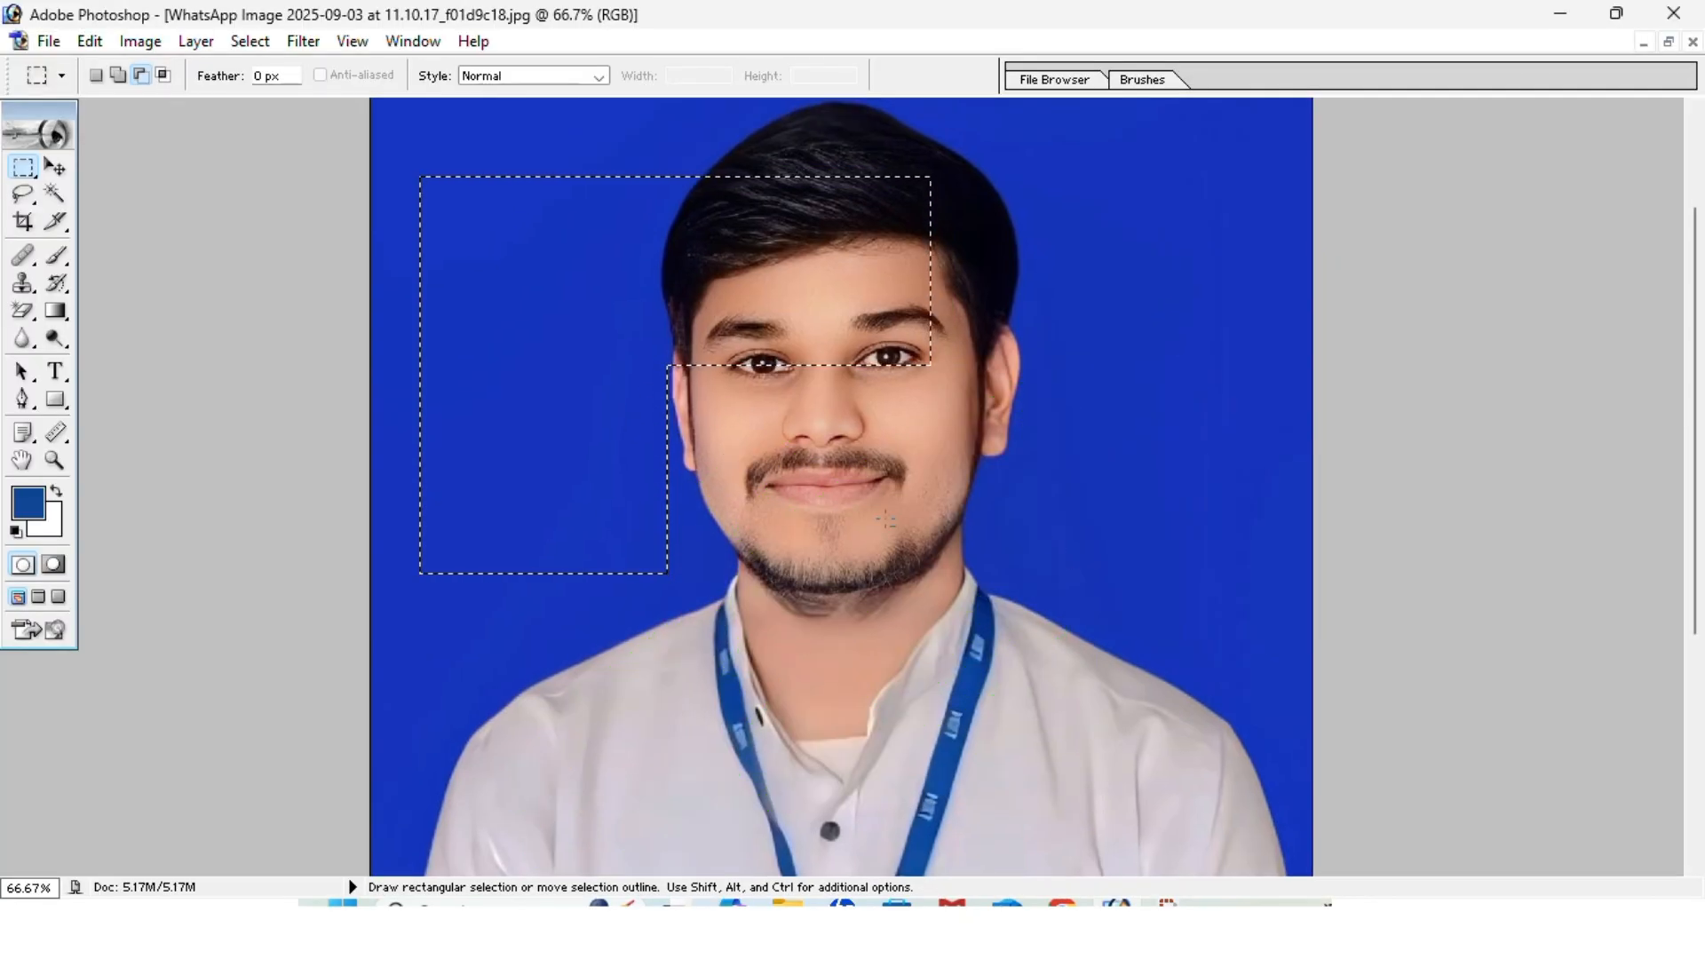
Back in Photoshop, replace the selection with a marquee around the face, and subtract a rectangle from its lower-left corner
left_click(499, 264)
left_click_drag(479, 170, 1001, 641)
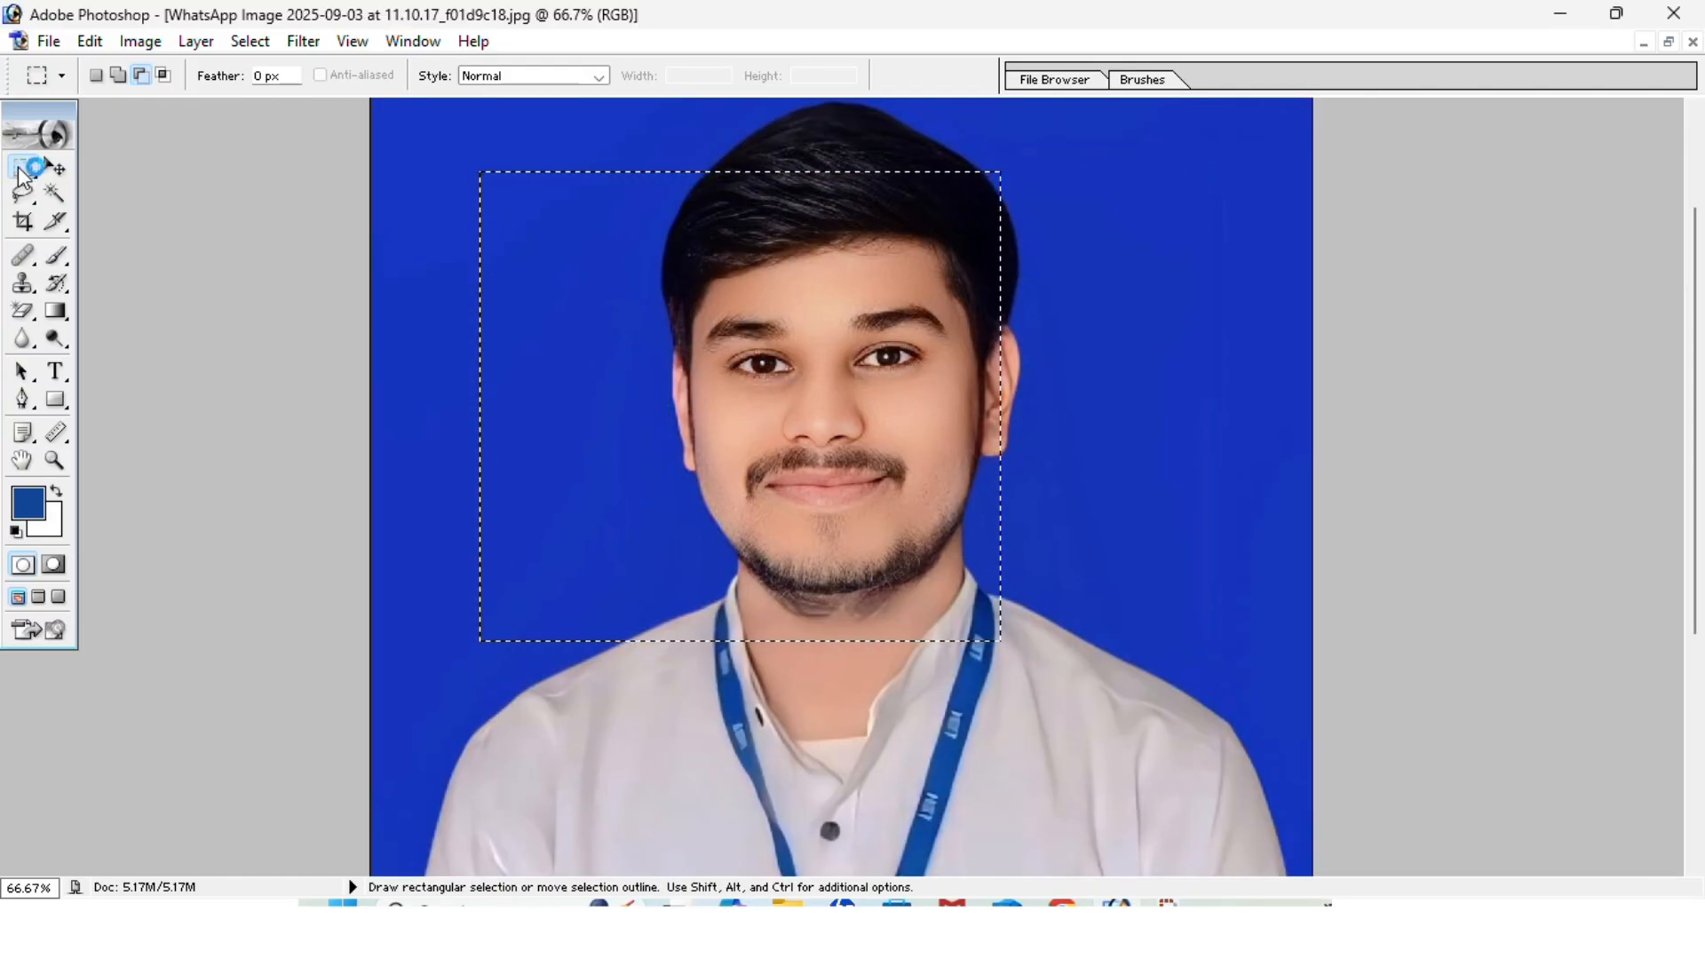
left_click_drag(761, 701, 802, 774)
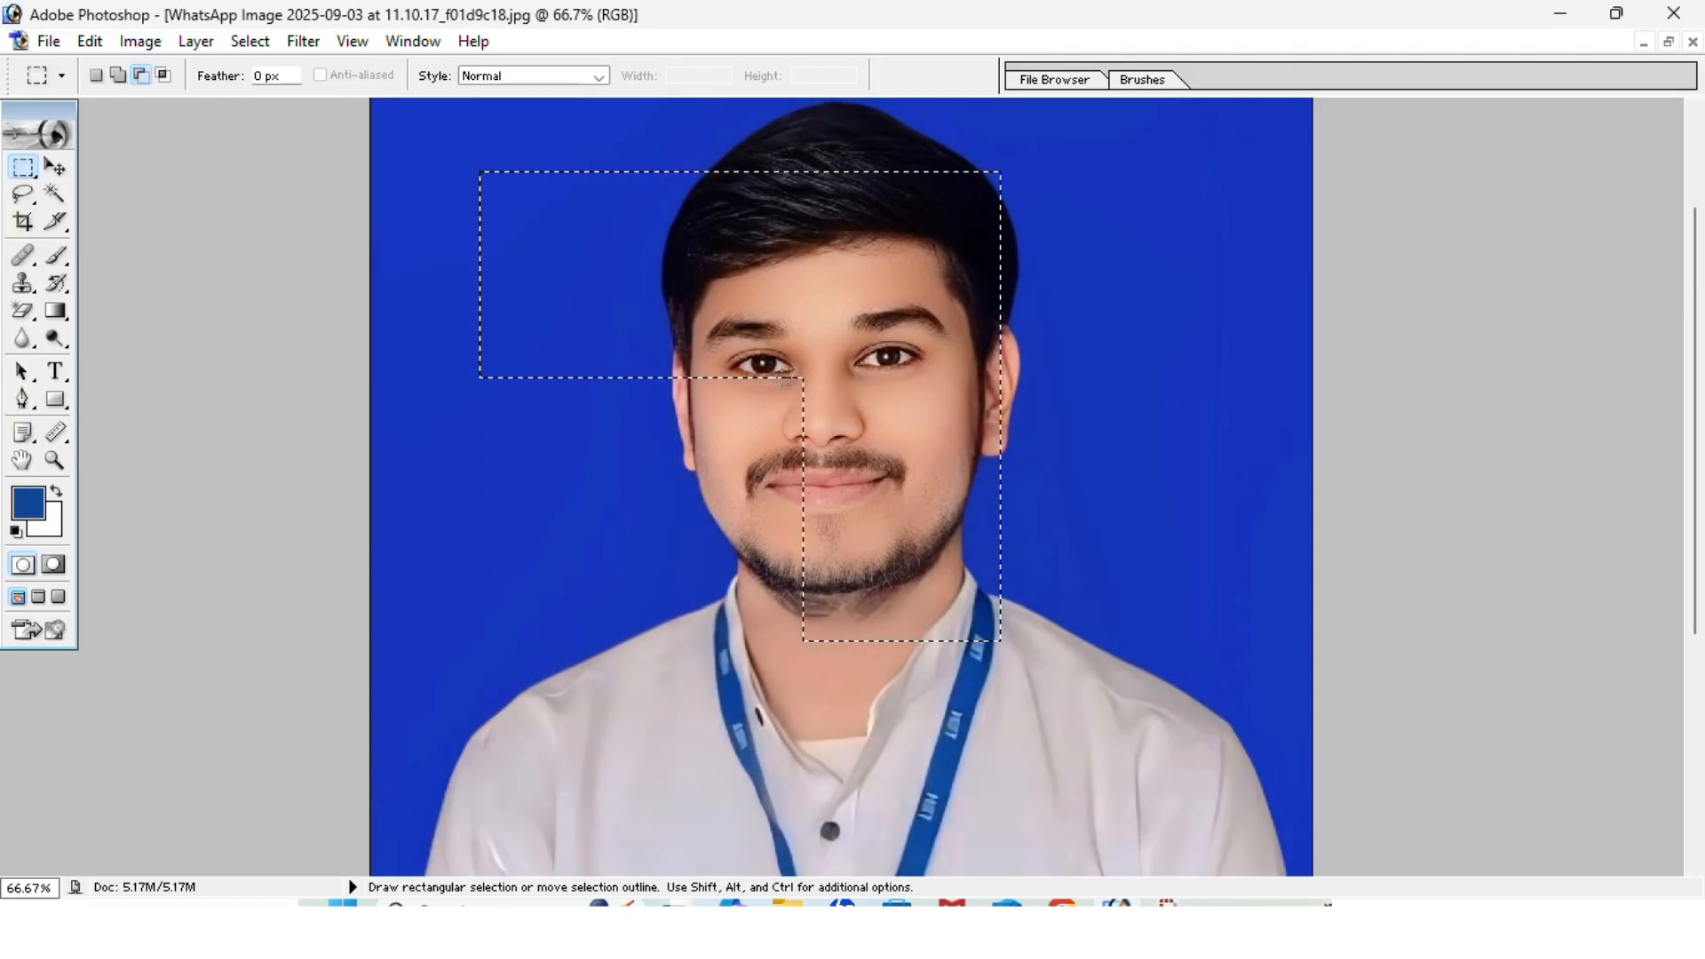
Clear the selection, draw a wide marquee over the head and shoulders, and intersect it with a second rectangle starting at the man's eye
key("ctrl+d")
left_click_drag(476, 177, 1120, 663)
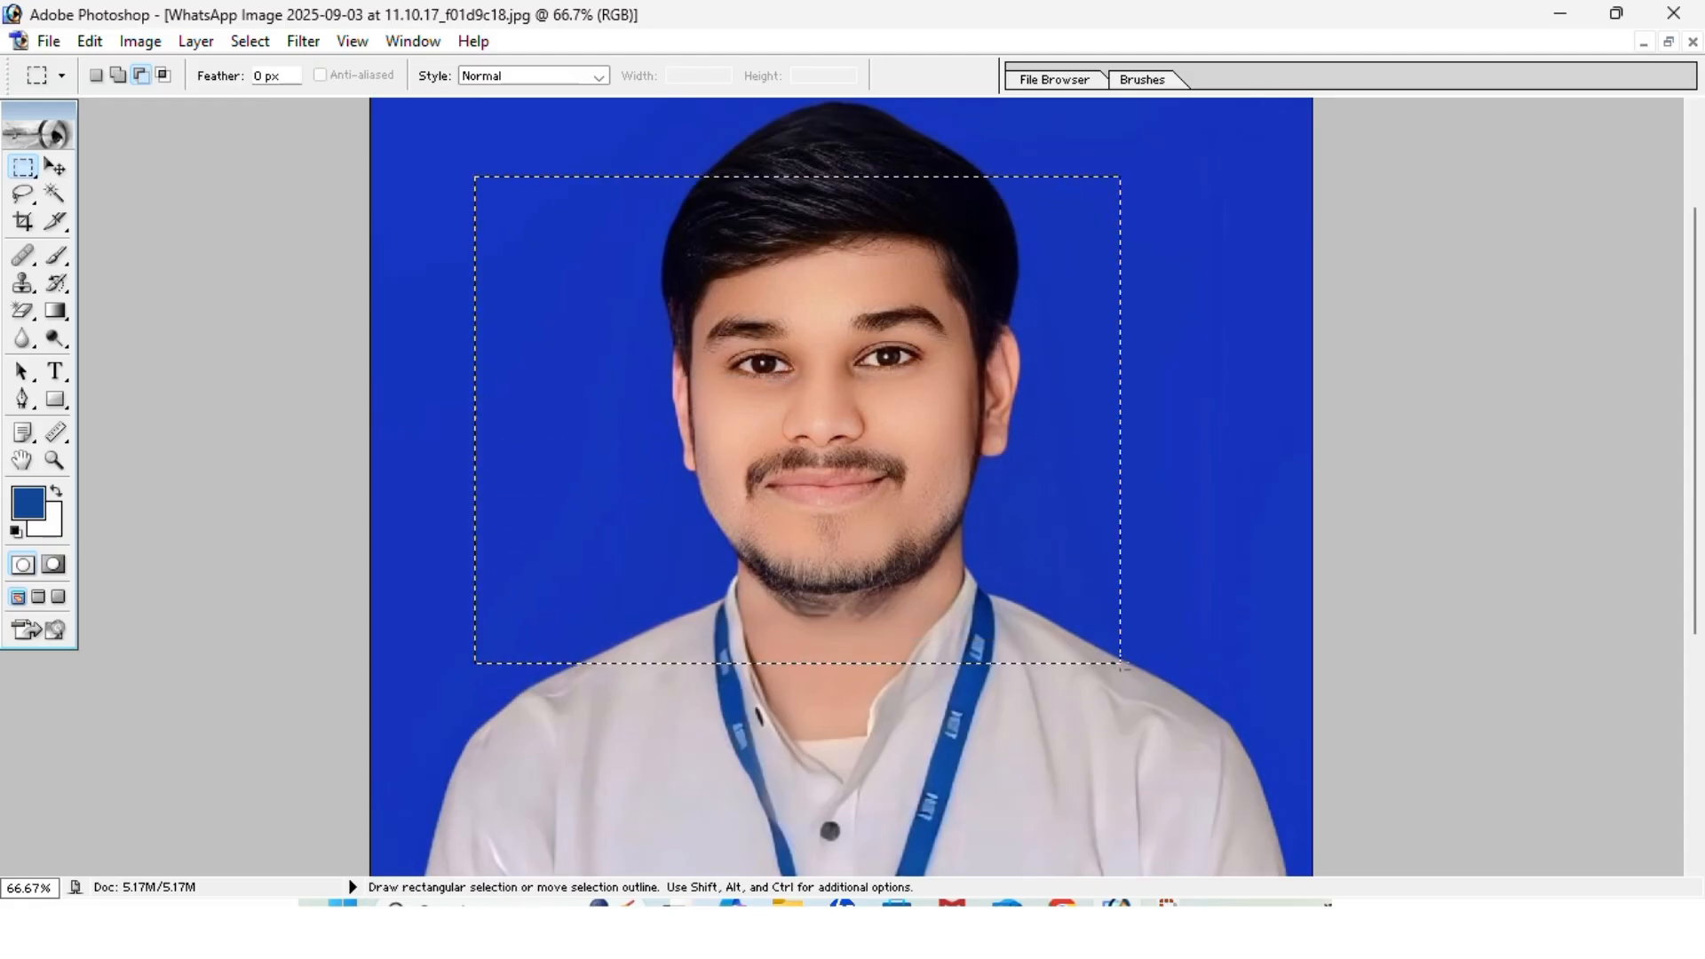
left_click(163, 75)
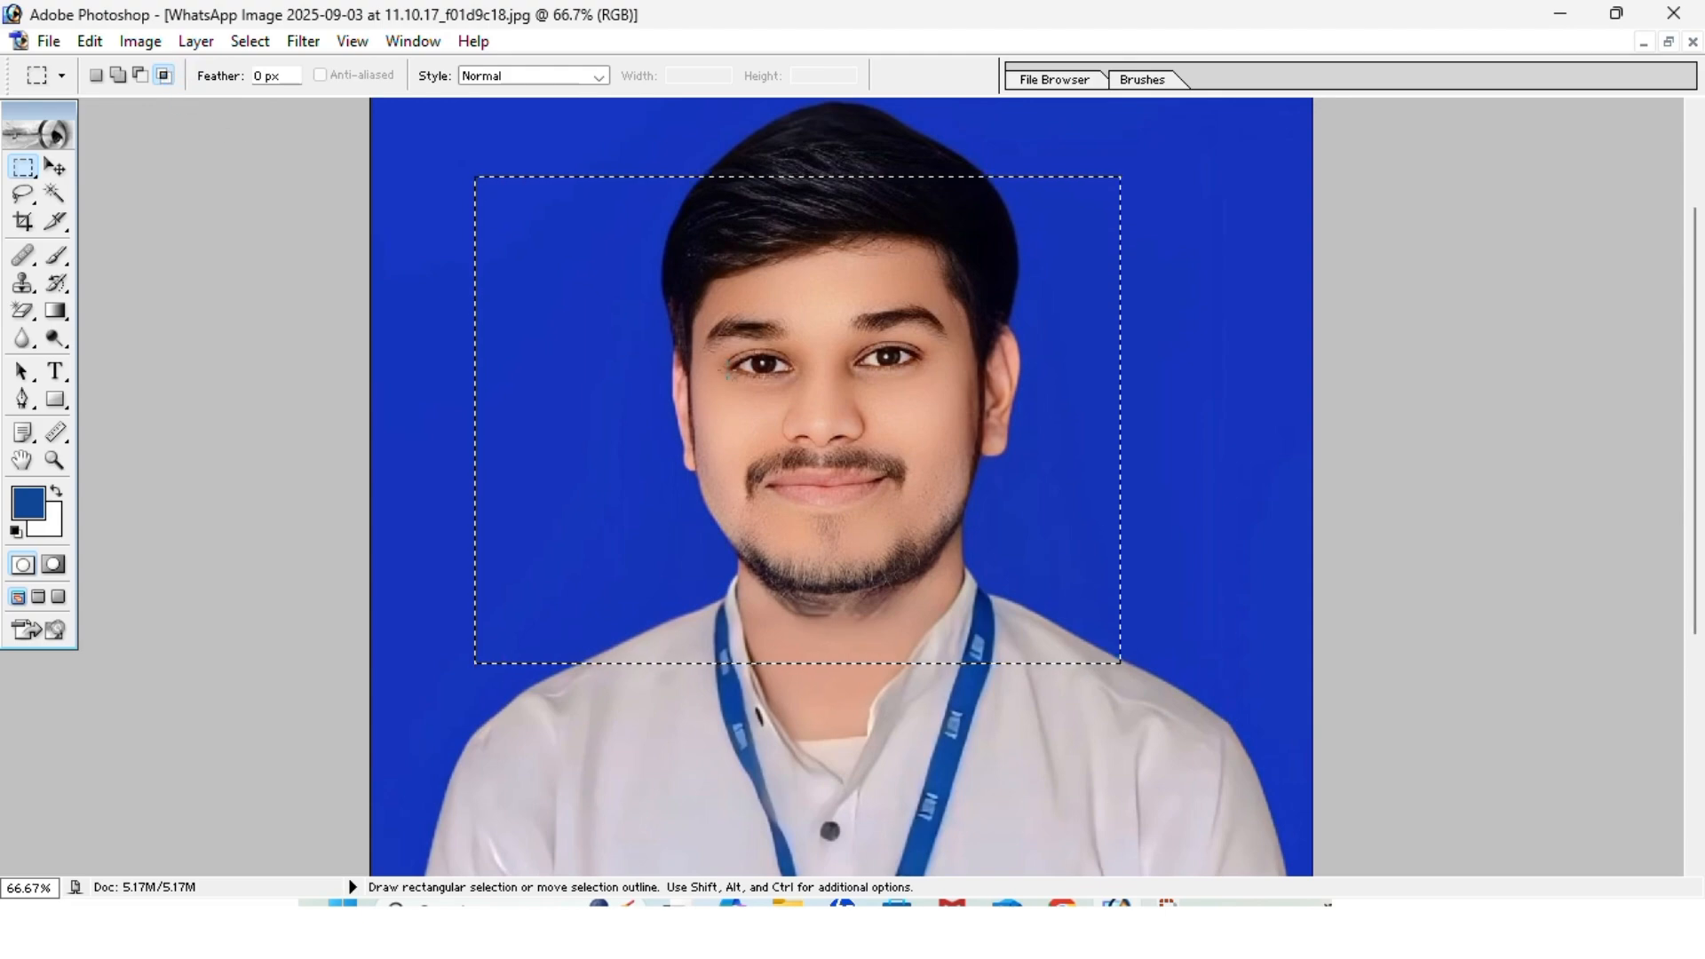
left_click_drag(728, 376, 761, 404)
left_click_drag(1090, 653, 1122, 666)
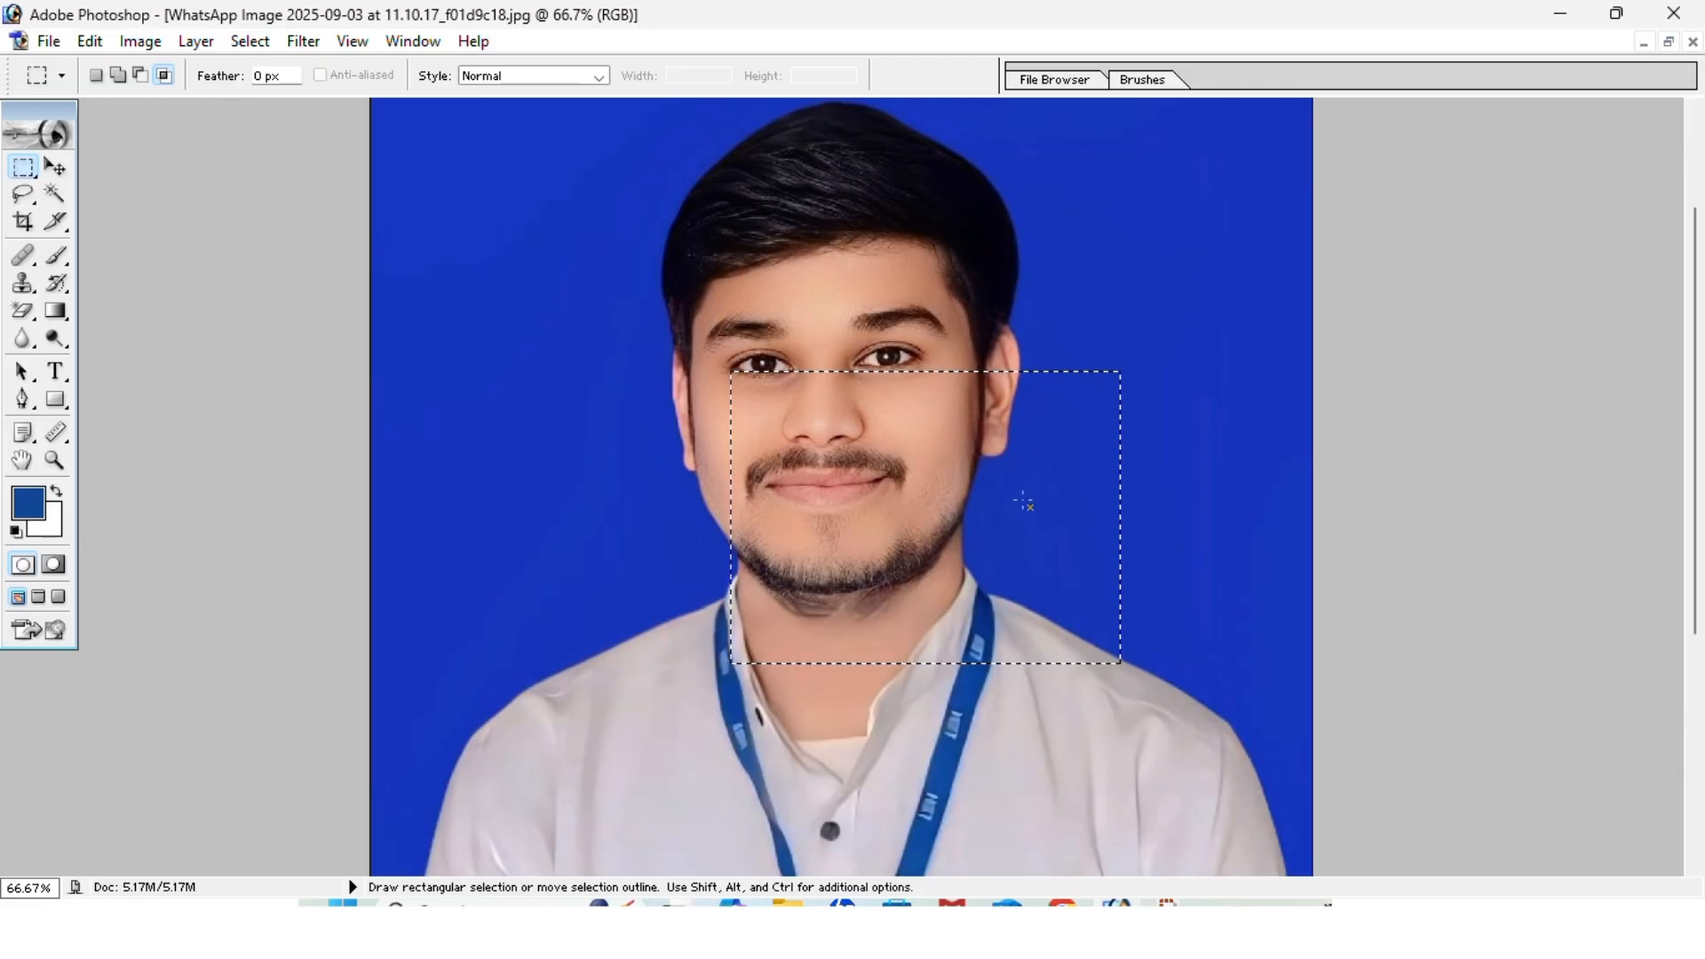
Redraw a larger marquee over the head and shoulders, and intersect it with a small rectangle in the blue background right of the head
left_click(1179, 292)
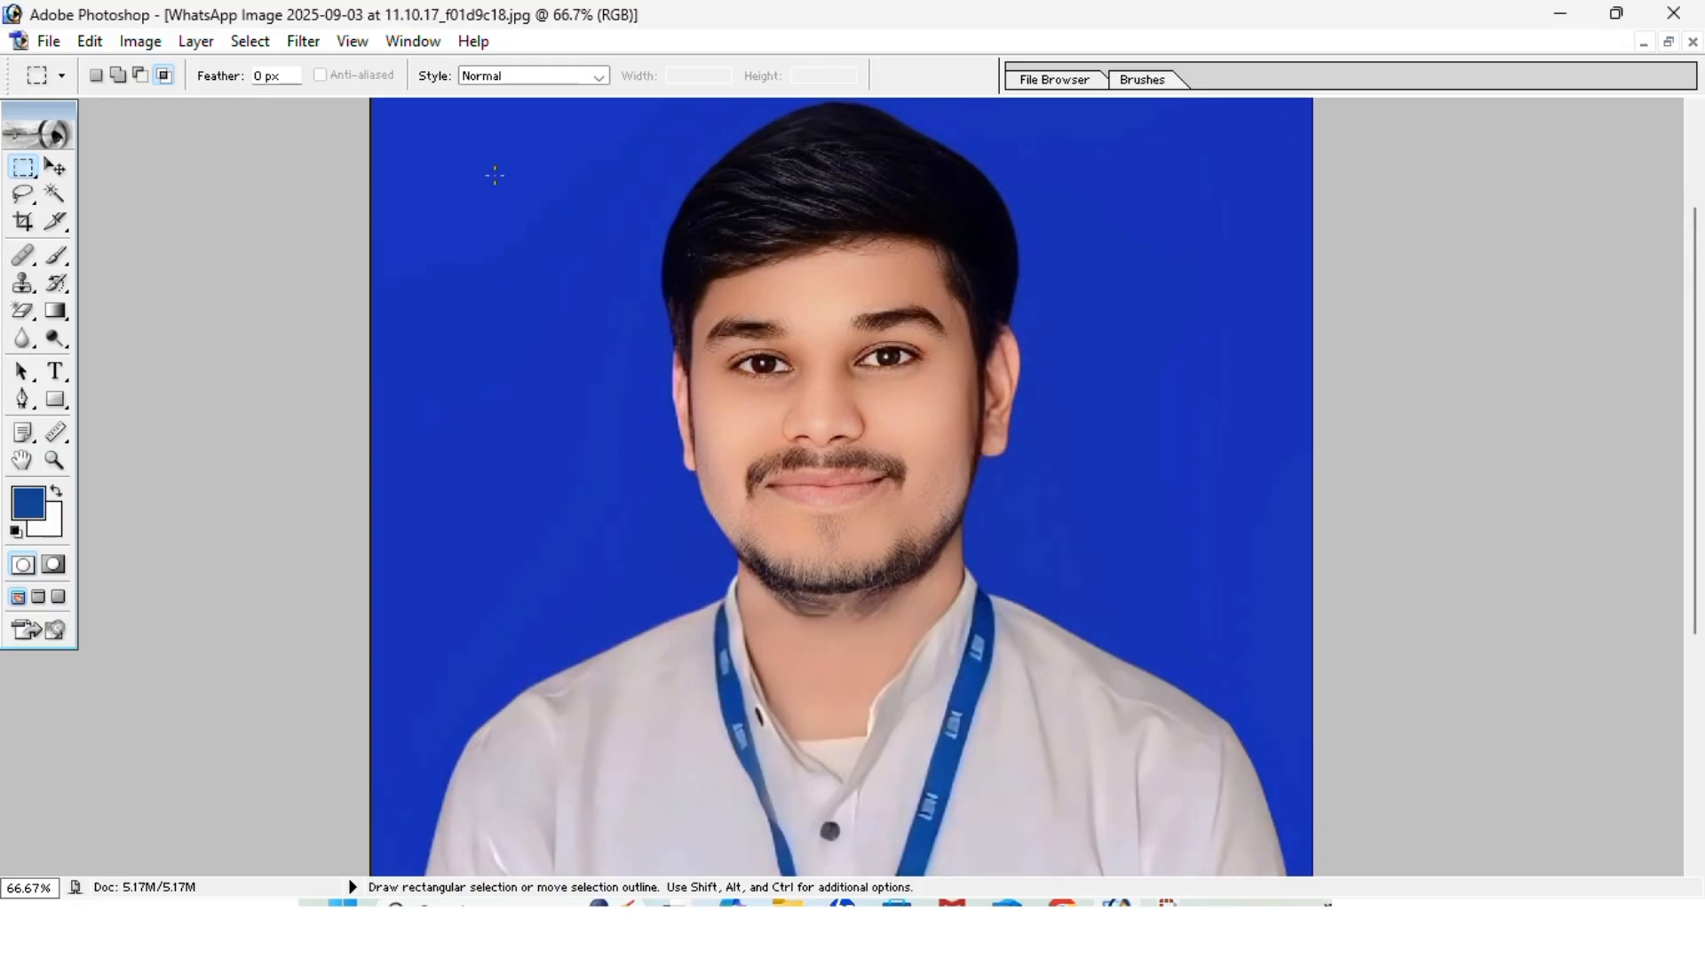
left_click_drag(510, 148, 1206, 708)
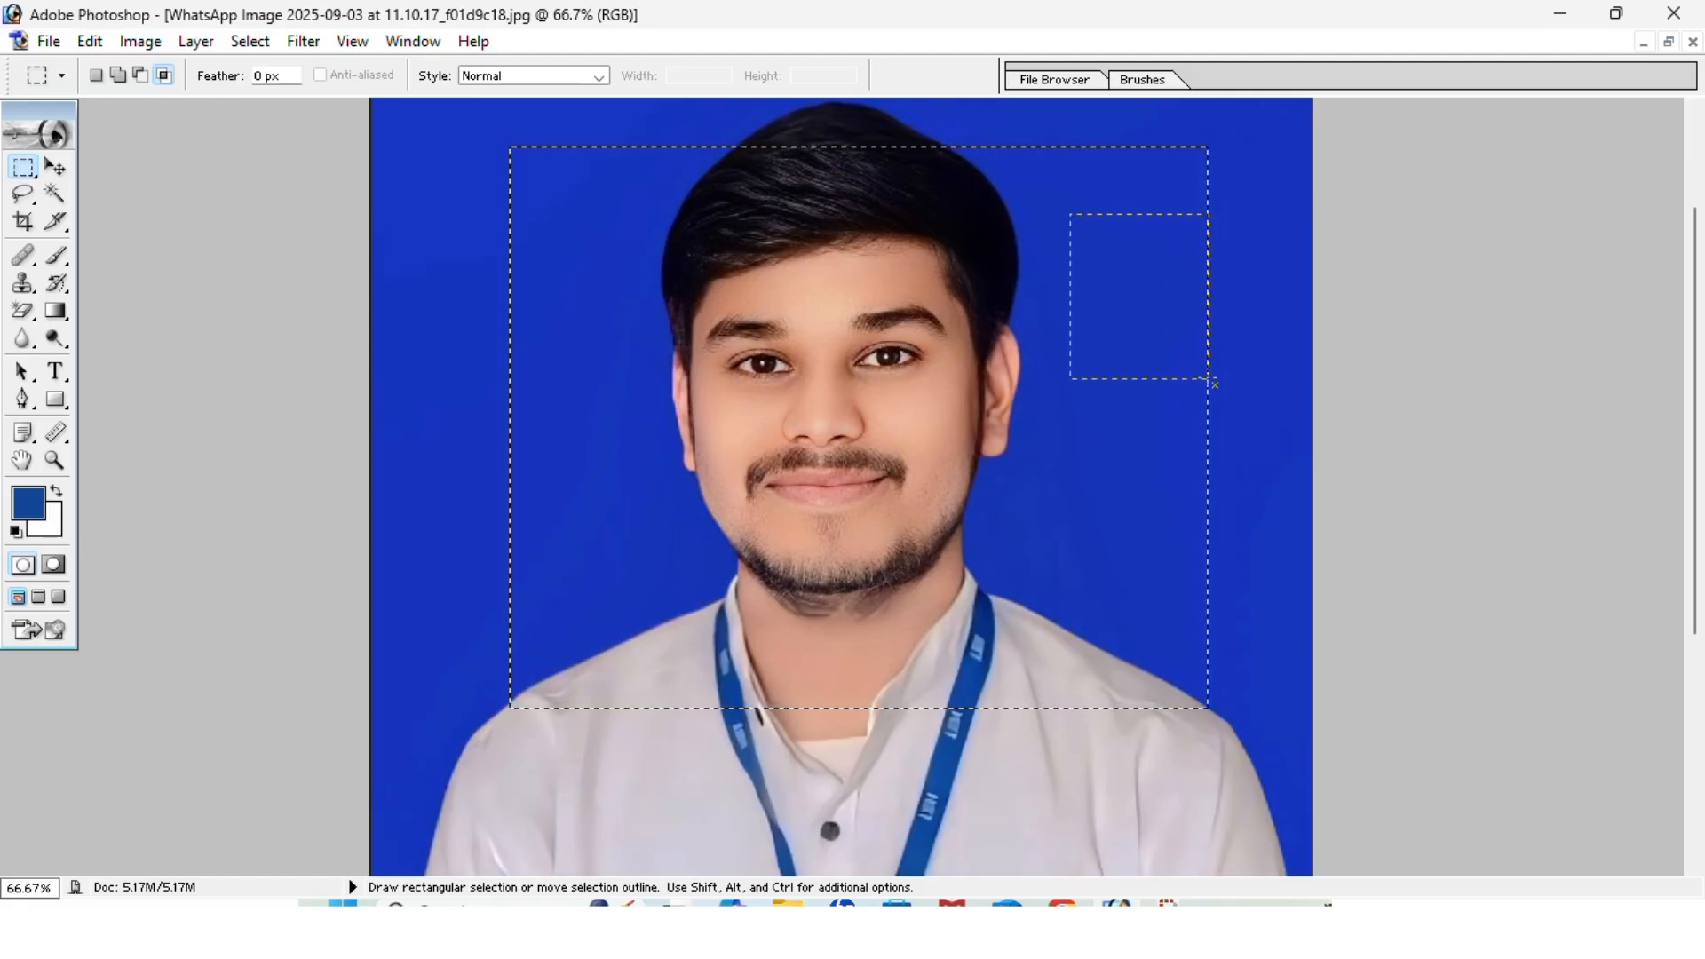
left_click_drag(1070, 214, 1208, 380)
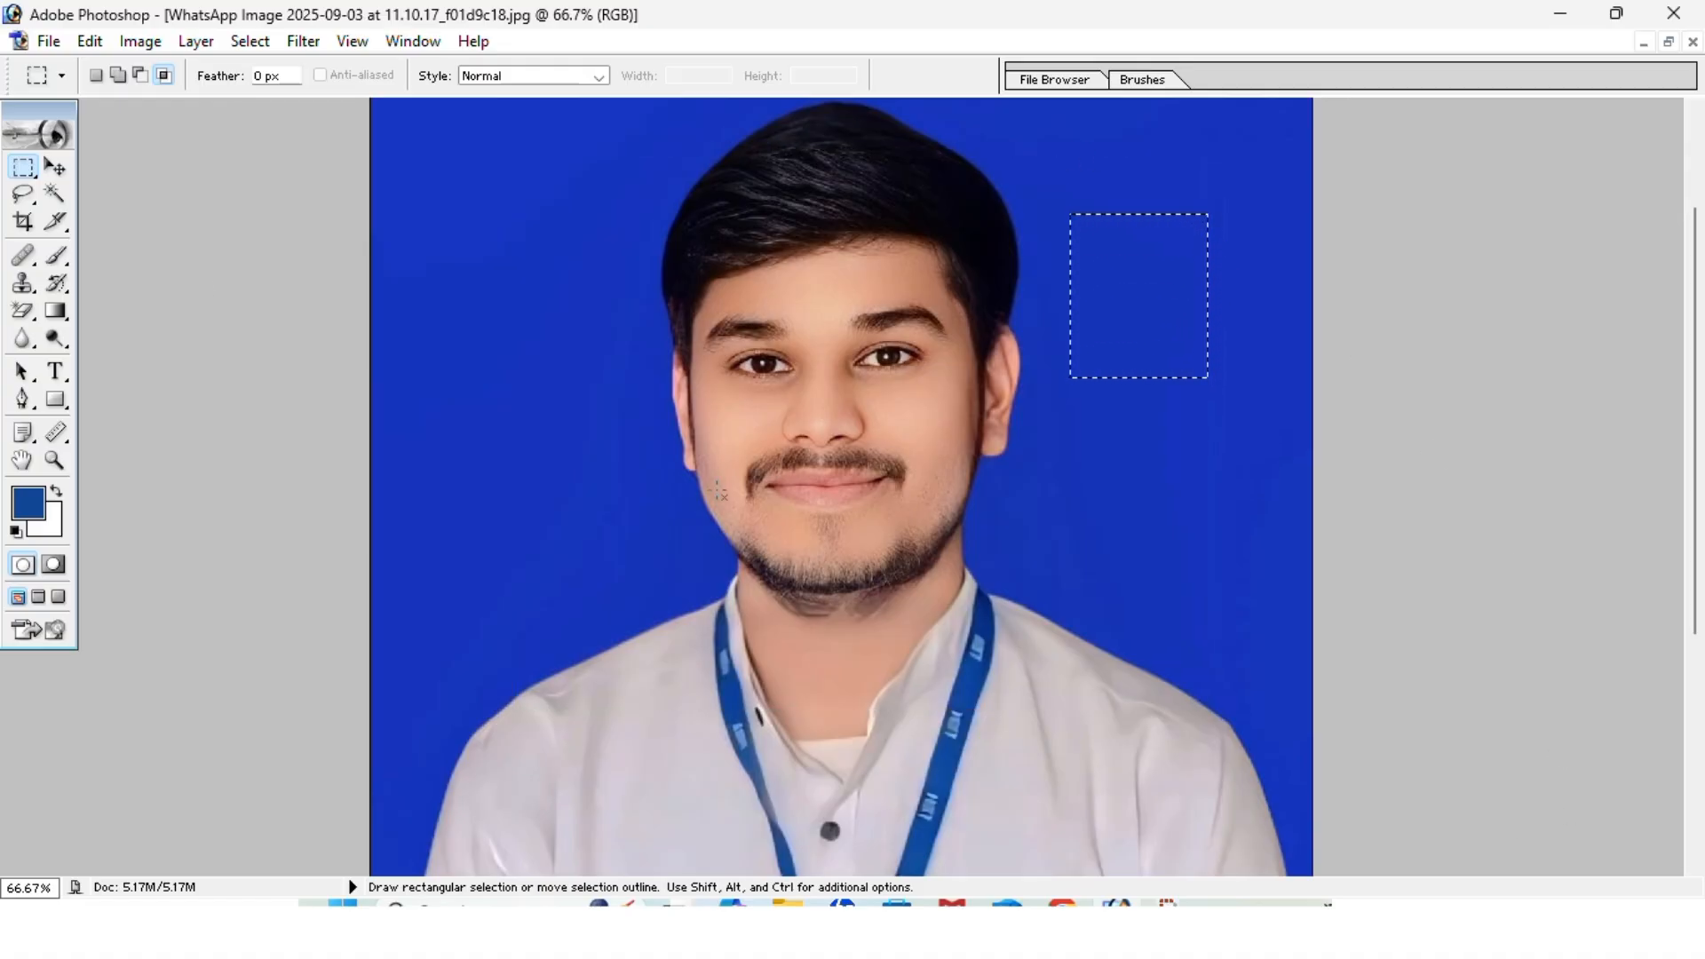
With New selection, draw a marquee around the head, and replace it with a rectangle in the blue background right of the face
left_click(97, 76)
left_click_drag(501, 141, 1067, 690)
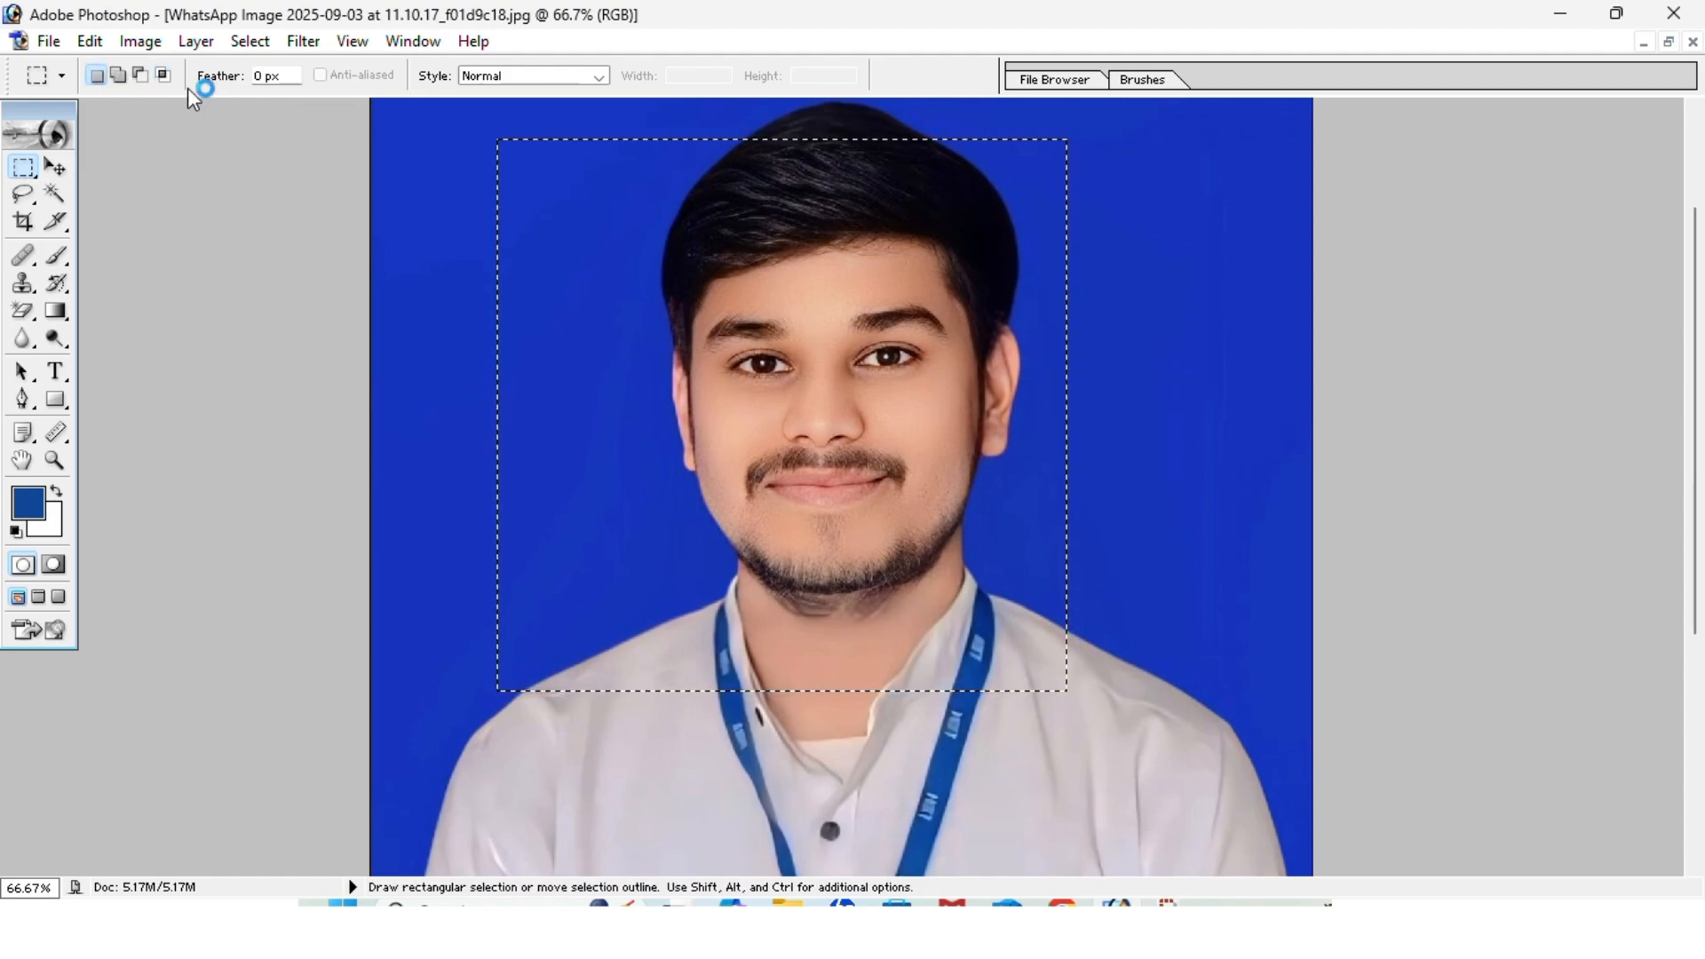
left_click(1088, 273)
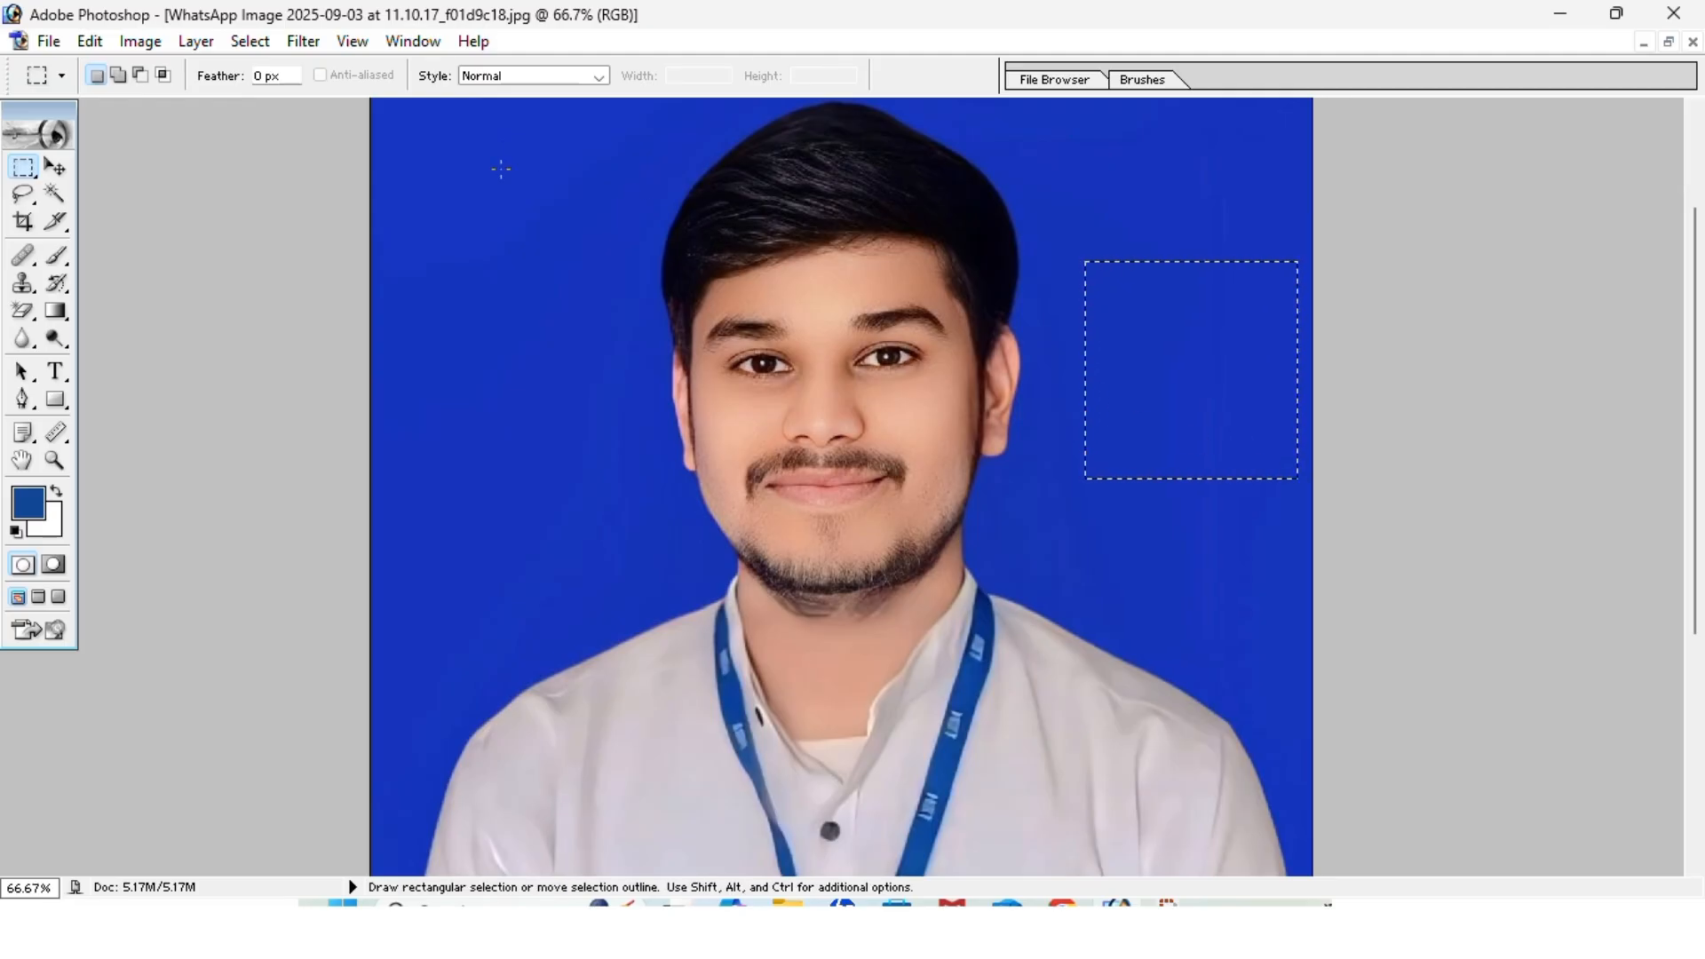
Add five more rectangles across the background, face, neck and shoulder with Add to selection
left_click(118, 75)
left_click_drag(410, 240, 641, 410)
left_click_drag(740, 262, 980, 469)
left_click_drag(981, 741, 777, 569)
left_click_drag(432, 487, 552, 601)
left_click_drag(987, 513, 1190, 668)
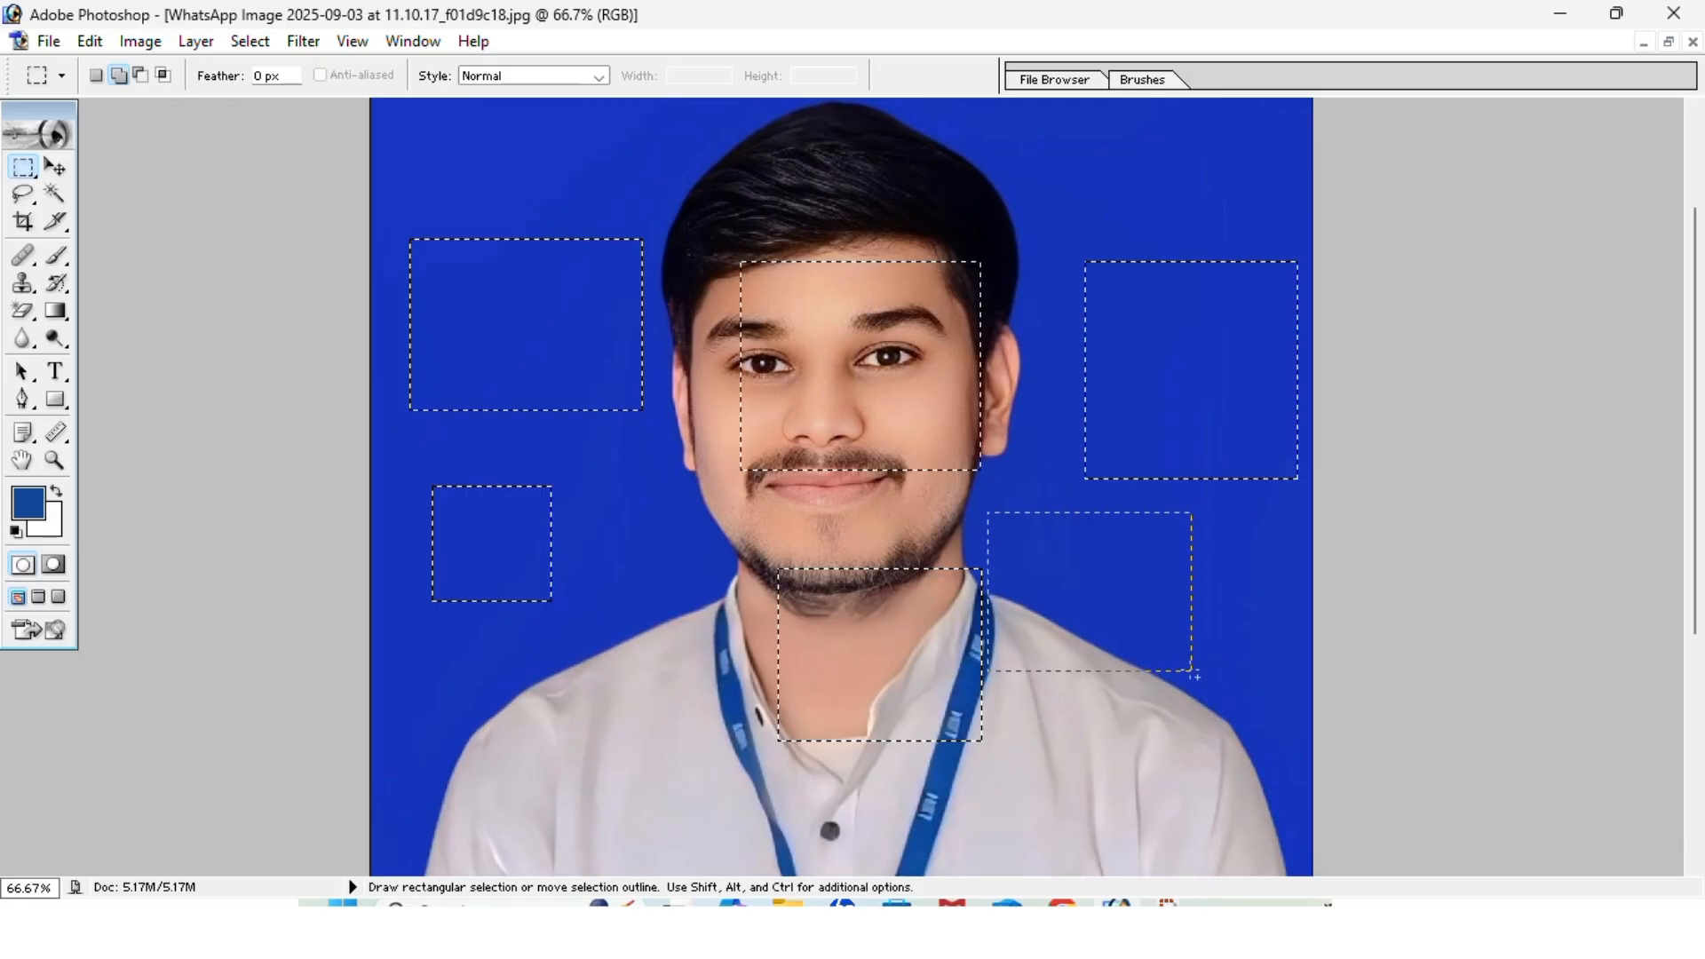
Use Subtract from selection to cut corners from the two left background rectangles, the neck rectangle and the two rectangles right of the face
left_click(140, 75)
left_click_drag(526, 311, 689, 479)
left_click_drag(457, 460, 632, 571)
left_click_drag(882, 541, 988, 684)
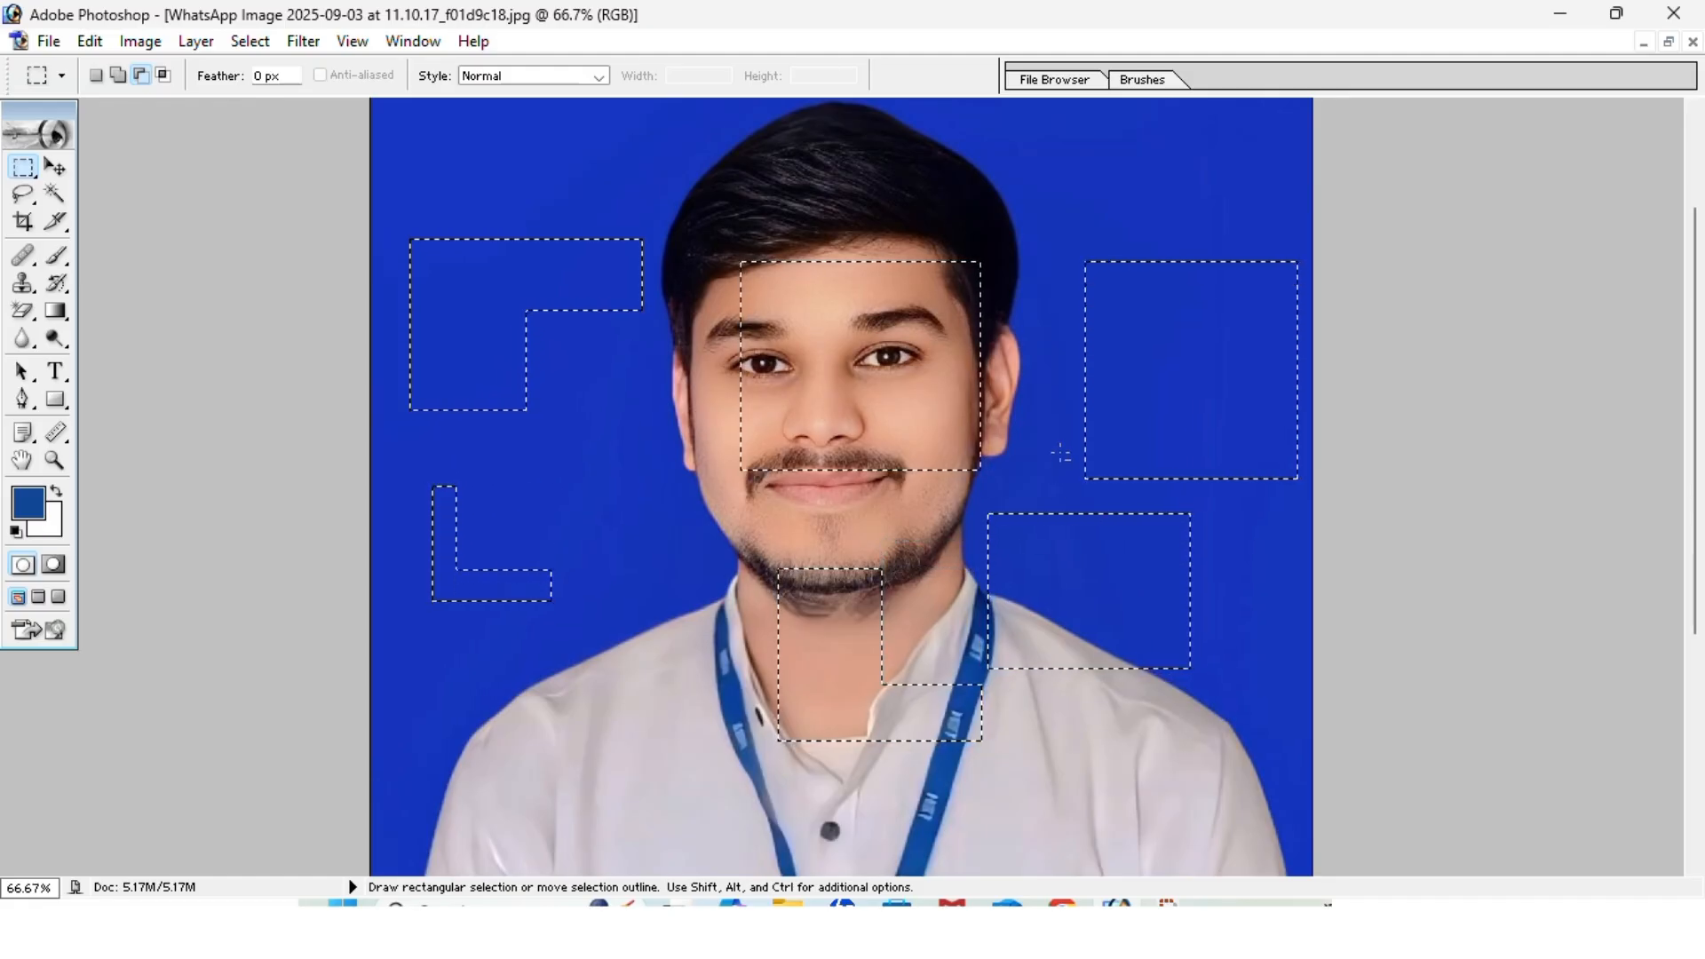
left_click_drag(983, 489, 1070, 558)
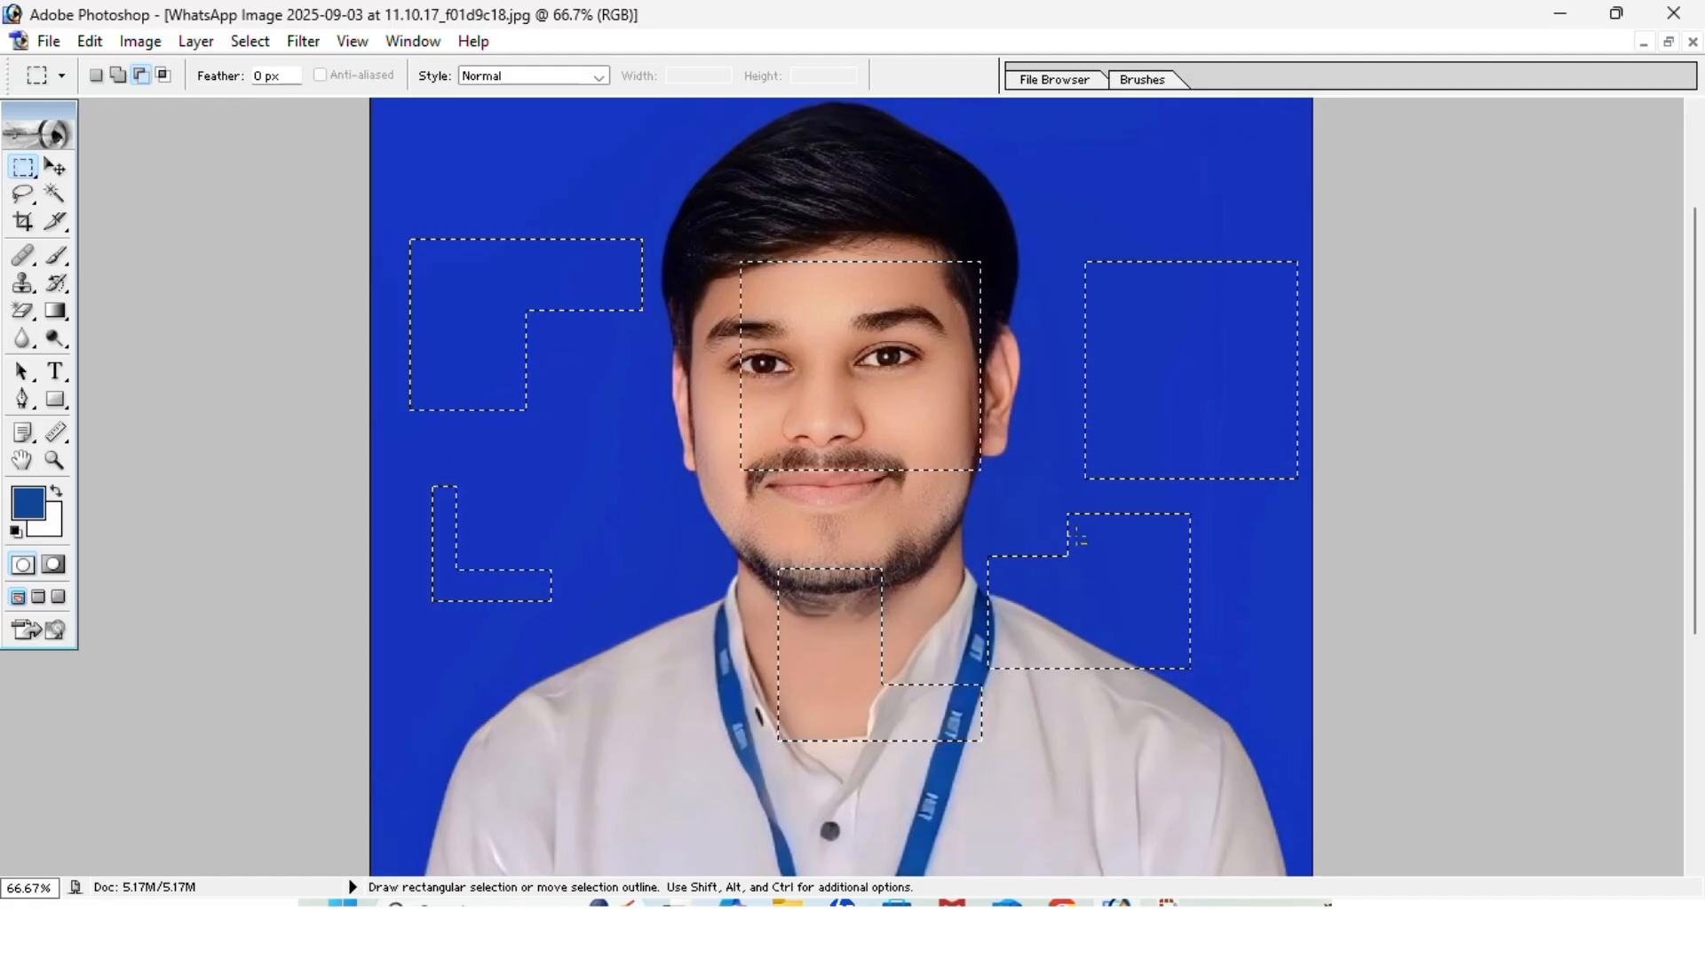
left_click_drag(1044, 173, 1202, 389)
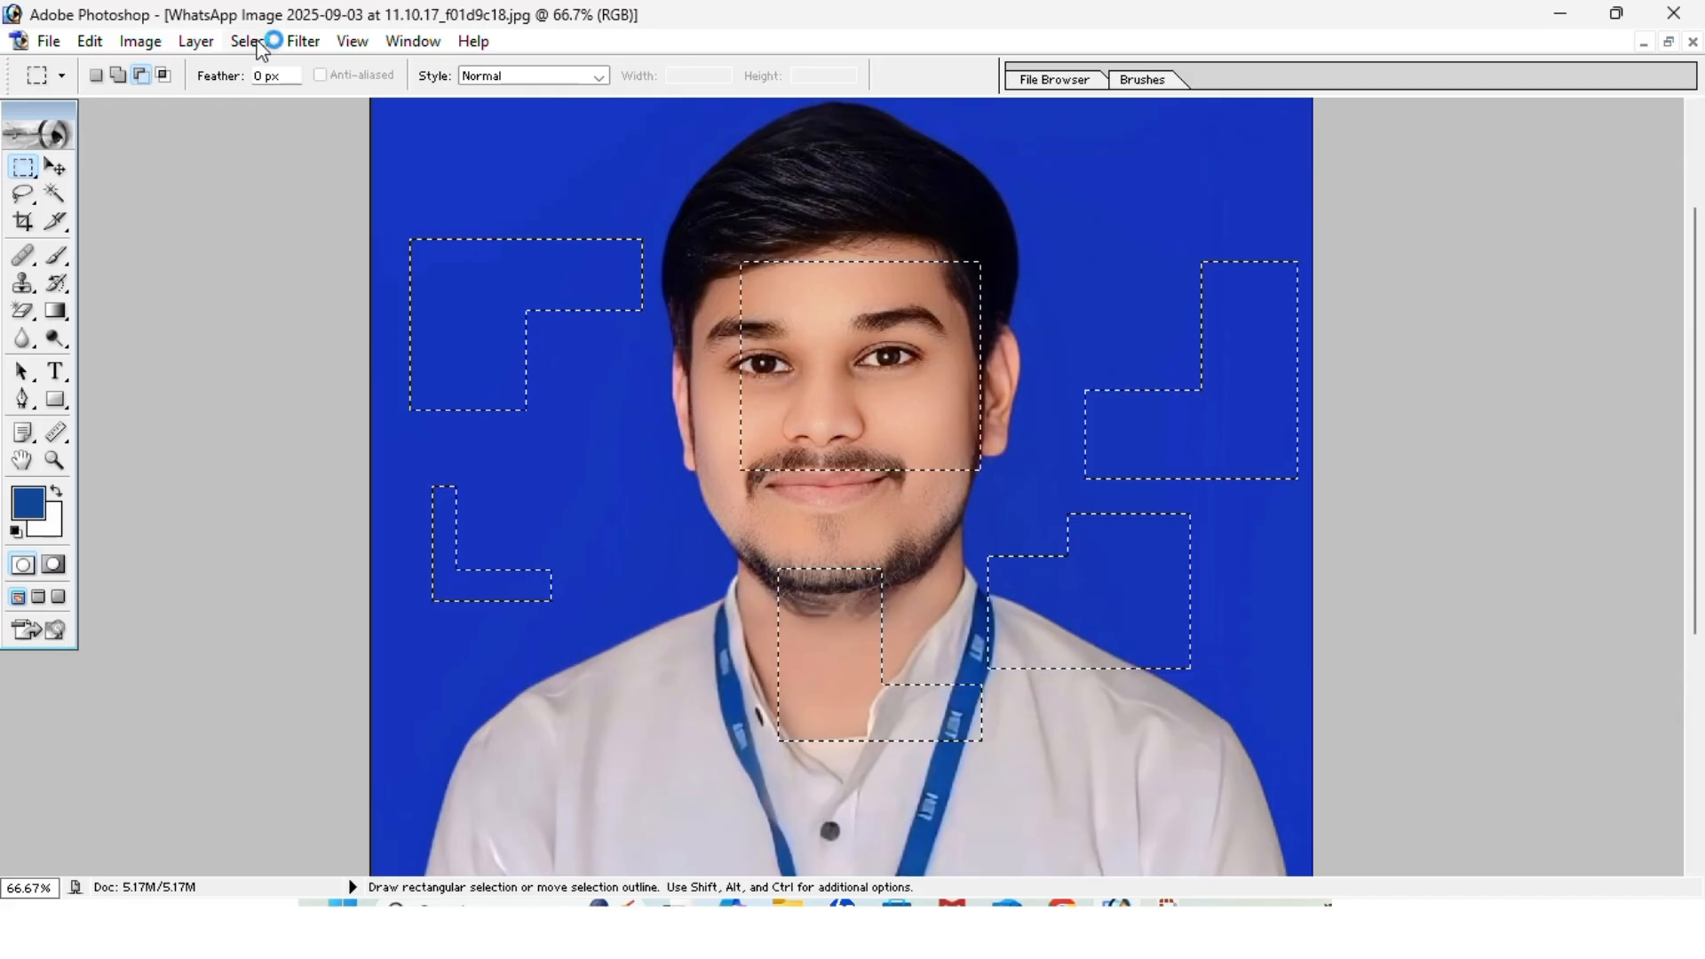
Intersect the selection with a small rectangle over the lower part of the upper-left background shape
left_click(163, 74)
left_click_drag(410, 343, 525, 410)
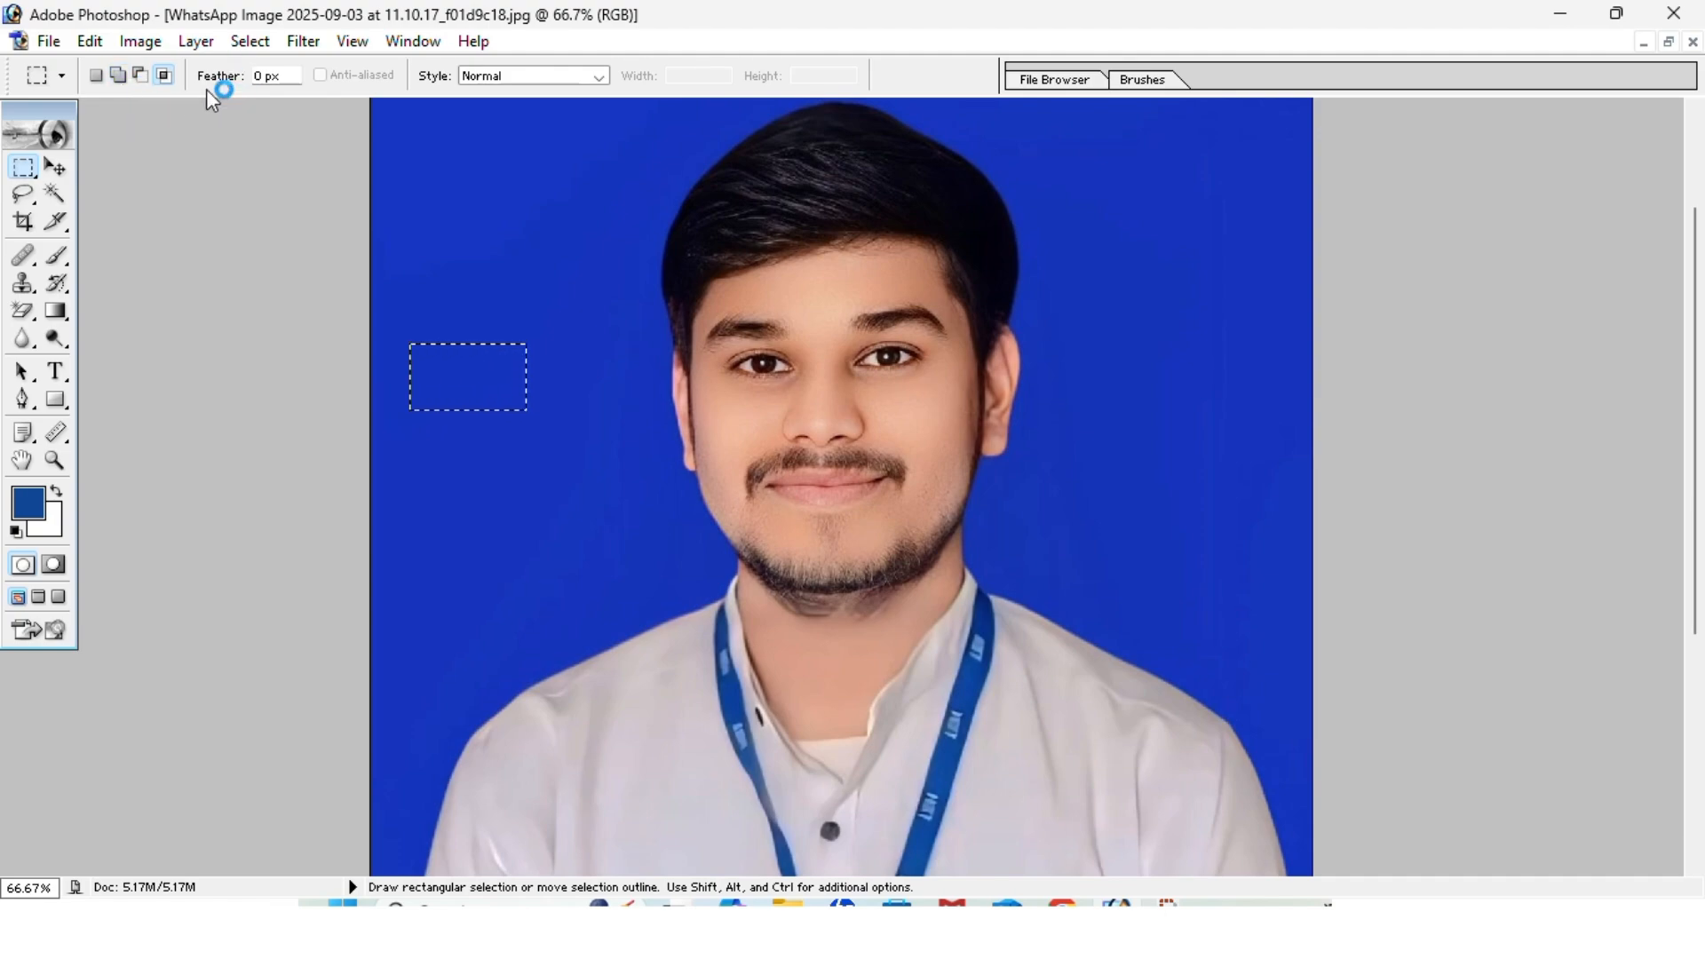
Restore the portrait to a floating window and close the Untitled-1 document without saving it
left_click(1668, 42)
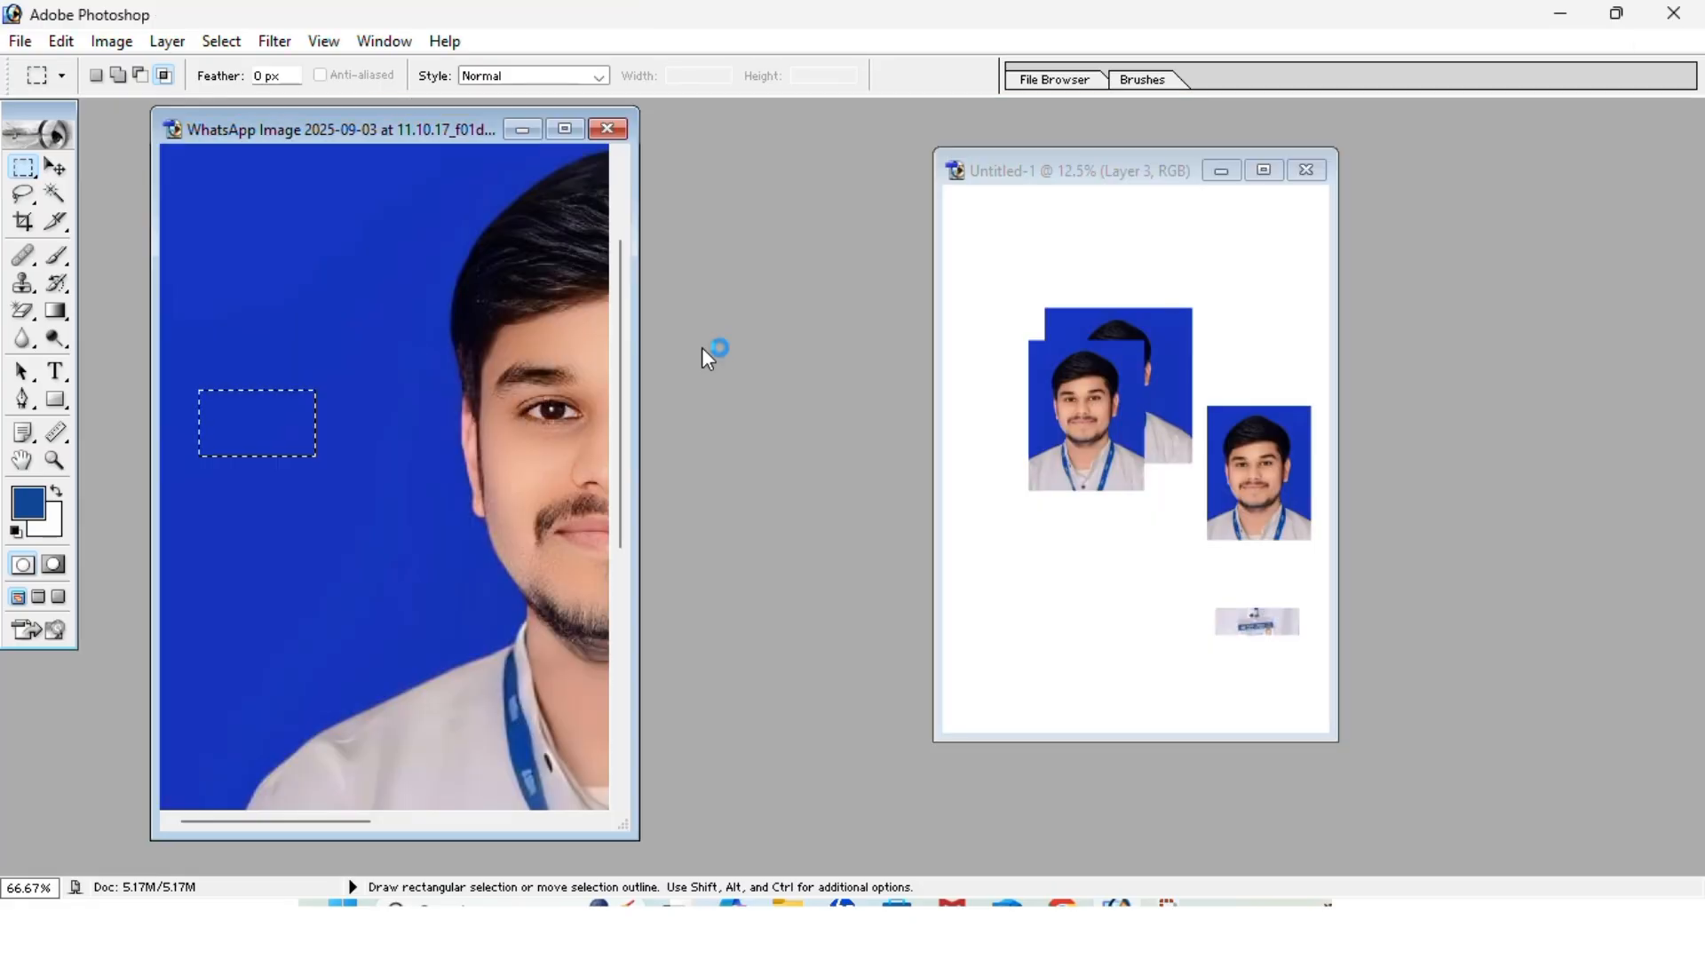
left_click(1305, 169)
left_click(1305, 168)
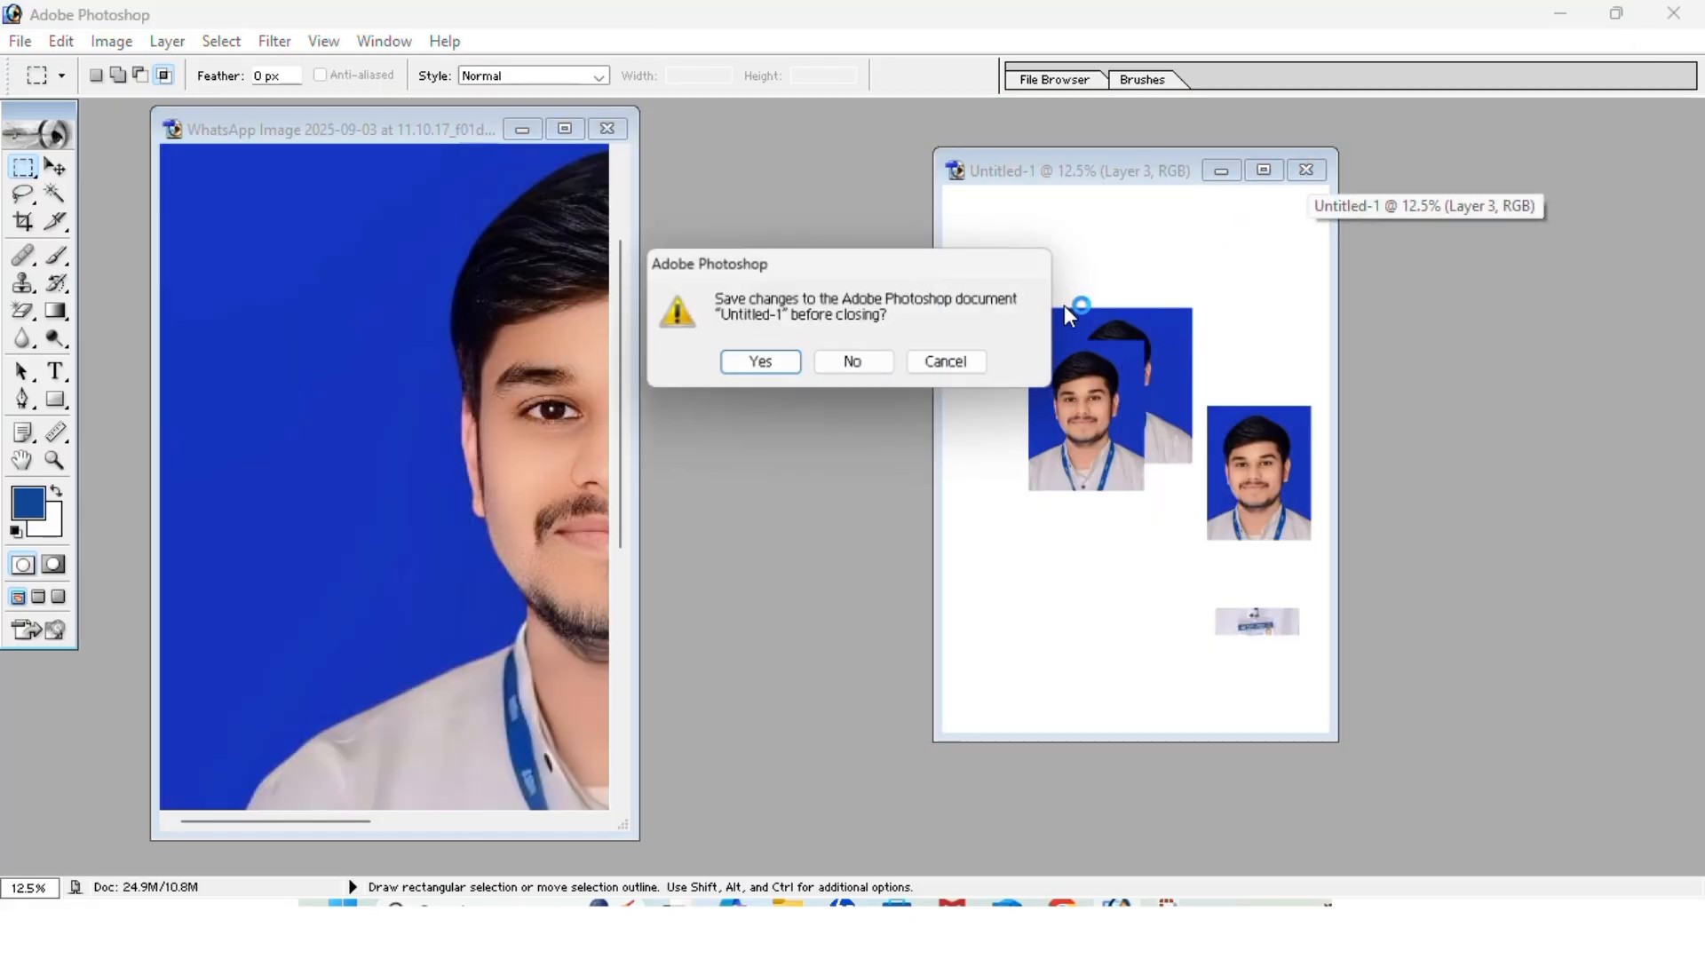
left_click(817, 368)
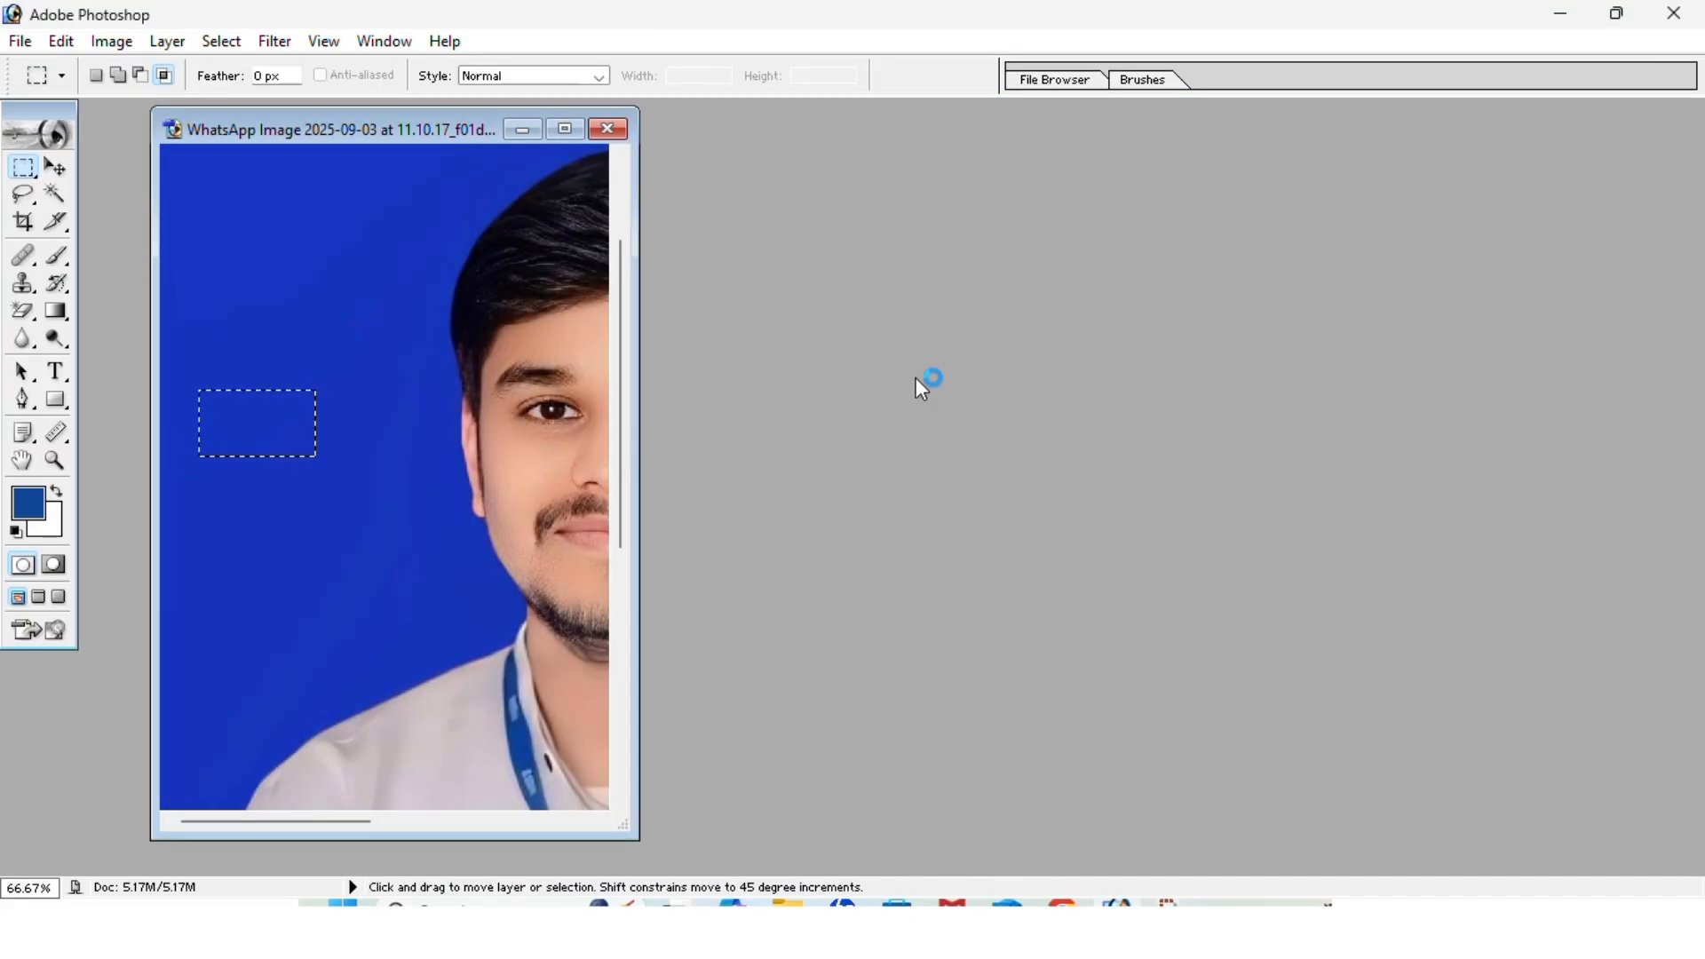
Create a new A4 document and place its window on the empty workspace beside the portrait
key("ctrl+n")
left_click(853, 375)
left_click(778, 561)
left_click(1057, 312)
left_click_drag(248, 145, 1219, 157)
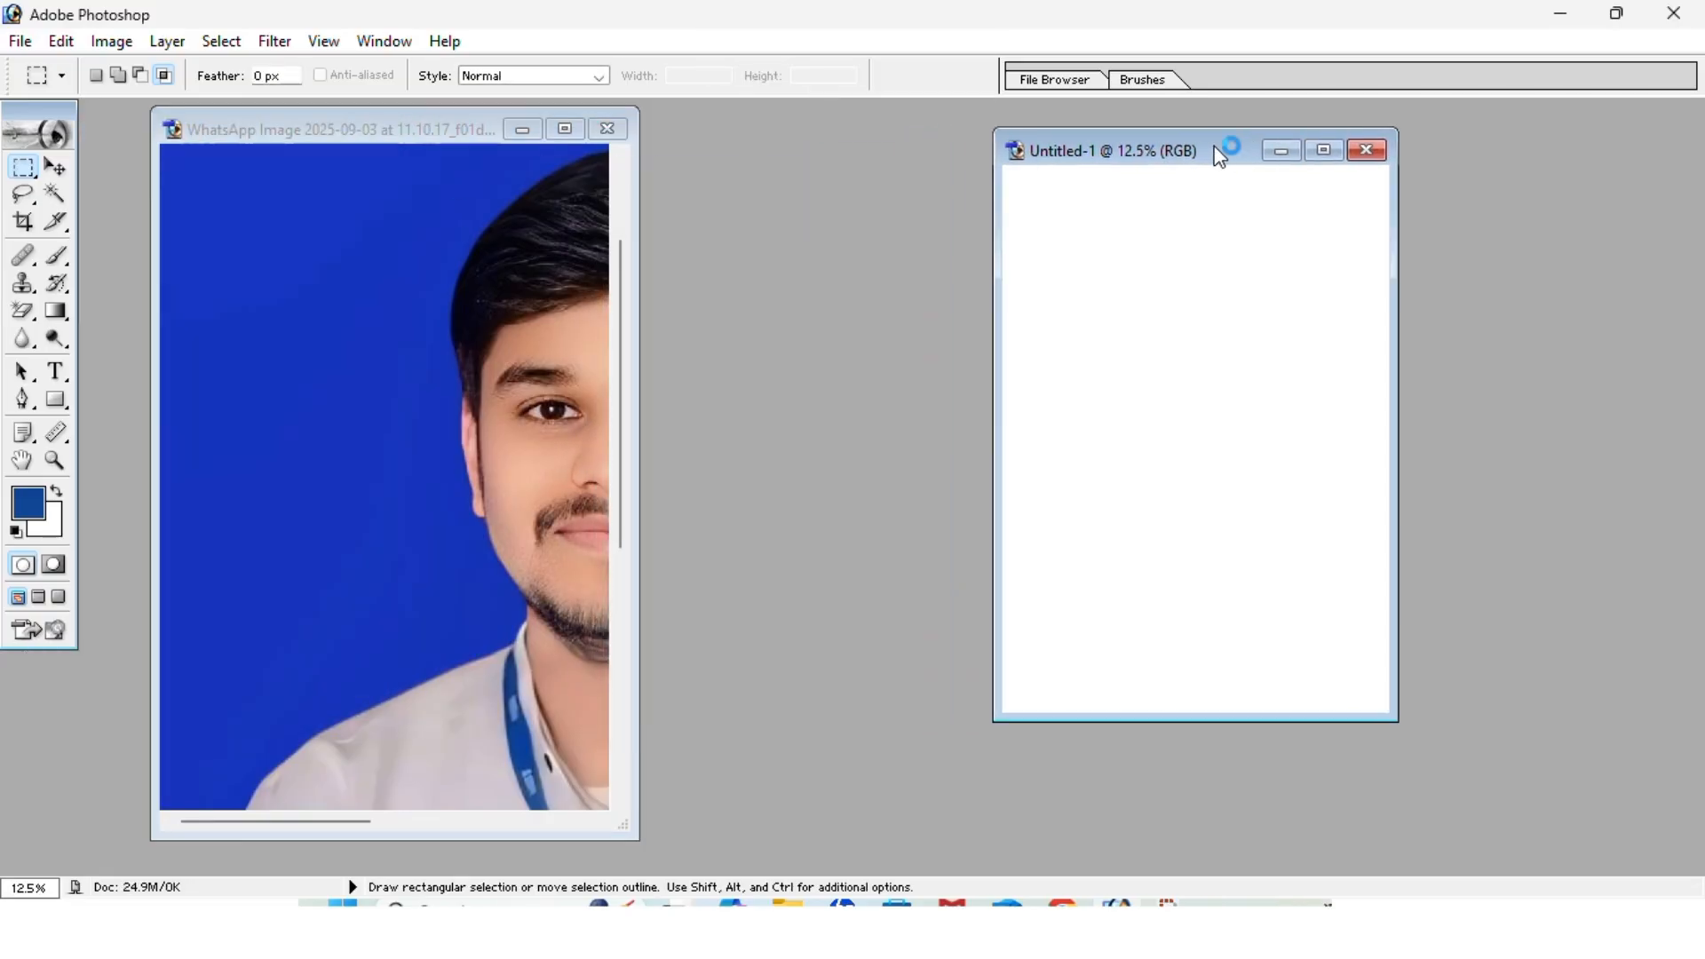
Select the portrait's head and shoulders with the Rectangular Marquee and copy the selection into Untitled-1
left_click(424, 355)
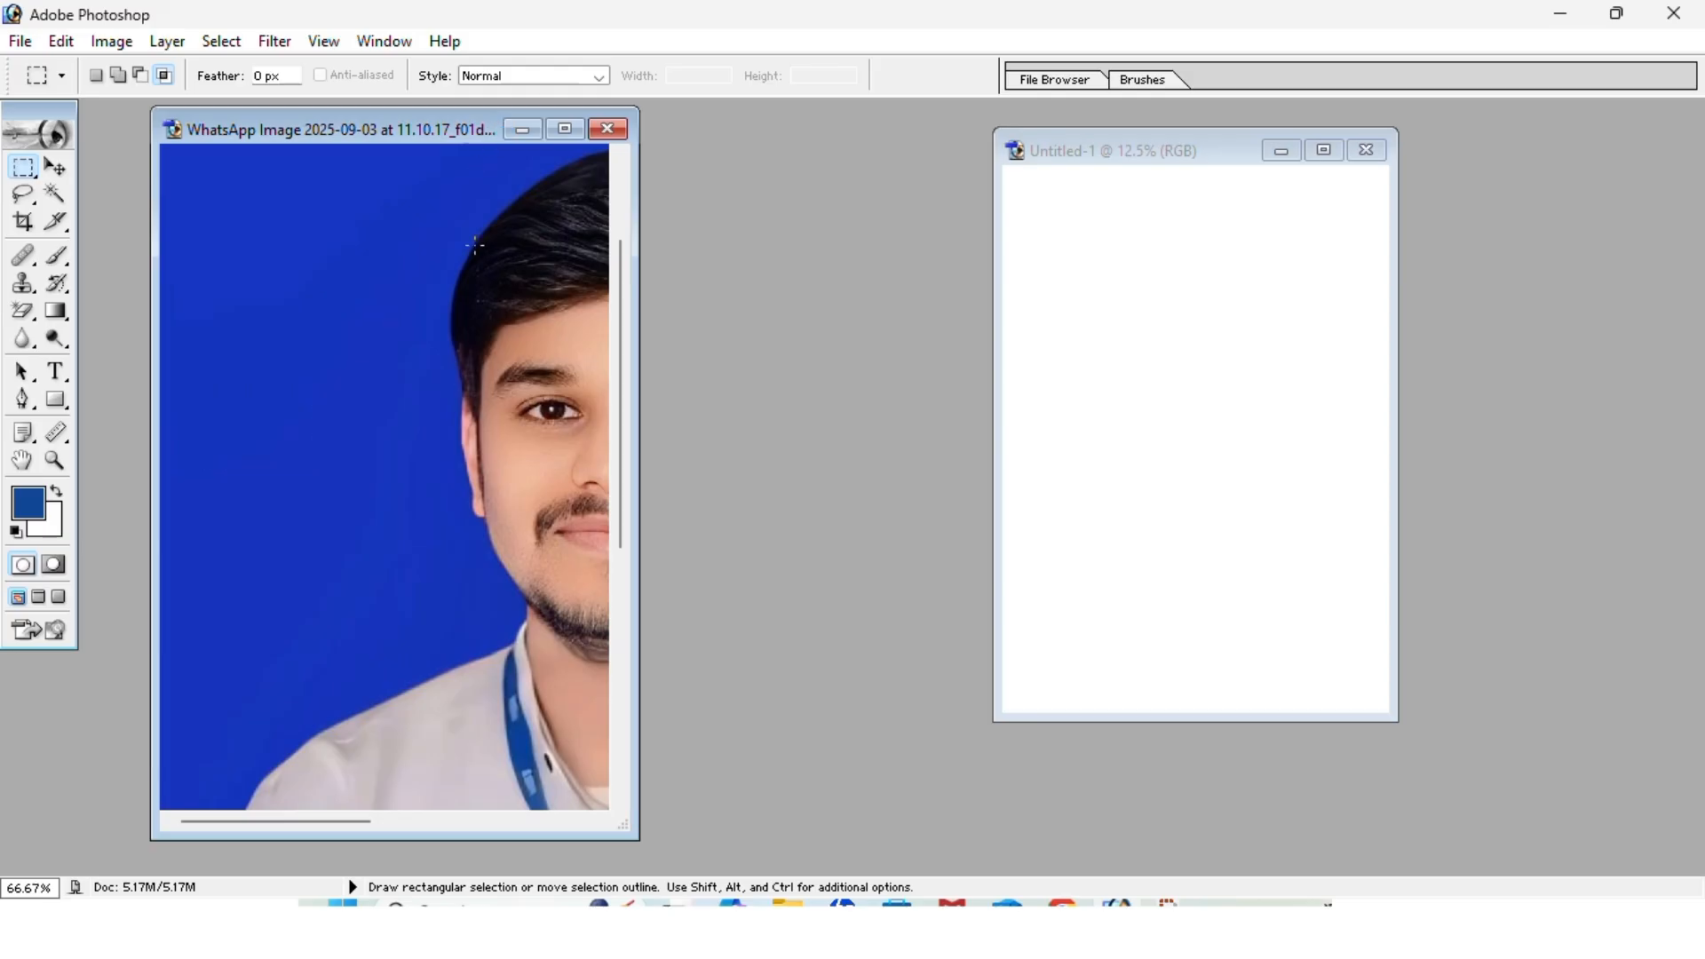
key("ctrl+minus")
key("ctrl+minus")
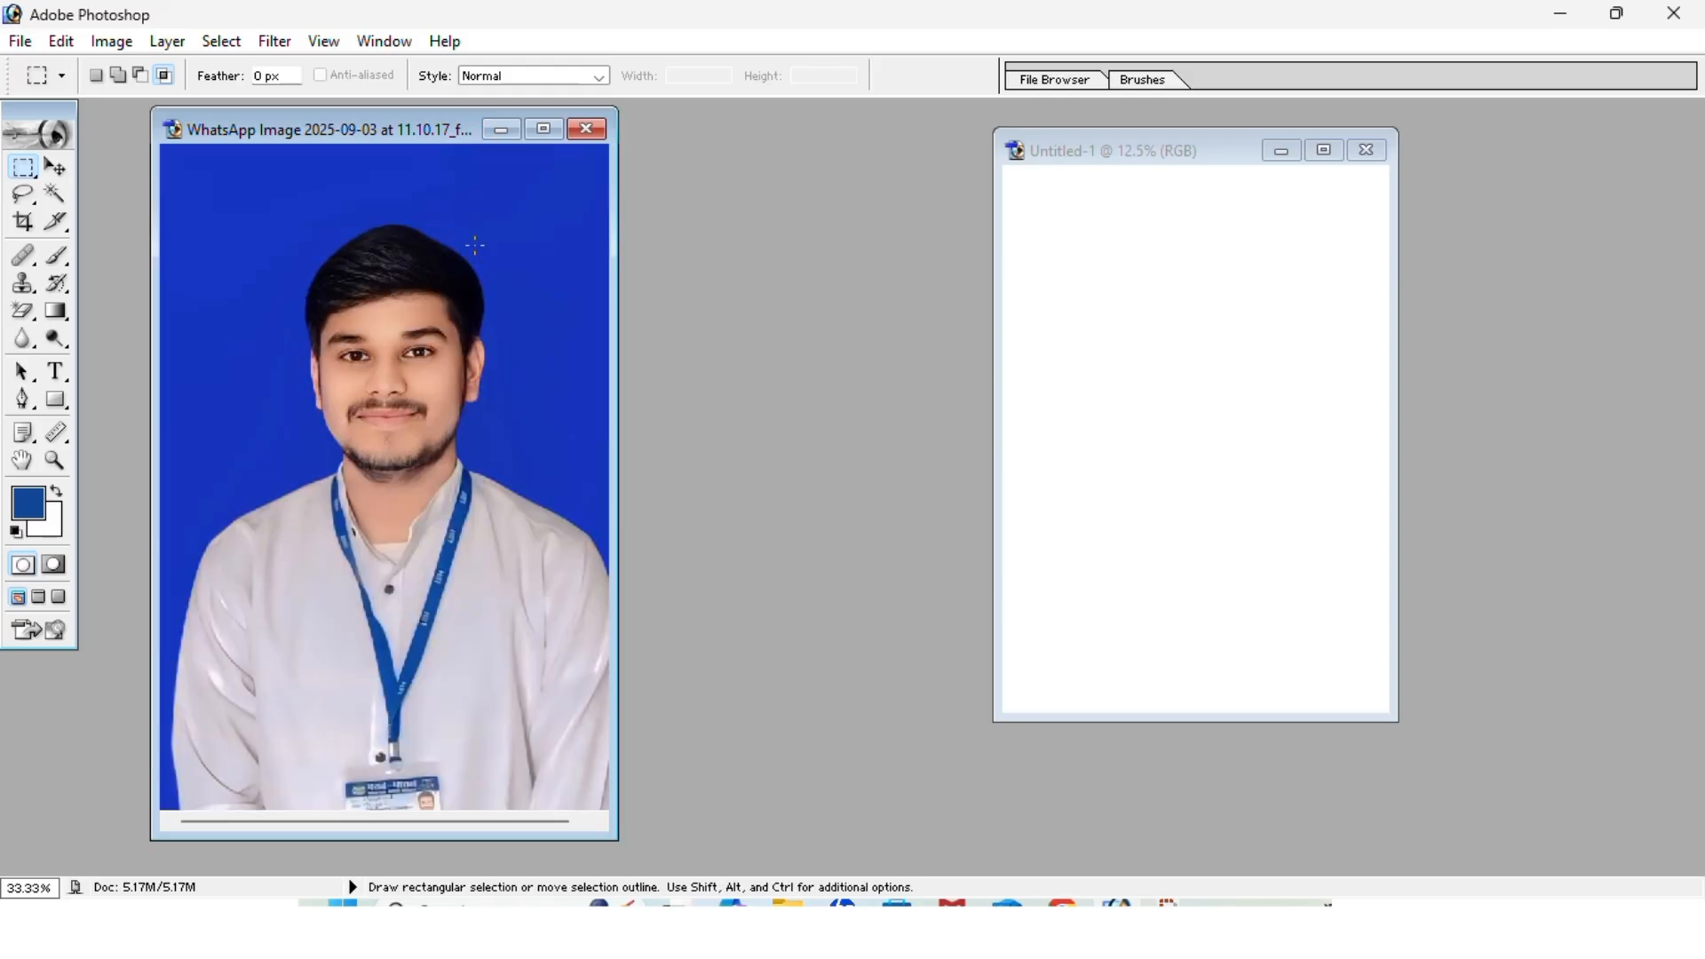
key("ctrl+plus")
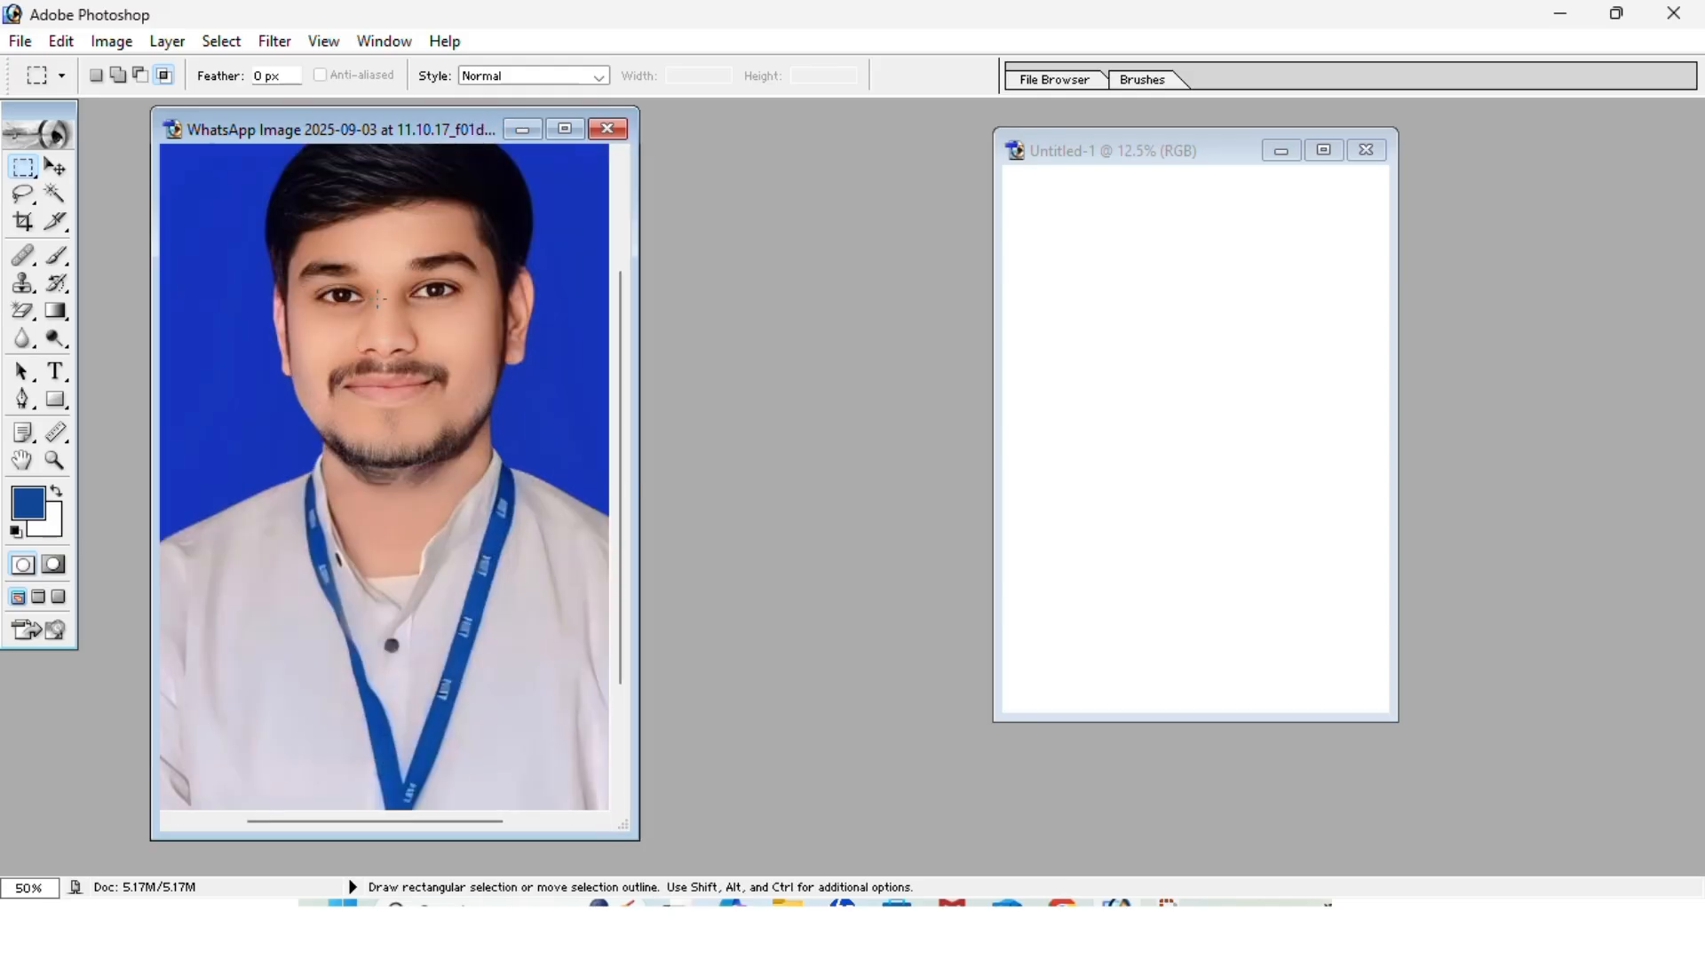
key("ctrl")
key("ctrl+minus")
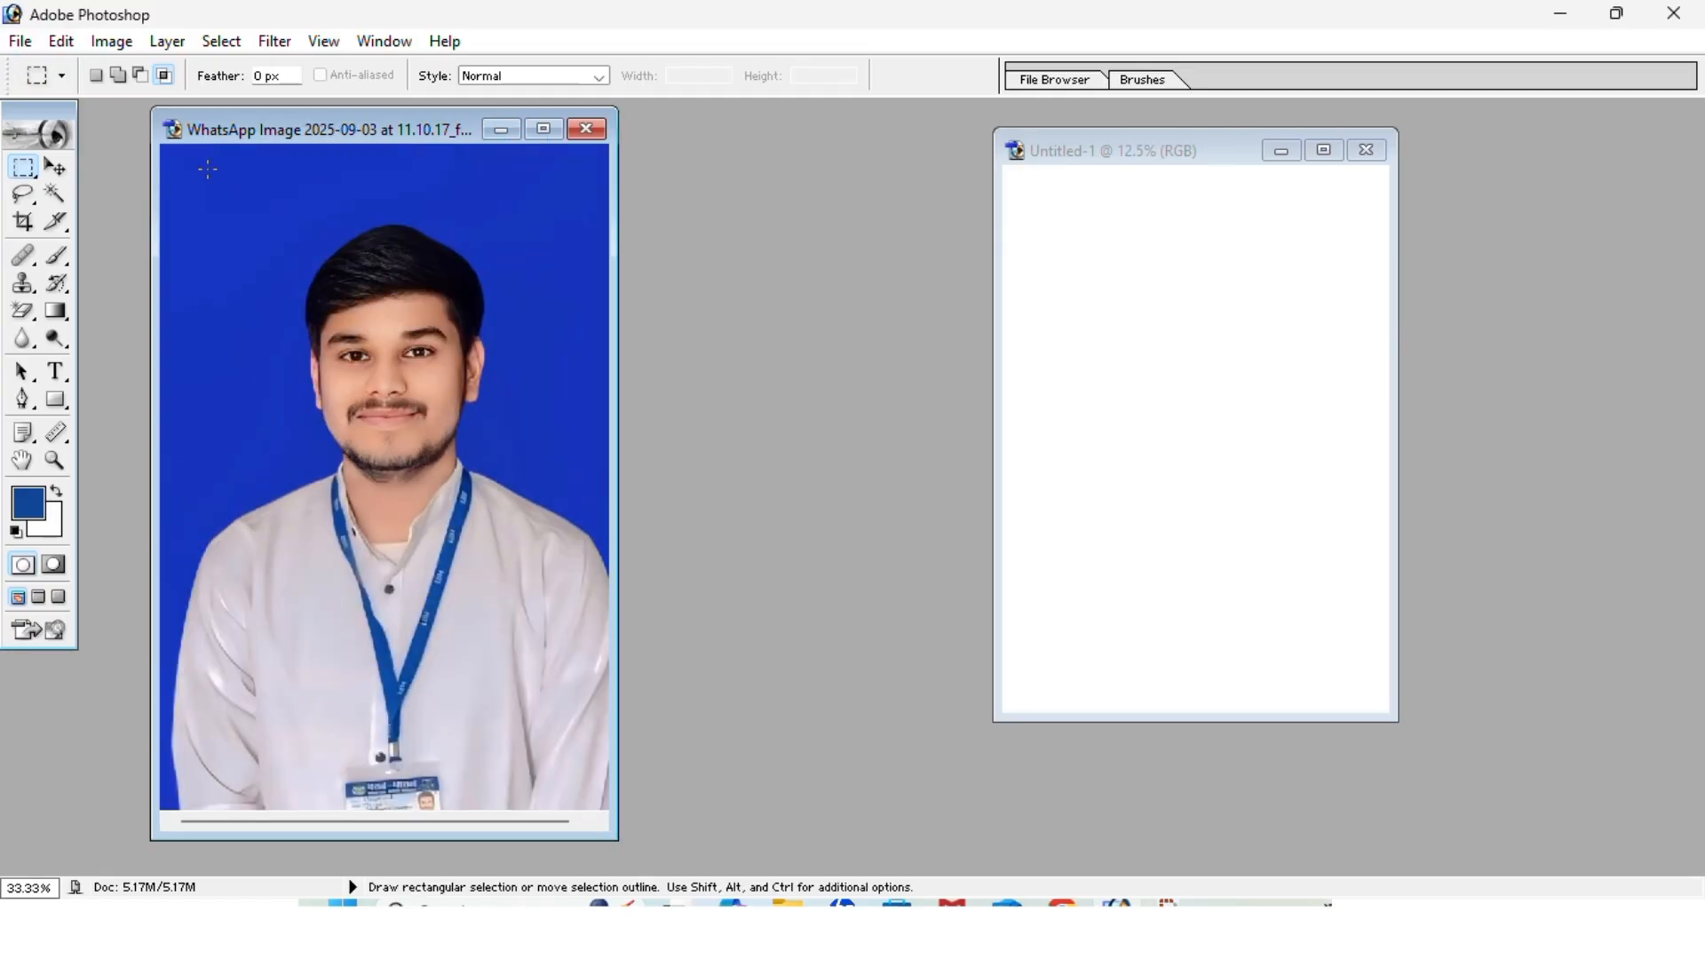
left_click_drag(429, 420, 525, 557)
left_click(55, 167)
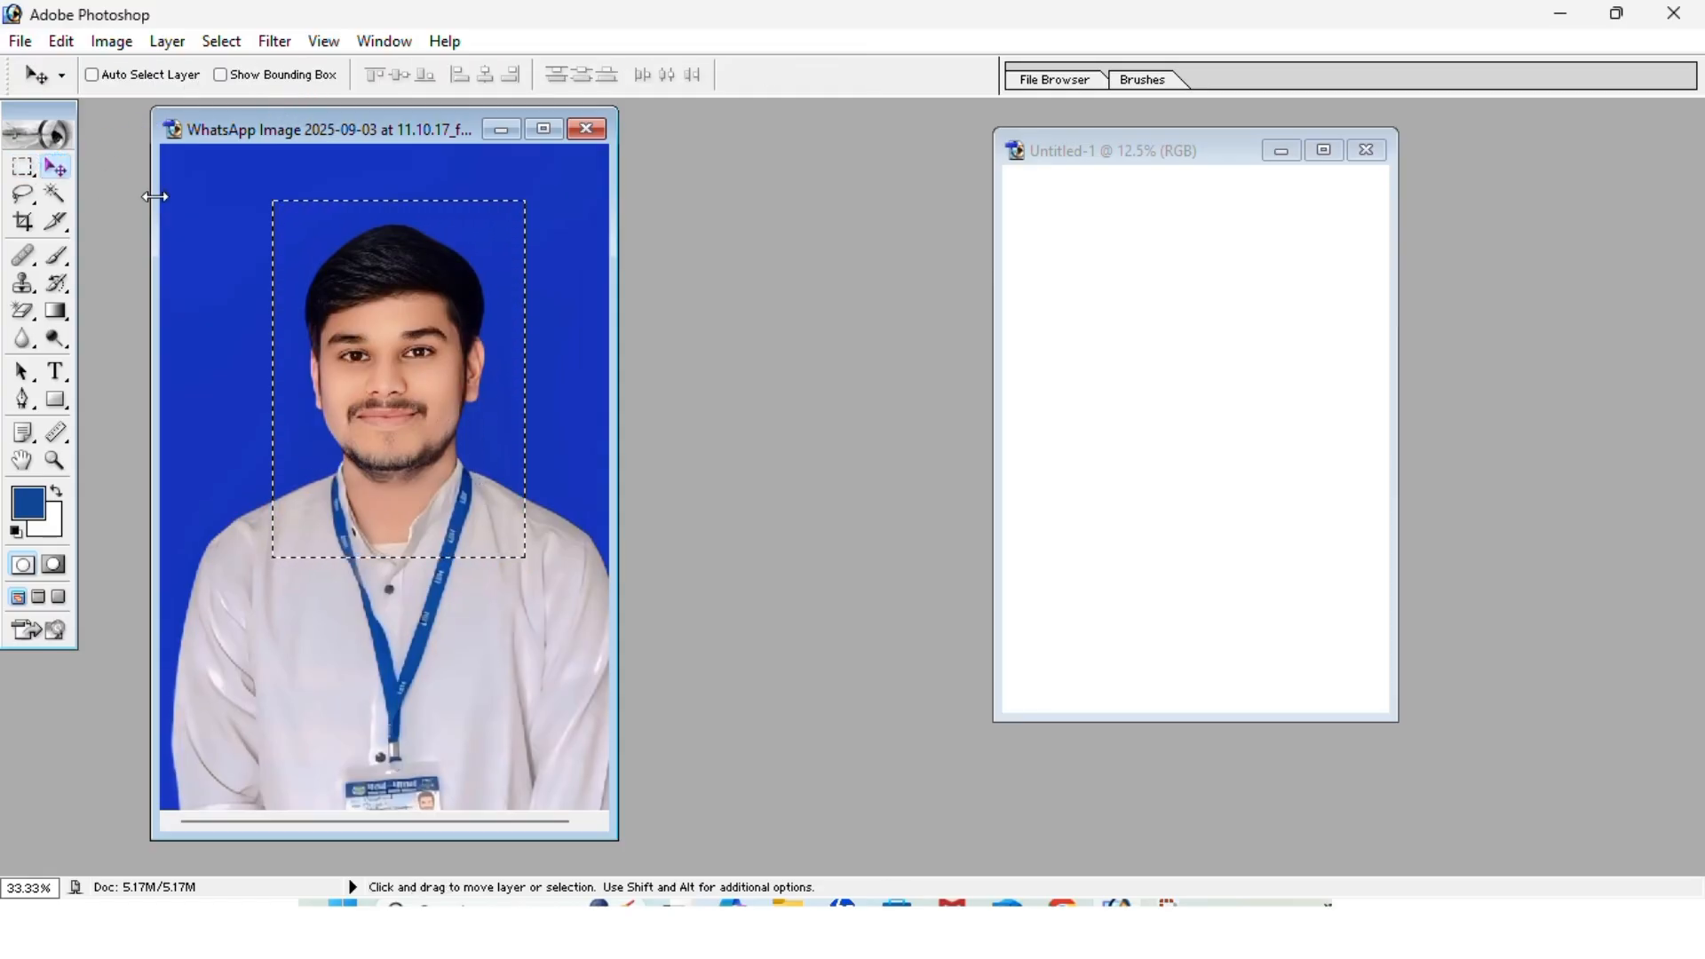
left_click_drag(400, 390, 1132, 379)
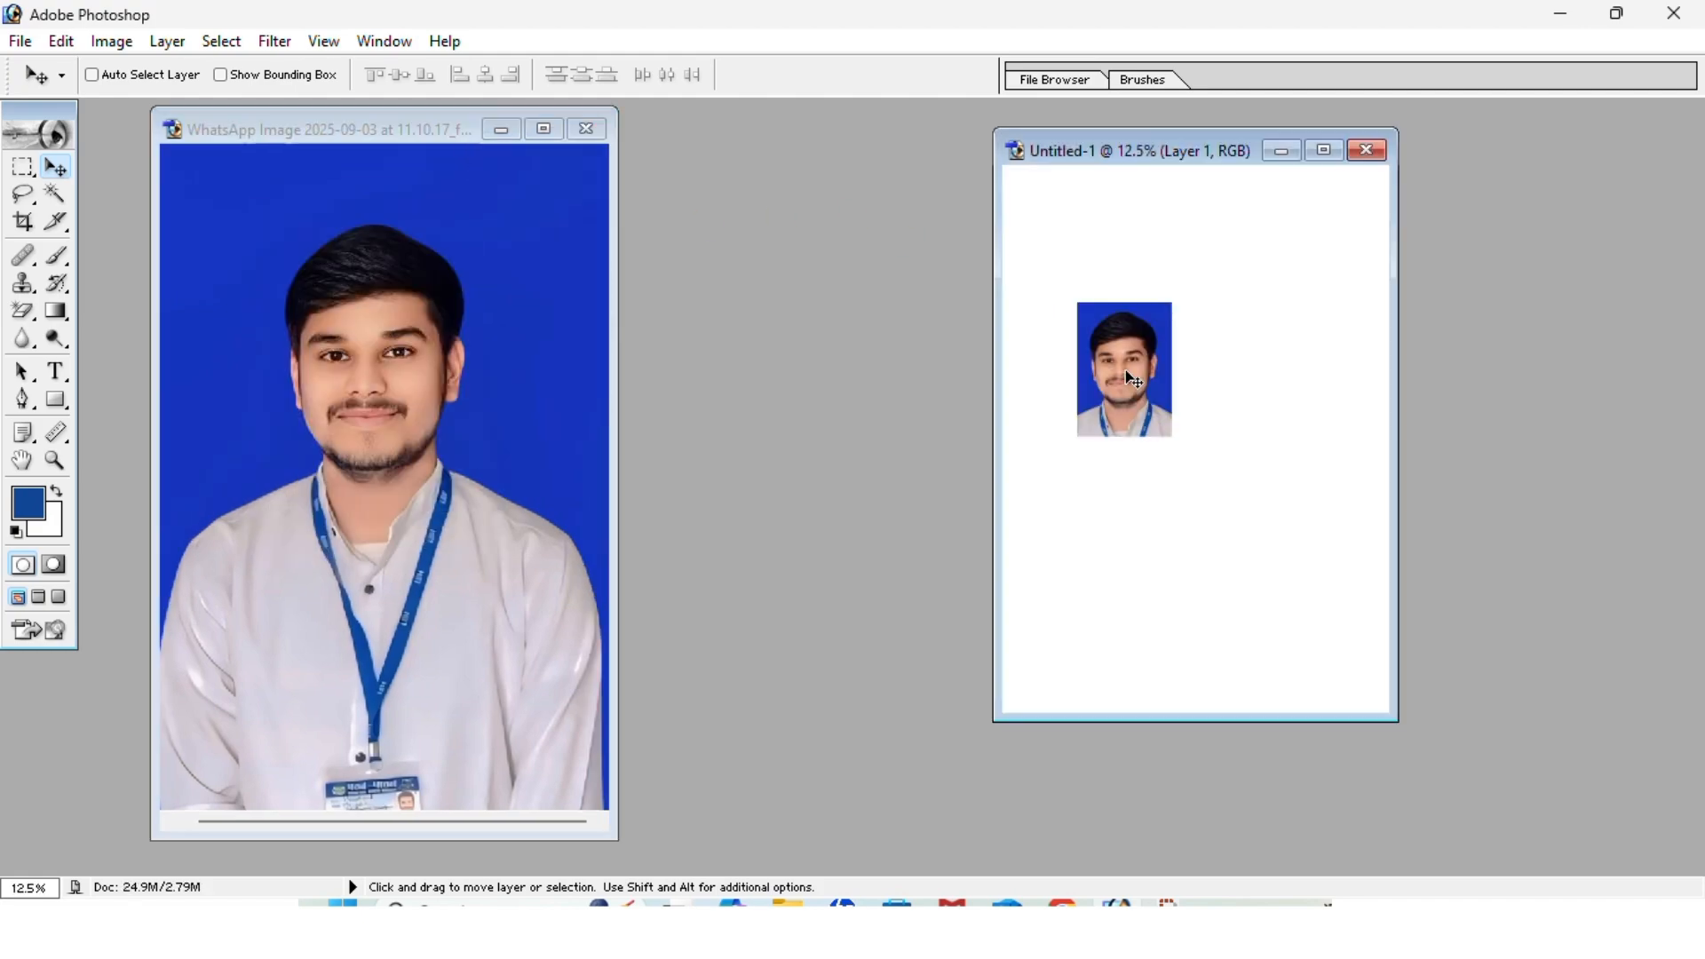
Examine the edges of the copied portrait in Untitled-1 at different magnifications and in a maximized window
key("ctrl+plus")
key("ctrl+plus")
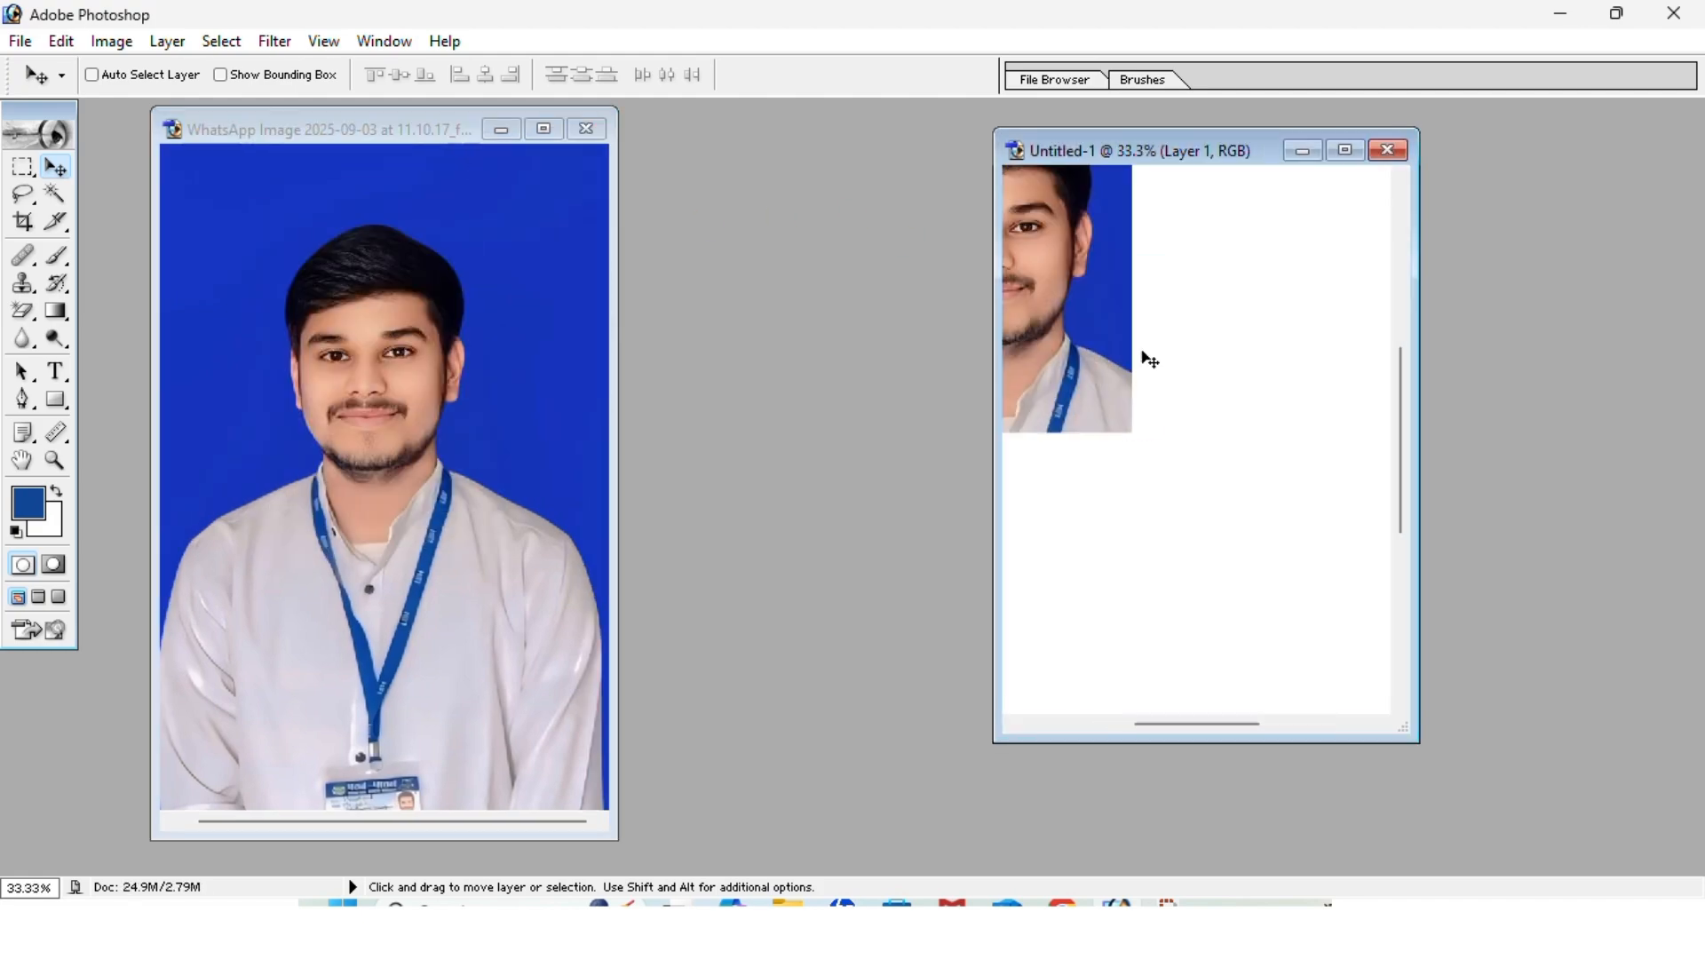
key("ctrl+plus")
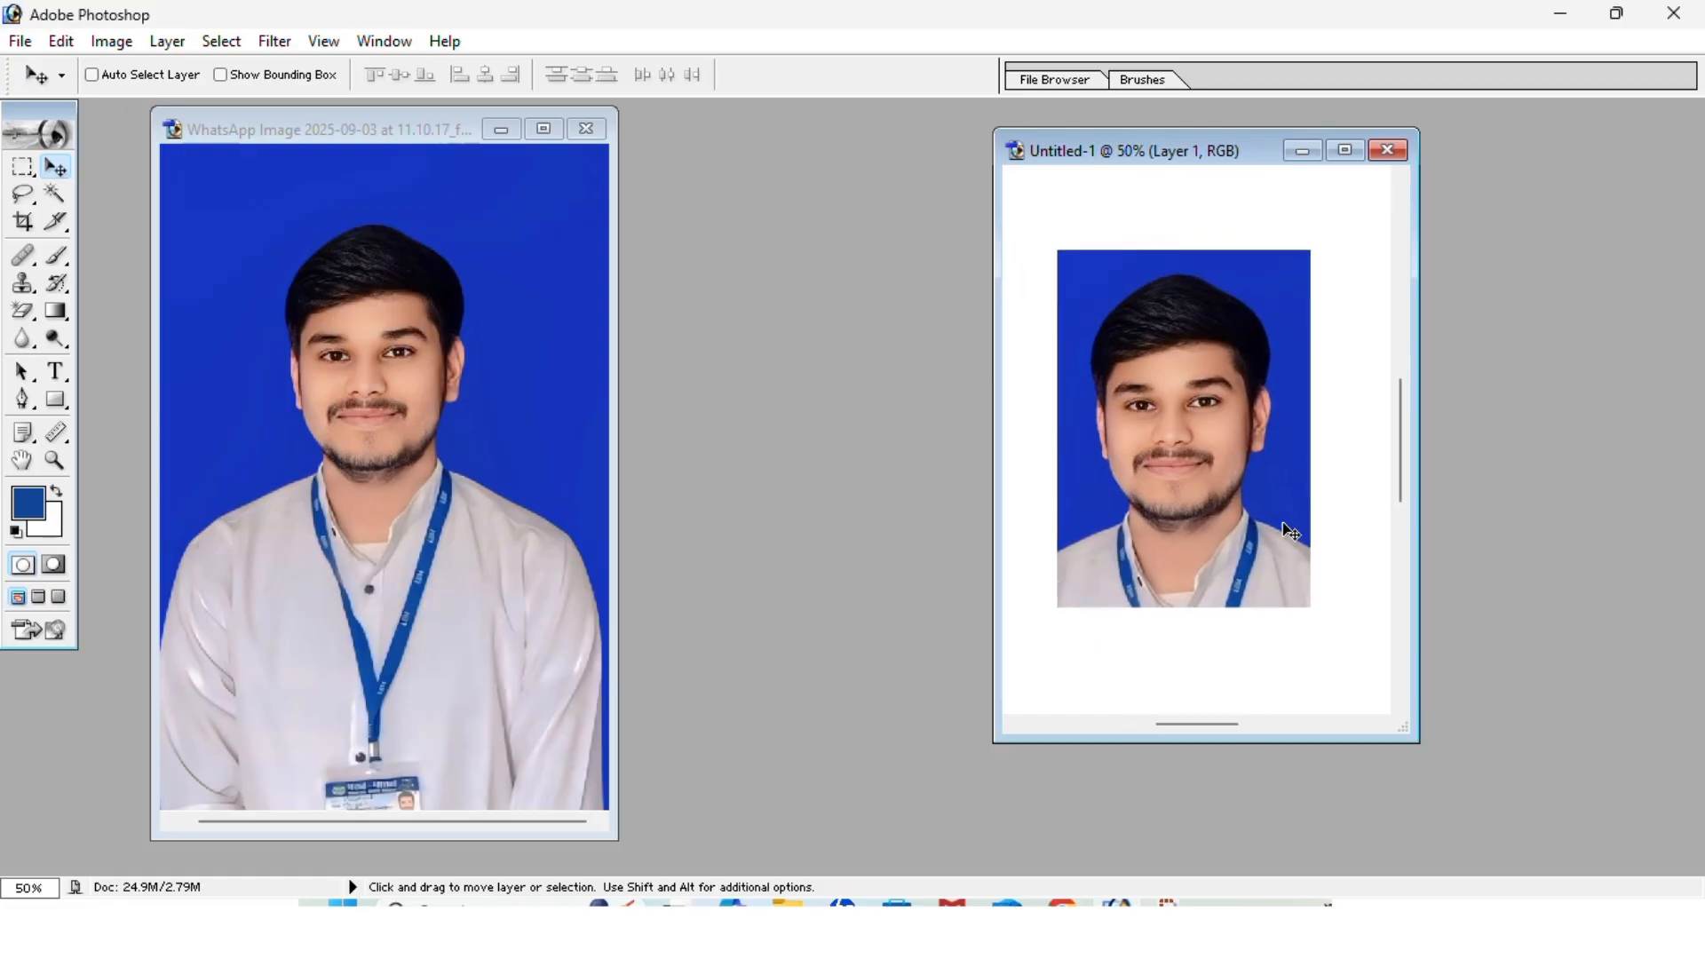
left_click(1344, 150)
scroll(1053, 206, "up", 2)
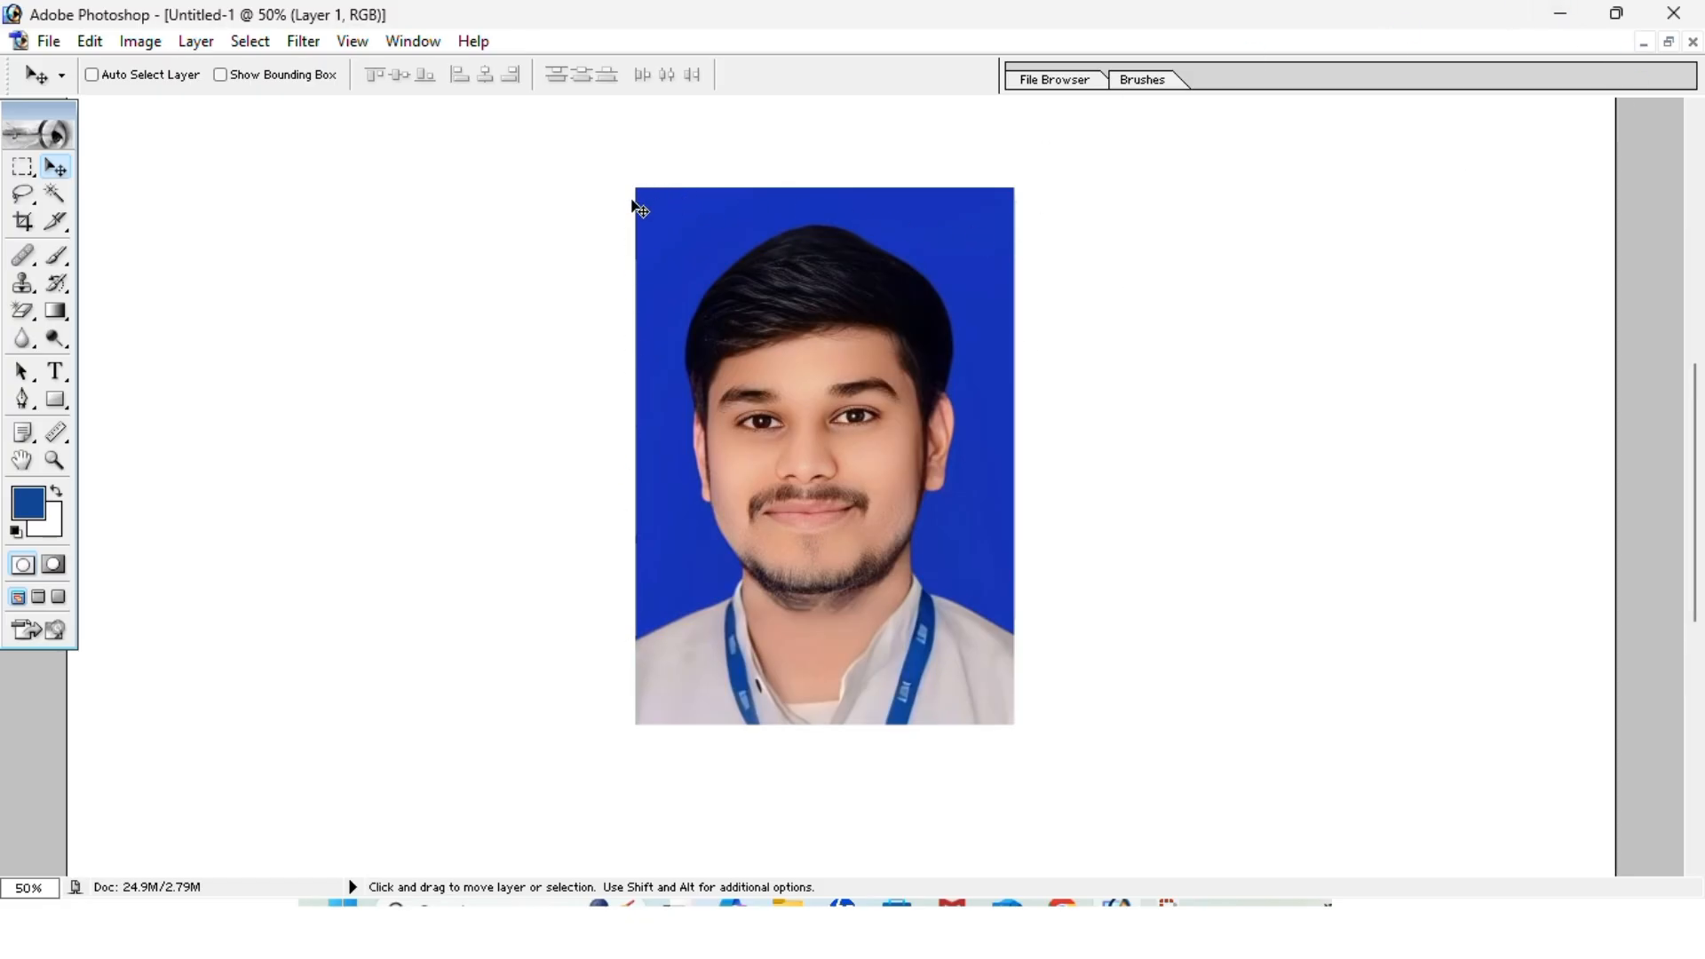
left_click(1668, 42)
key("ctrl+minus")
key("ctrl+minus")
key("ctrl+minus")
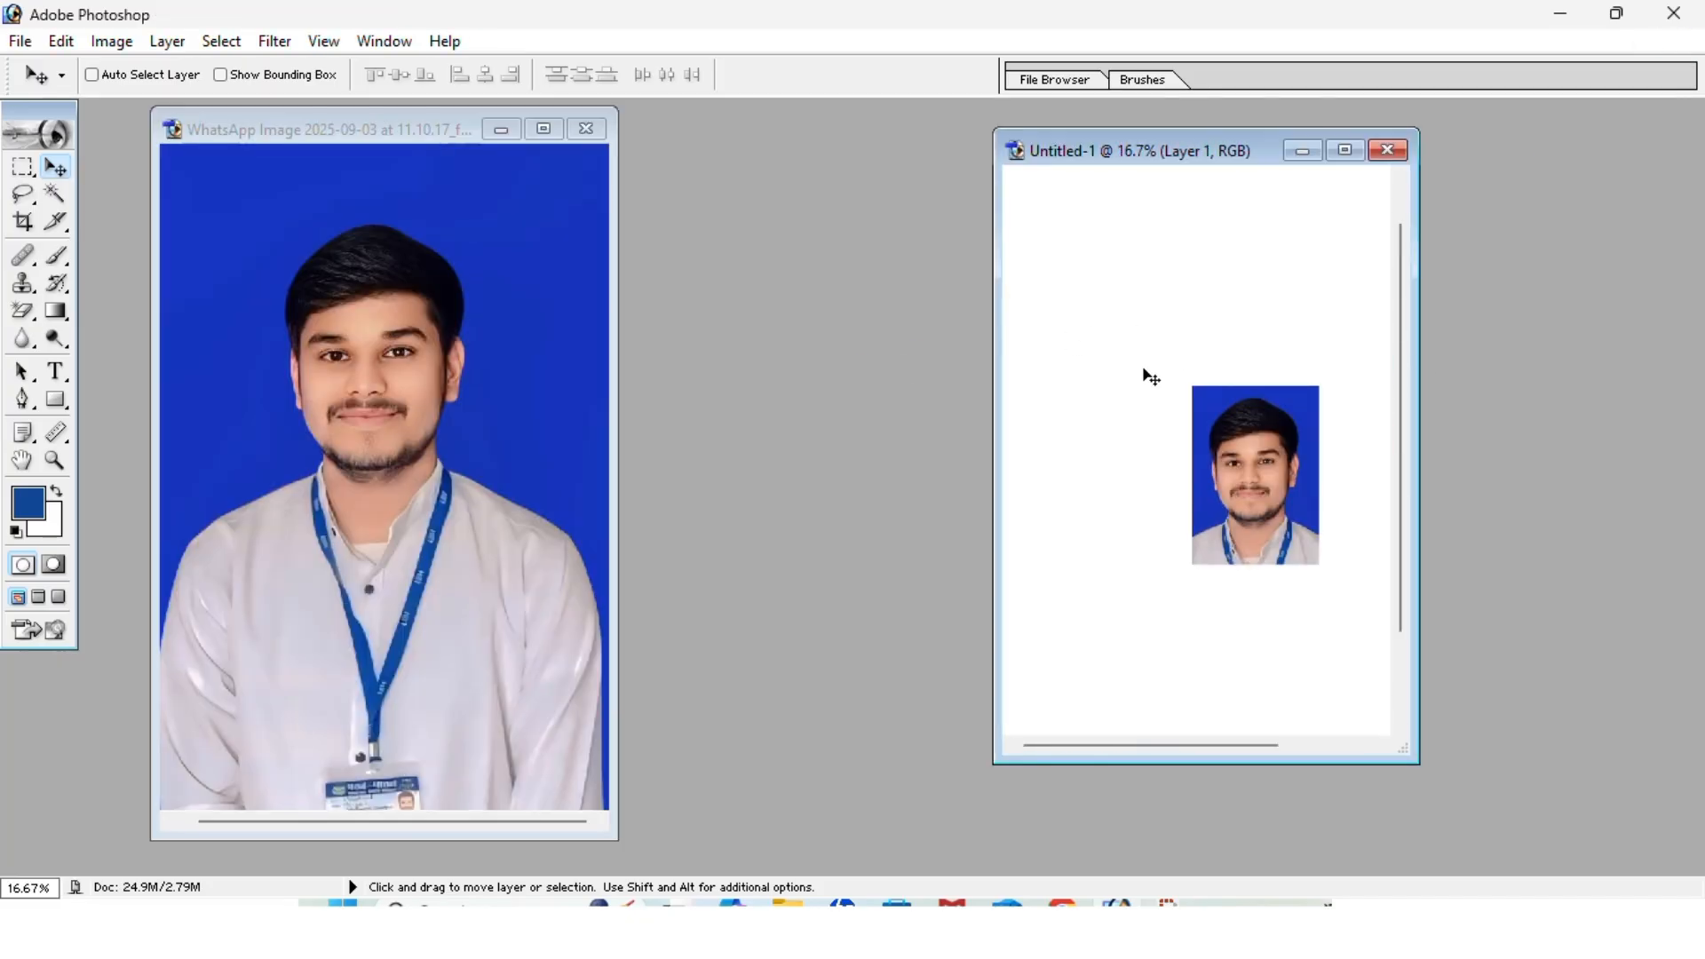
key("ctrl+plus")
Try copying the existing portrait selection into Untitled-1 with a 10 px feather, and undo the copies
left_click(23, 166)
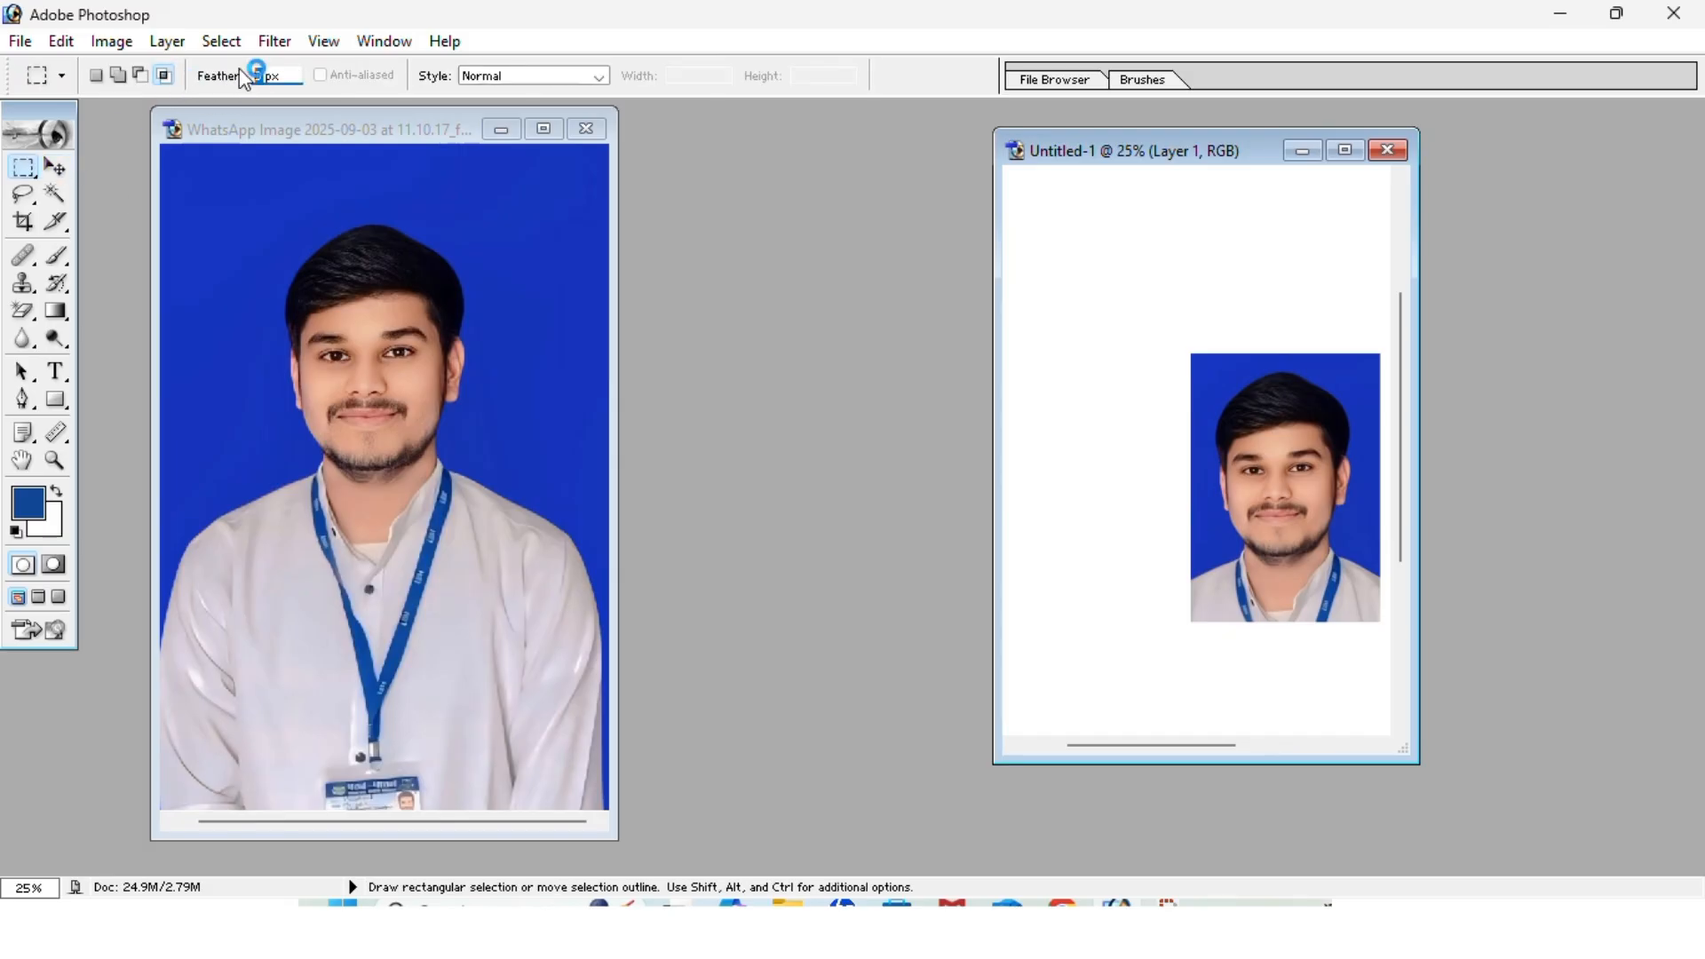
type("10")
left_click(55, 166)
left_click(352, 449)
left_click_drag(353, 444, 1155, 393)
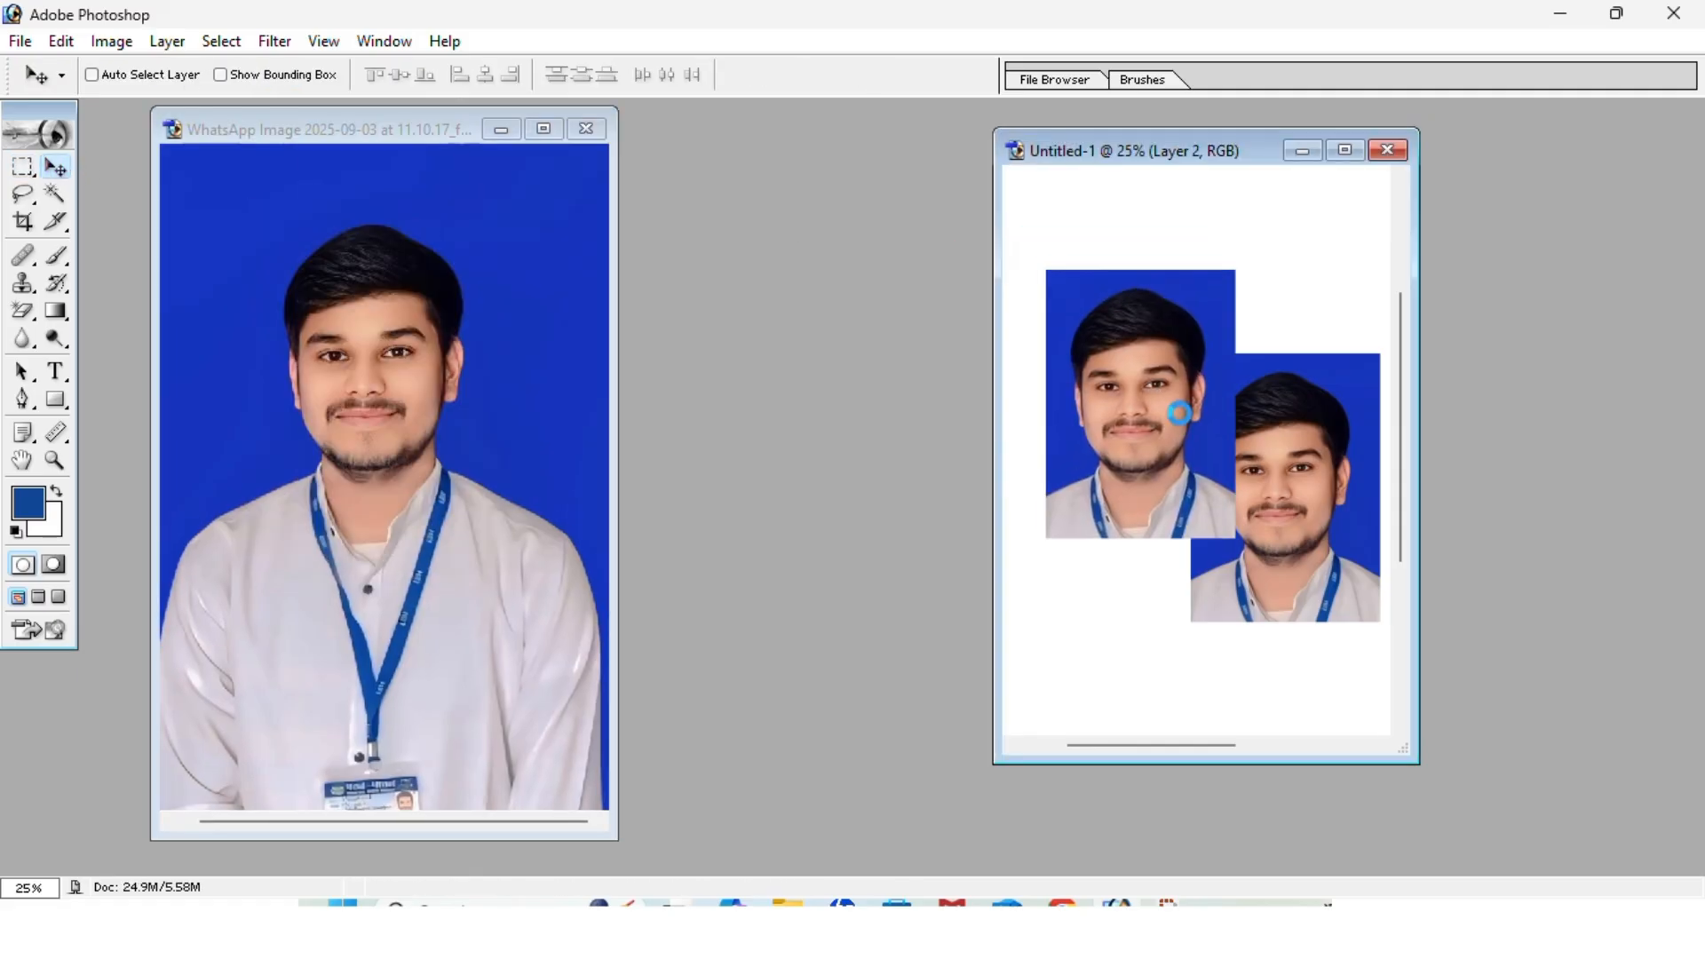
key("ctrl+alt+z")
key("ctrl+alt+z")
key("ctrl+alt+z")
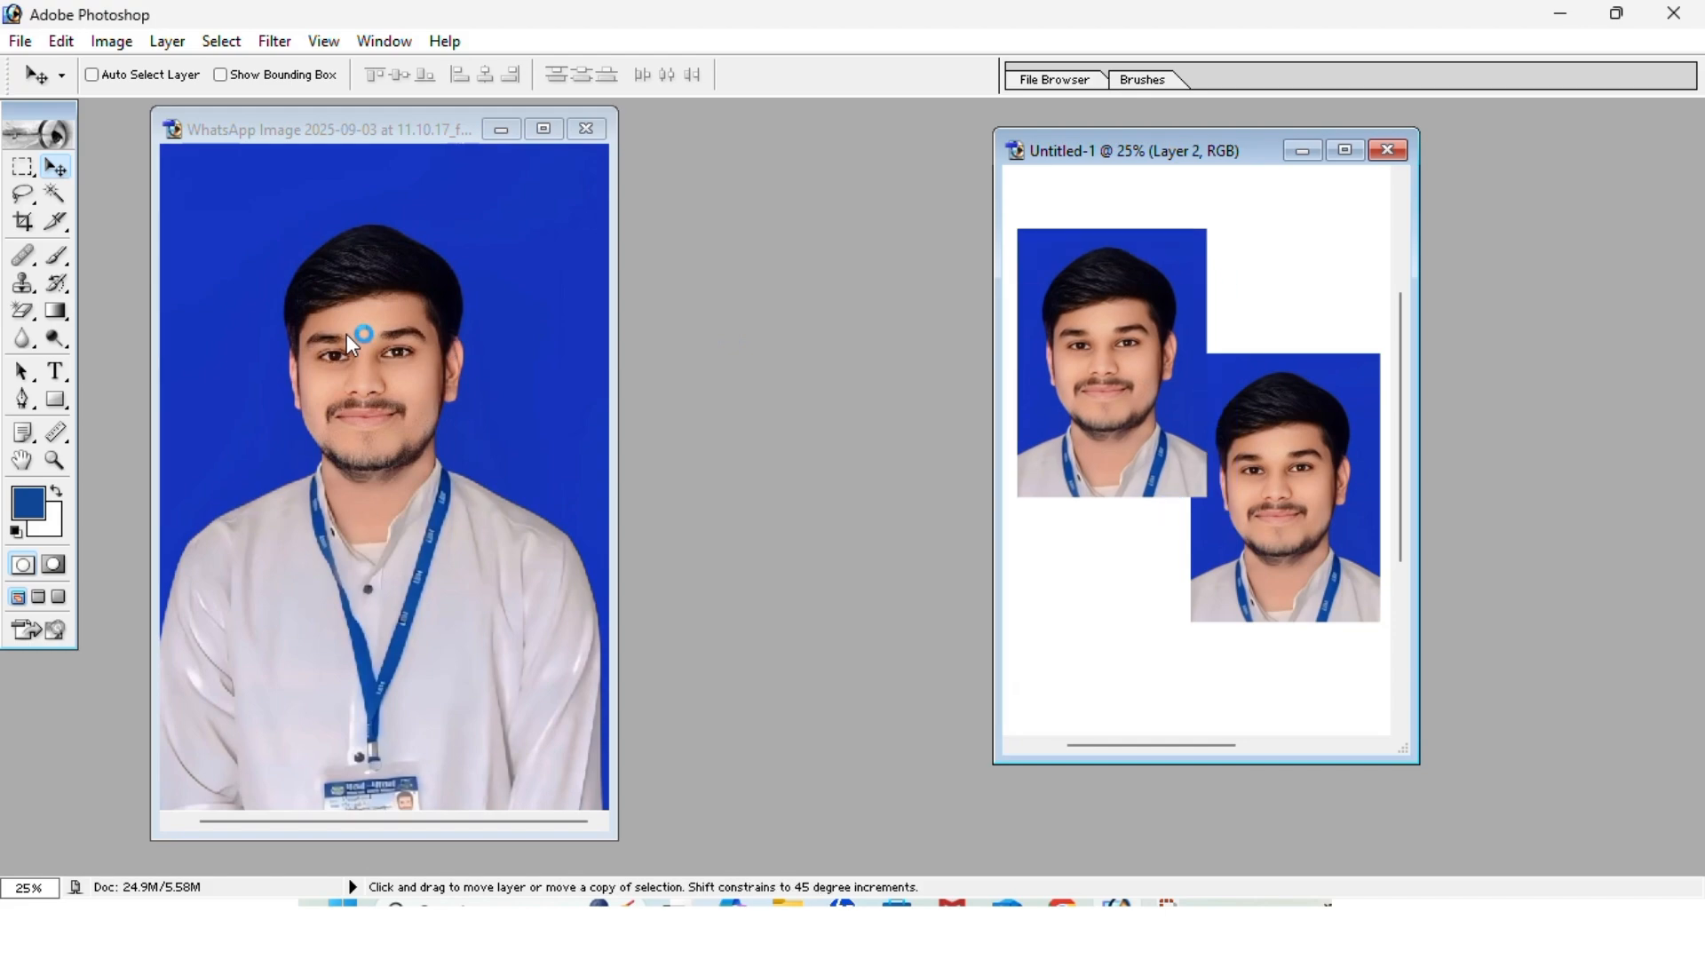
Set the Rectangular Marquee feather to 50 px and draw a new selection around the portrait's head and chest
left_click(23, 168)
left_click_drag(251, 200, 504, 558)
left_click(278, 183)
type("50")
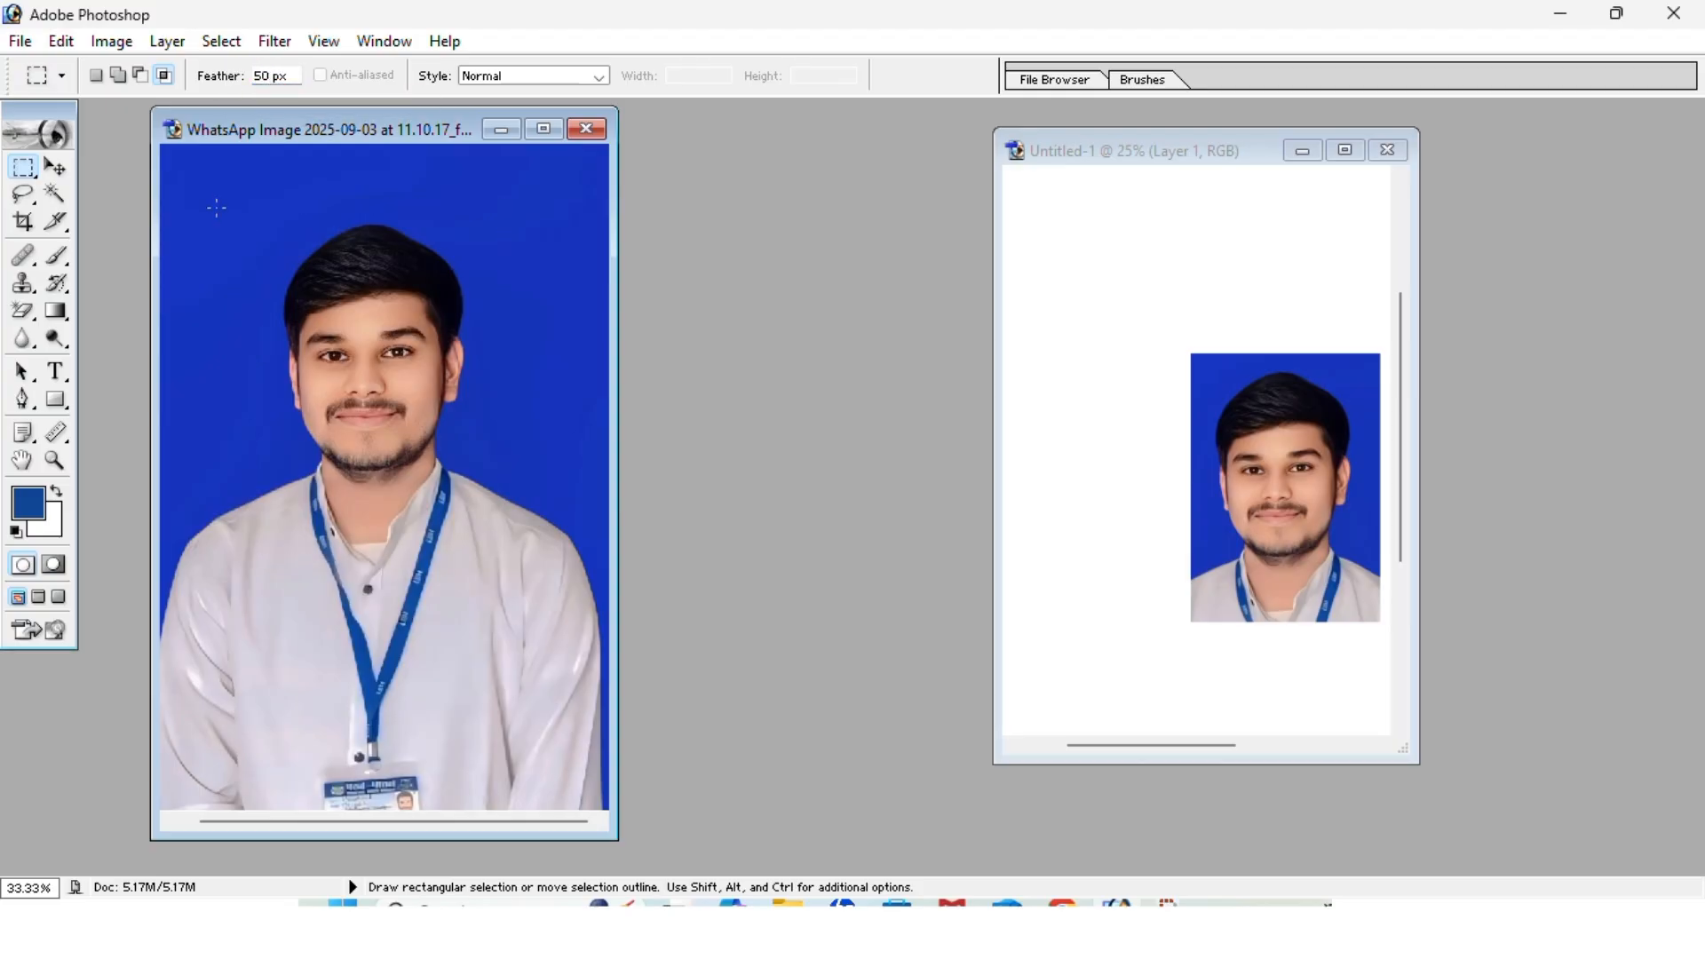
left_click_drag(492, 561, 535, 628)
Copy the feathered selection into Untitled-1, widen the document window and place the copy right of the sharp-edged portrait
left_click(55, 166)
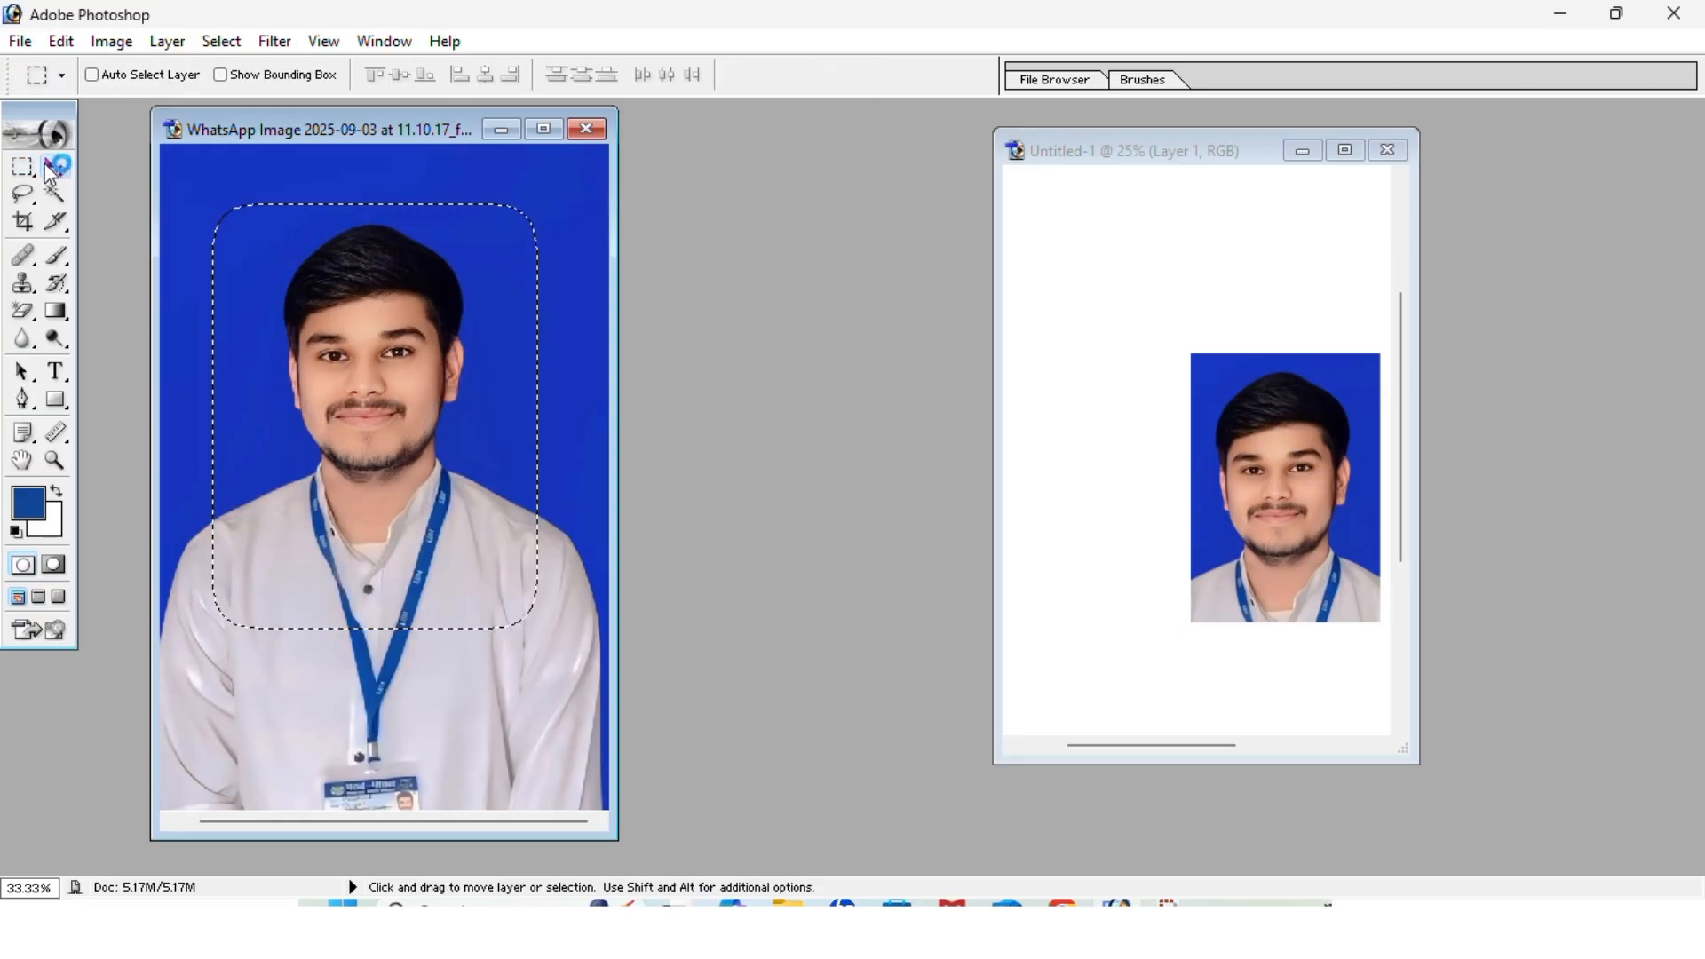
left_click_drag(379, 386, 1092, 399)
left_click_drag(995, 408, 544, 411)
left_click_drag(655, 418, 1145, 400)
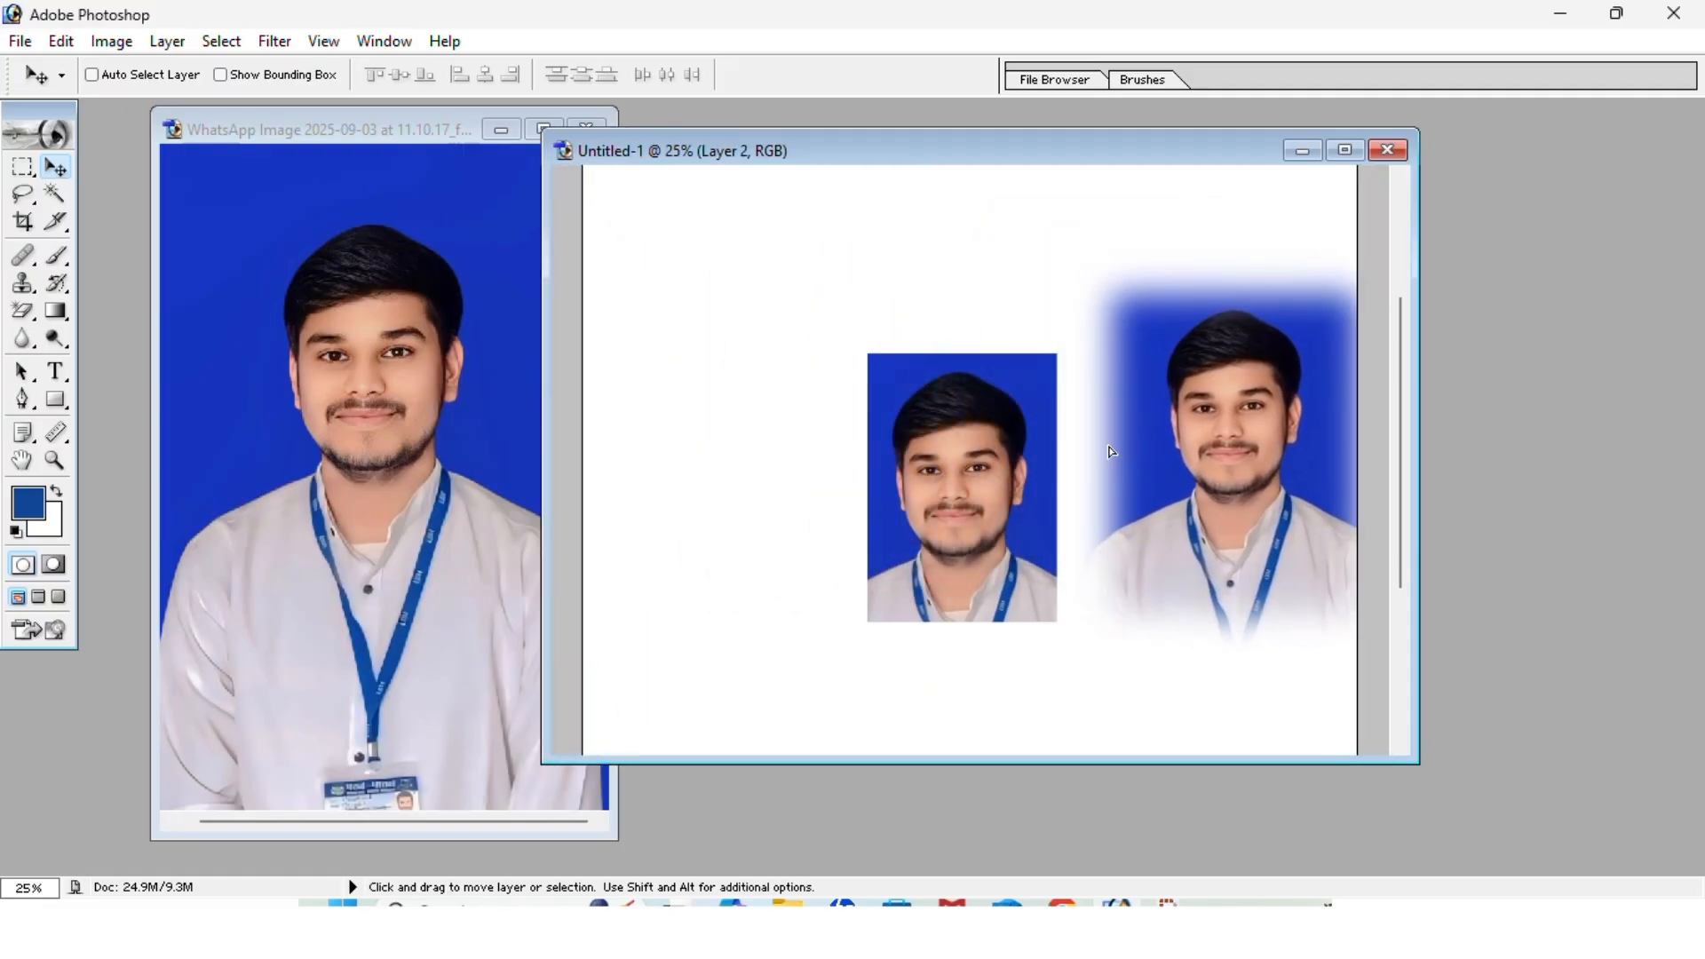
mouse_move(989, 456)
left_mouse_down()
mouse_move(811, 418)
mouse_move(992, 431)
left_mouse_up()
left_click_drag(1218, 408, 1250, 390)
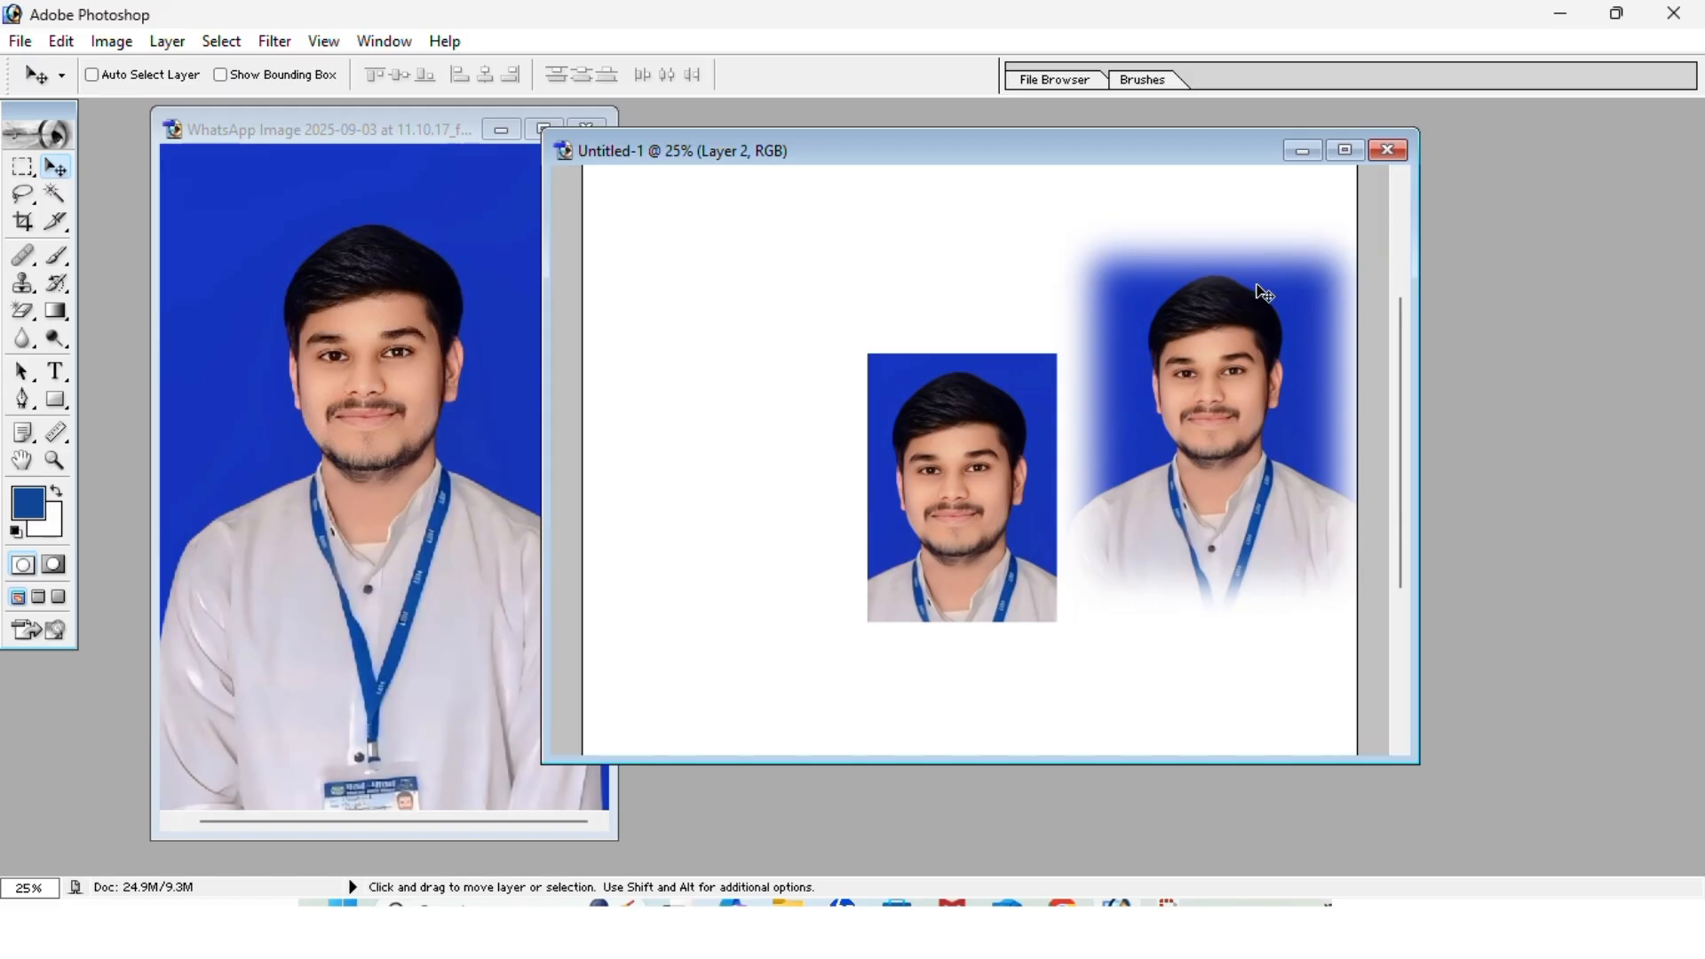
Make the sharp-edged portrait's layer active and move it up and left, level with the feathered copy
left_click_drag(986, 490, 826, 436)
right_click(977, 475)
left_click(1009, 487)
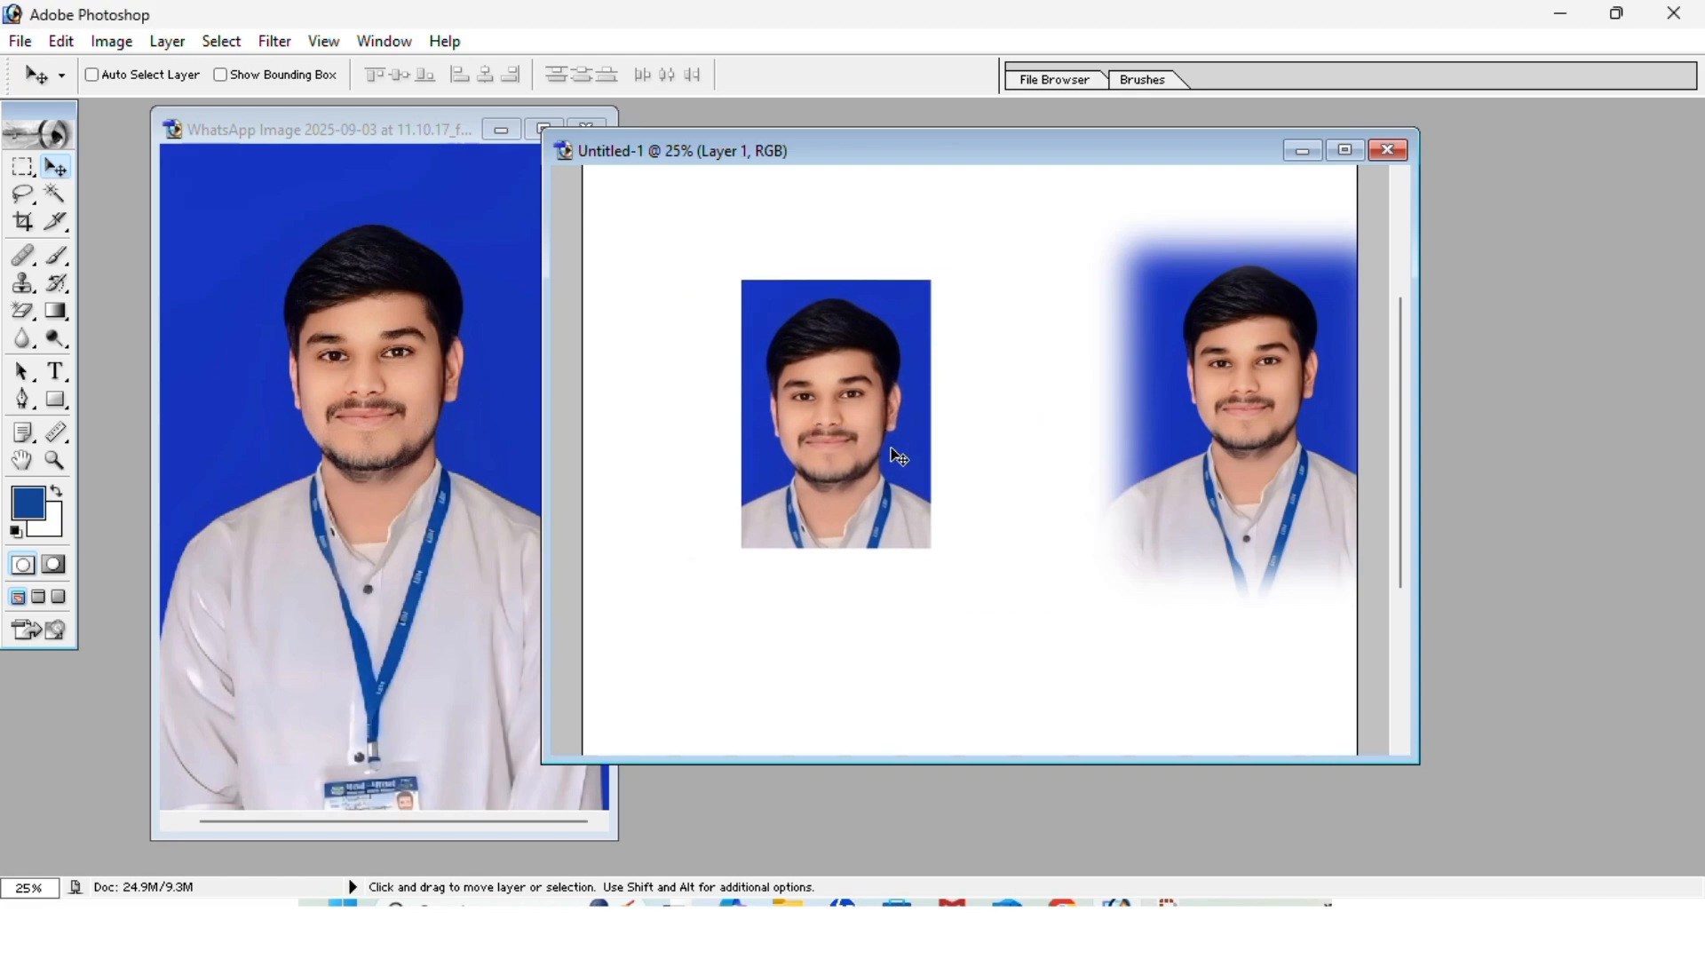
left_click_drag(896, 454, 936, 449)
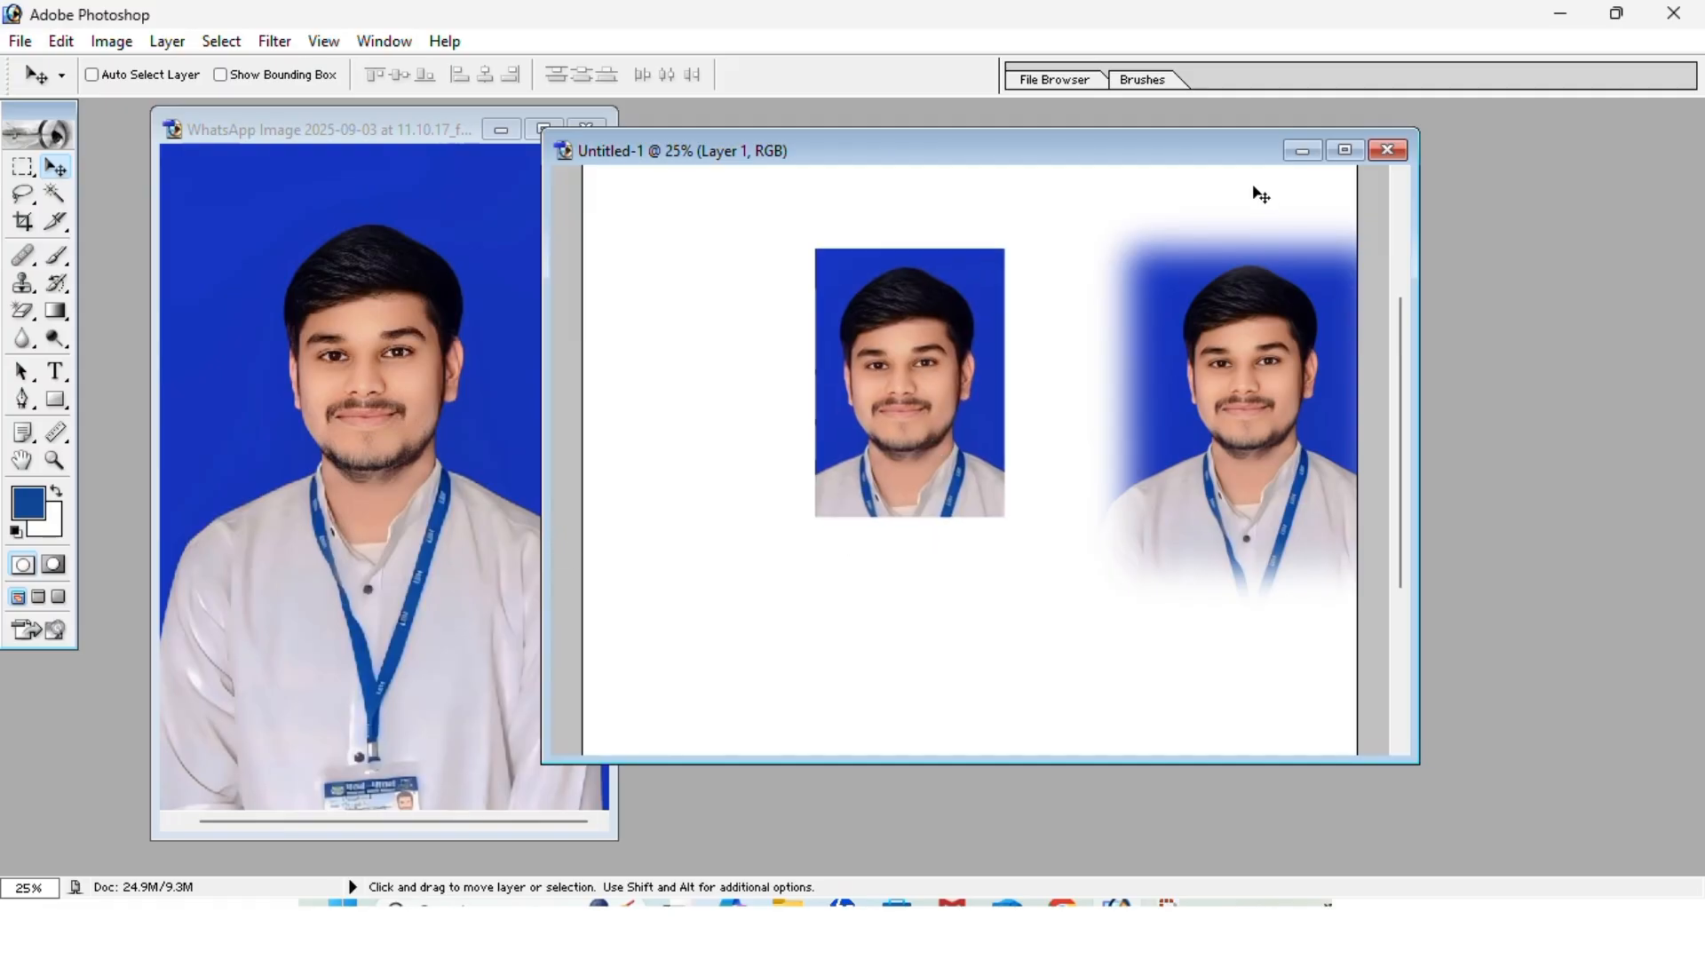
Close Untitled-1 without saving it and clear the feathered selection on the portrait
left_click(1387, 150)
left_click(852, 367)
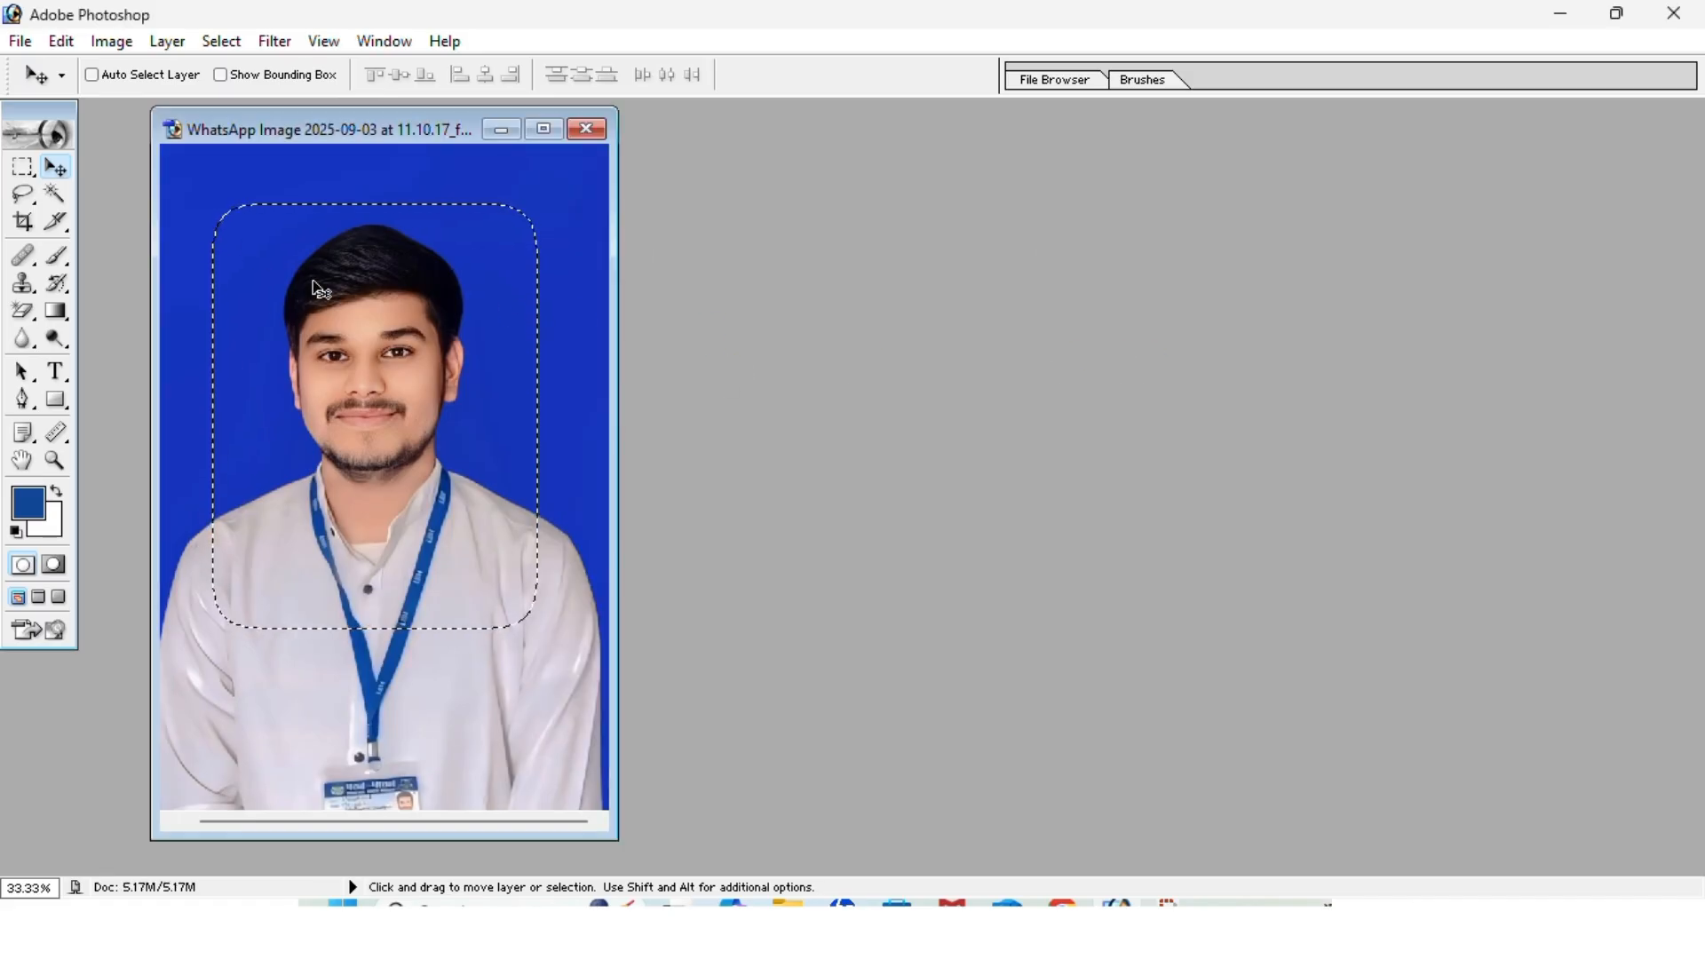
left_click(23, 166)
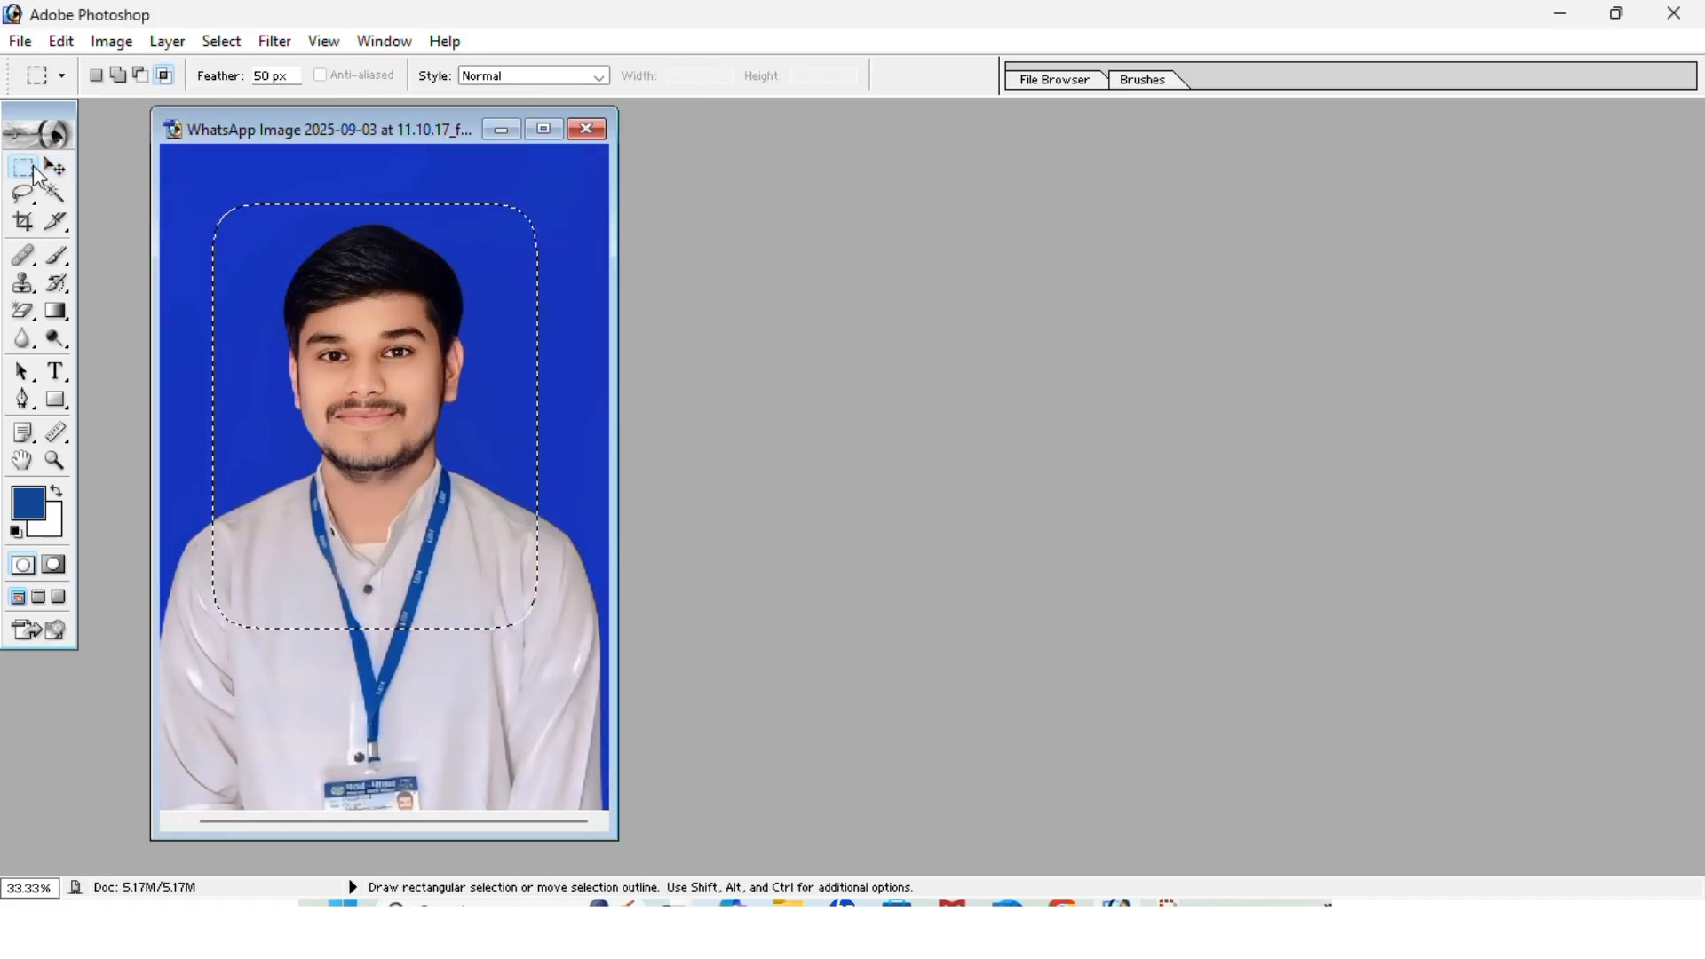
left_click(525, 175)
Create another new document with the A4 preset and move its window clear of the portrait
key("ctrl+n")
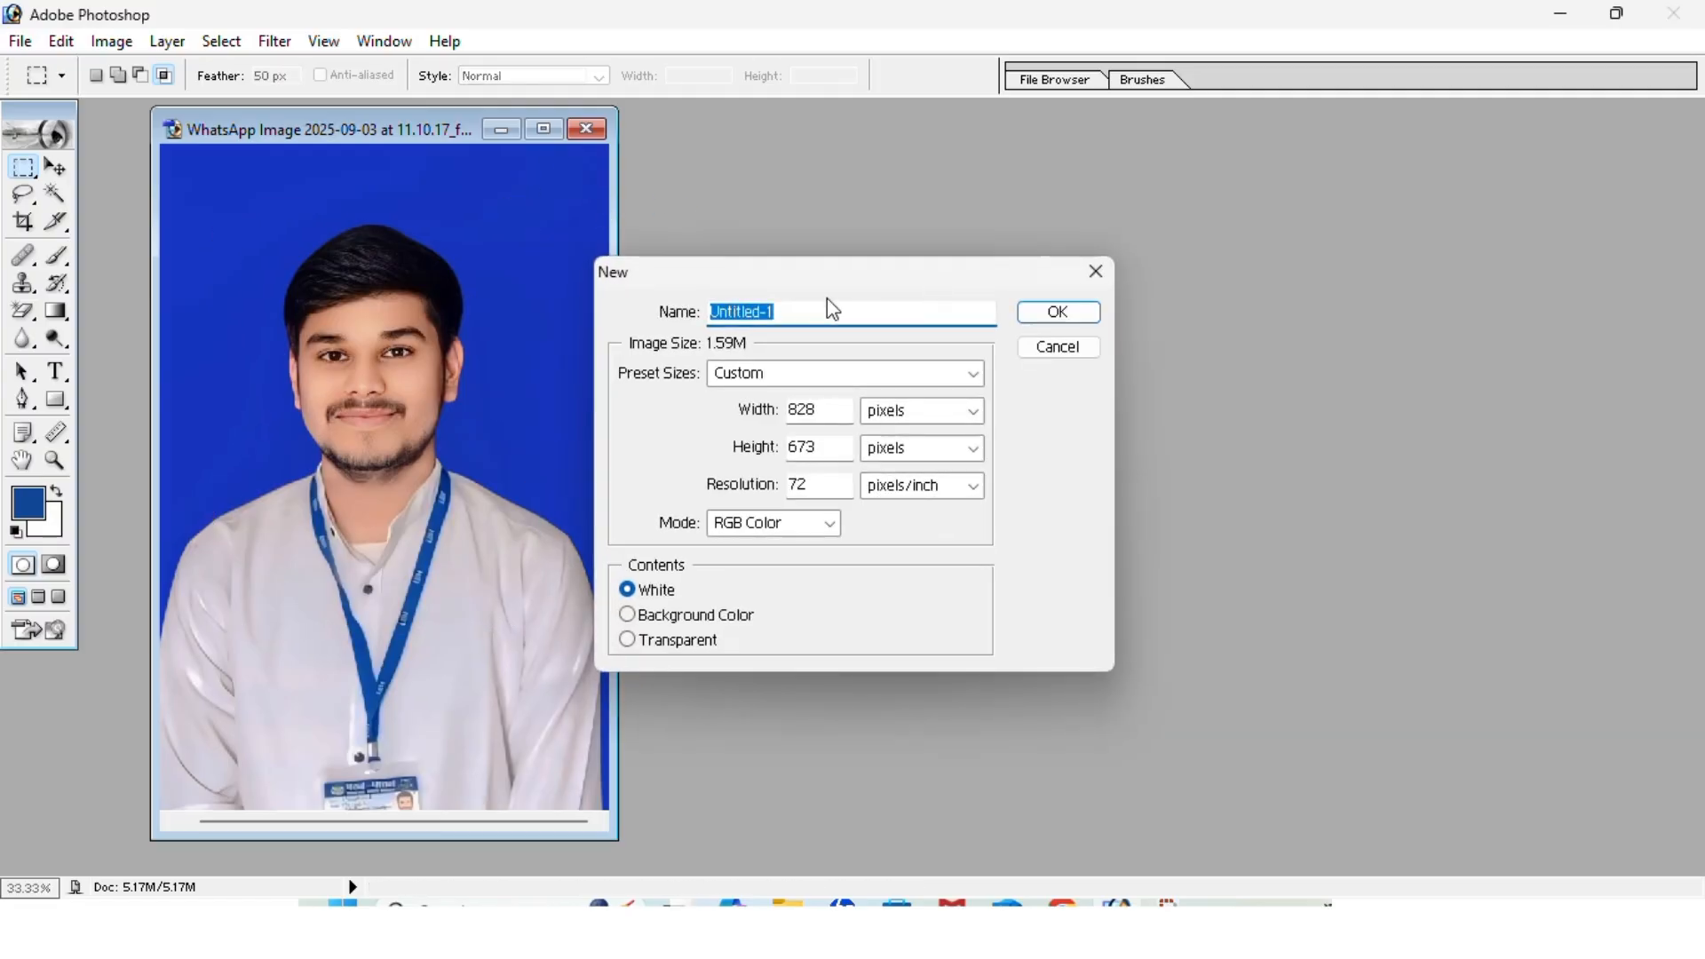
left_click(823, 380)
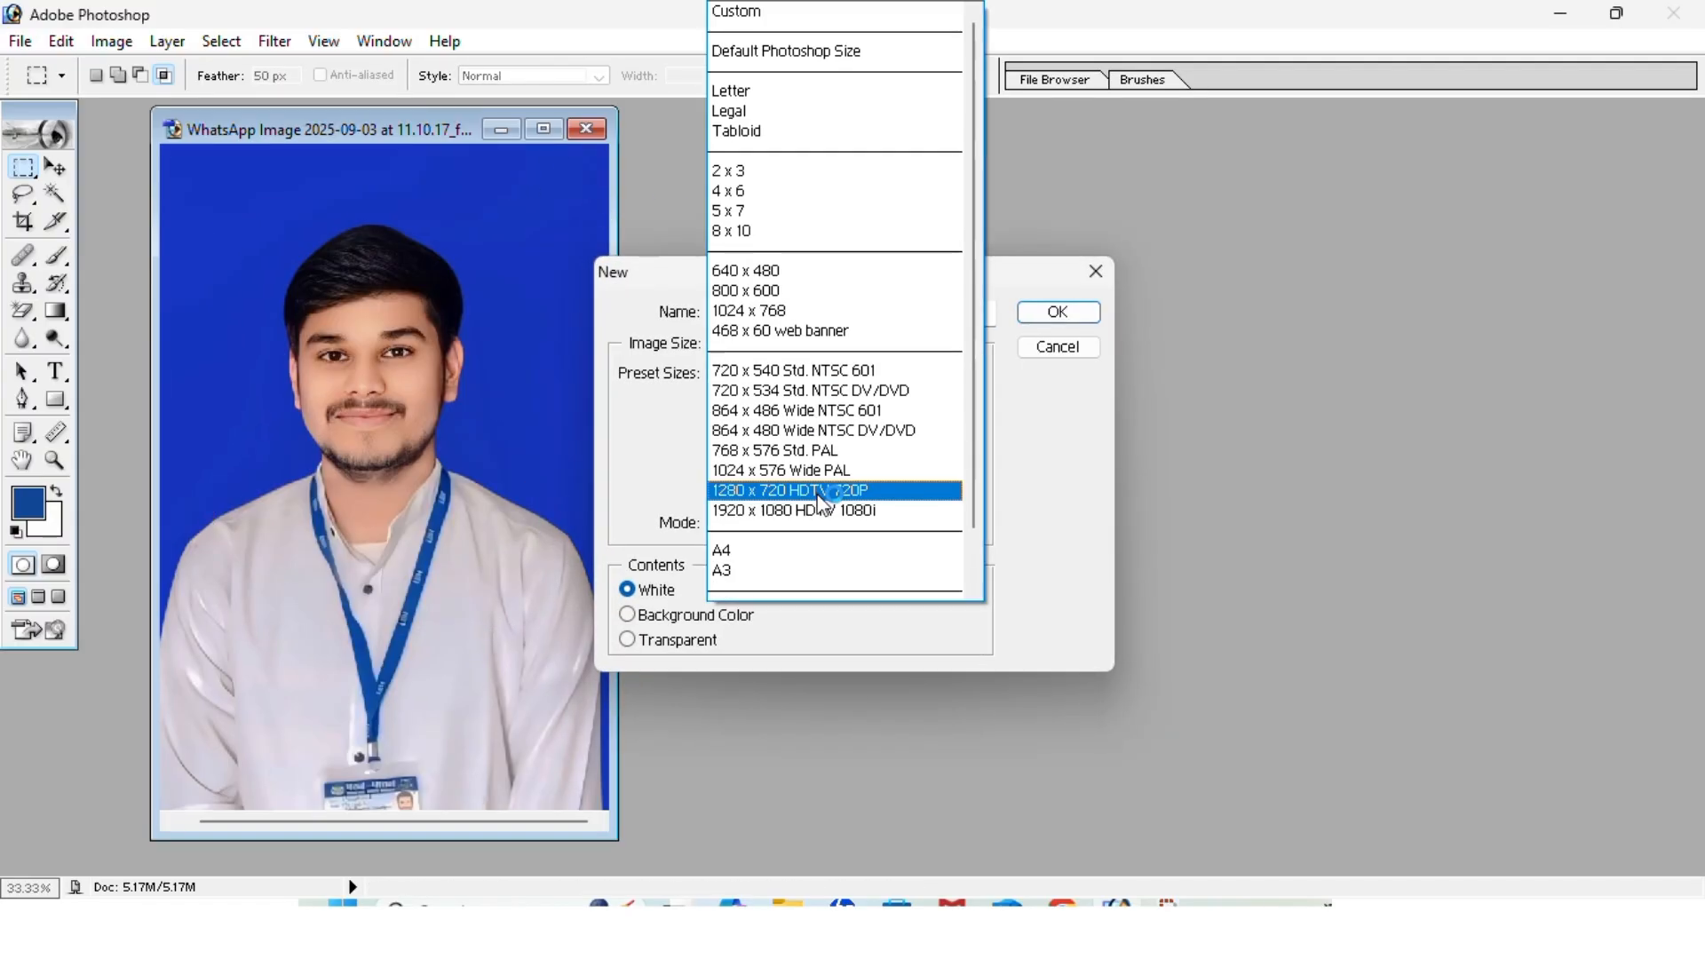
left_click(808, 553)
key("Return")
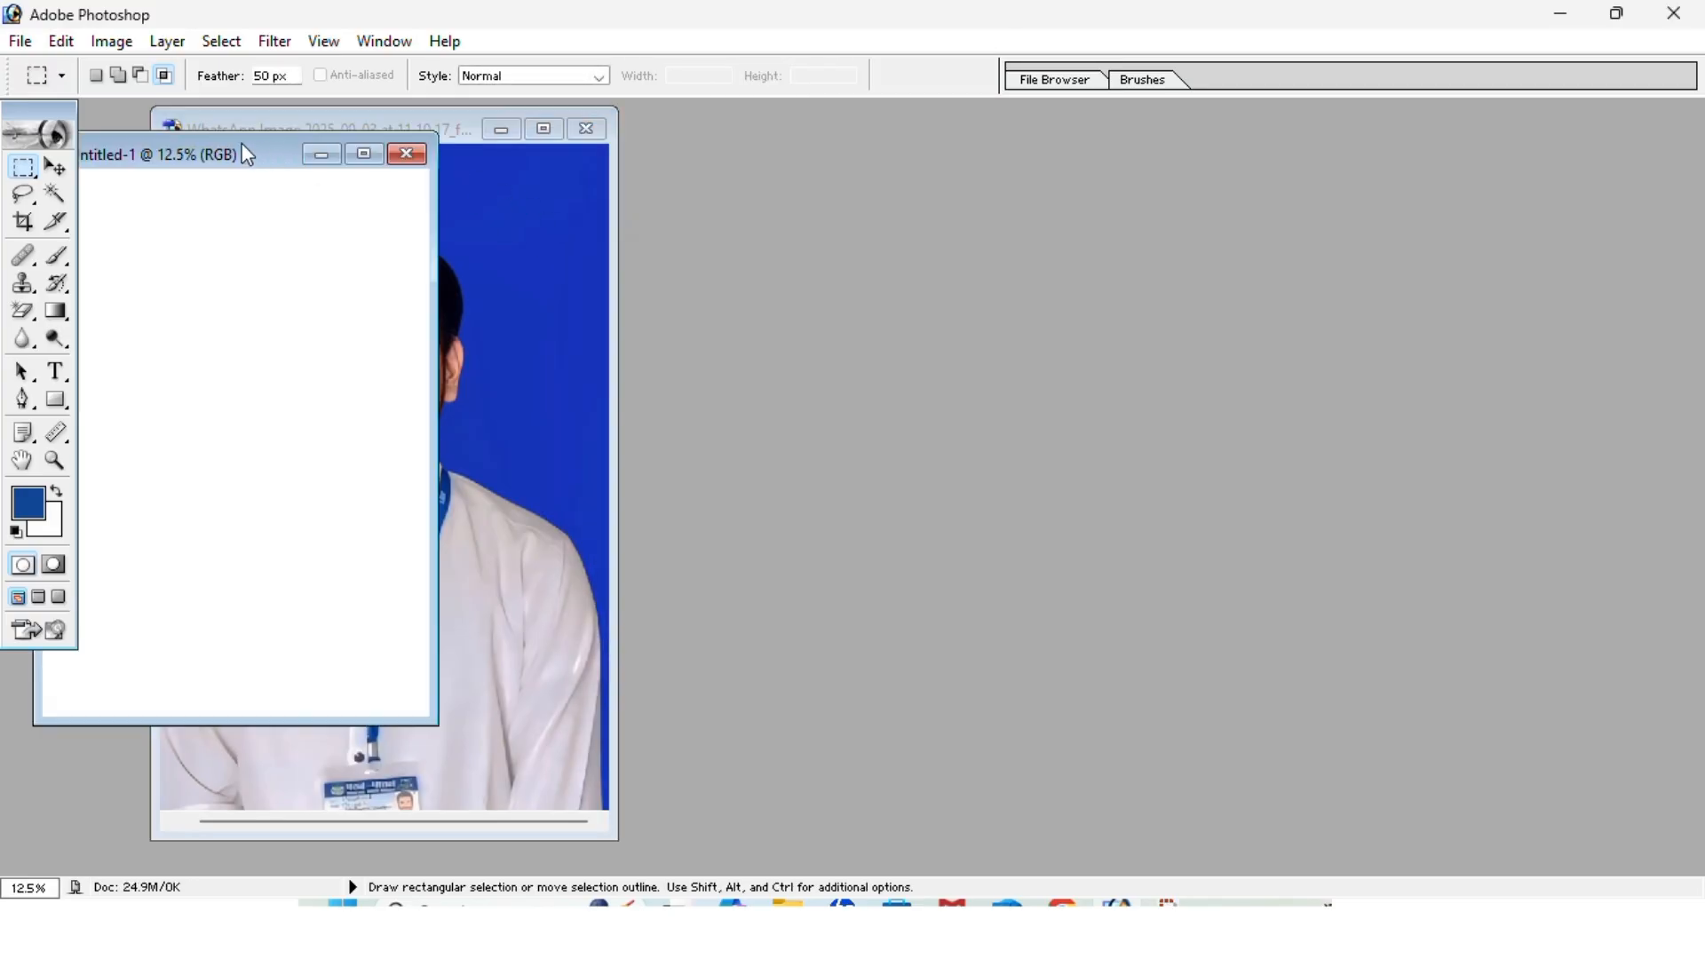
left_click_drag(258, 149, 1302, 178)
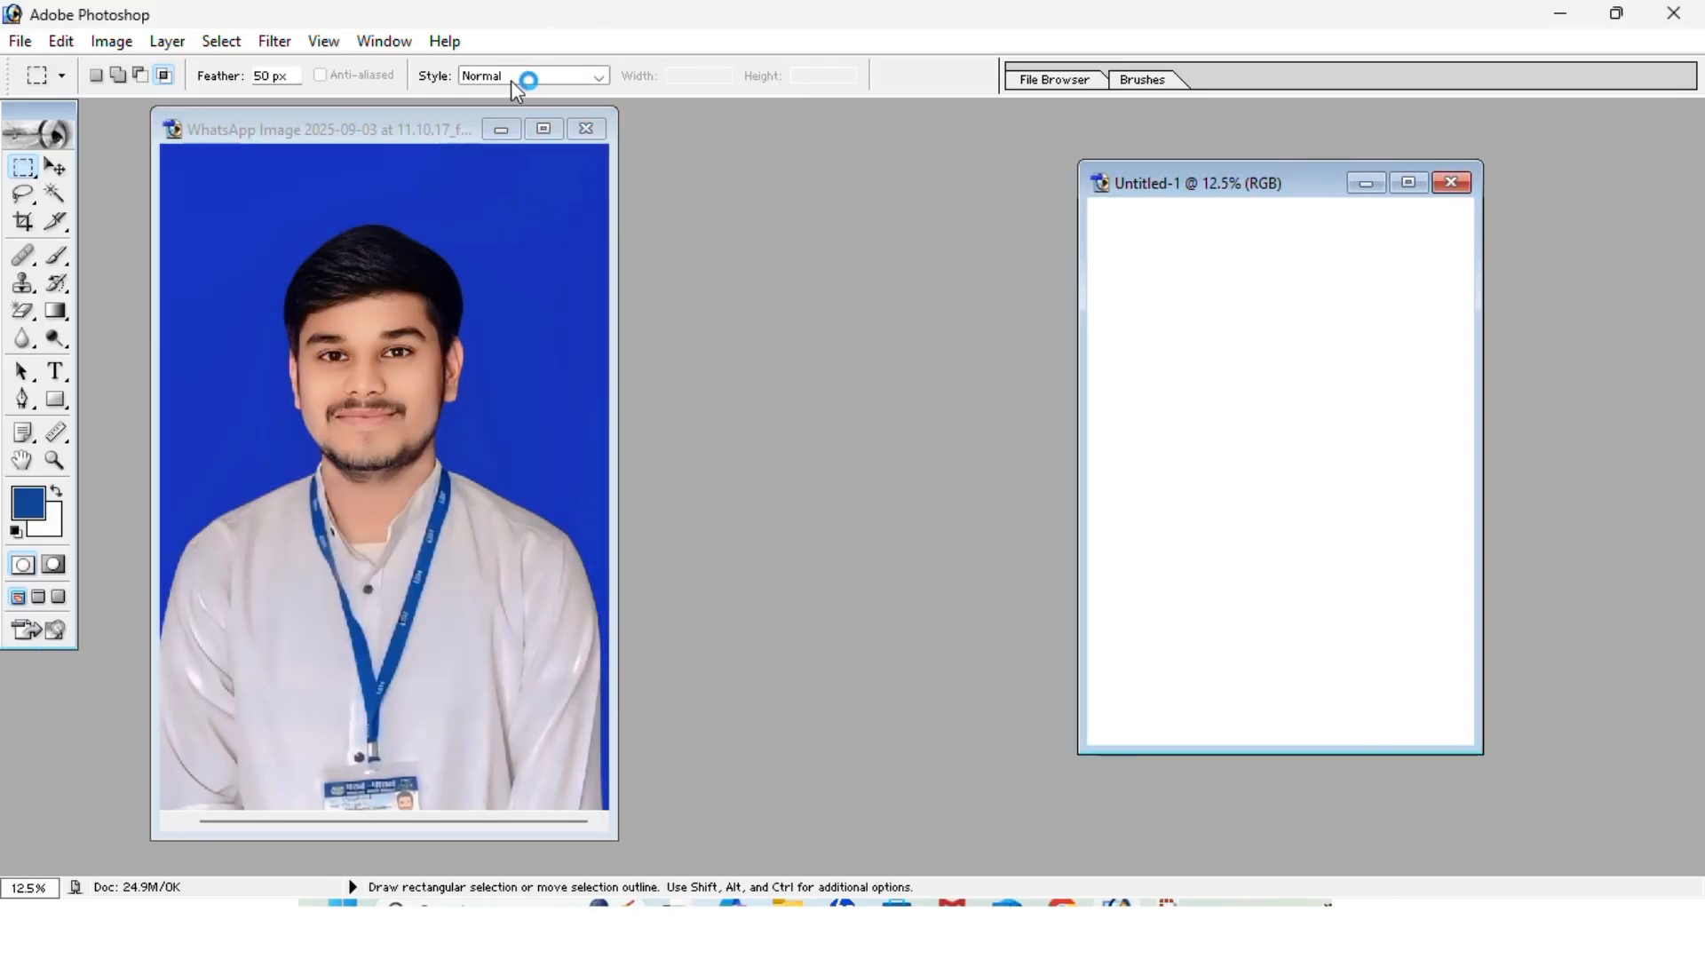
Draw a 50 px feathered selection around the portrait's head and shoulders and copy it into the new A4 document
left_click(252, 203)
left_click_drag(239, 195, 546, 563)
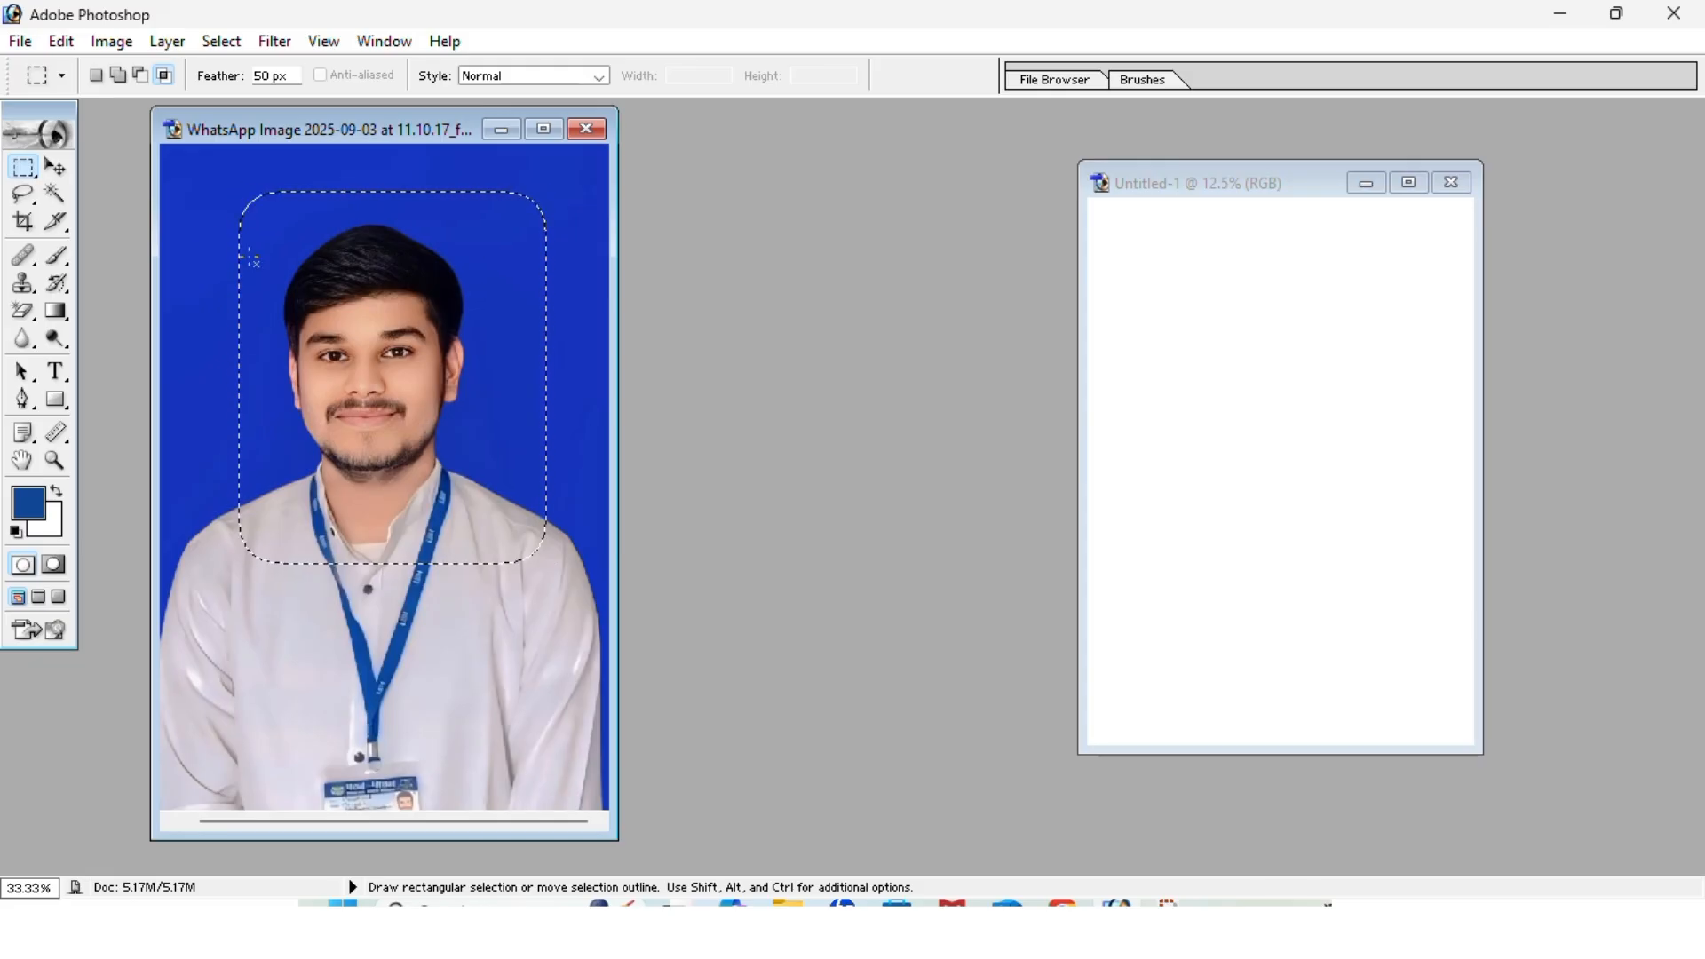
left_click(52, 169)
left_click_drag(426, 380, 1216, 360)
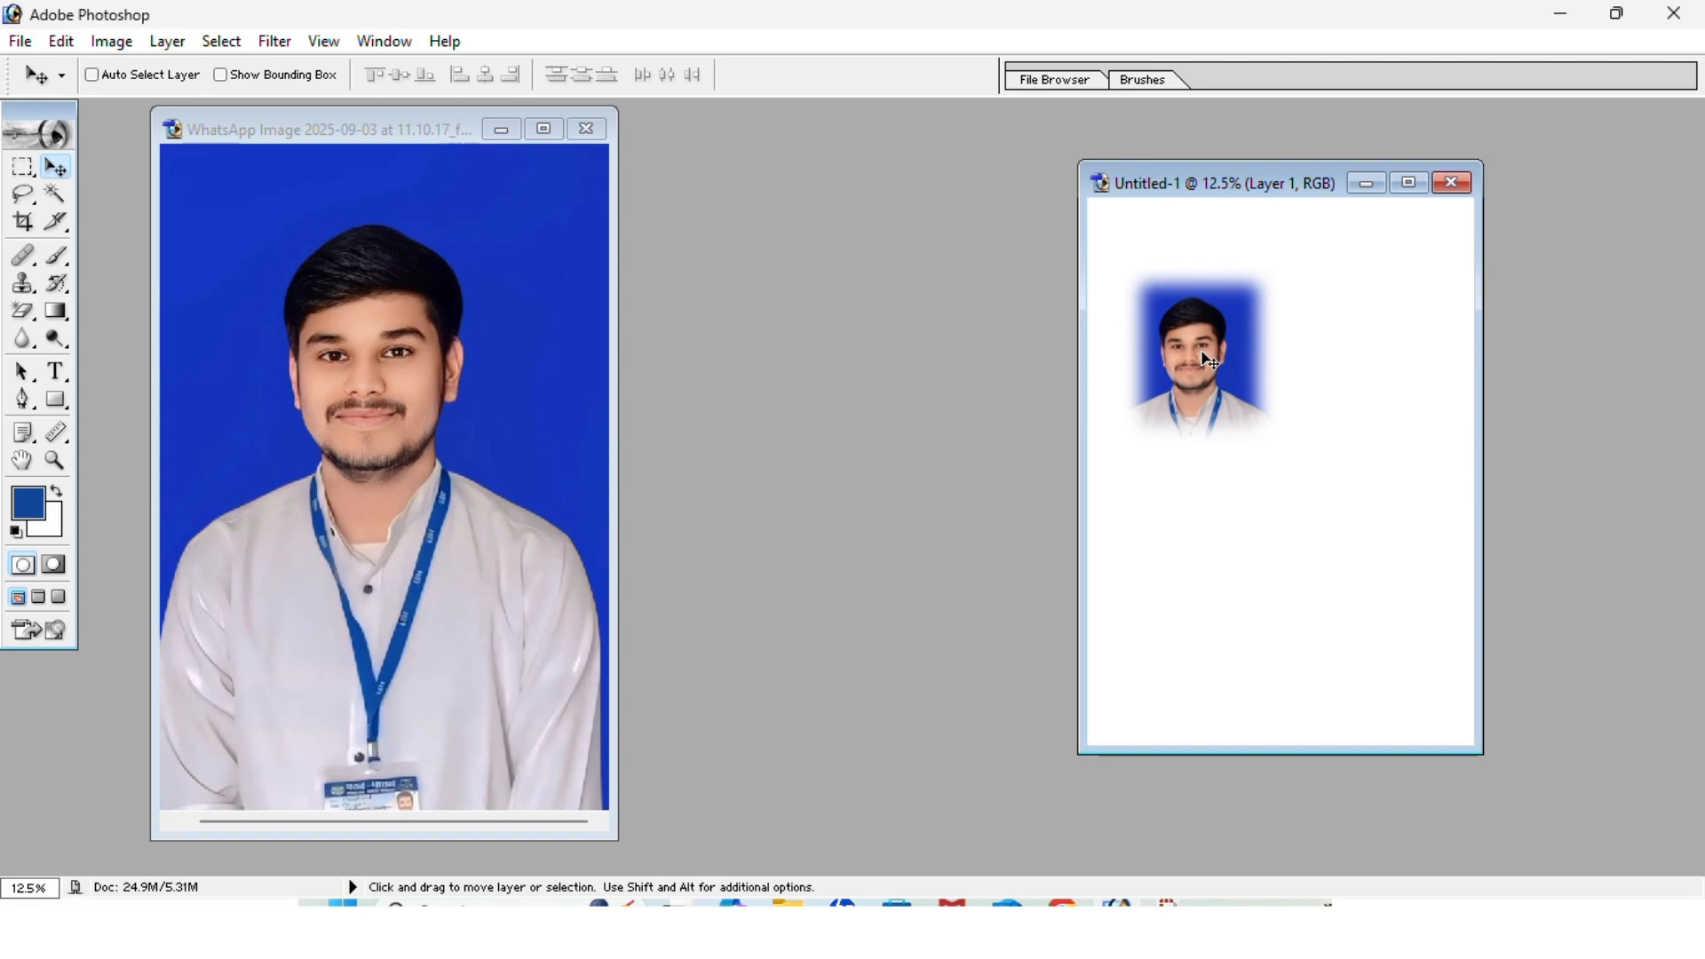
Set the Rectangular Marquee style to Fixed Aspect Ratio with a width of 2
left_click(23, 167)
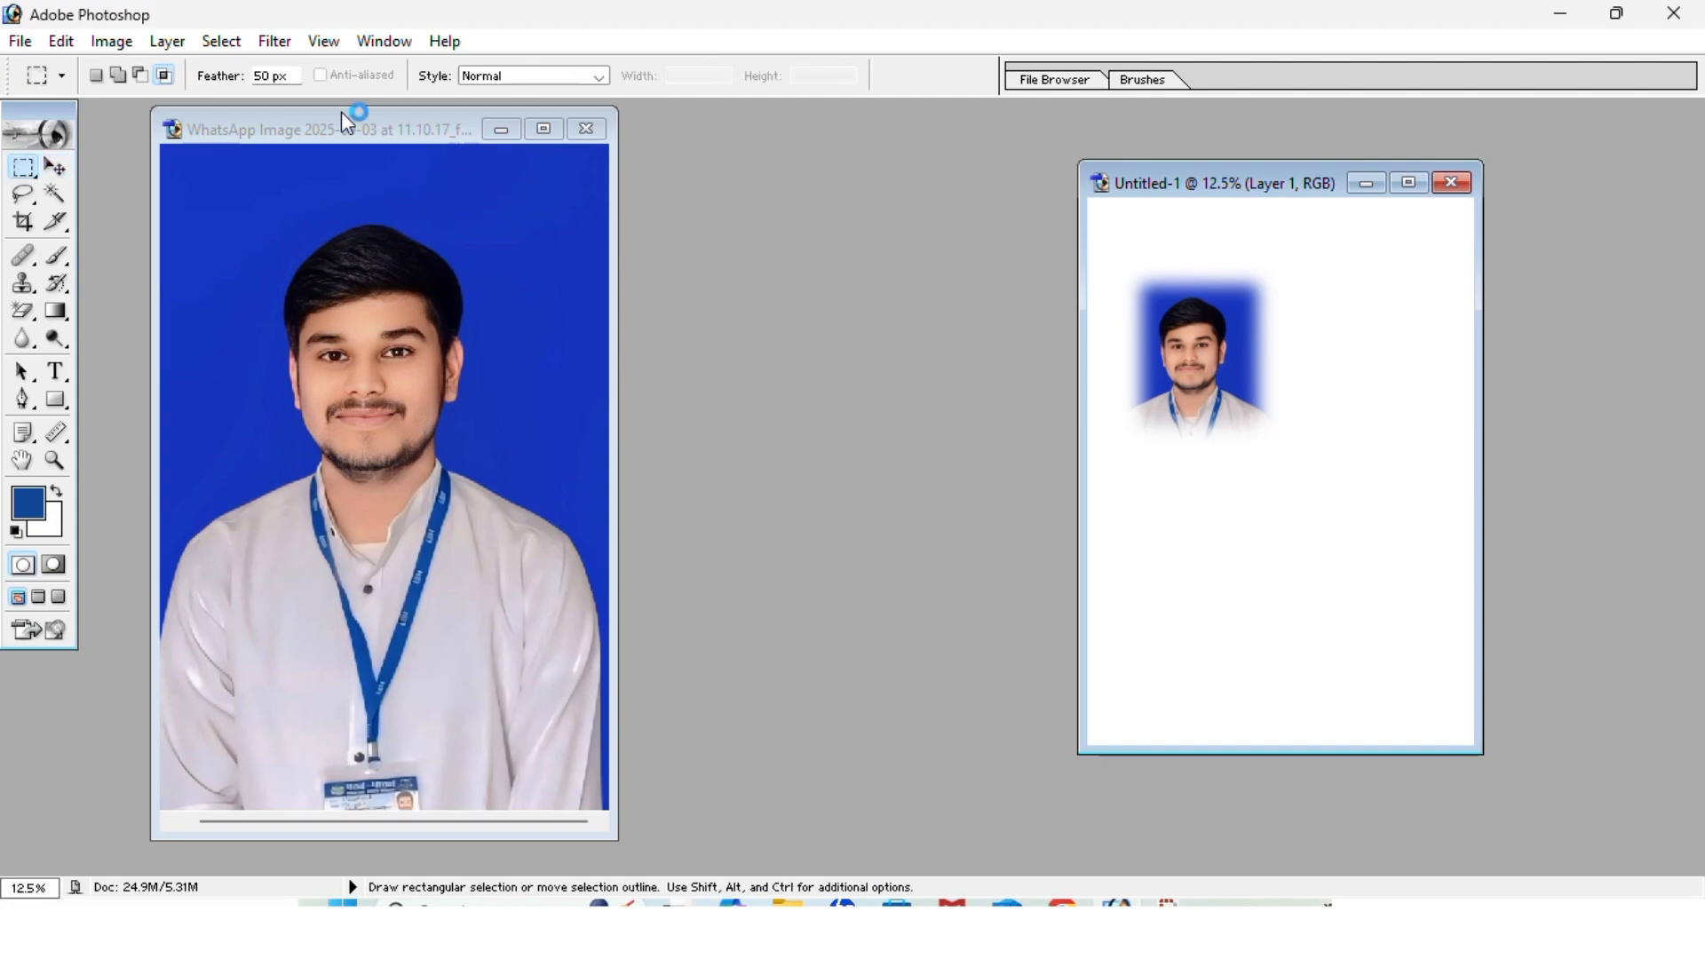
left_click(594, 76)
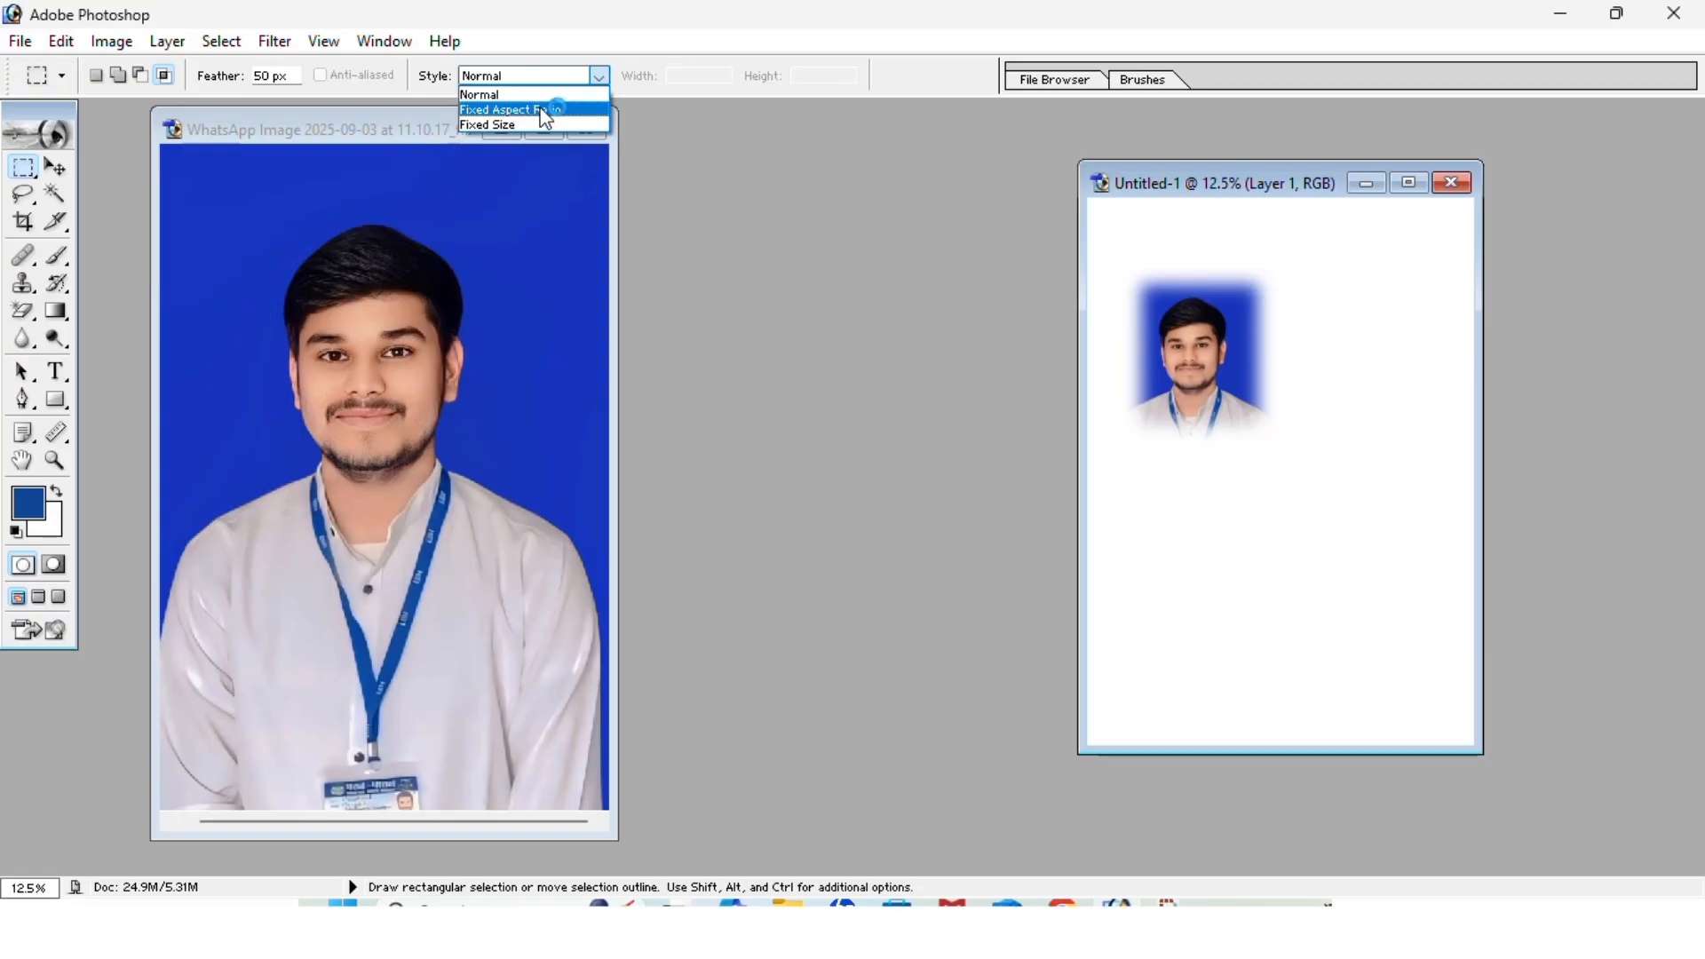
left_click(544, 110)
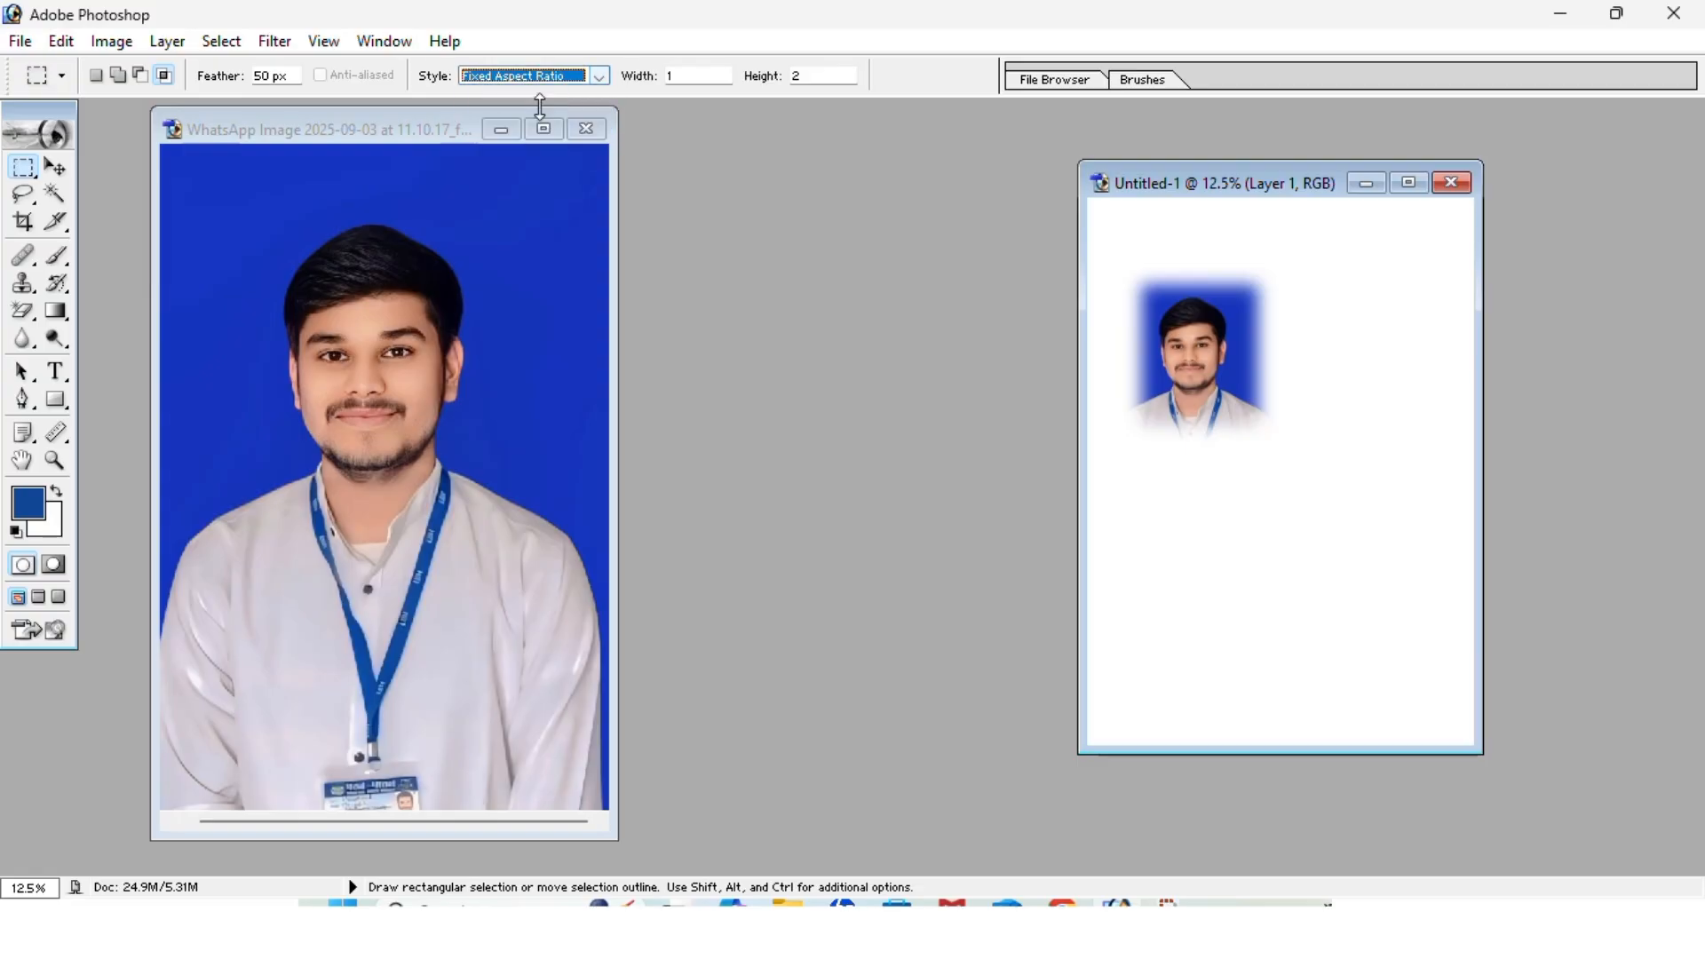
left_click(672, 76)
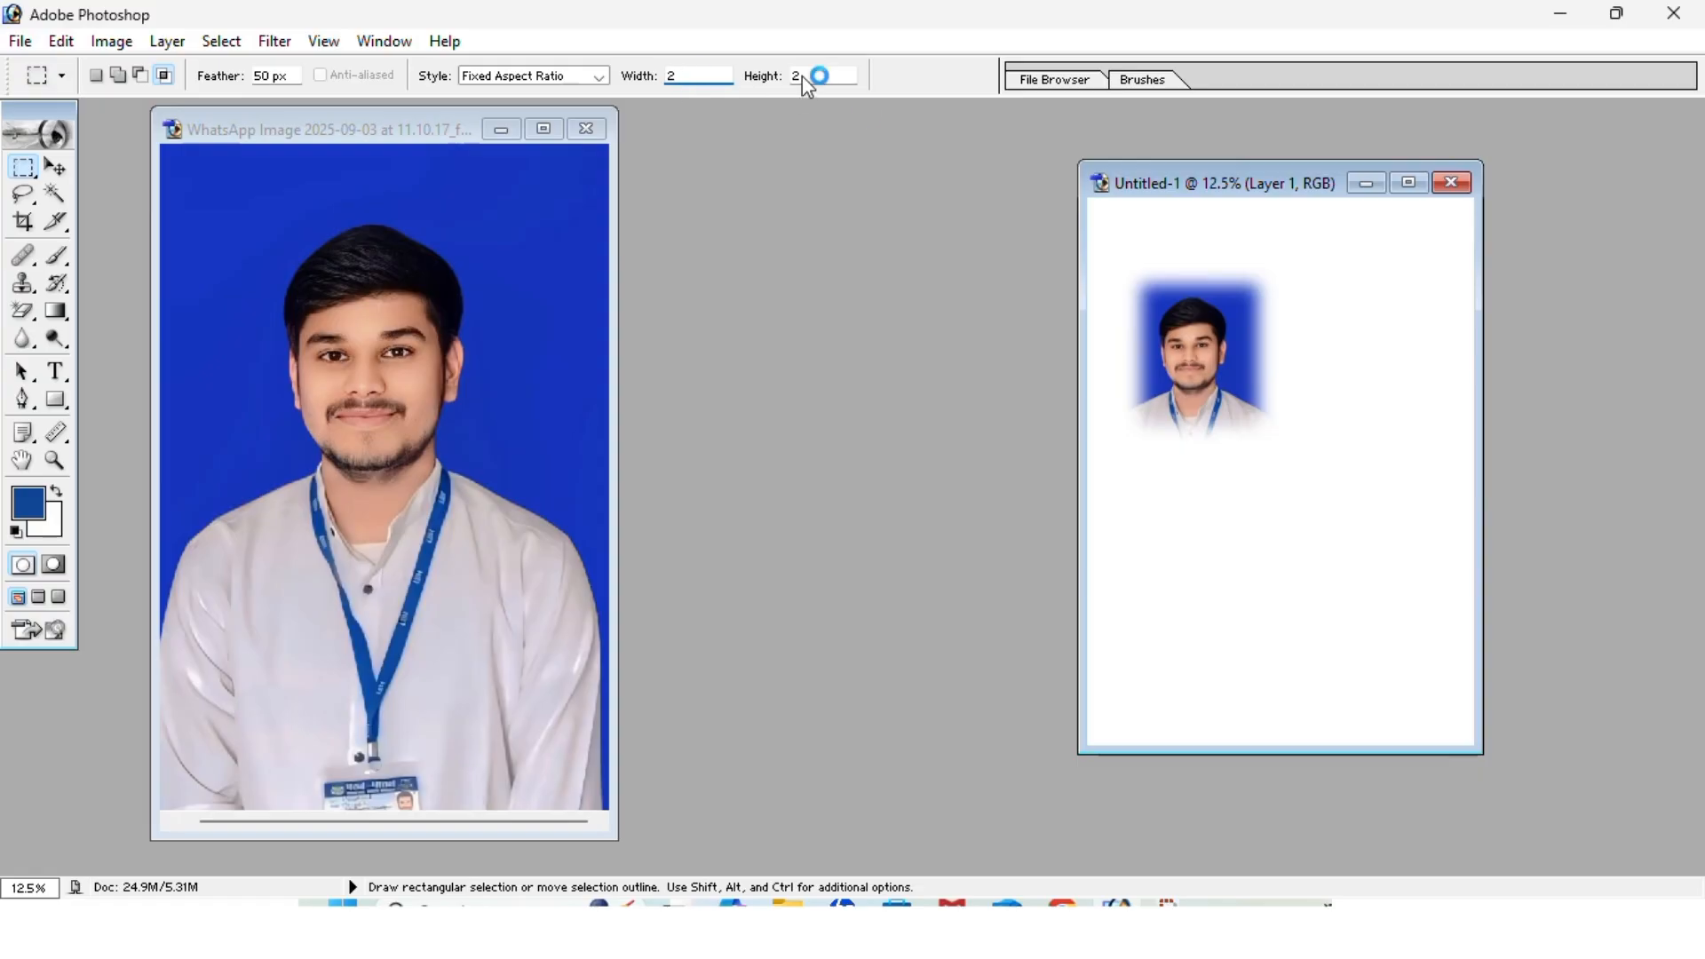
Draw a fixed-ratio selection around the portrait's head, set the feather to 0 px and redraw the selection as a square
left_click(224, 211)
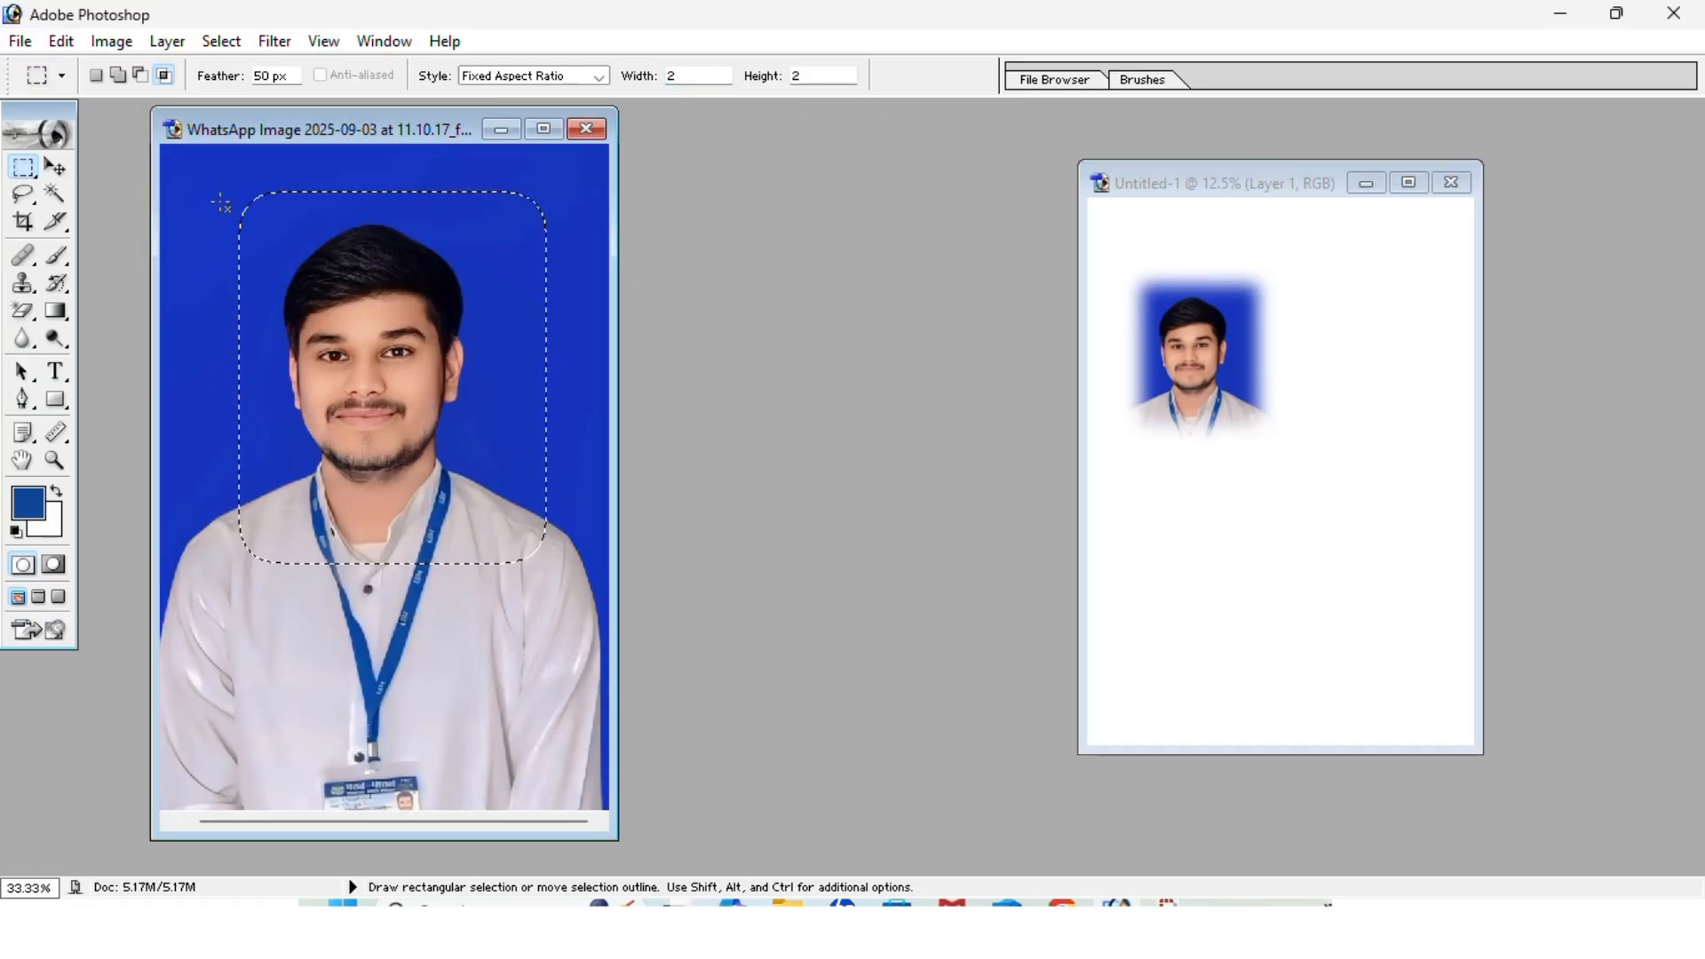
left_click_drag(543, 491, 529, 498)
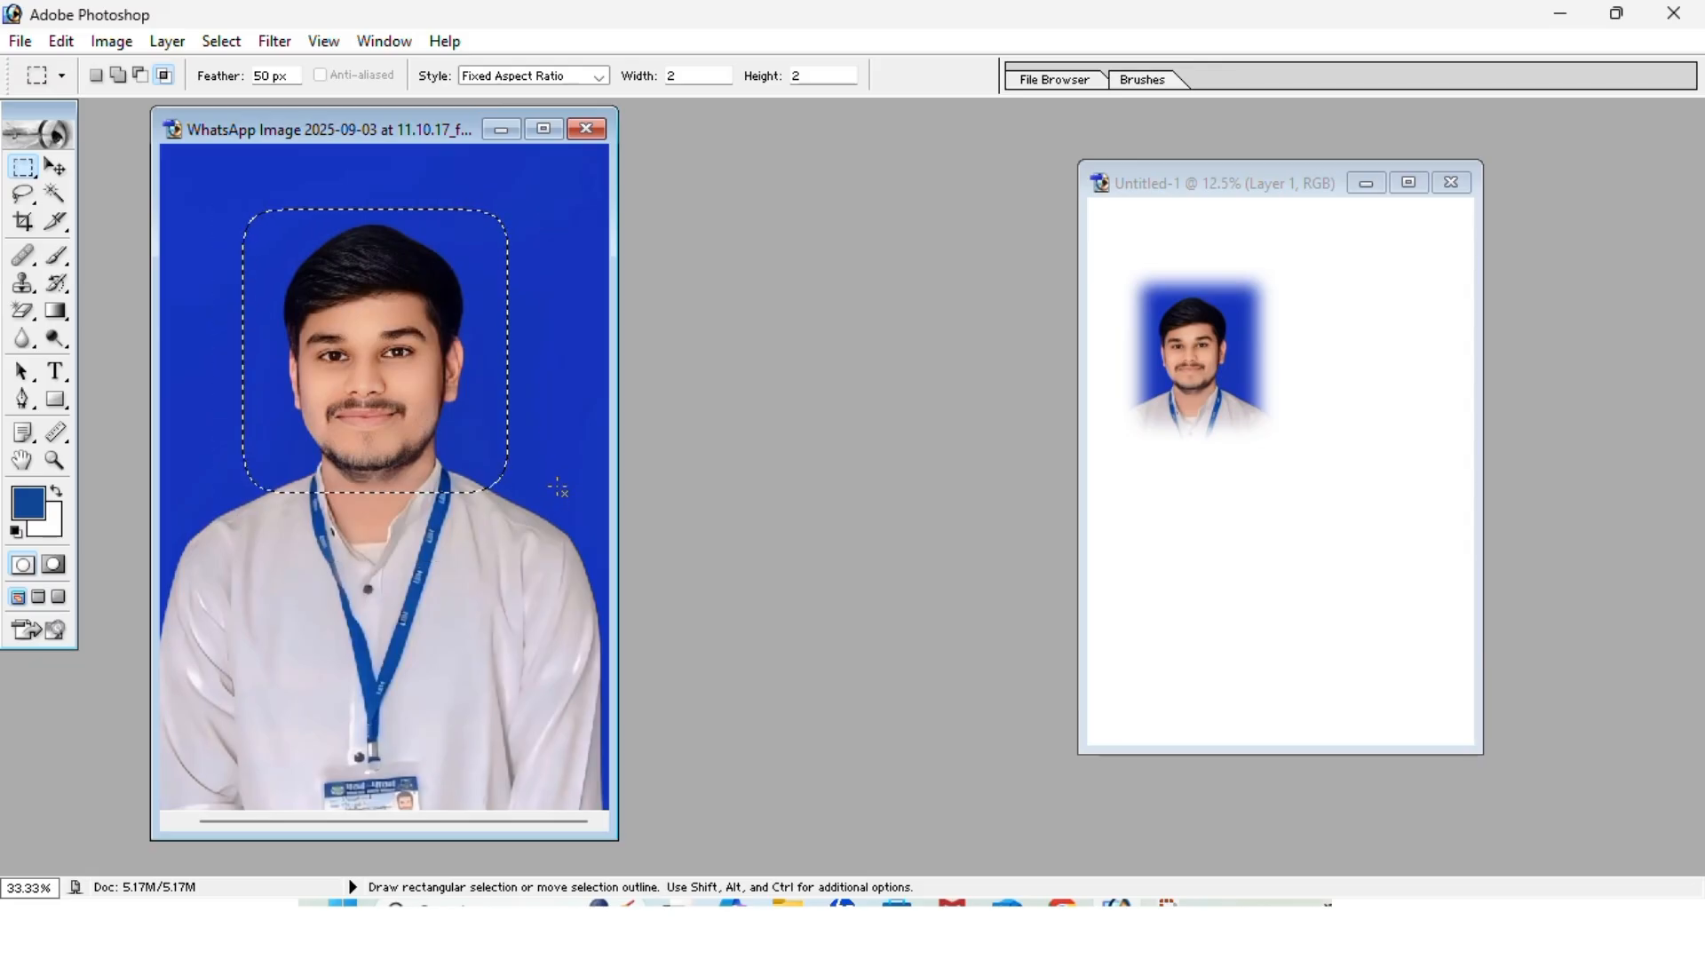
double_click(263, 75)
type("0")
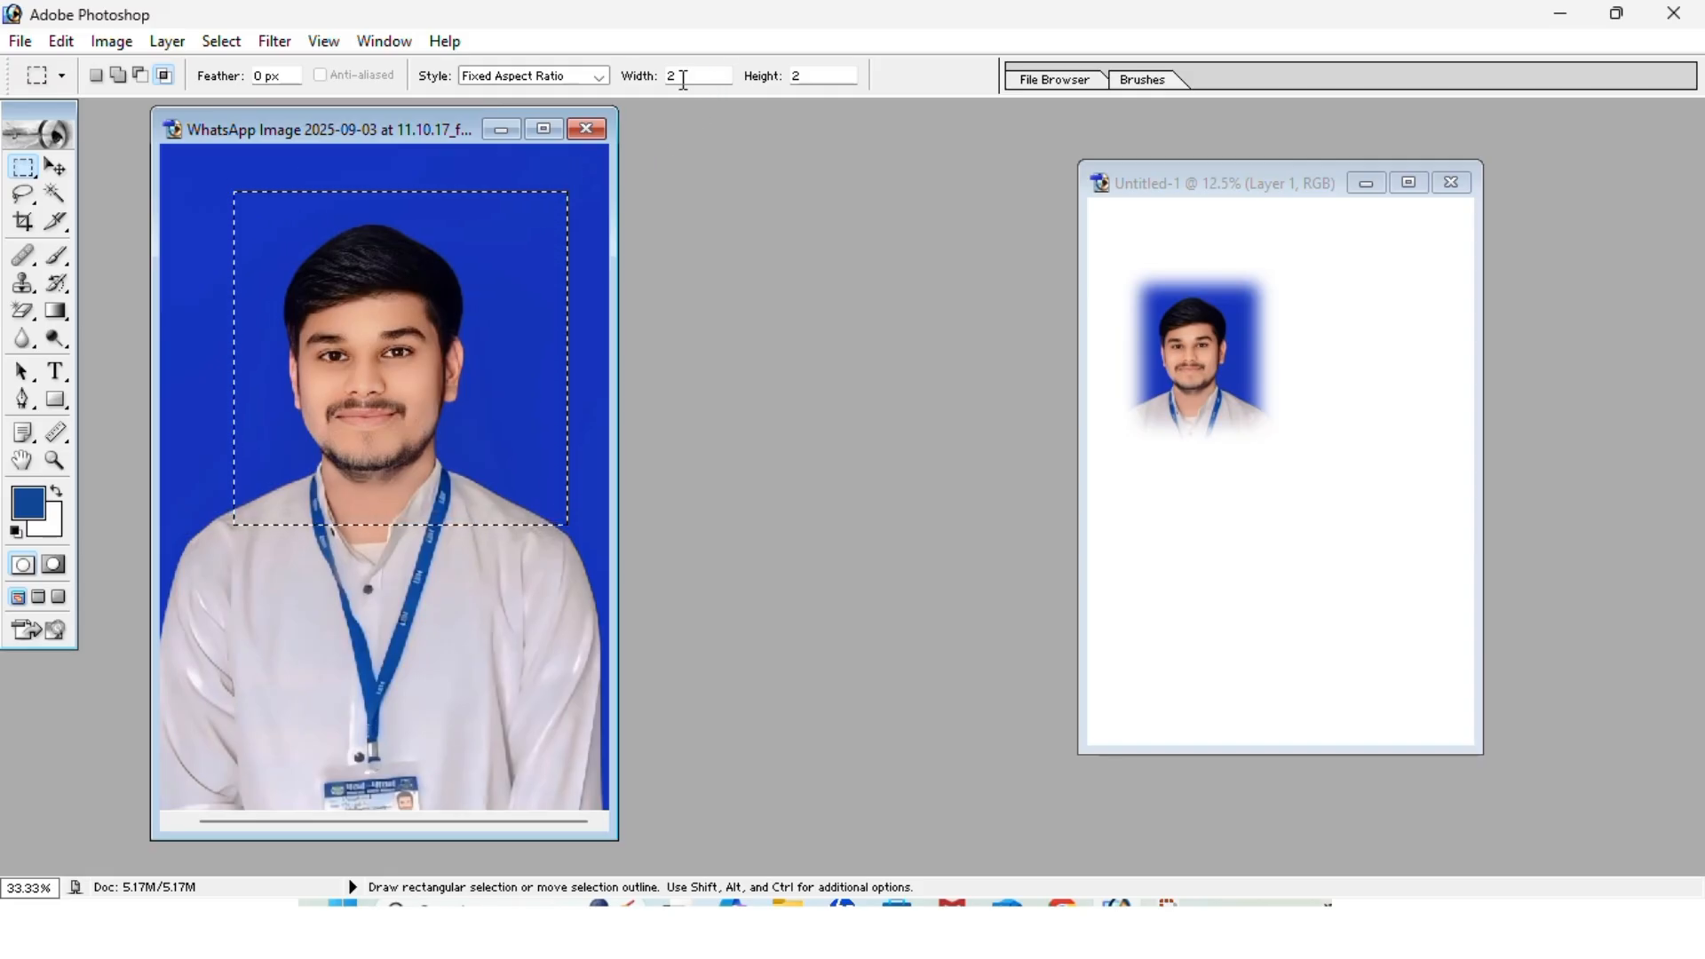
Redraw the square selection around the head, then set the aspect ratio width to 3 and draw a 3:2 selection
left_click(267, 270)
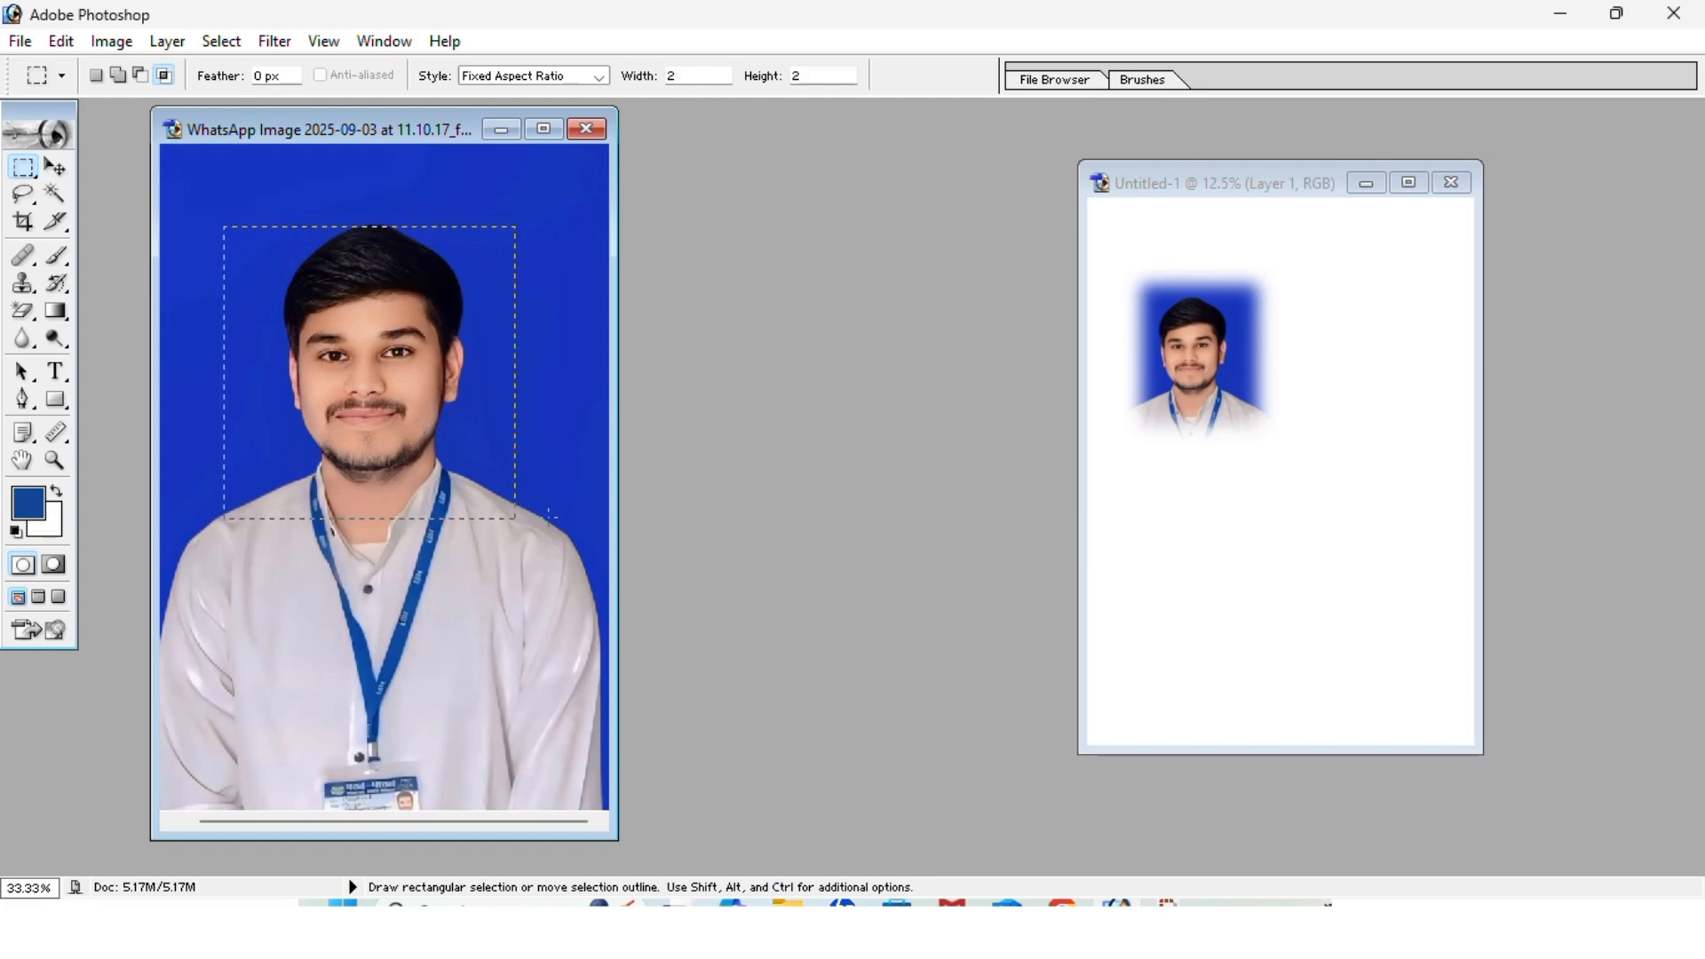
left_click(676, 75)
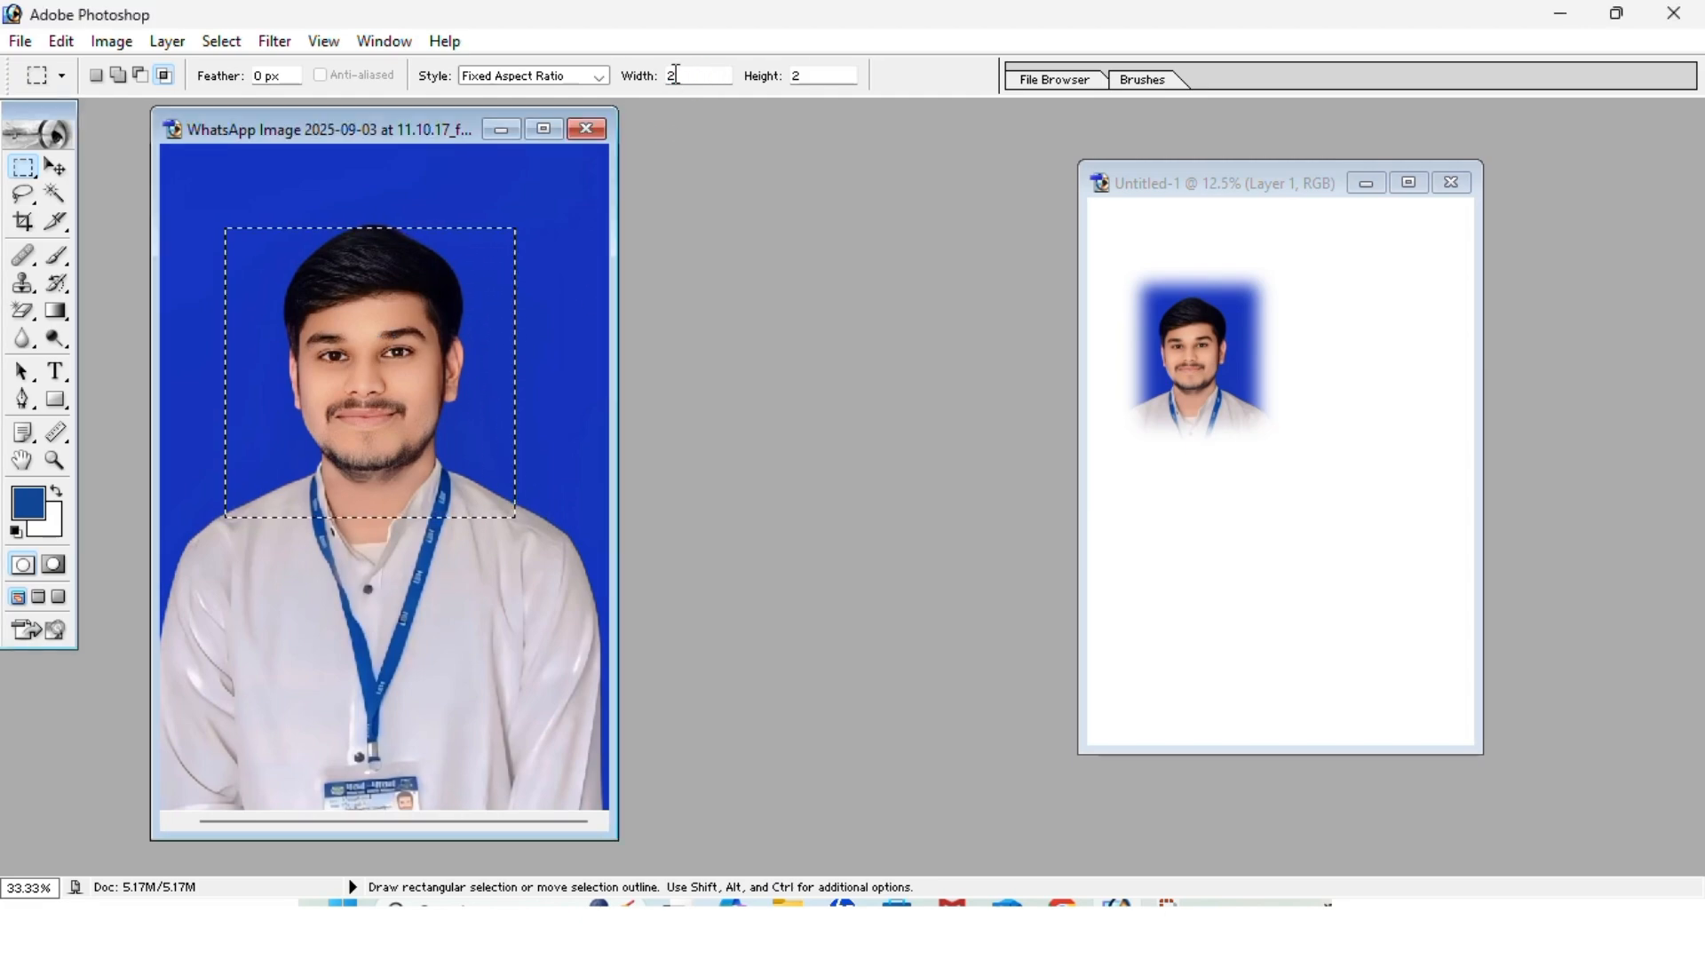
key("Delete")
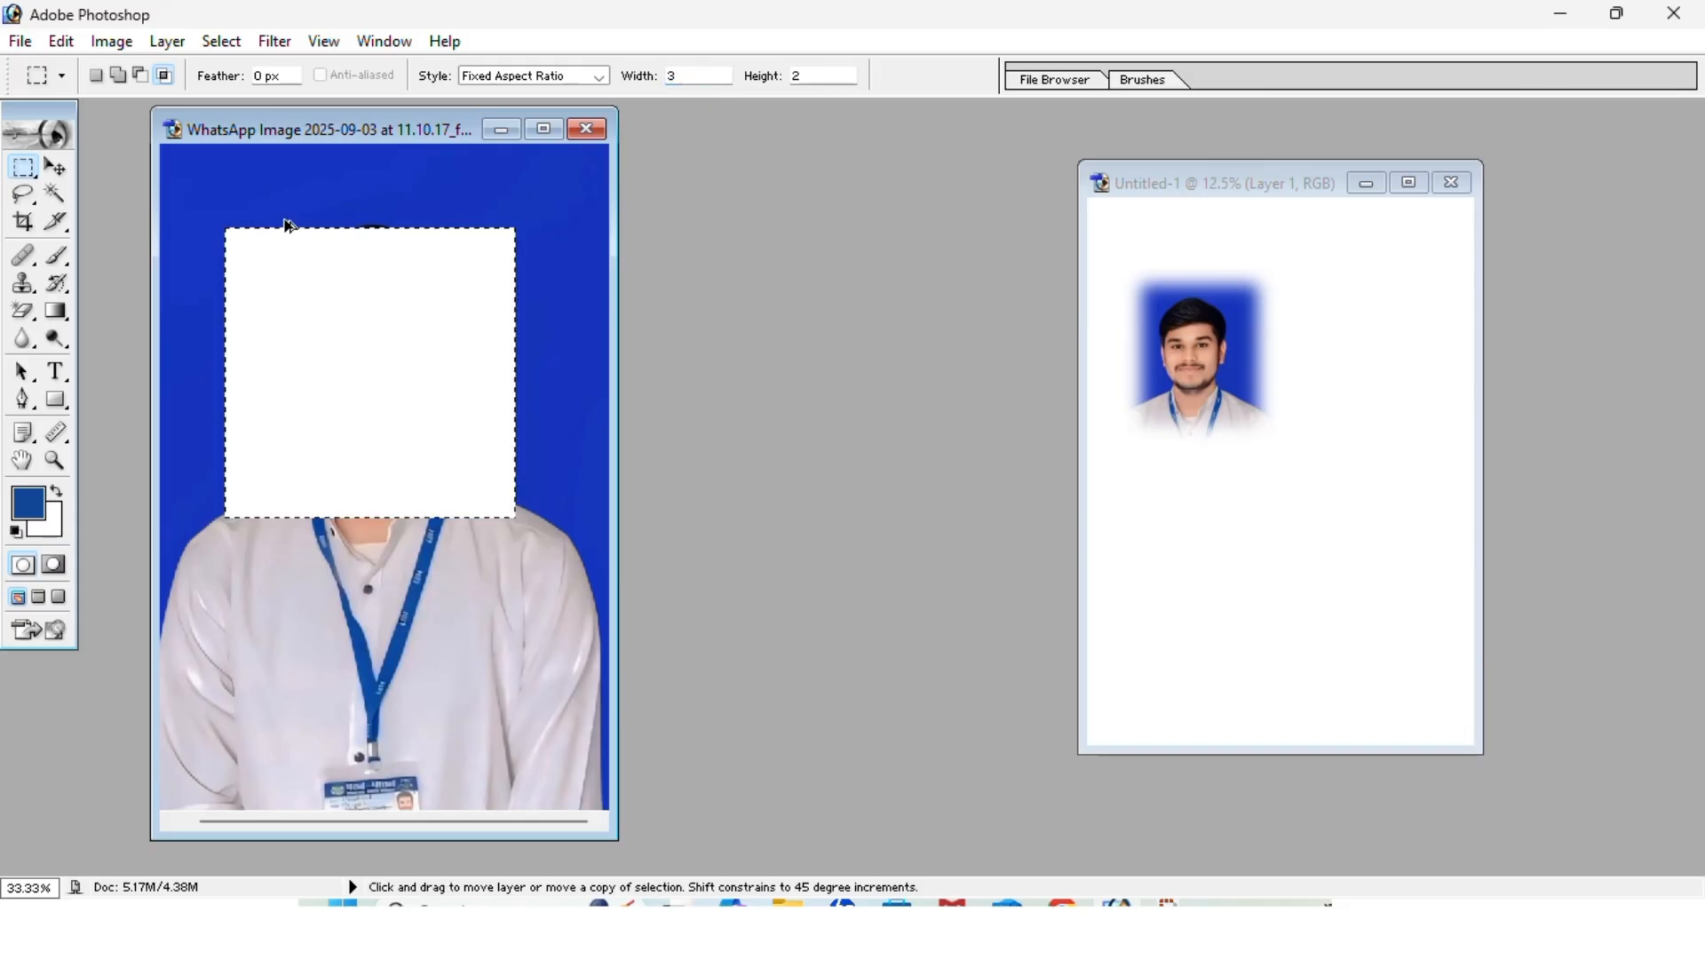
key("ctrl+z")
left_click_drag(197, 197, 338, 324)
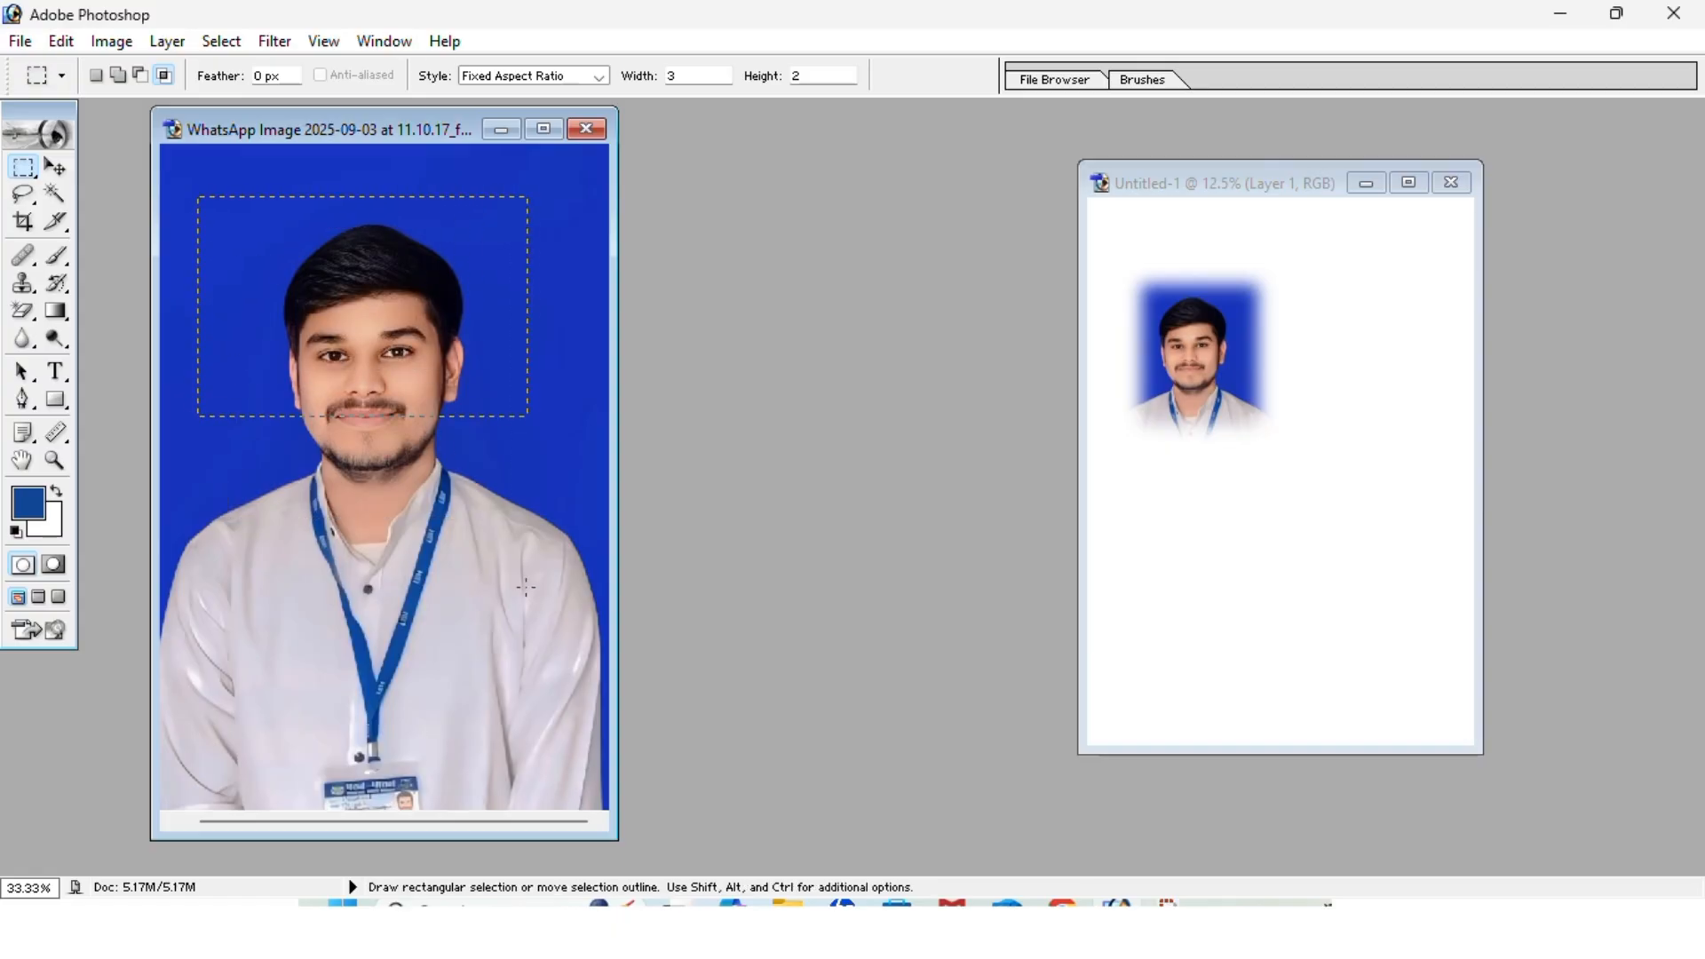
left_click_drag(561, 639, 577, 640)
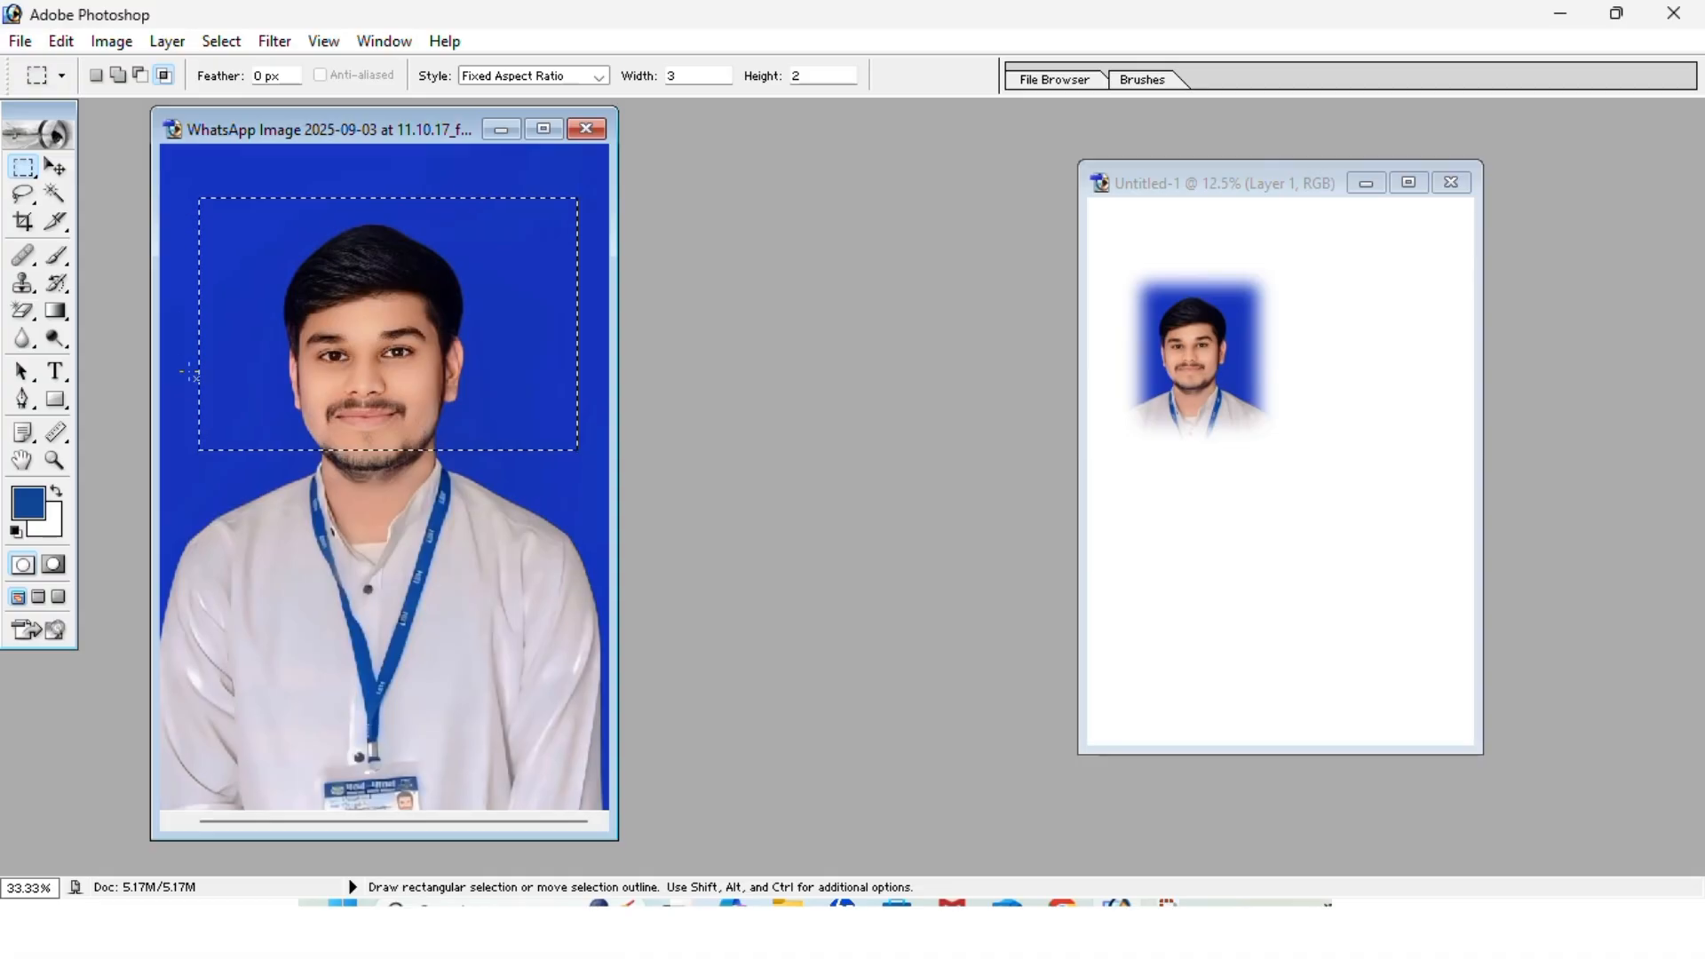
Switch the marquee style to Fixed Size and try placing a 1280 × 800 px selection over the portrait
left_click(597, 76)
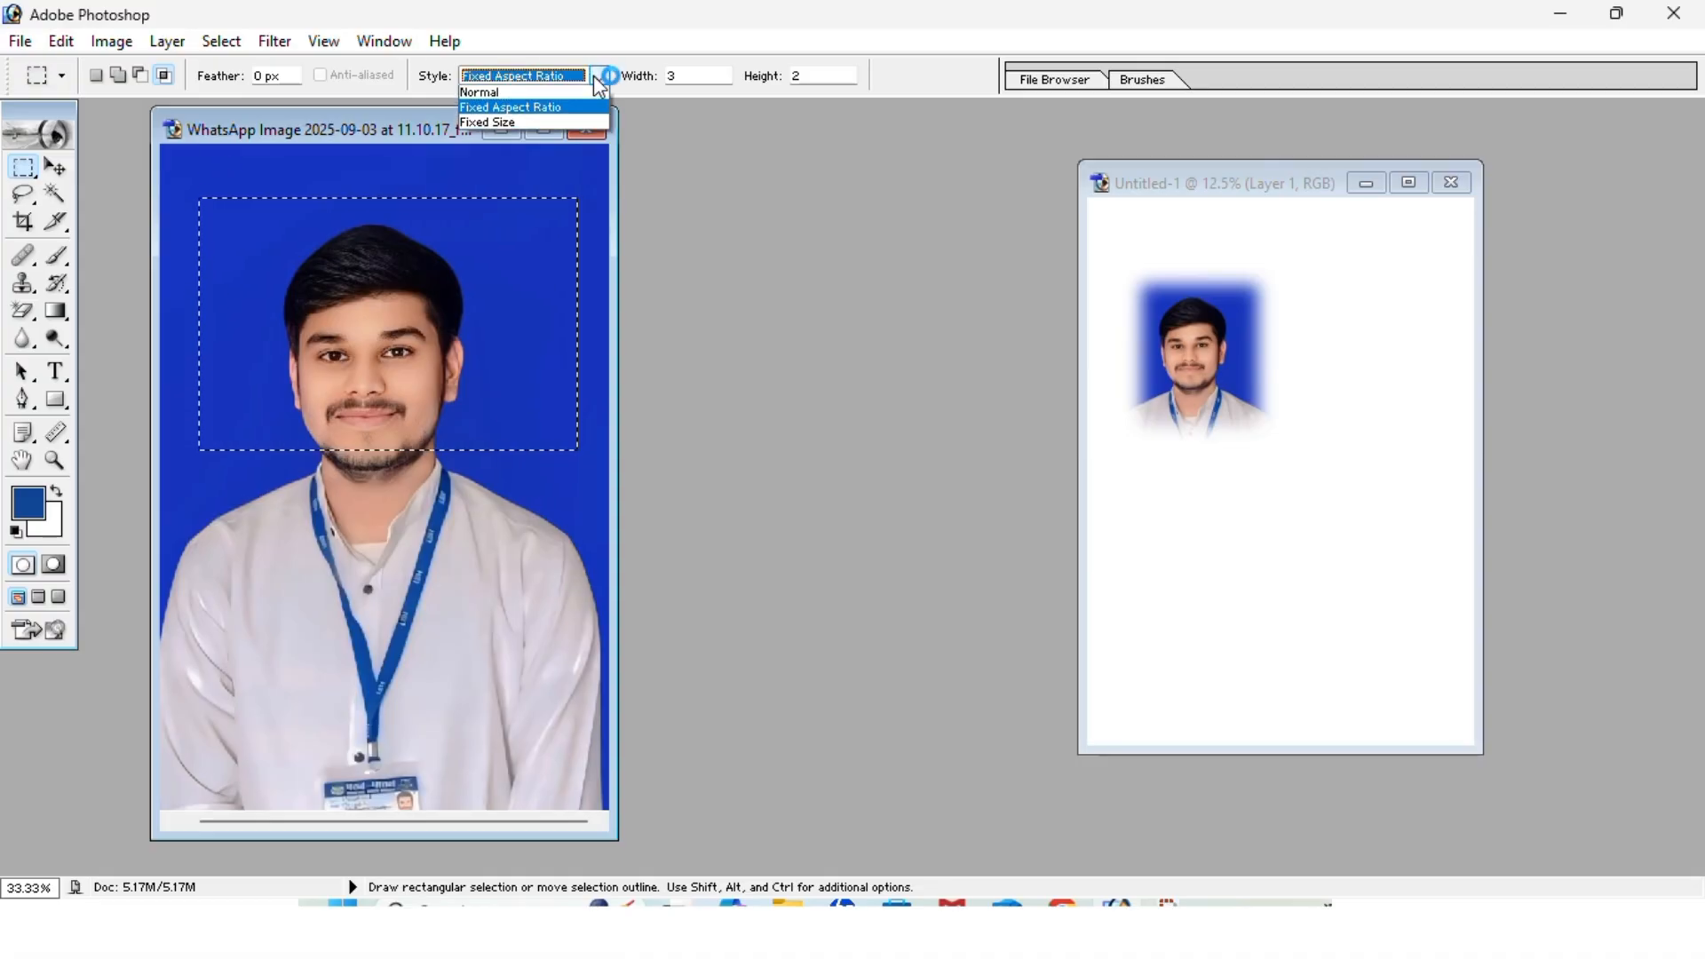
left_click(487, 125)
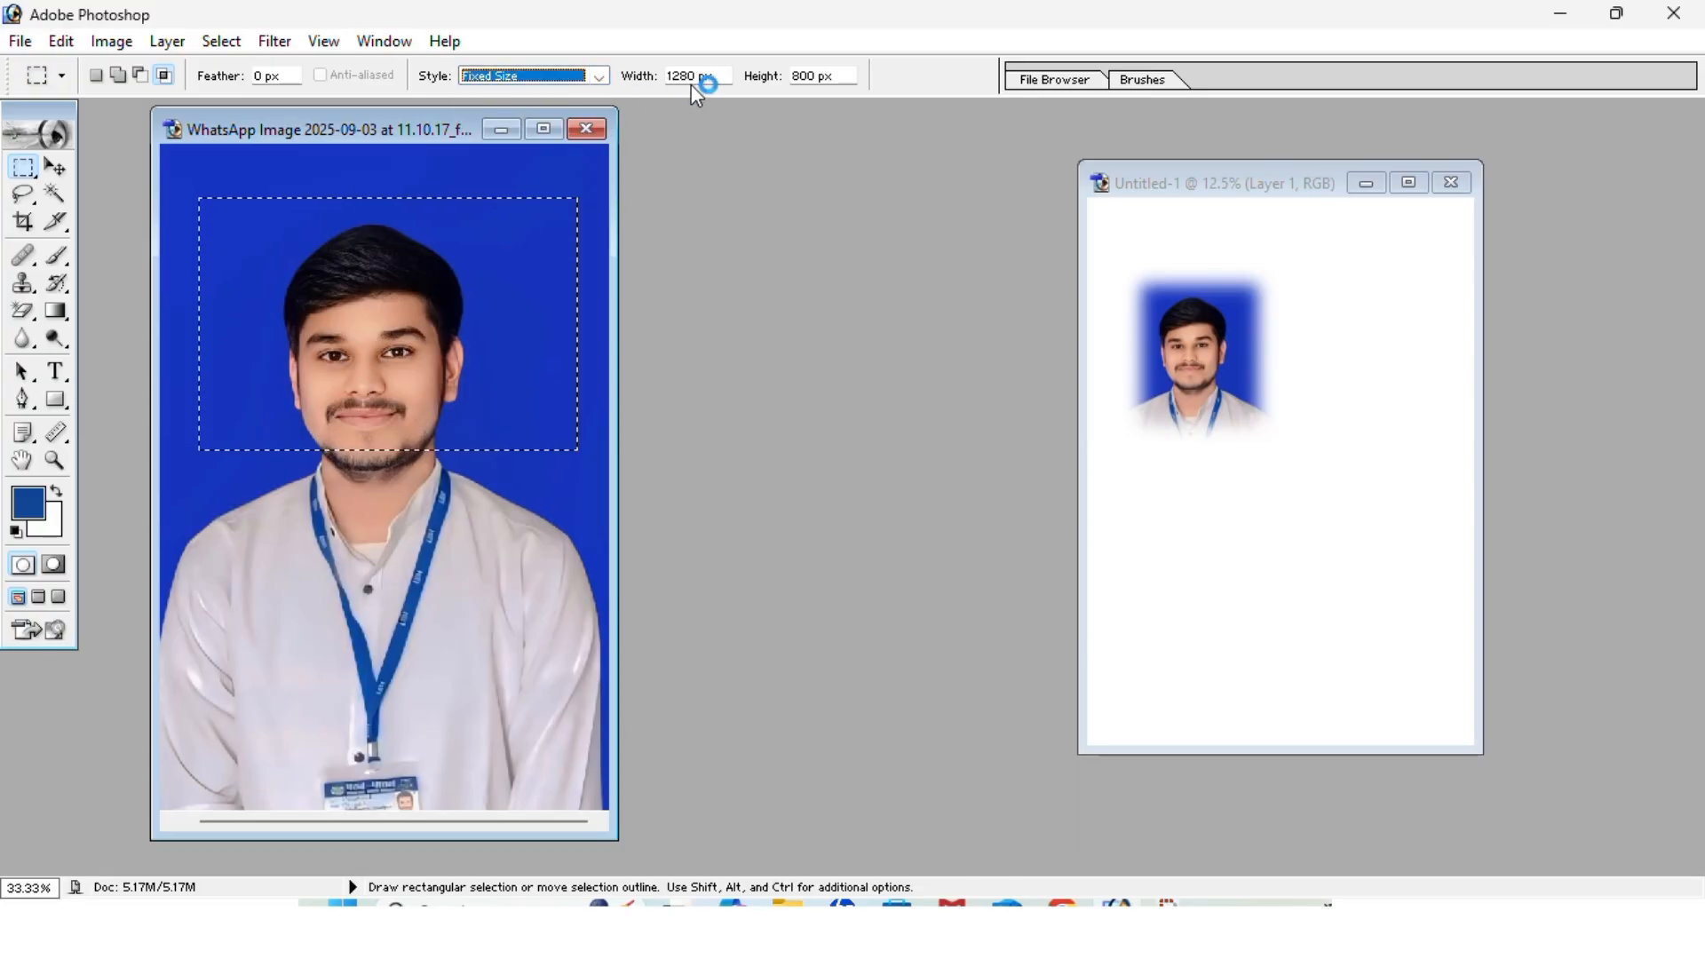
left_click(224, 256)
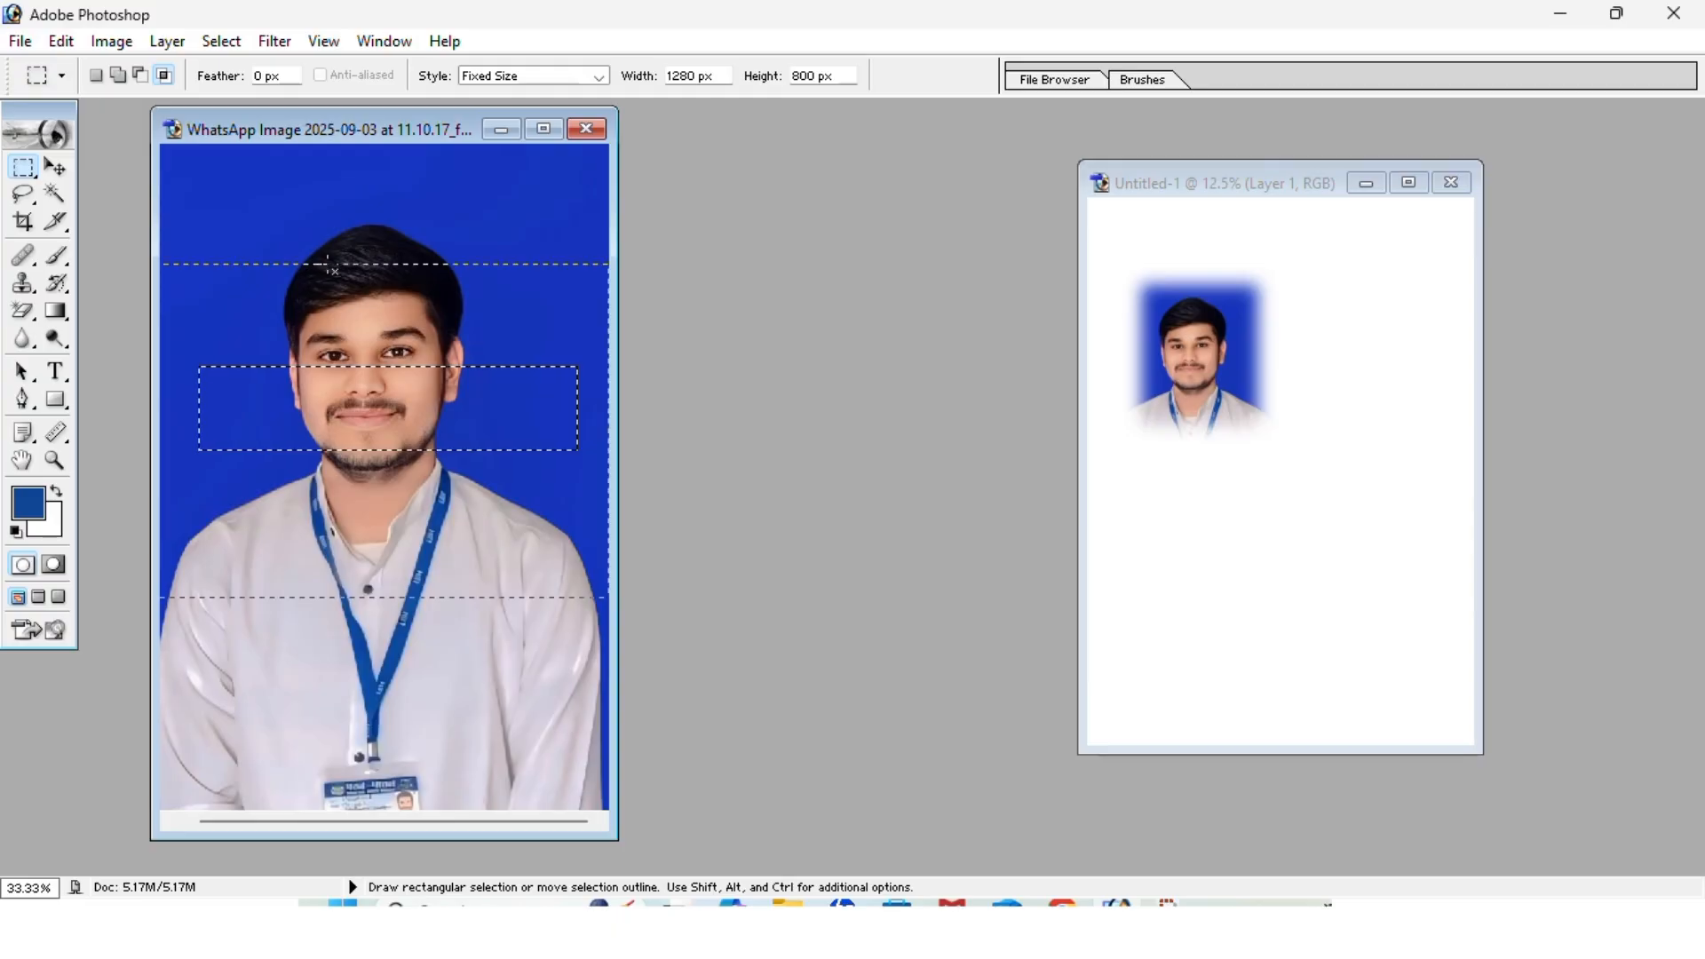
key("ctrl+c")
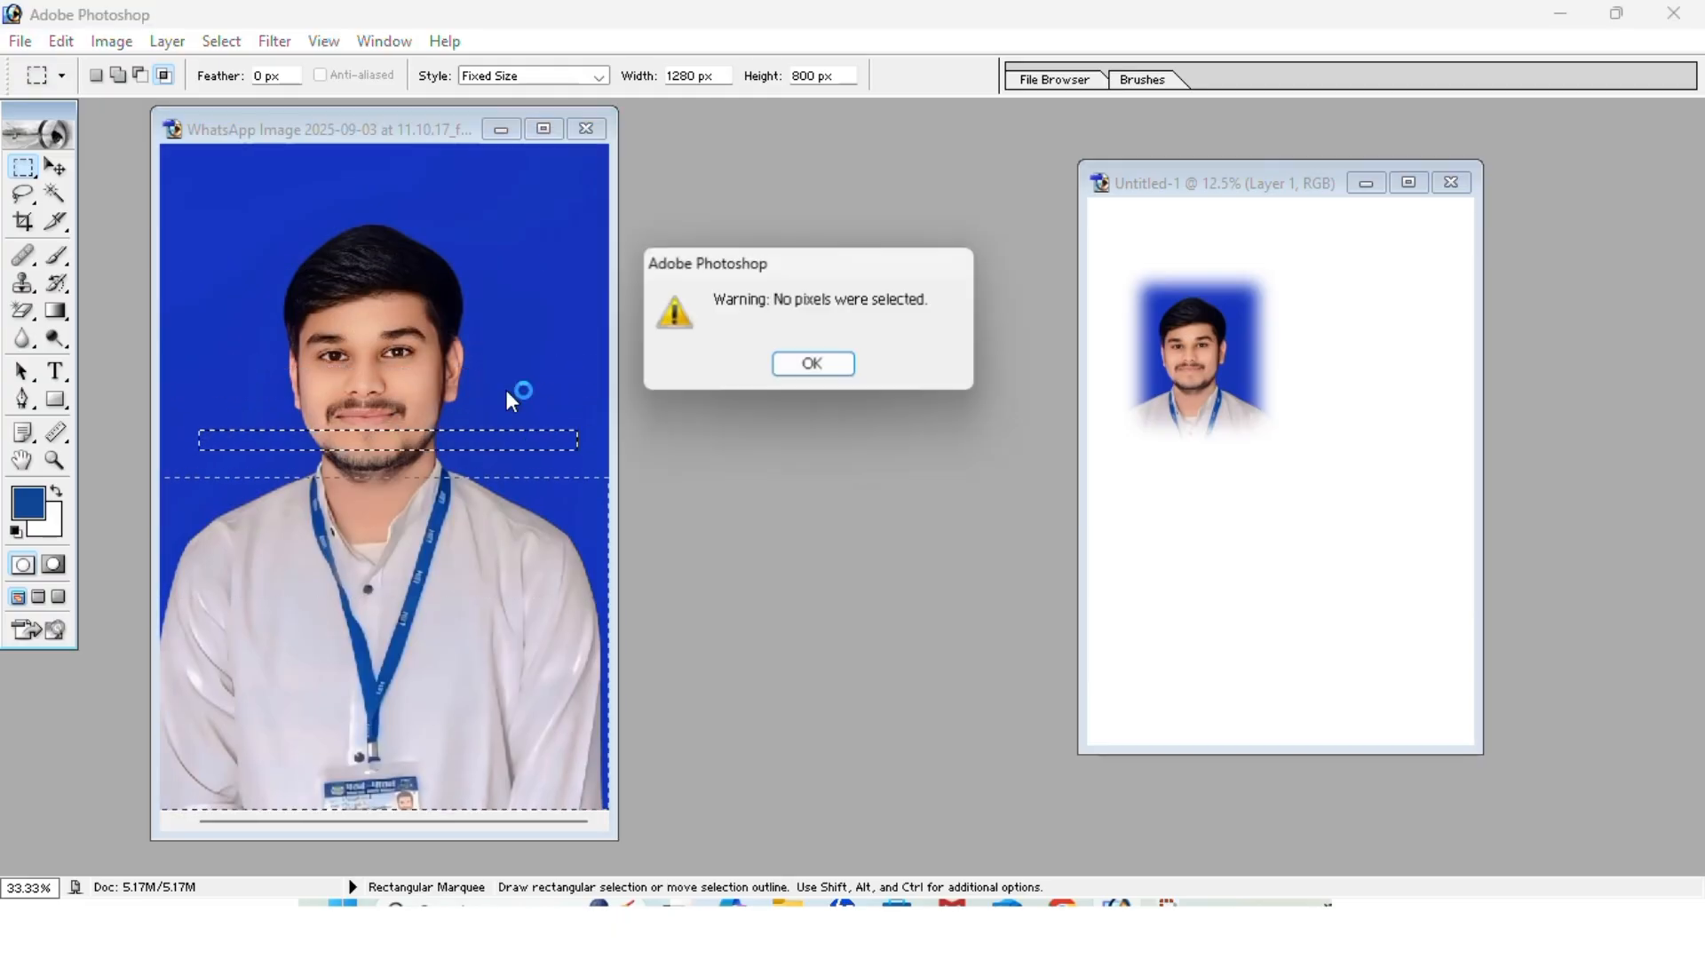
left_click(813, 364)
Set the fixed-size selection's width to 80 px
left_click(543, 129)
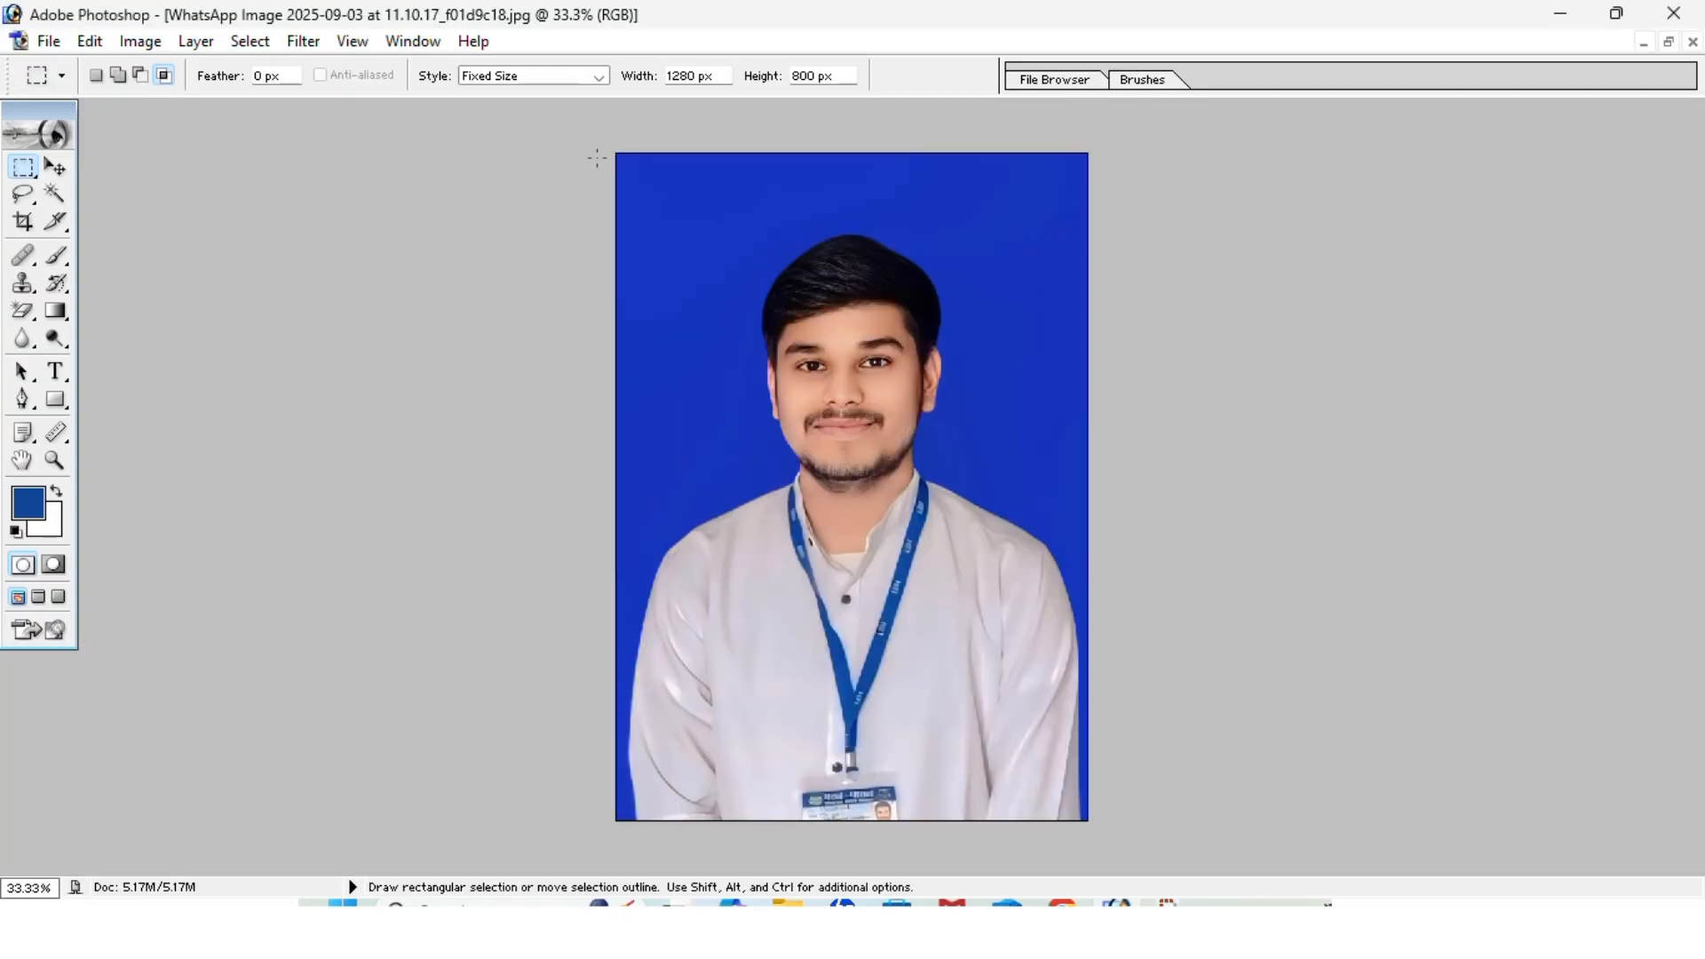
left_click(687, 80)
key("BackSpace")
left_click(796, 77)
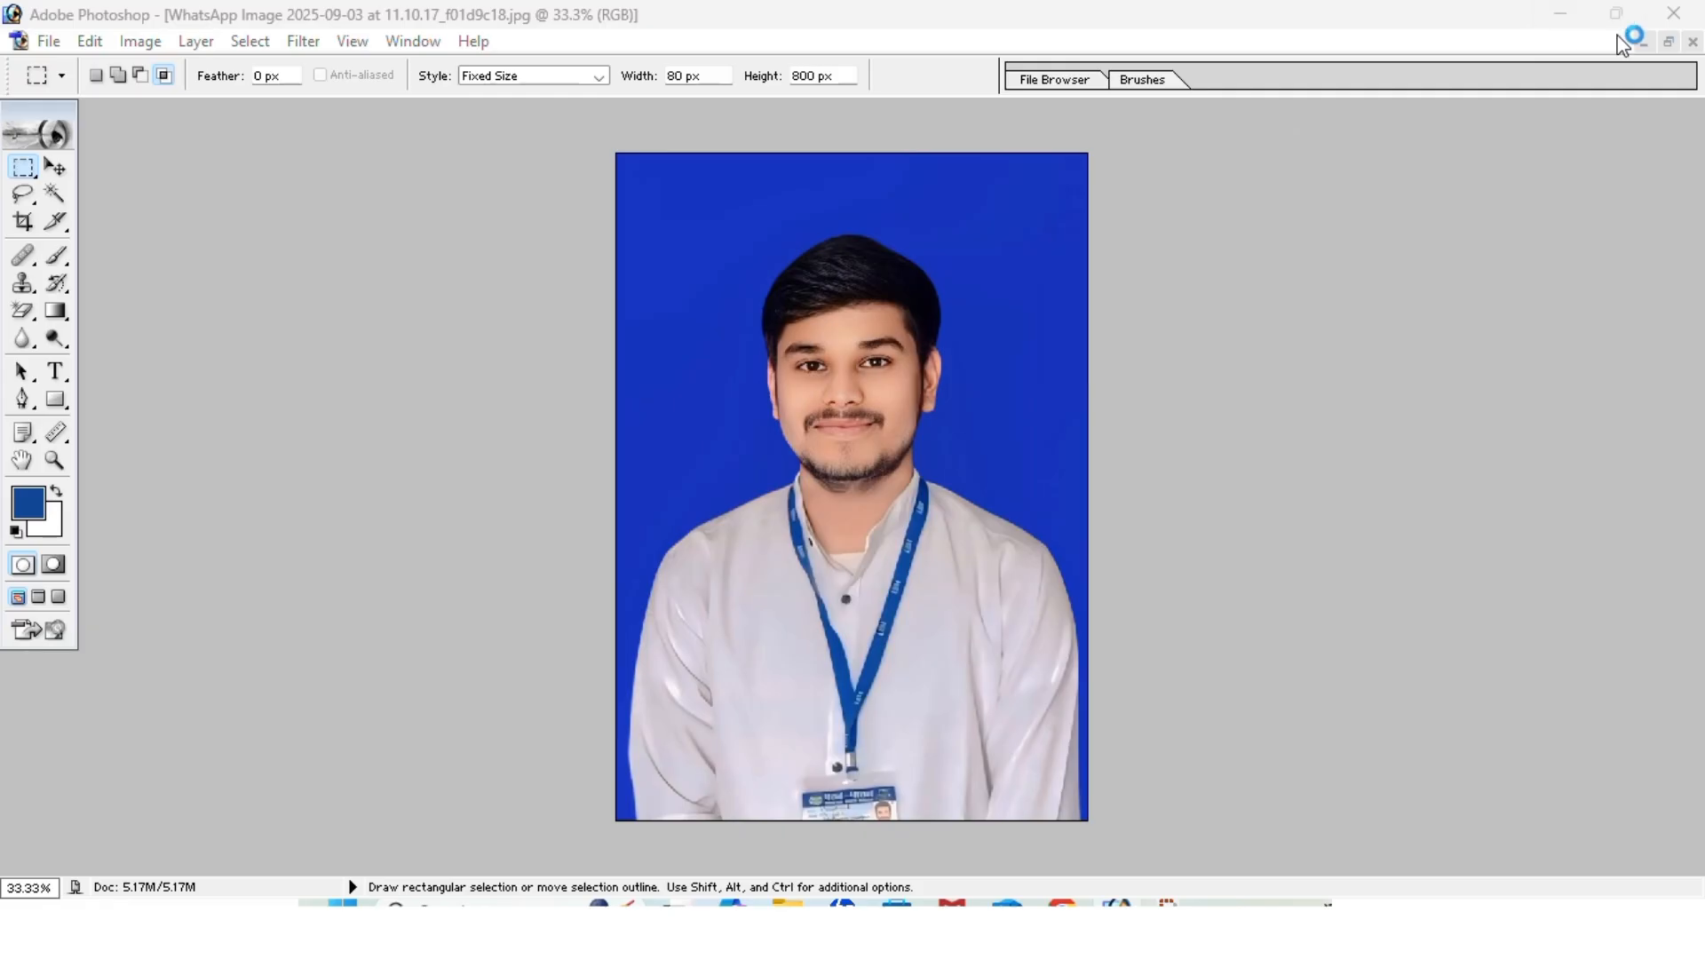
left_click(1668, 41)
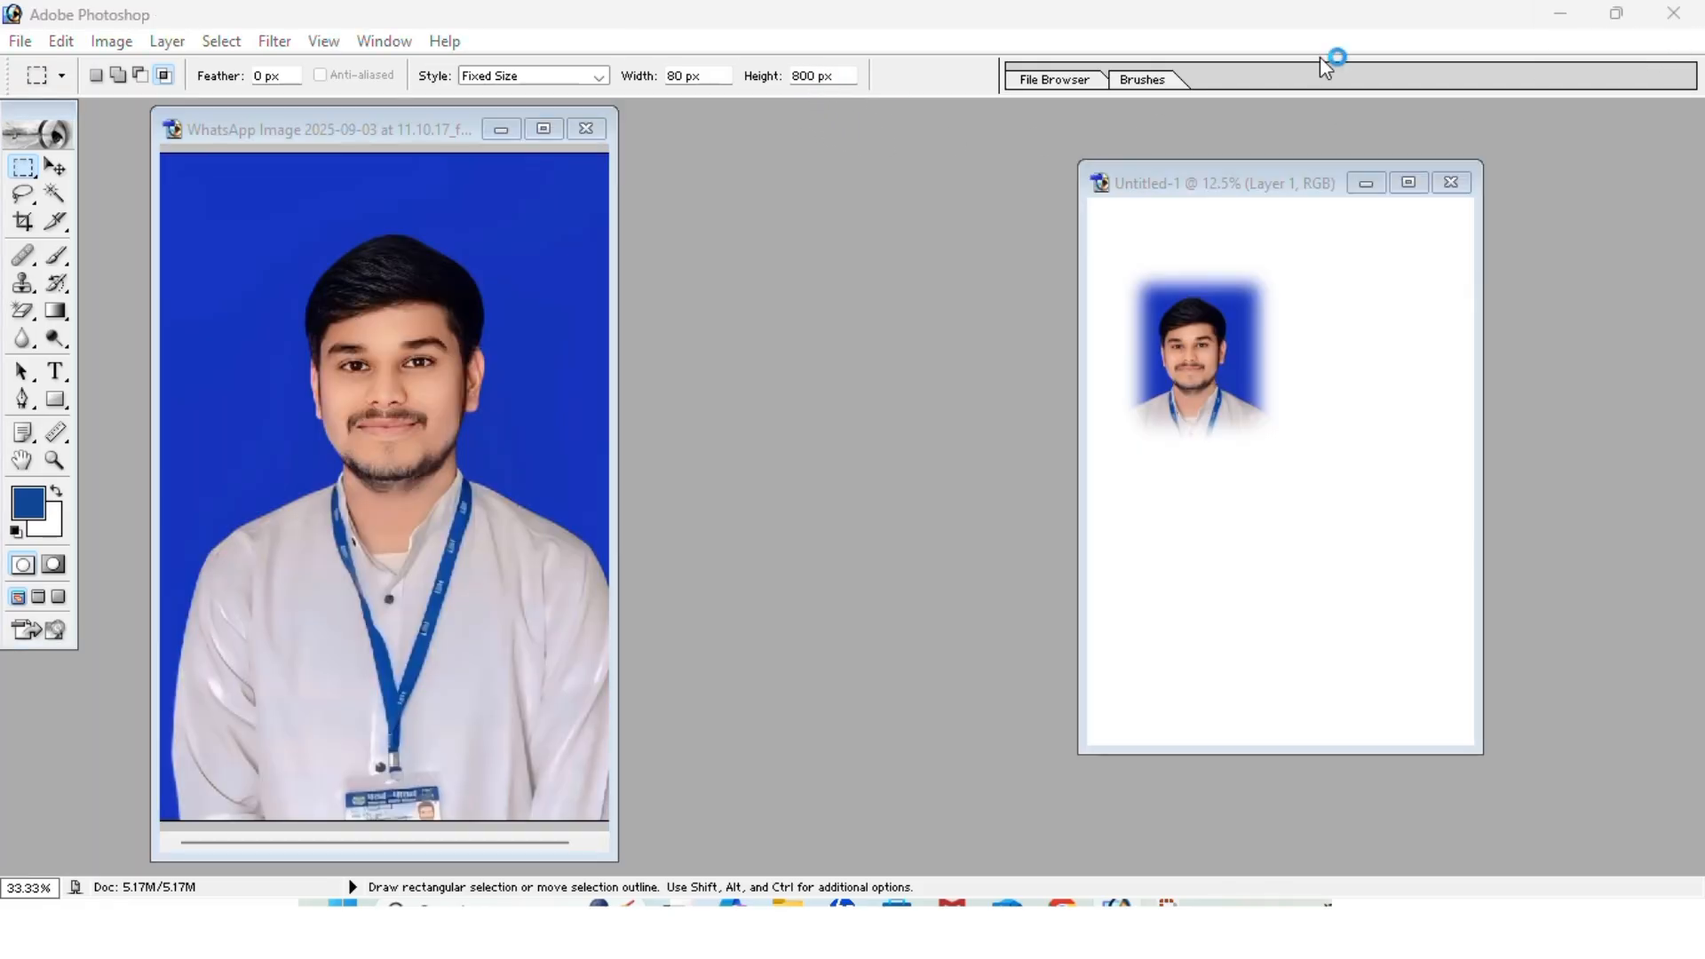
Set the fixed-size height to 500 px and place the narrow selection on the blue background beside the head
double_click(1443, 22)
double_click(836, 98)
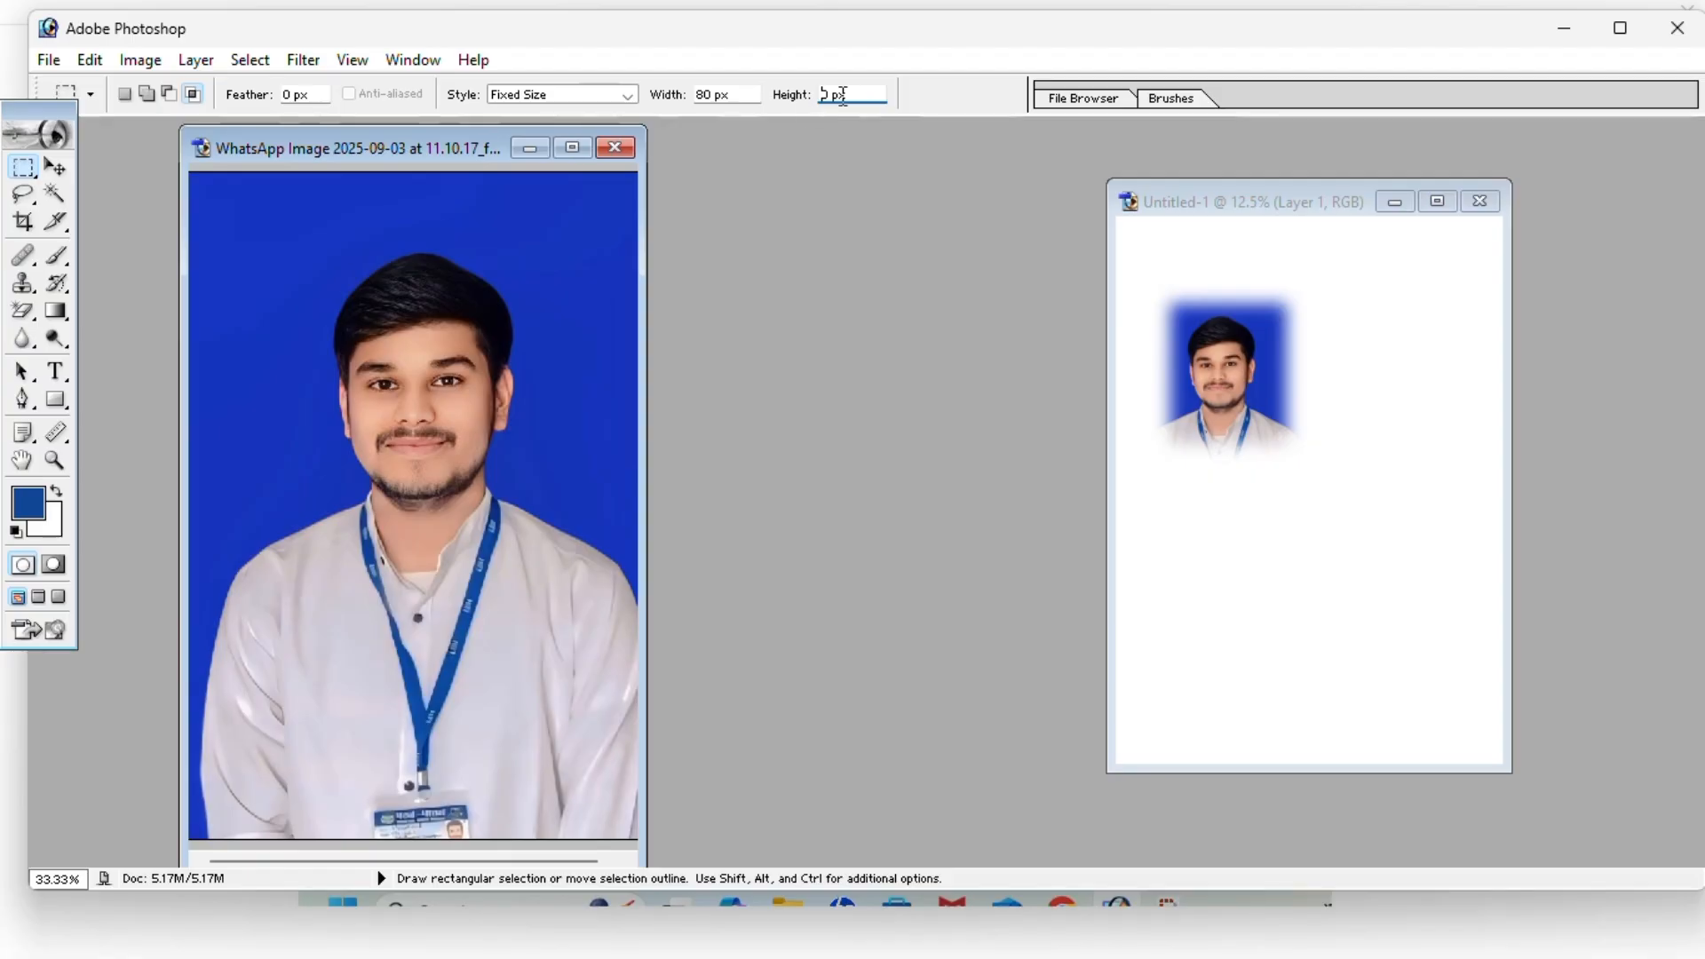
left_click(288, 303)
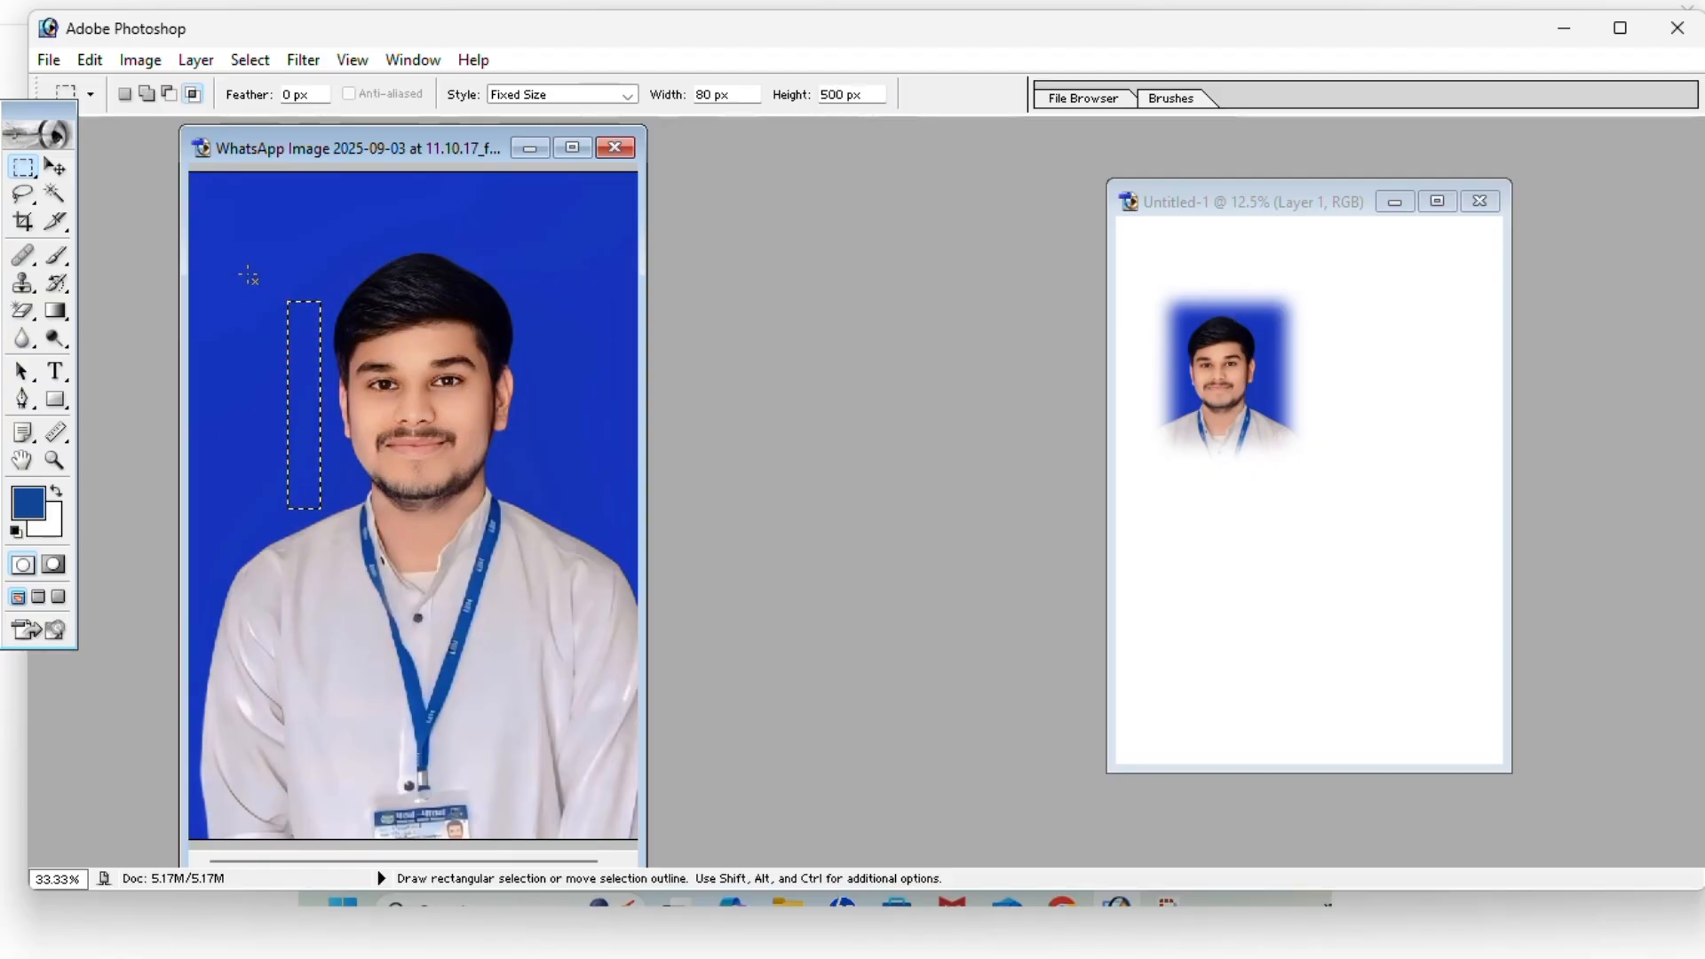
left_click(247, 269)
left_click(838, 373)
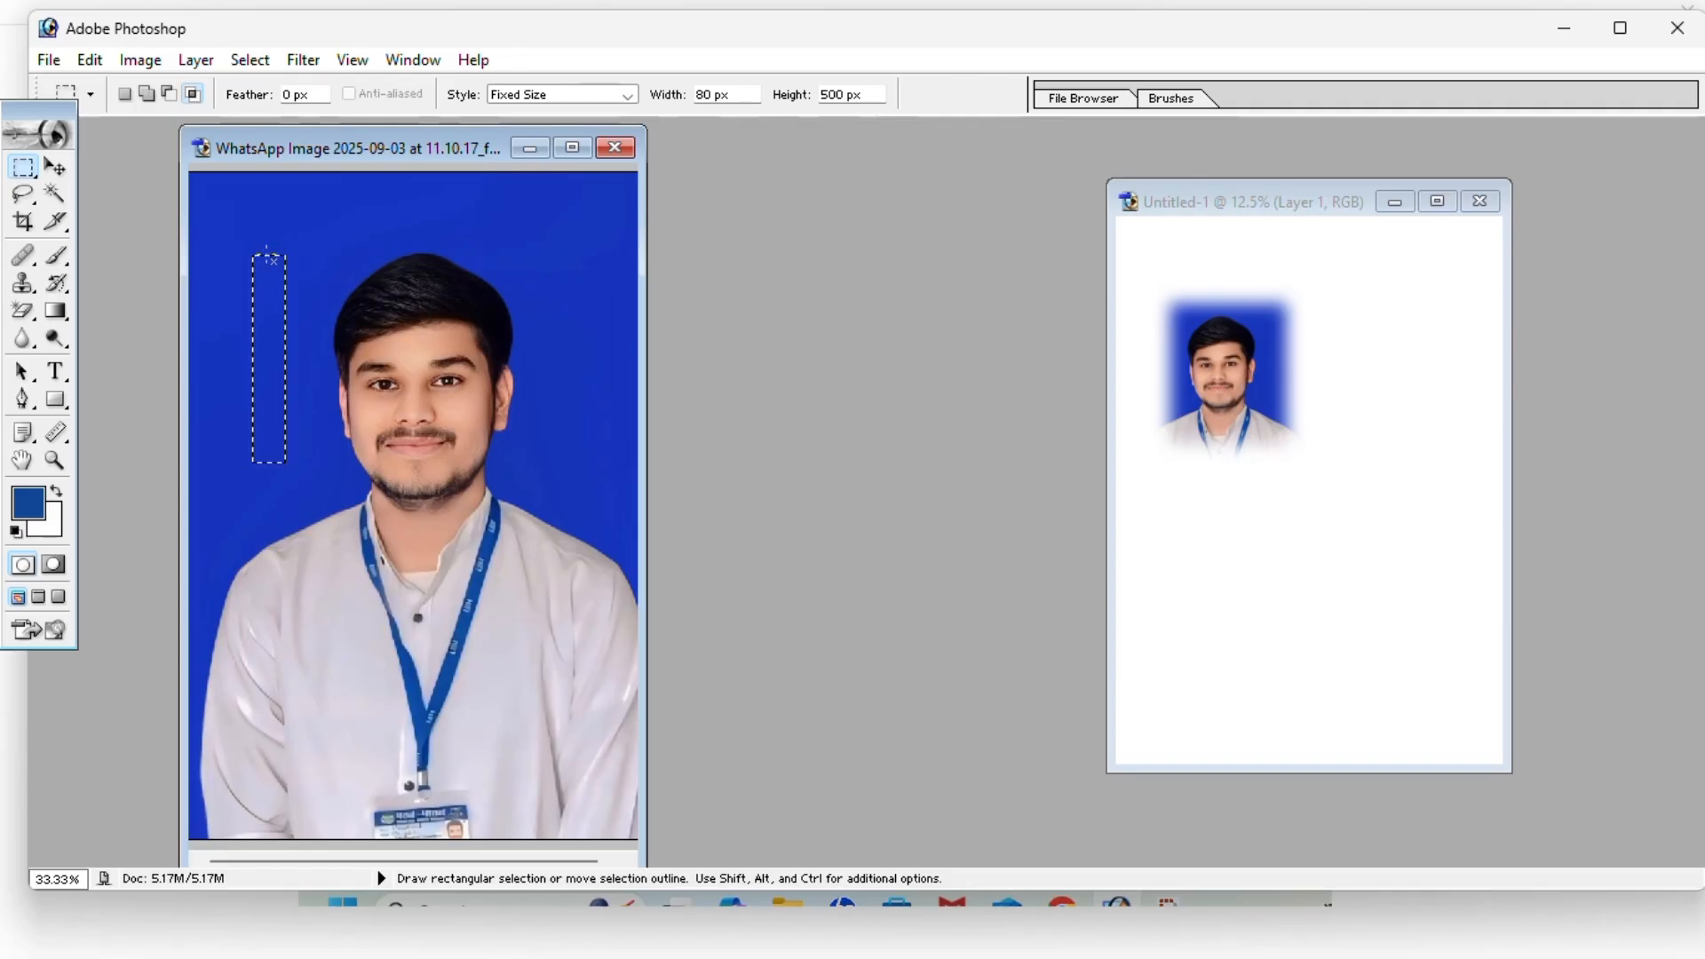
Set the fixed-size width to 500 px and place the square selection over the portrait's head
left_click(705, 95)
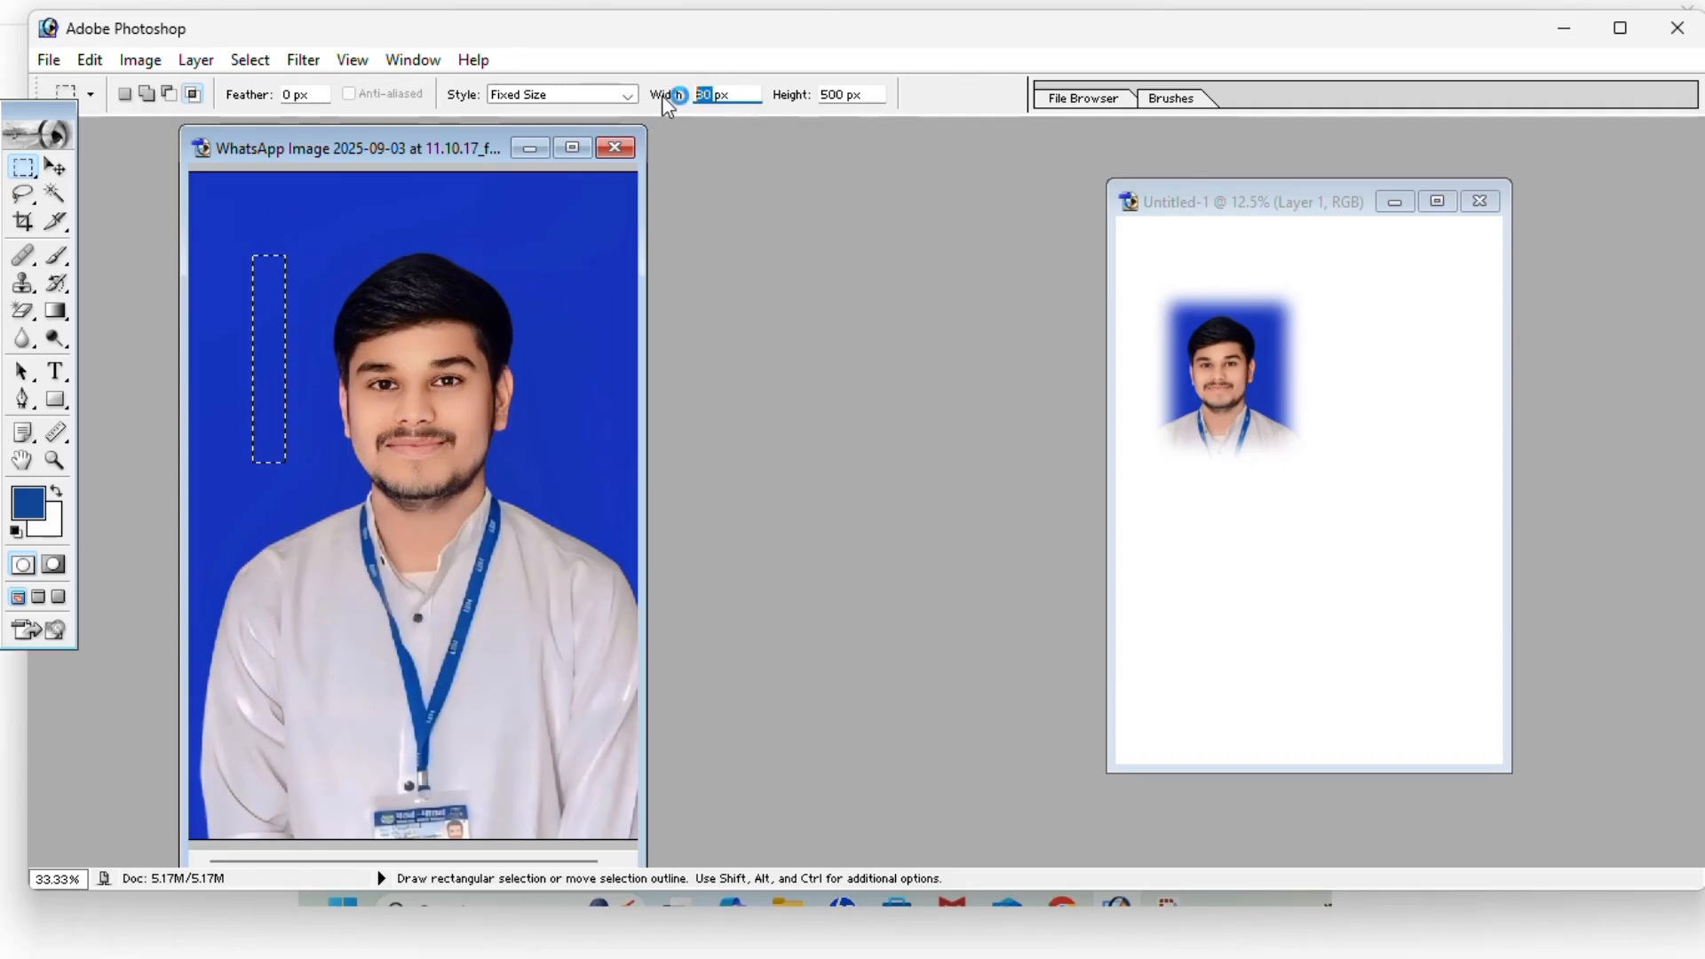
type("500")
left_click(405, 299)
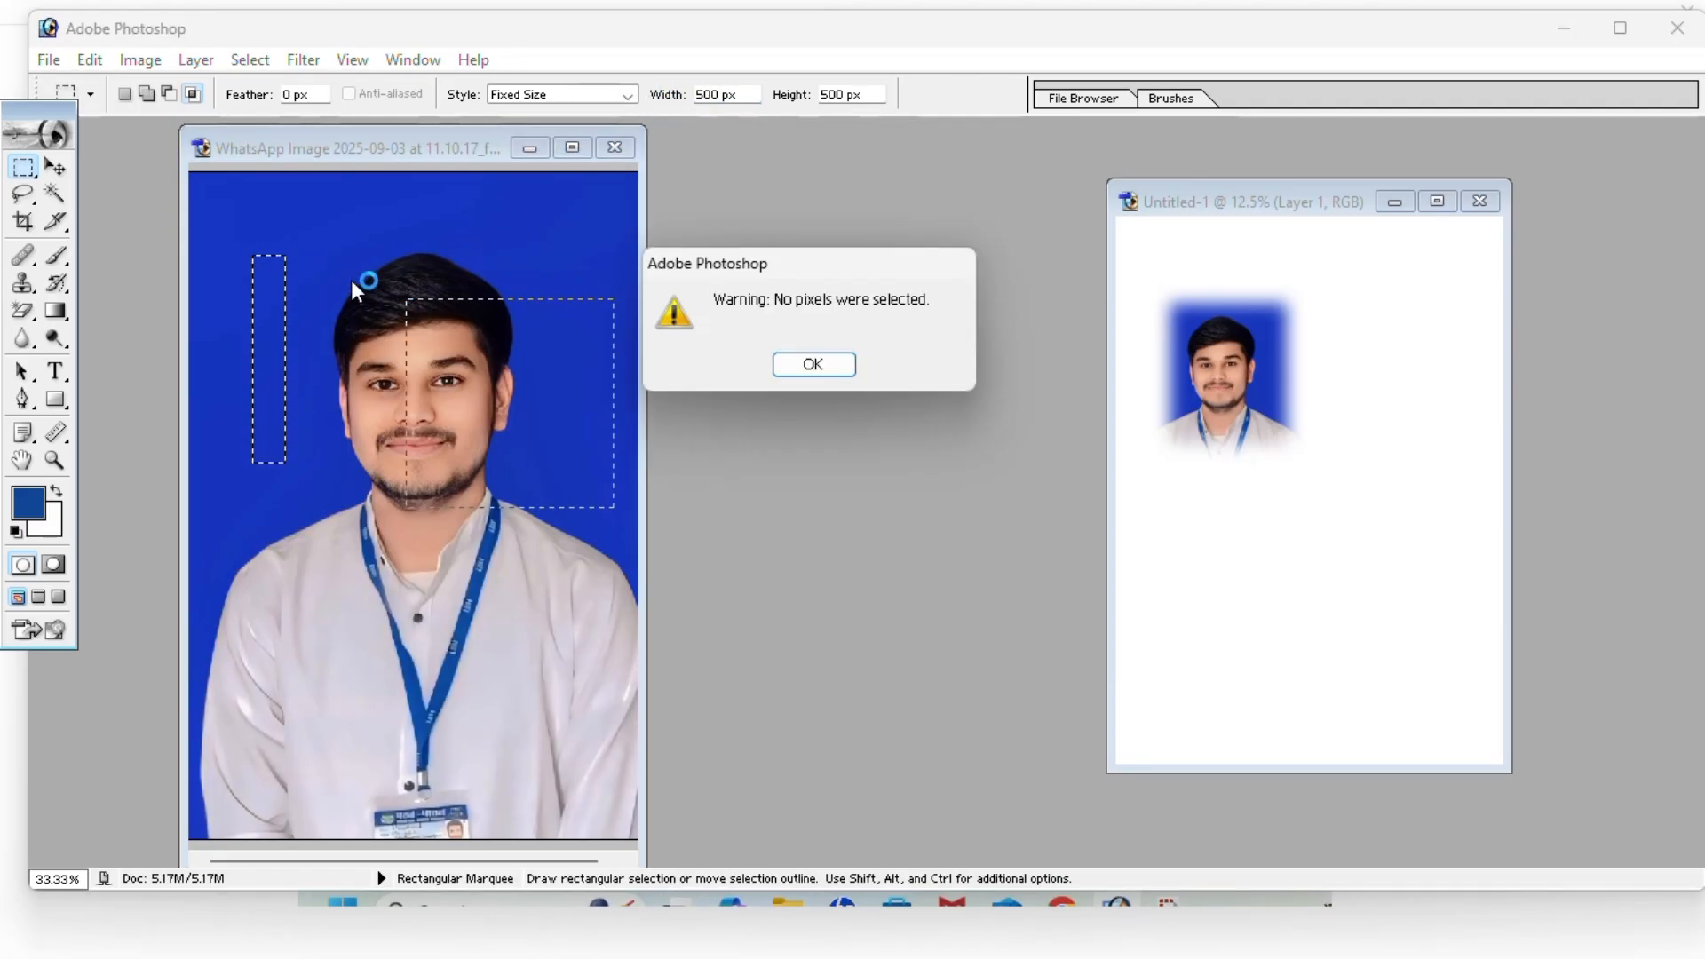
left_click(806, 364)
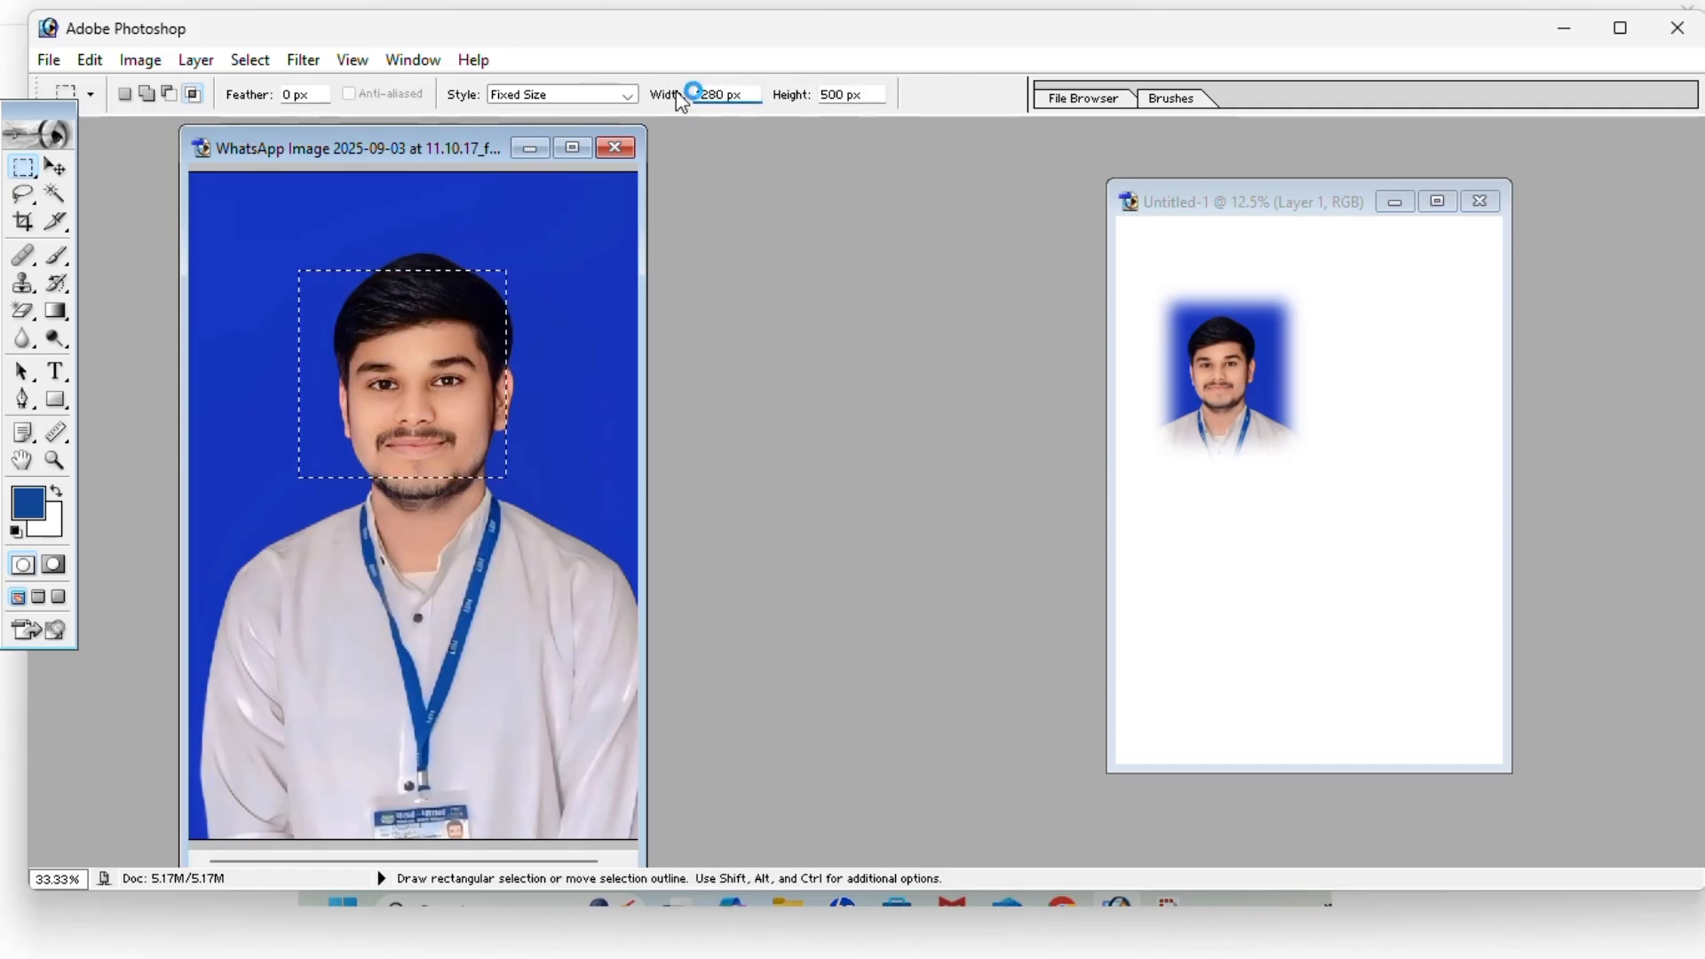
Set the fixed size to 1280 × 800 px, clear the old selection and place a new one across the portrait's face
key("Tab")
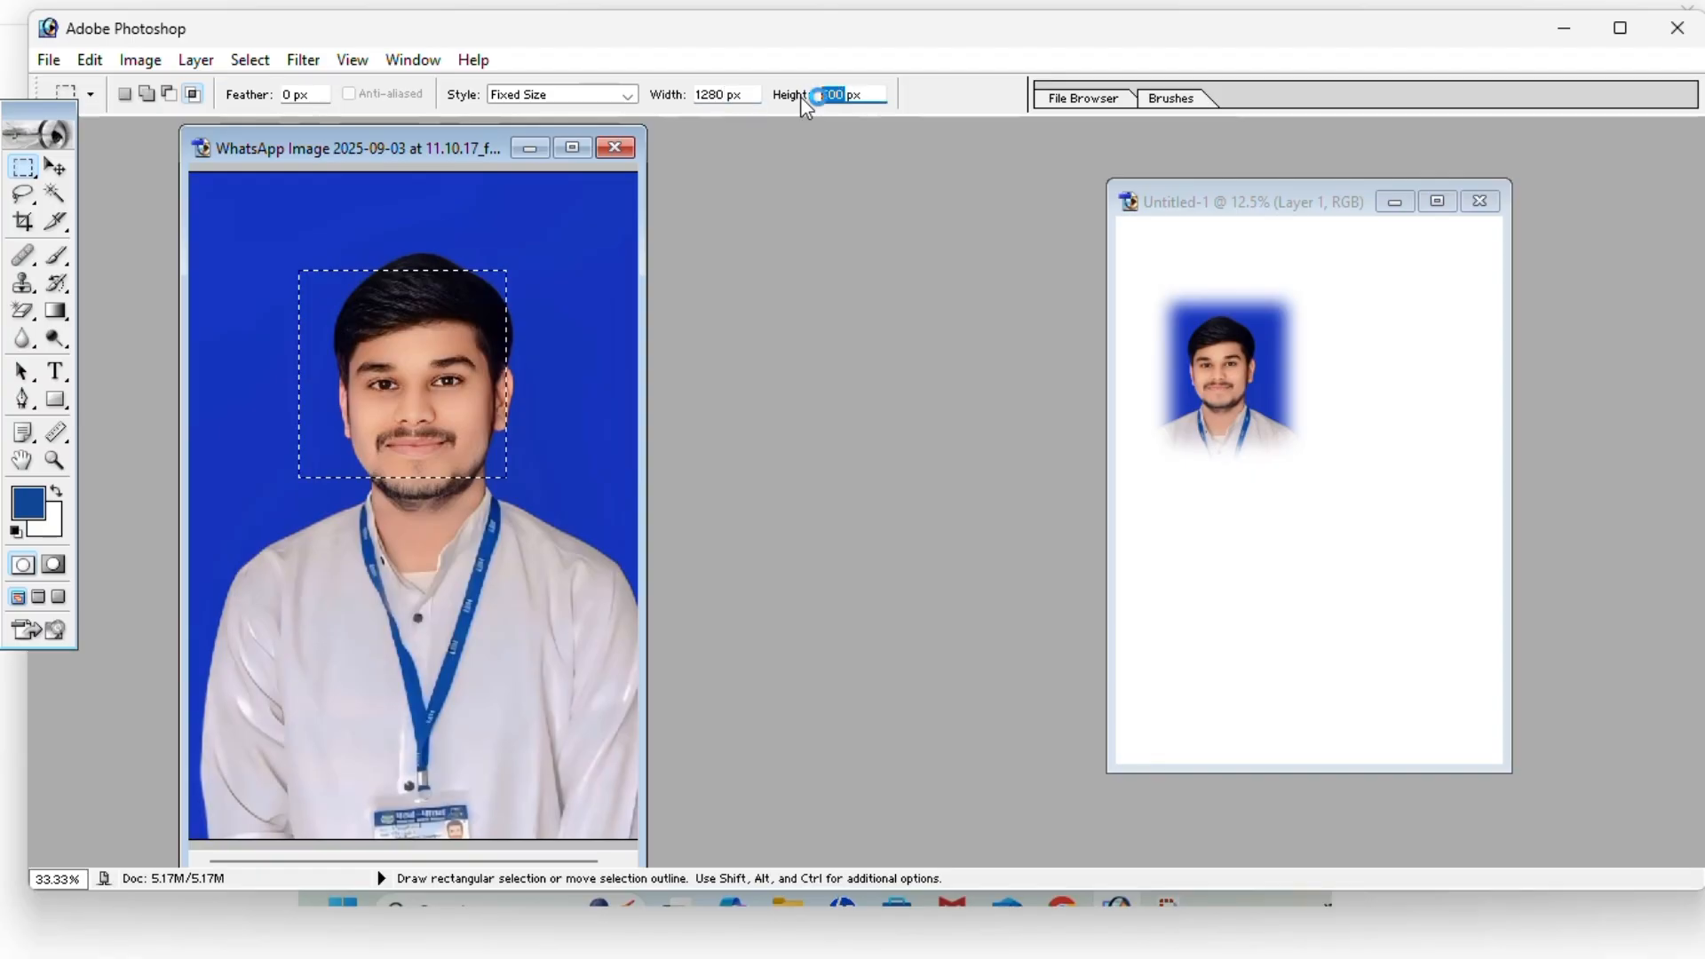
type("800")
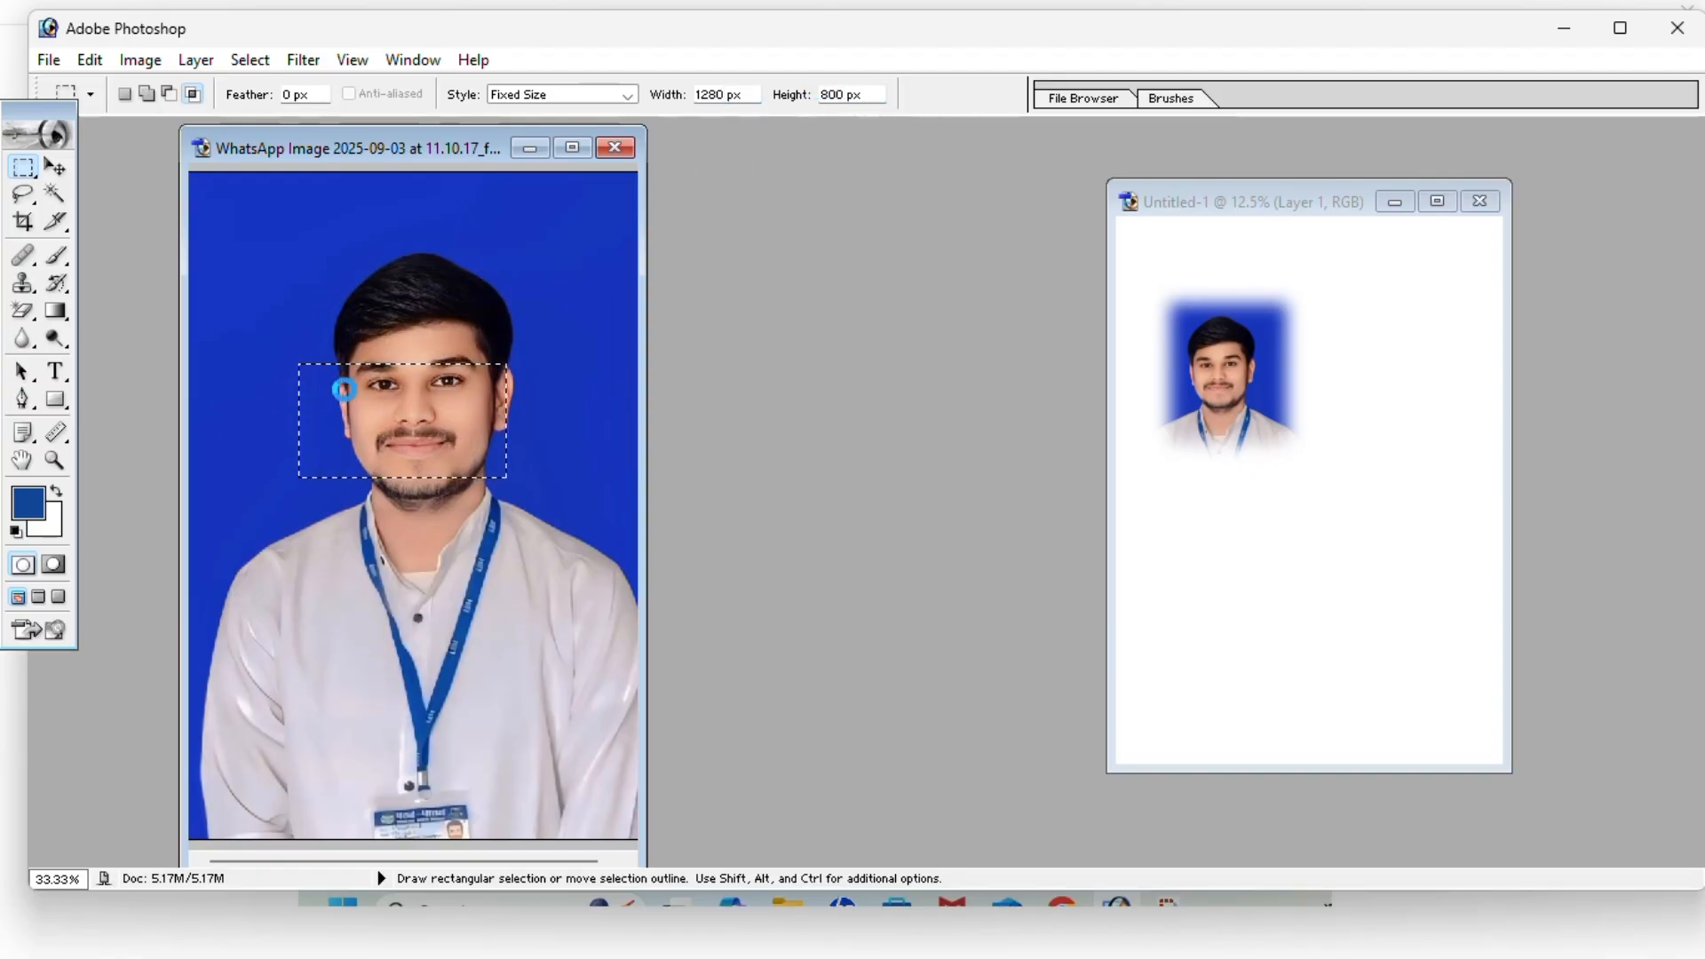
key("ctrl+d")
left_click(186, 295)
left_click_drag(338, 296, 338, 348)
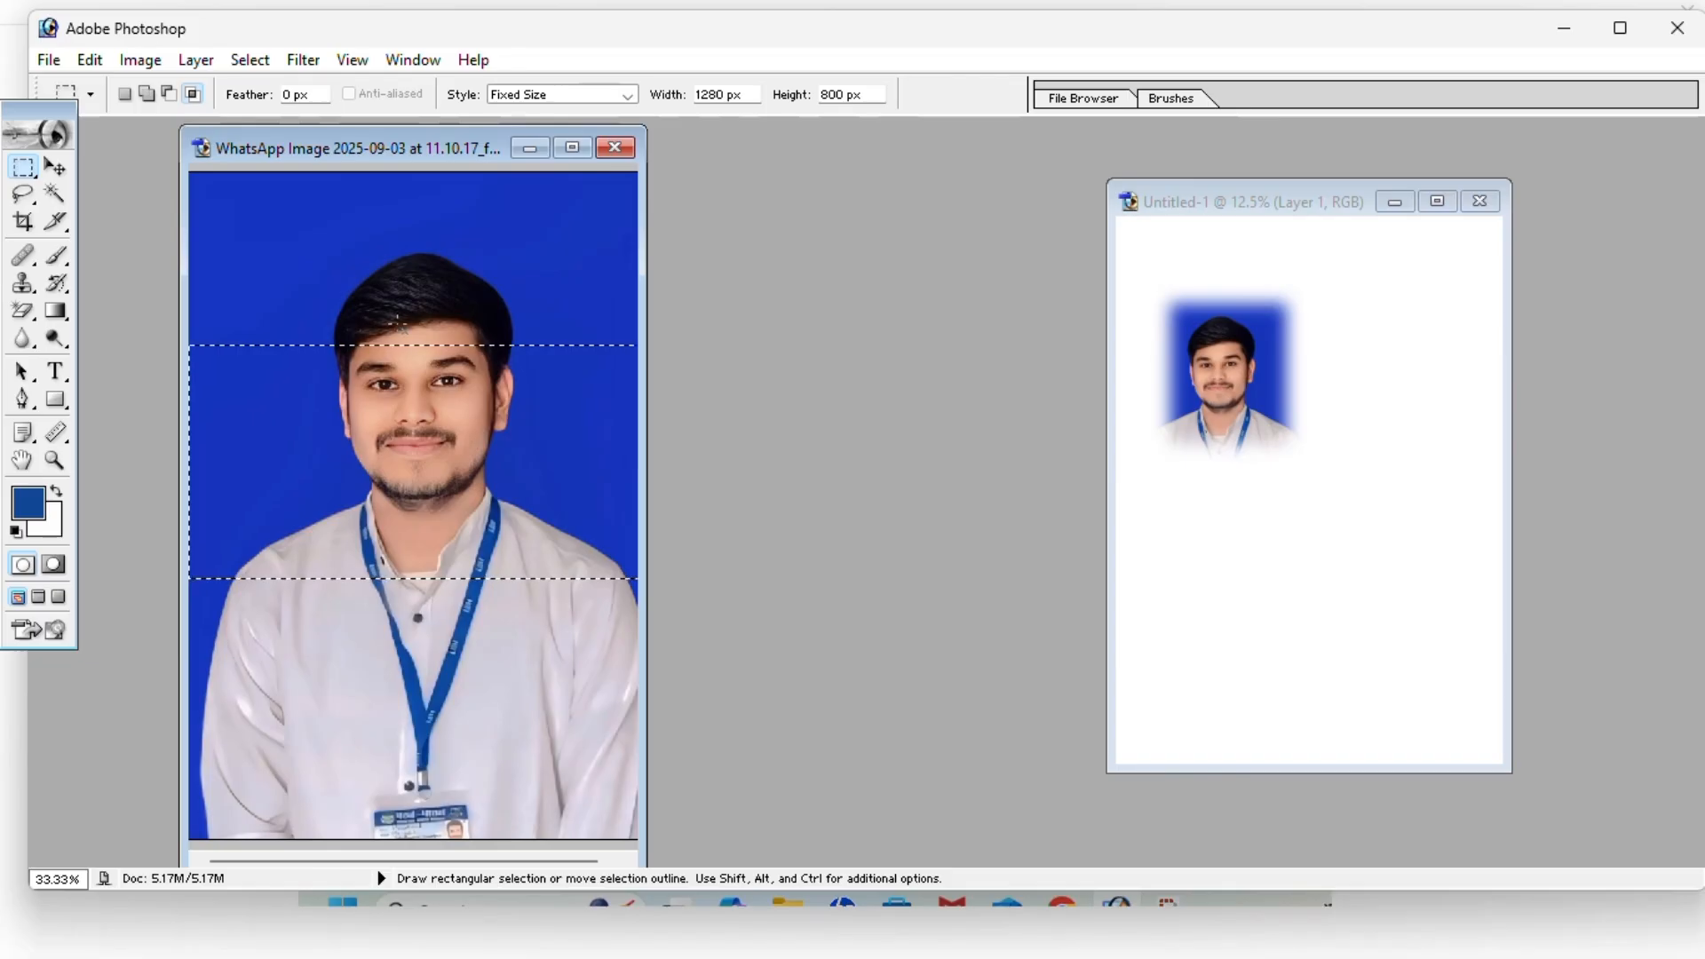
Nudge the selection upward until its upper edge crosses the top of the hair
key("shift+Up")
key("shift+Up")
key("shift+Up")
key("shift+Up")
key("shift+Up")
key("shift+Up")
key("shift+Up")
key("shift+Up")
key("shift+Up")
key("shift+Up")
key("shift+Up")
key("shift+Up")
key("shift+Up")
key("shift+Up")
key("shift+Up")
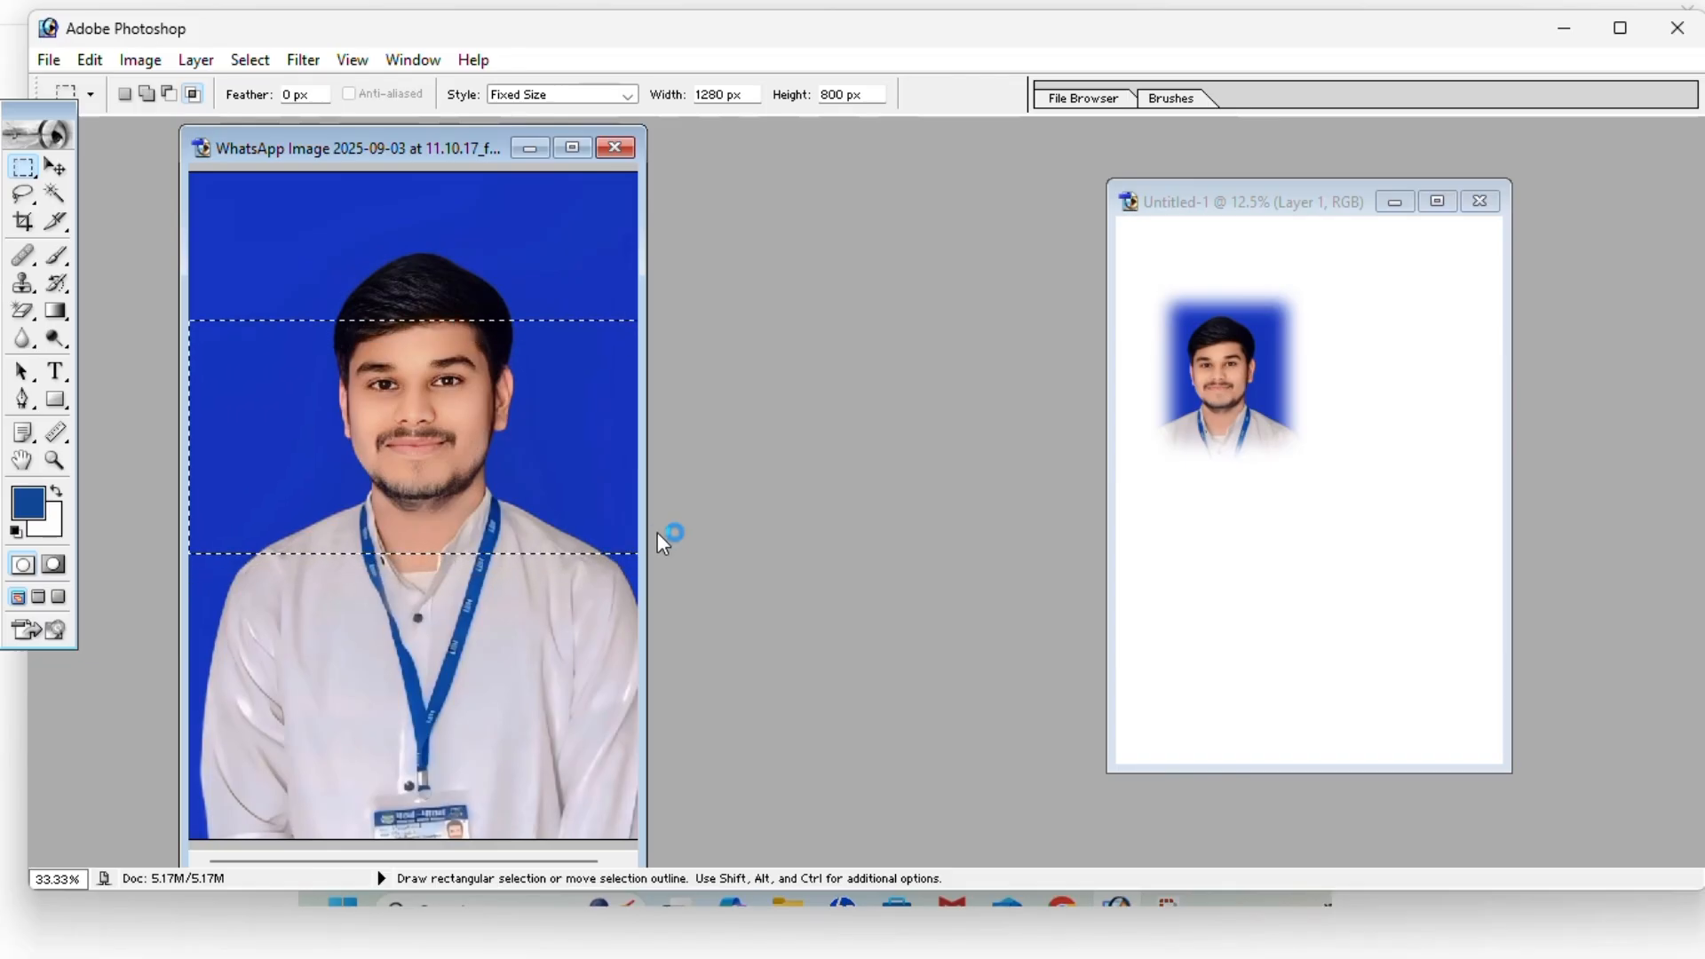
key("shift+Up")
key("shift+Up")
key("shift+Up")
key("shift+Up")
key("shift+Up")
key("shift+Up")
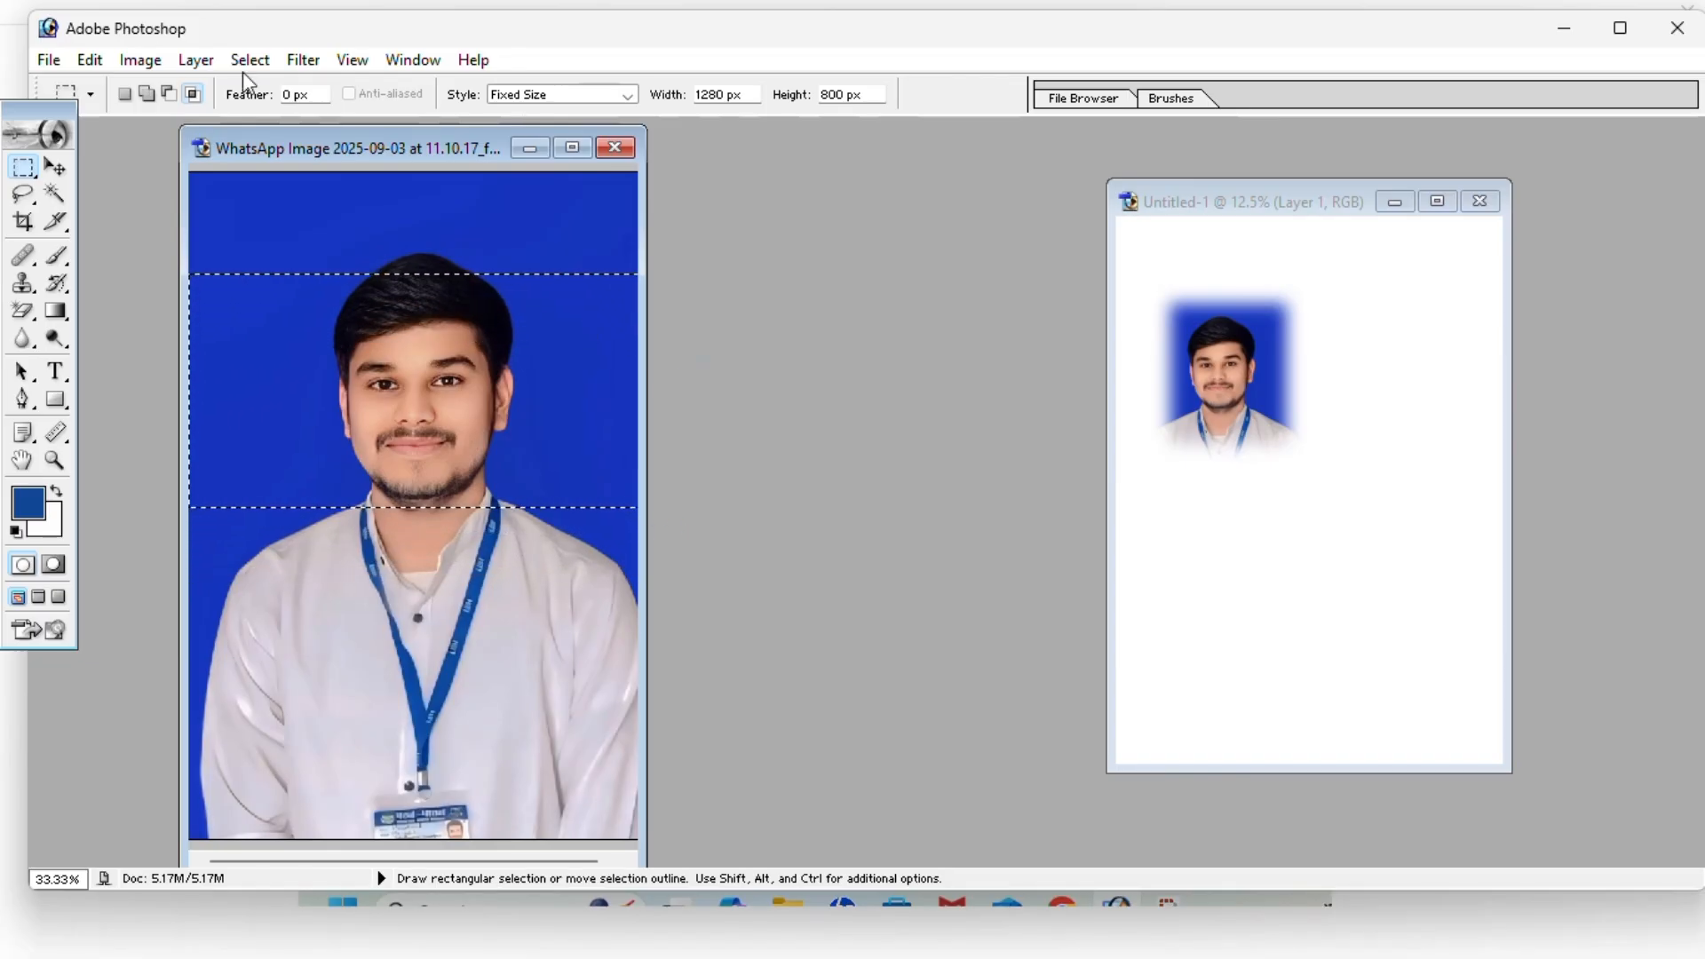
Set the selection mode to New Selection and cycle the style through Normal and Fixed Aspect Ratio back to Fixed Size
left_click(130, 94)
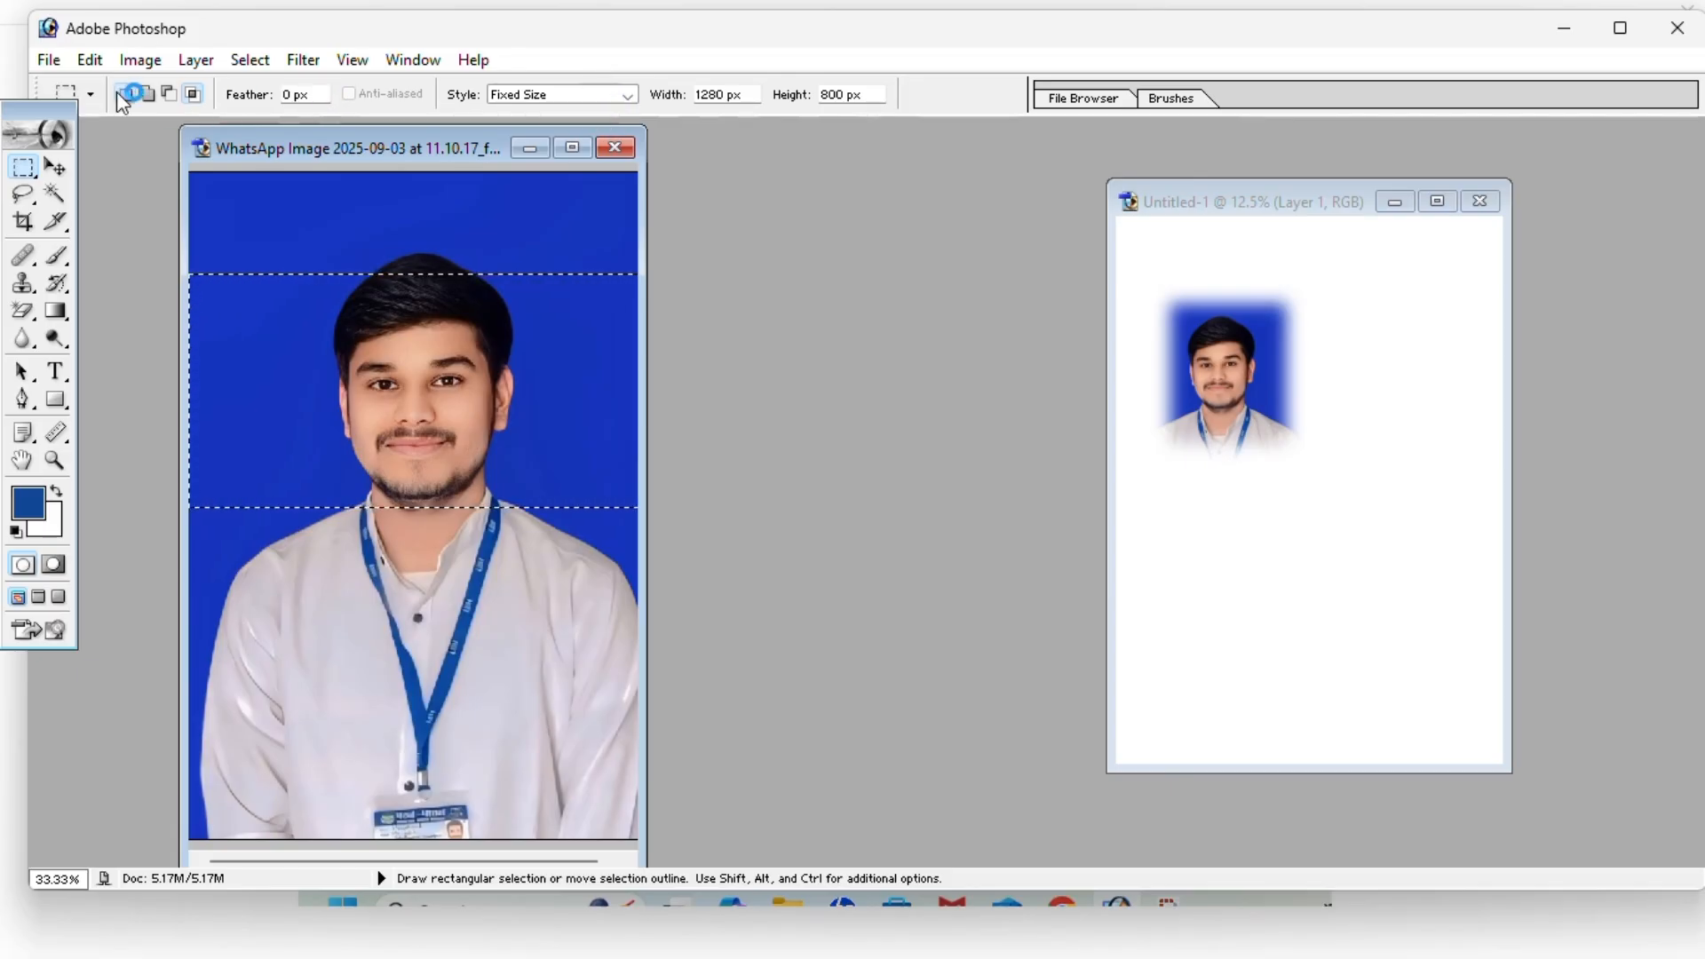
left_click(604, 94)
left_click(550, 110)
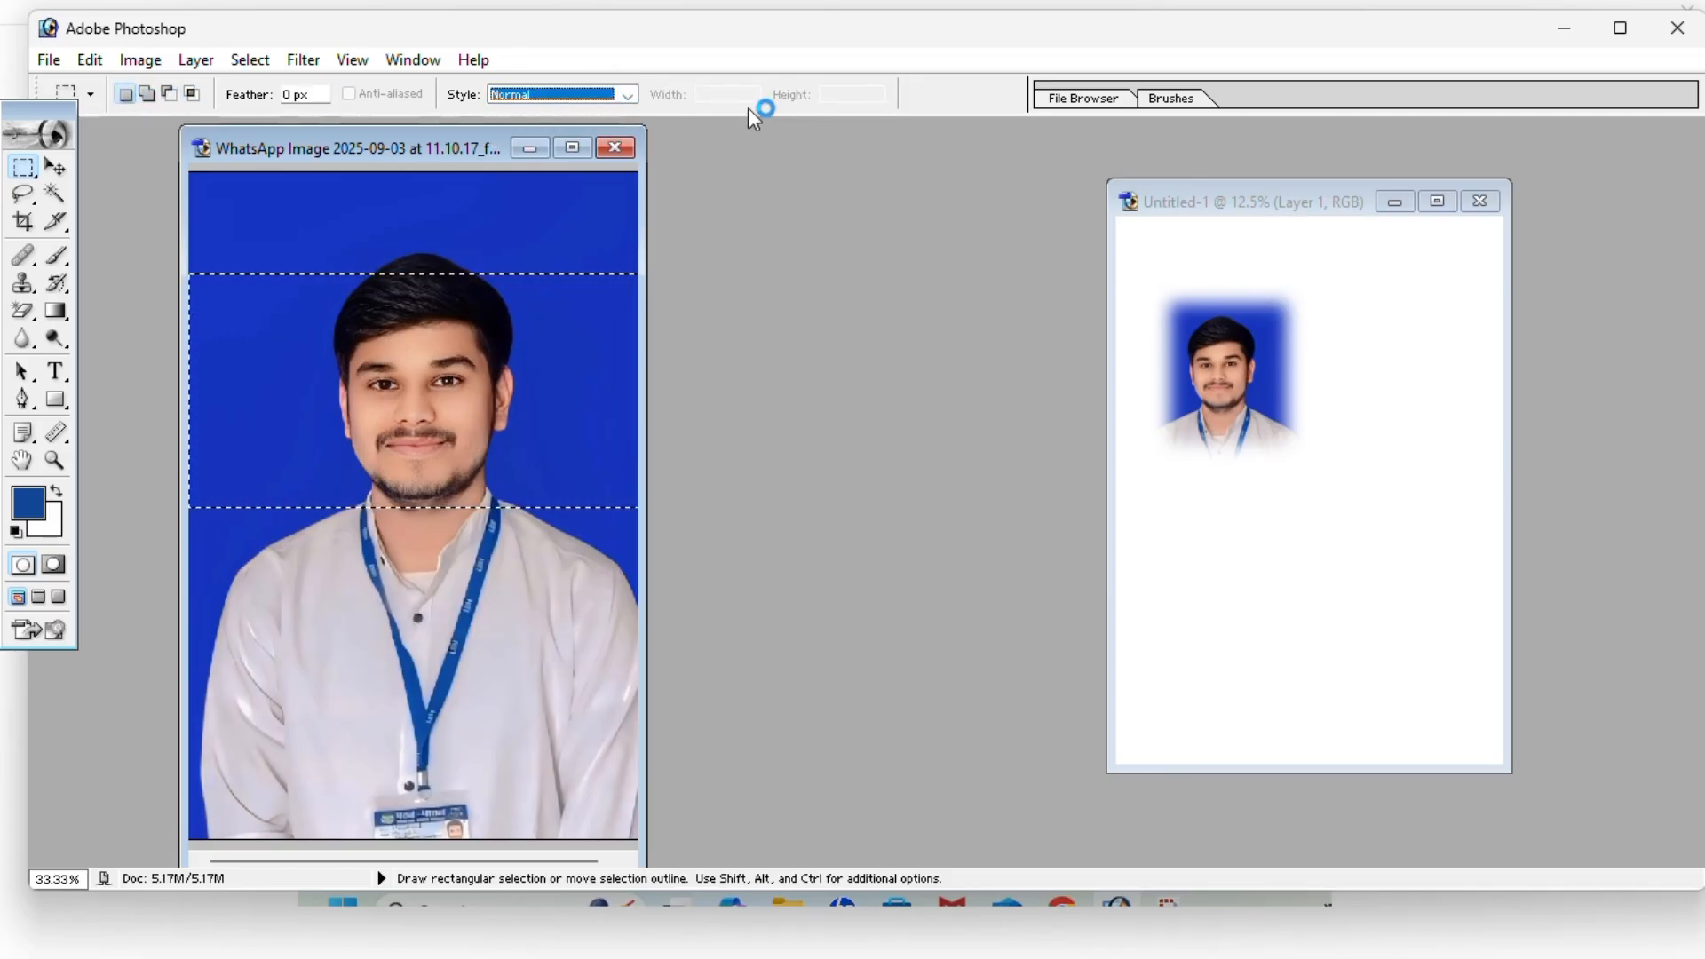
left_click(604, 94)
left_click(573, 125)
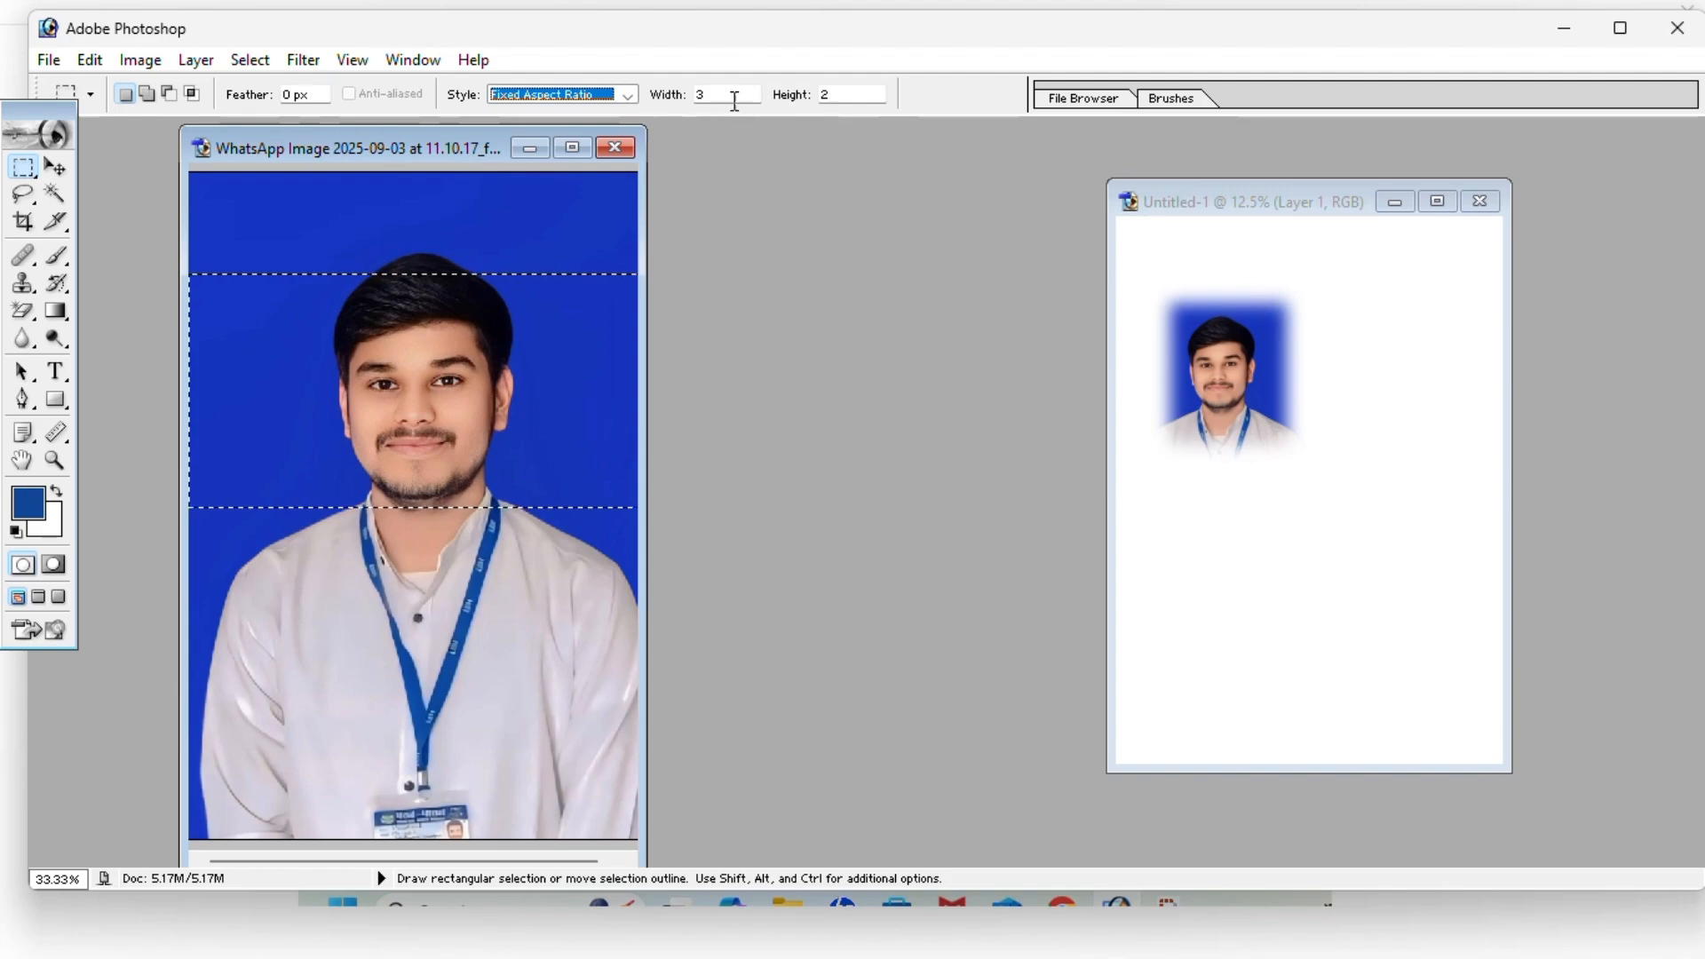
left_click(568, 100)
left_click(568, 139)
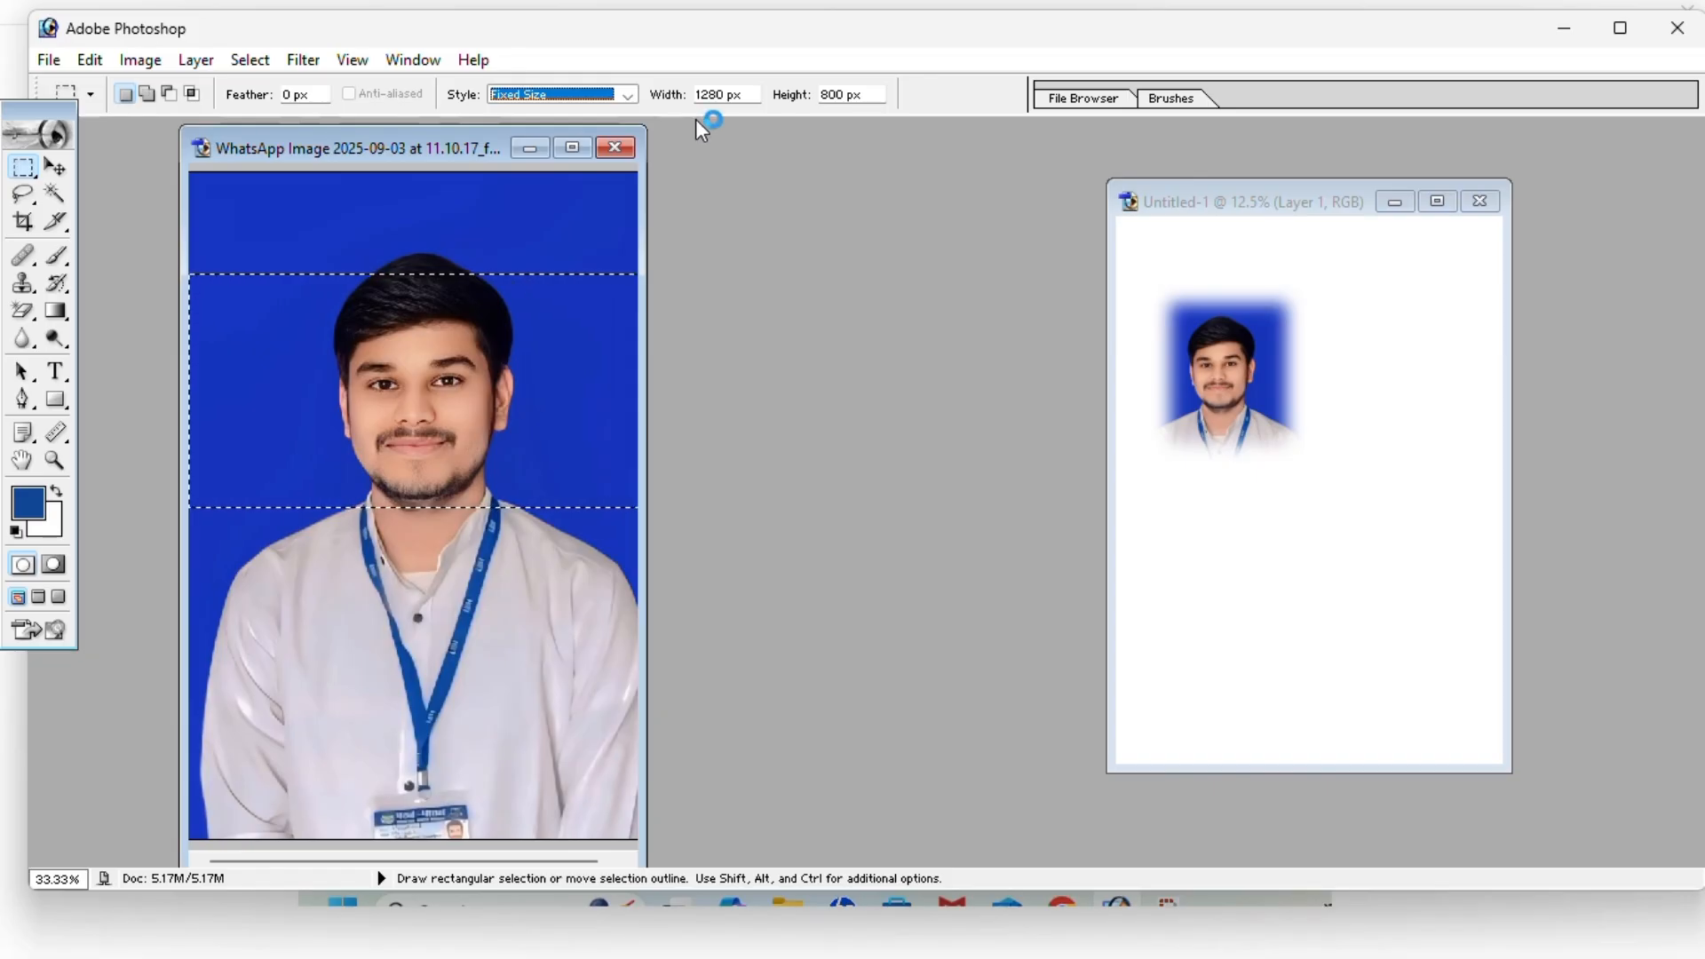
Place a 1280 × 800 px elliptical selection around the portrait's head and copy it into the A4 document below the feathered cutout
left_click(23, 167)
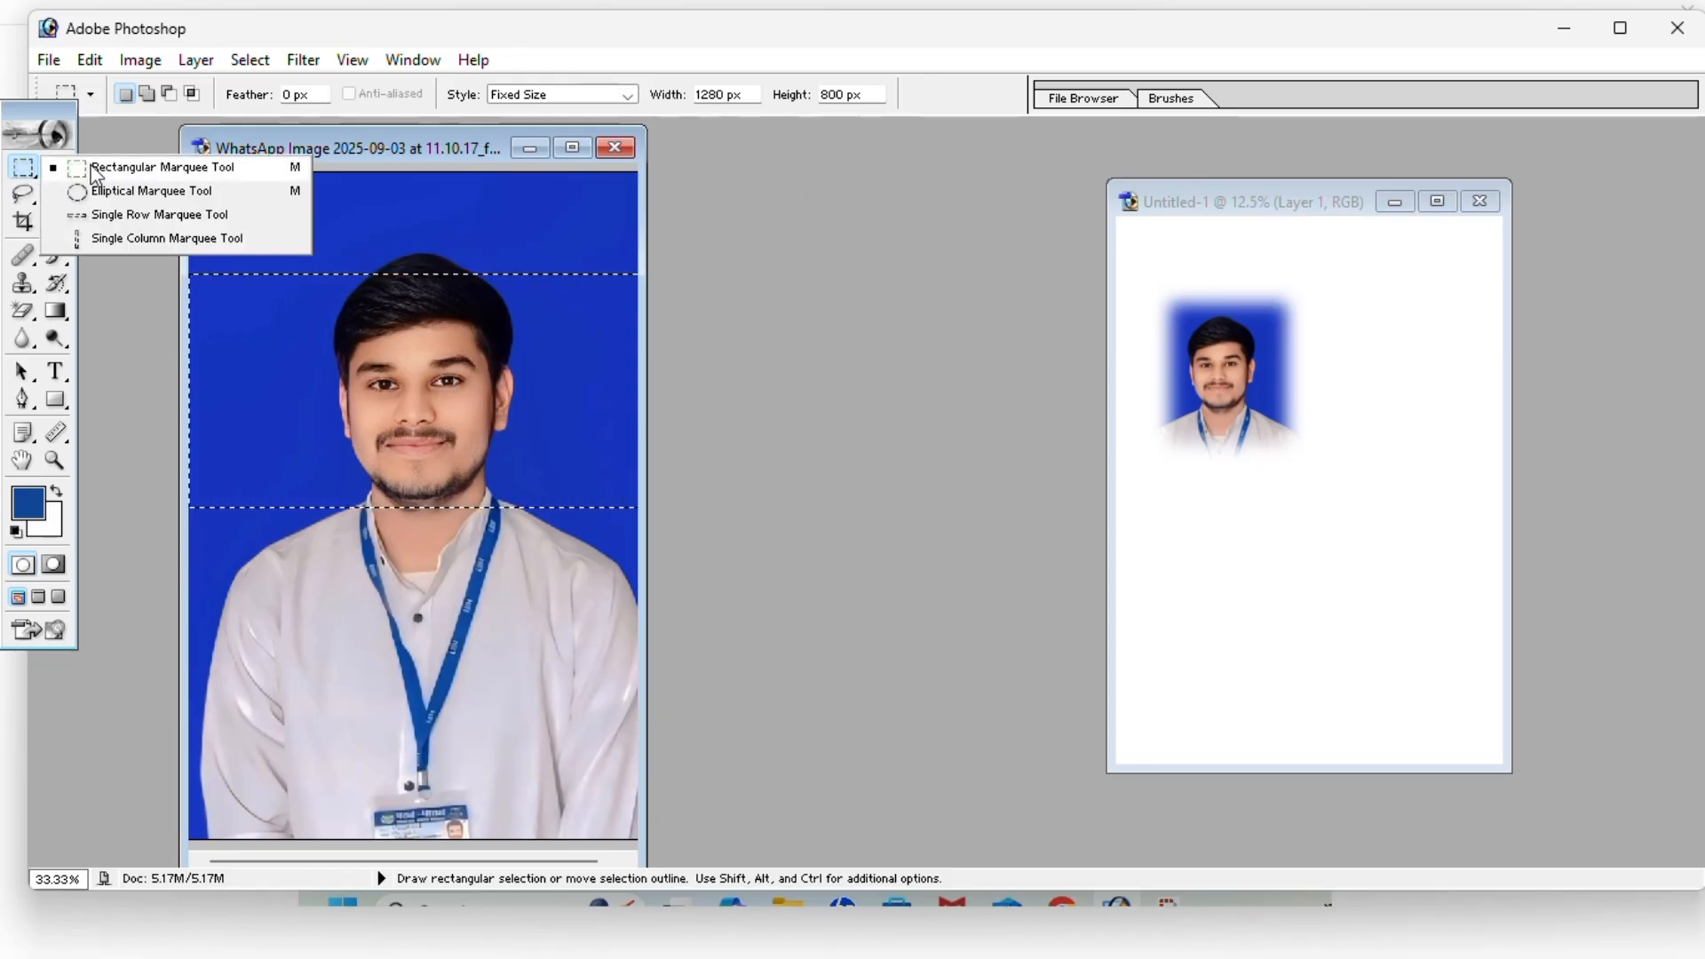
left_click(151, 190)
left_click(305, 229)
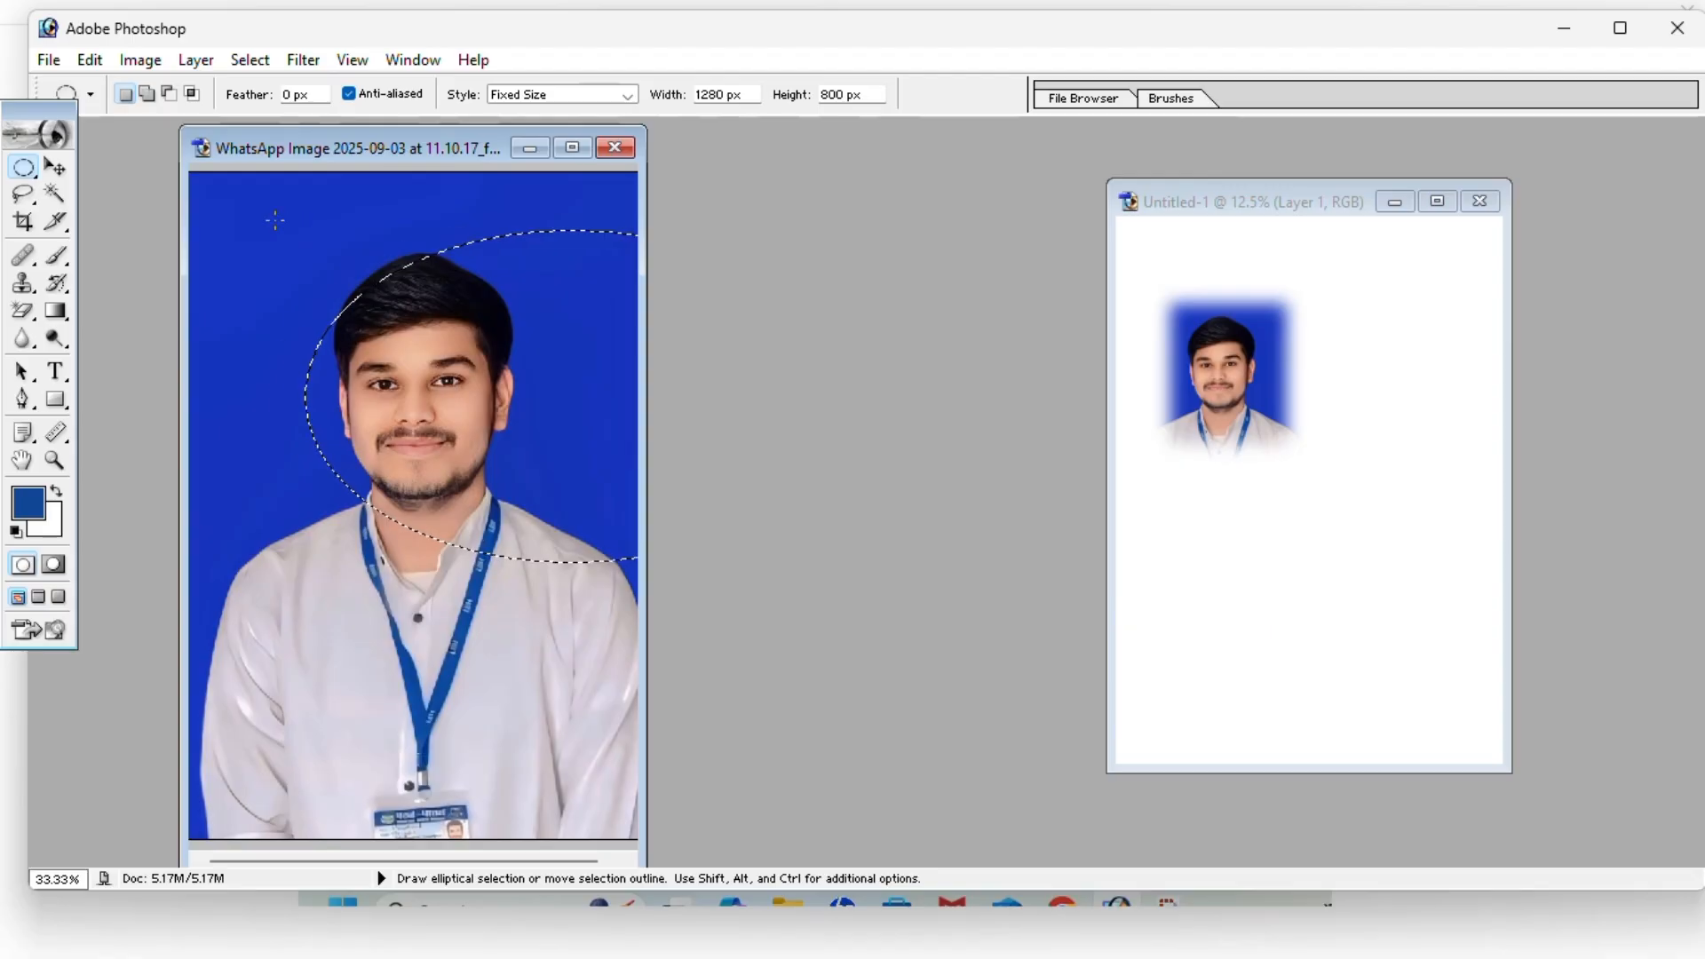
left_click_drag(441, 401, 266, 237)
key("ctrl+d")
left_click(54, 167)
left_click_drag(382, 438, 1336, 566)
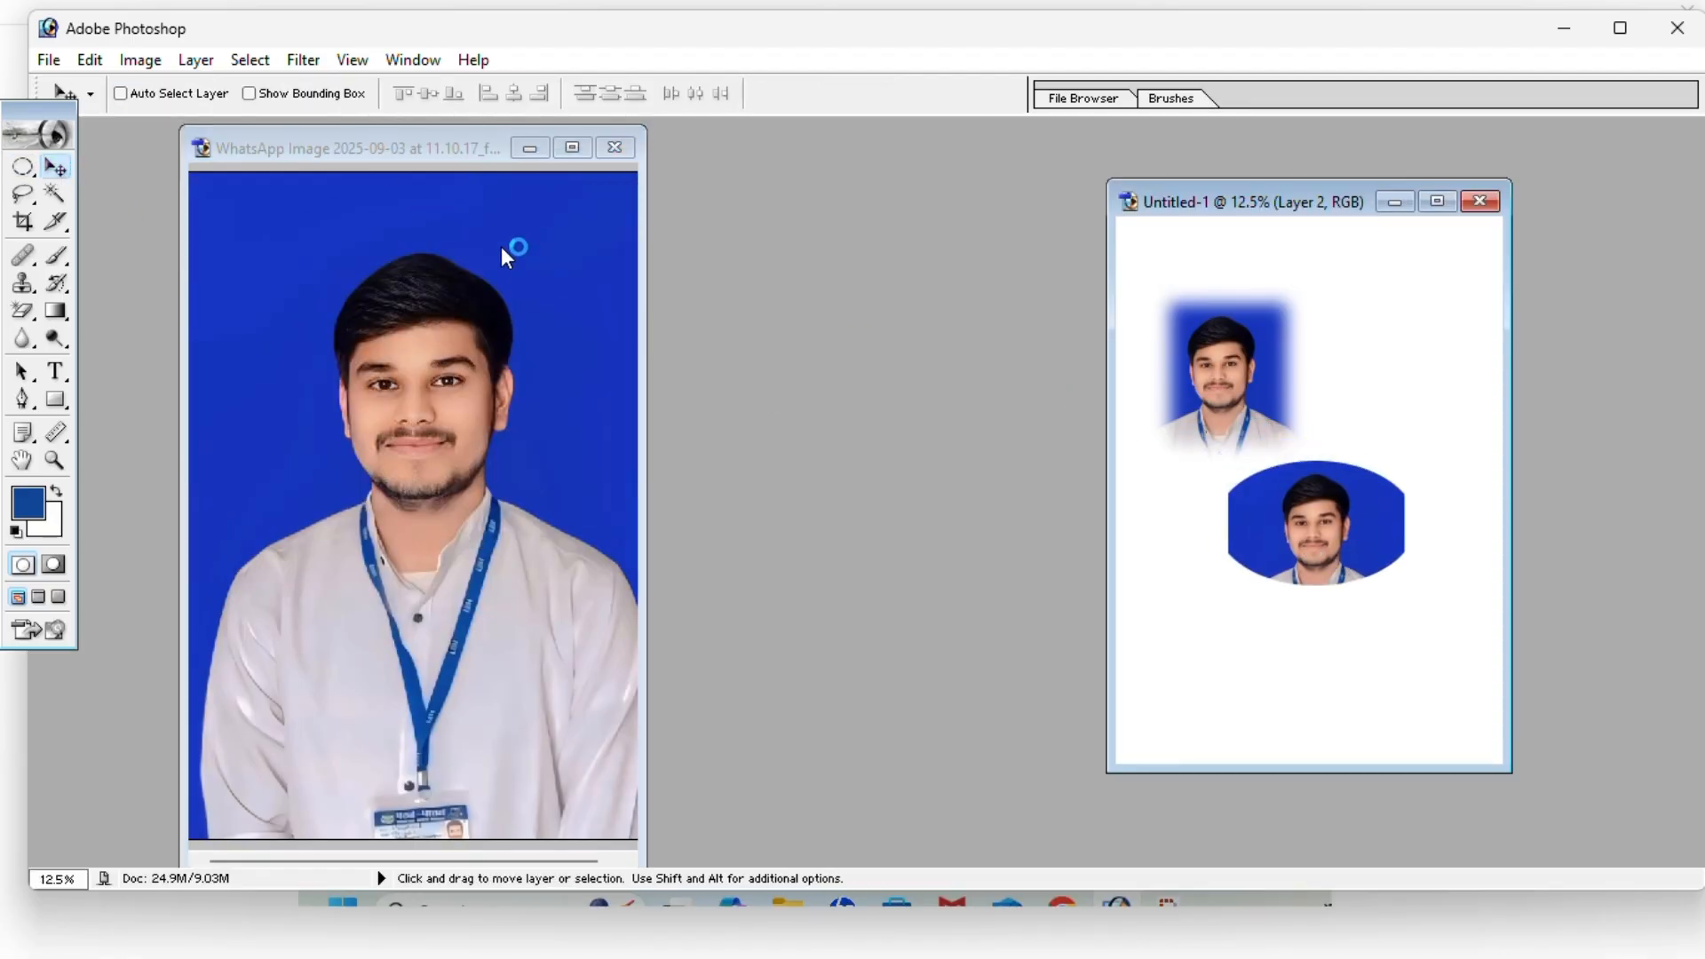
Set the Elliptical Marquee style to Normal, select the head and shoulders, and copy them beside the feathered cutout in the A4 document
left_click(22, 167)
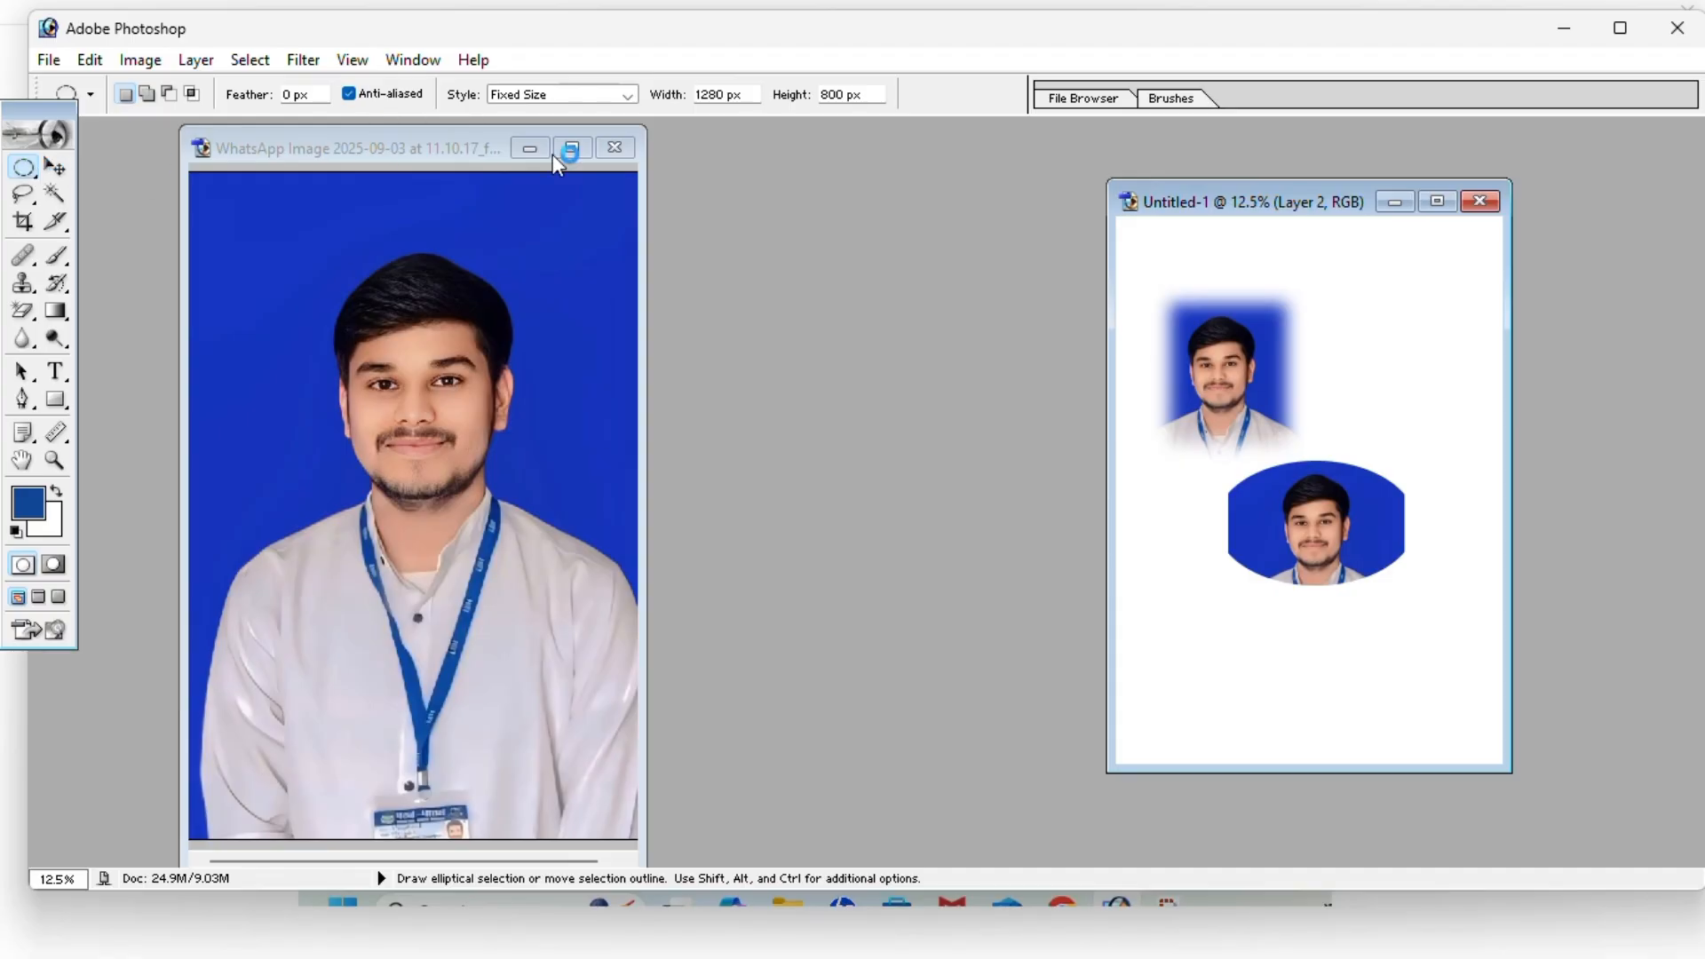
left_click(609, 94)
left_click(533, 110)
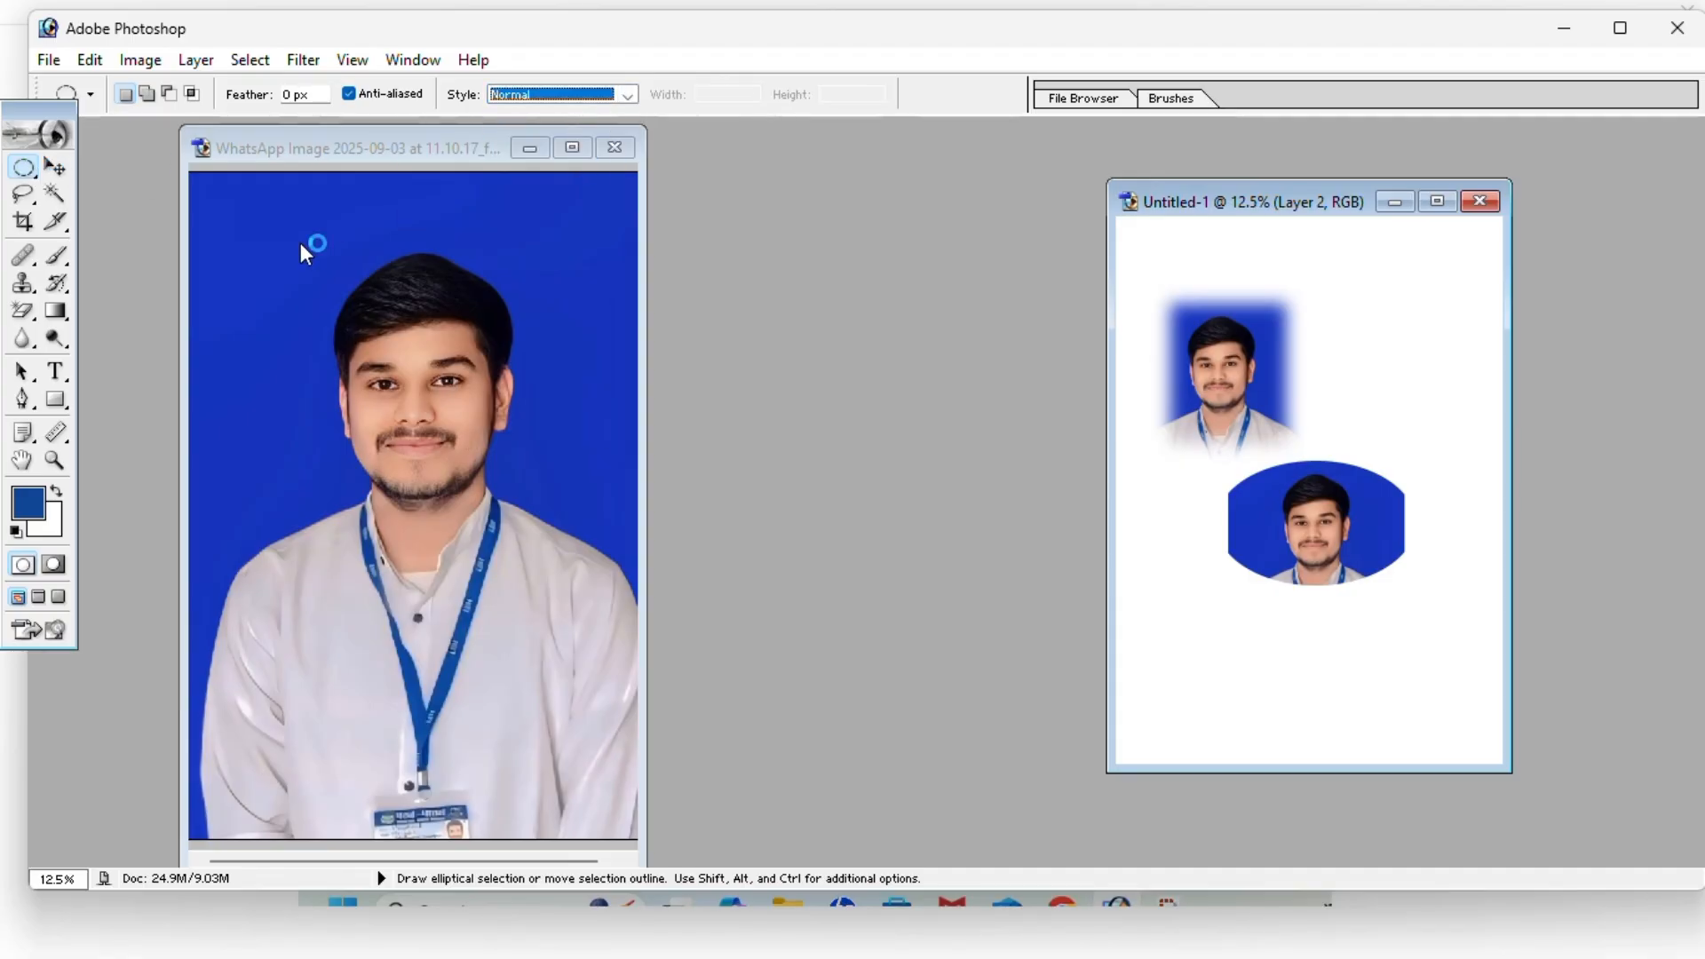
left_click(284, 231)
left_click(255, 206)
left_click_drag(492, 484, 595, 579)
left_click(55, 167)
left_click_drag(429, 366, 1372, 372)
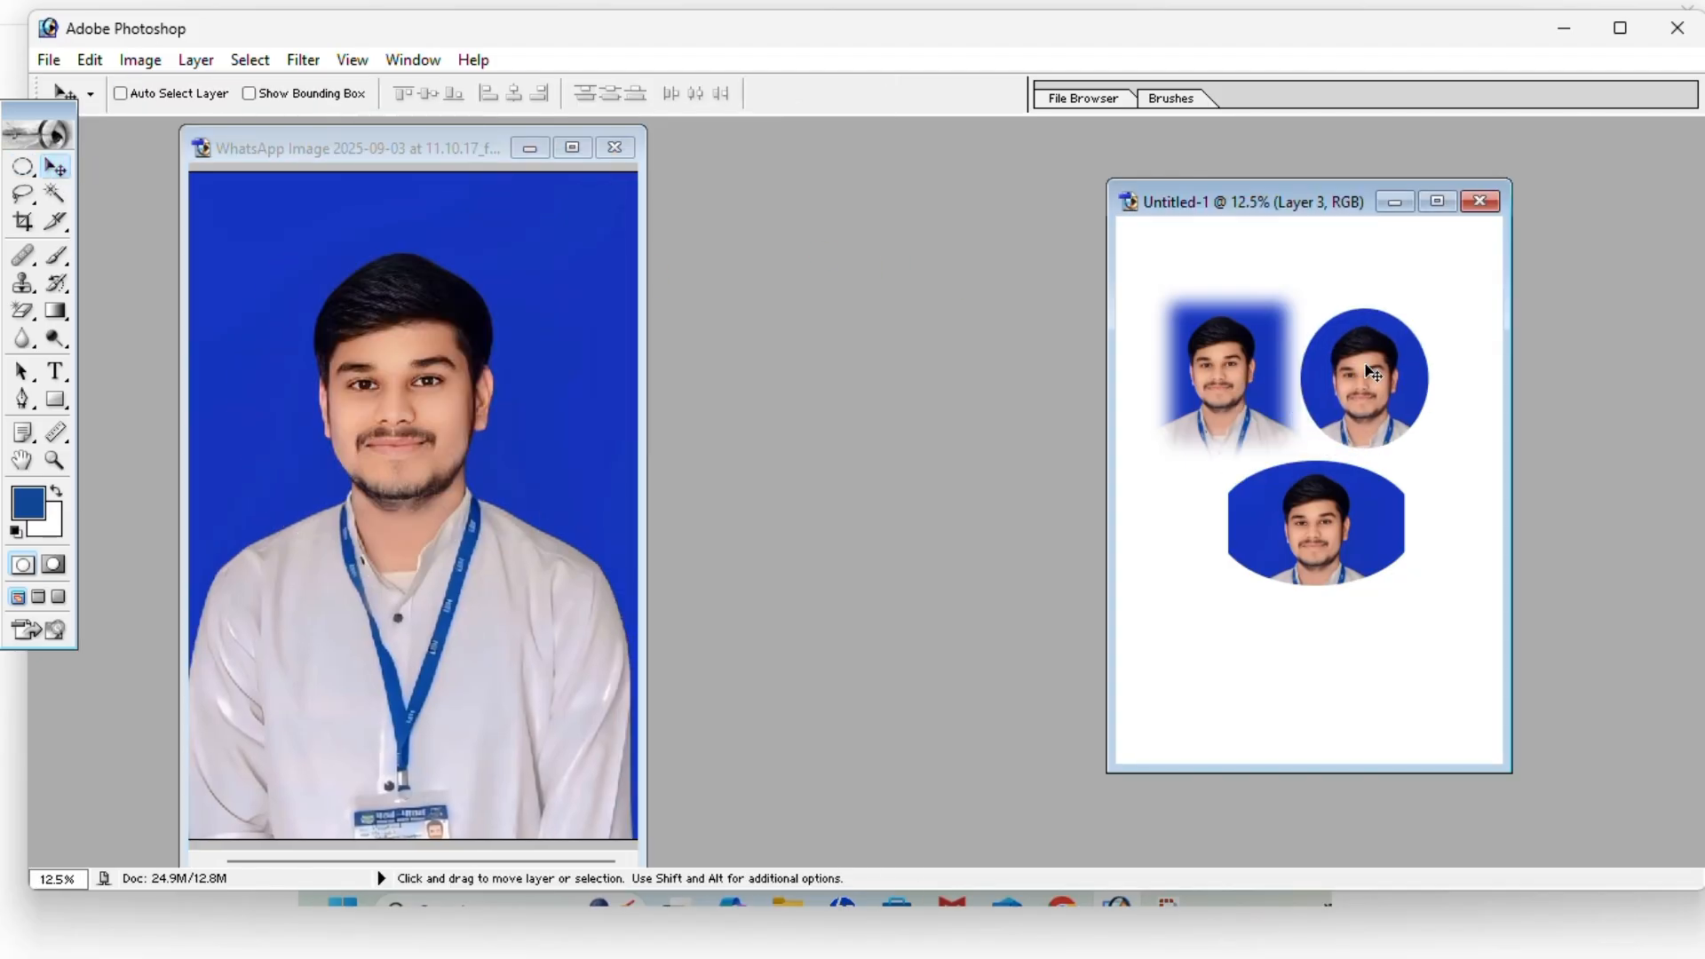
Review the available marquee tool variants and move the toolbox fully inside the application window
left_click(23, 166)
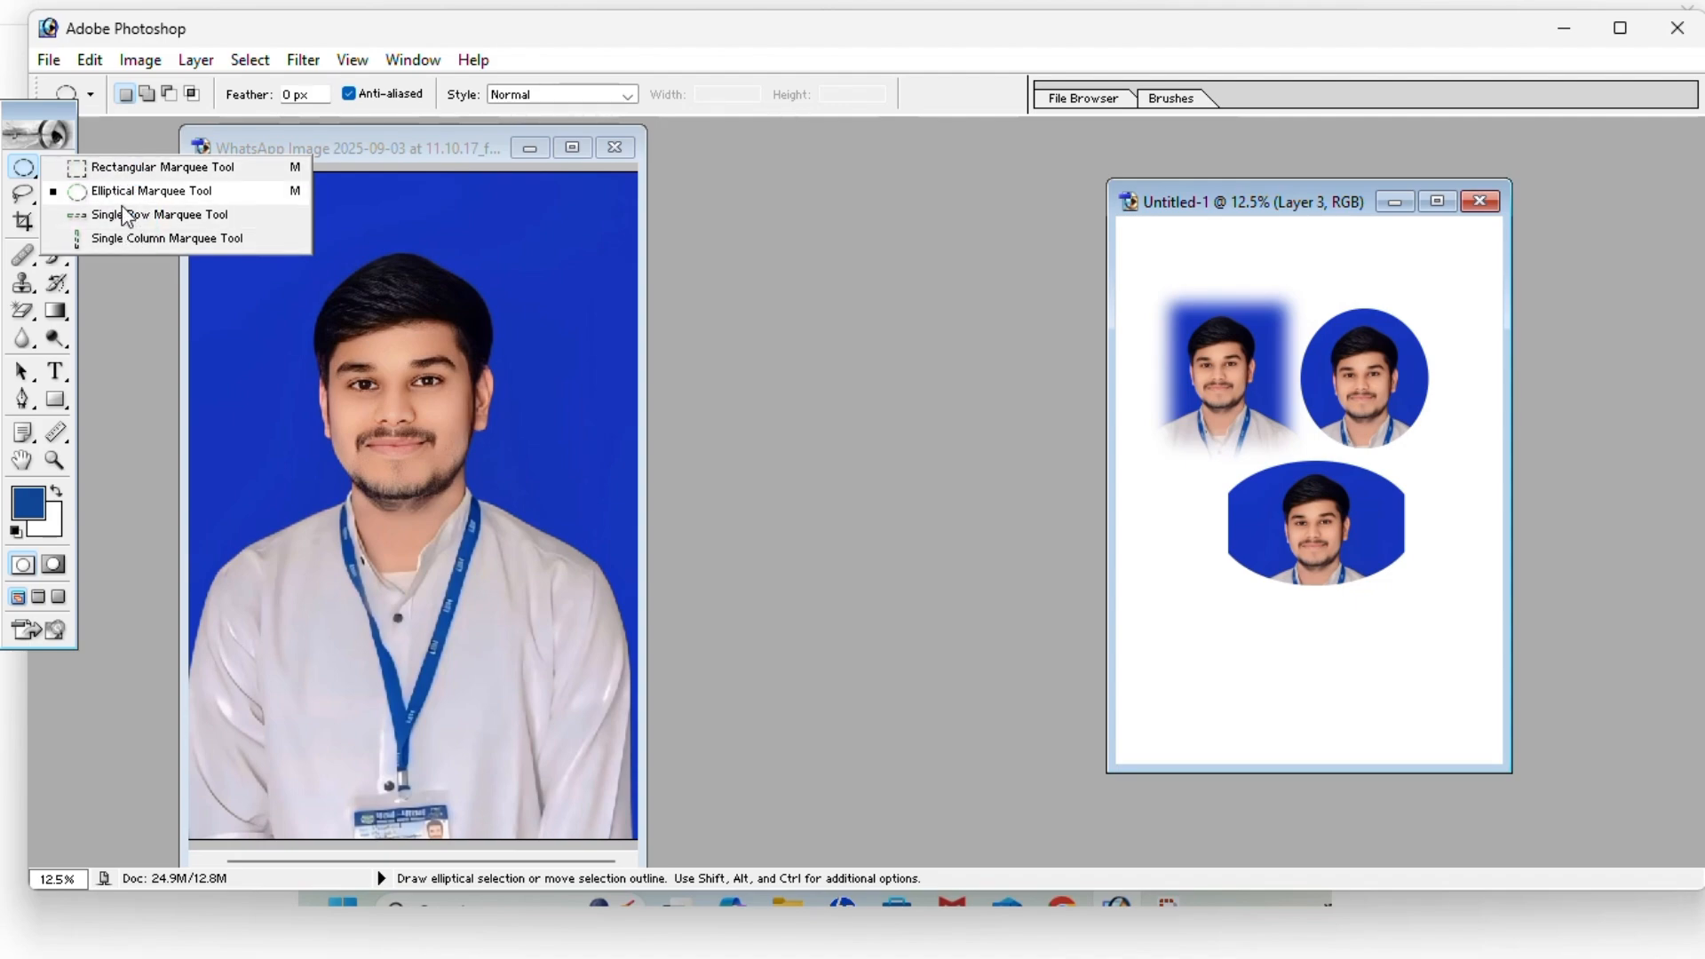
left_click(162, 173)
left_click(830, 309)
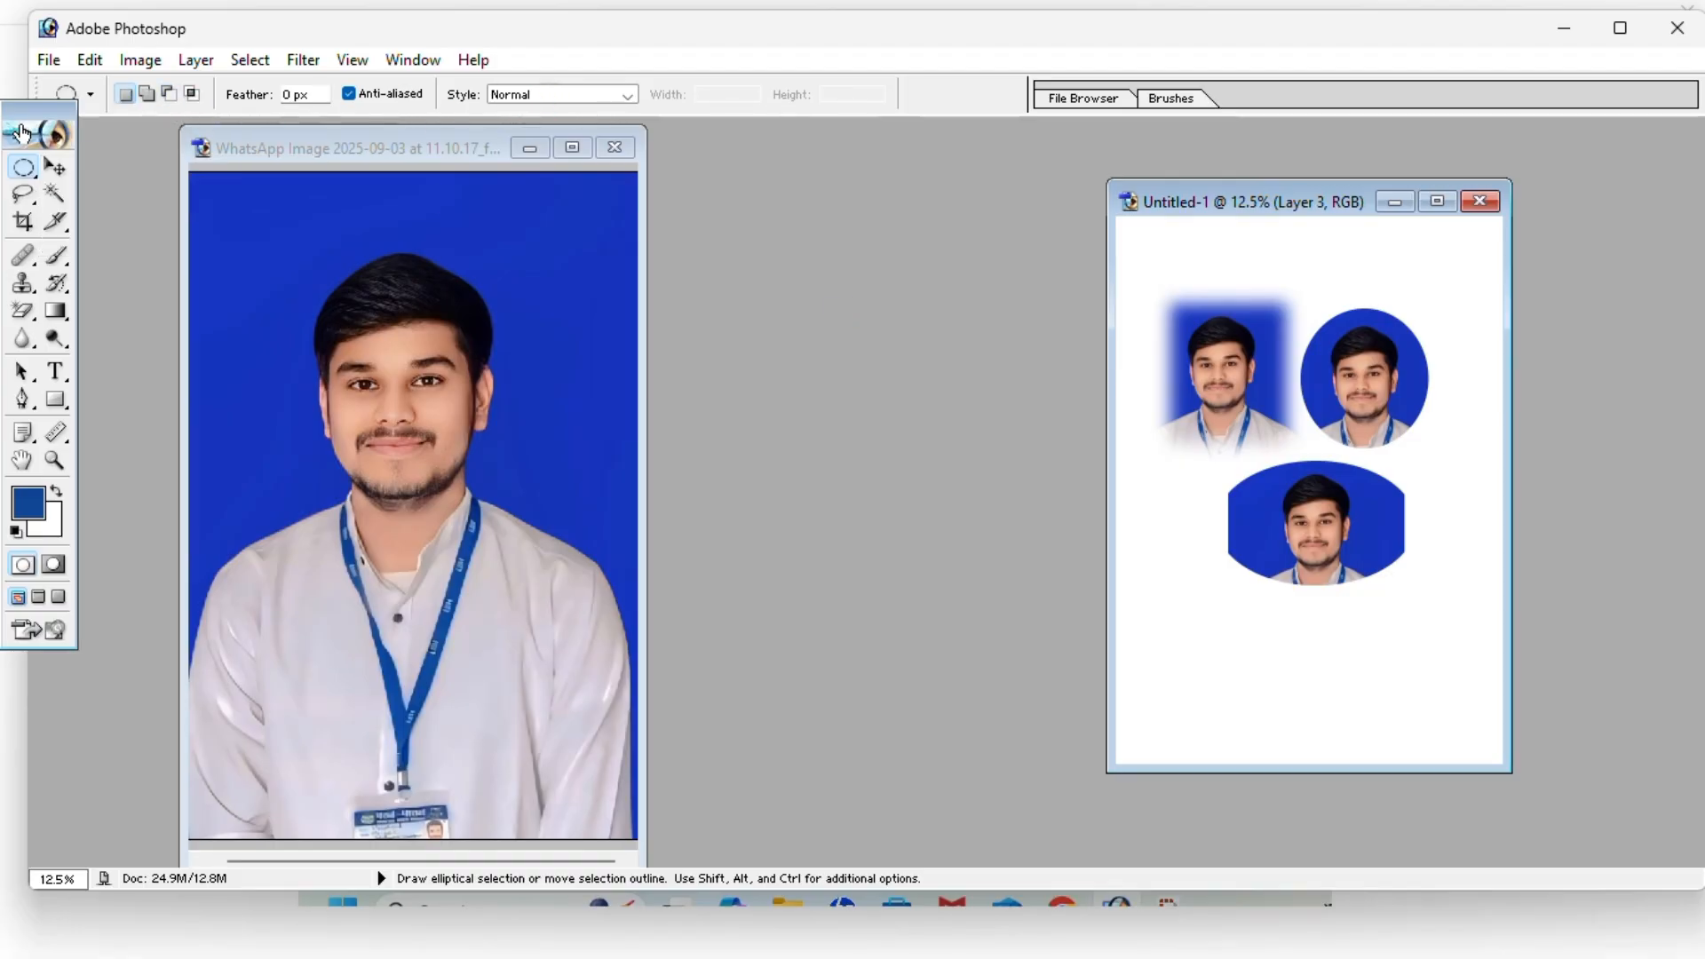
left_click_drag(67, 152, 102, 190)
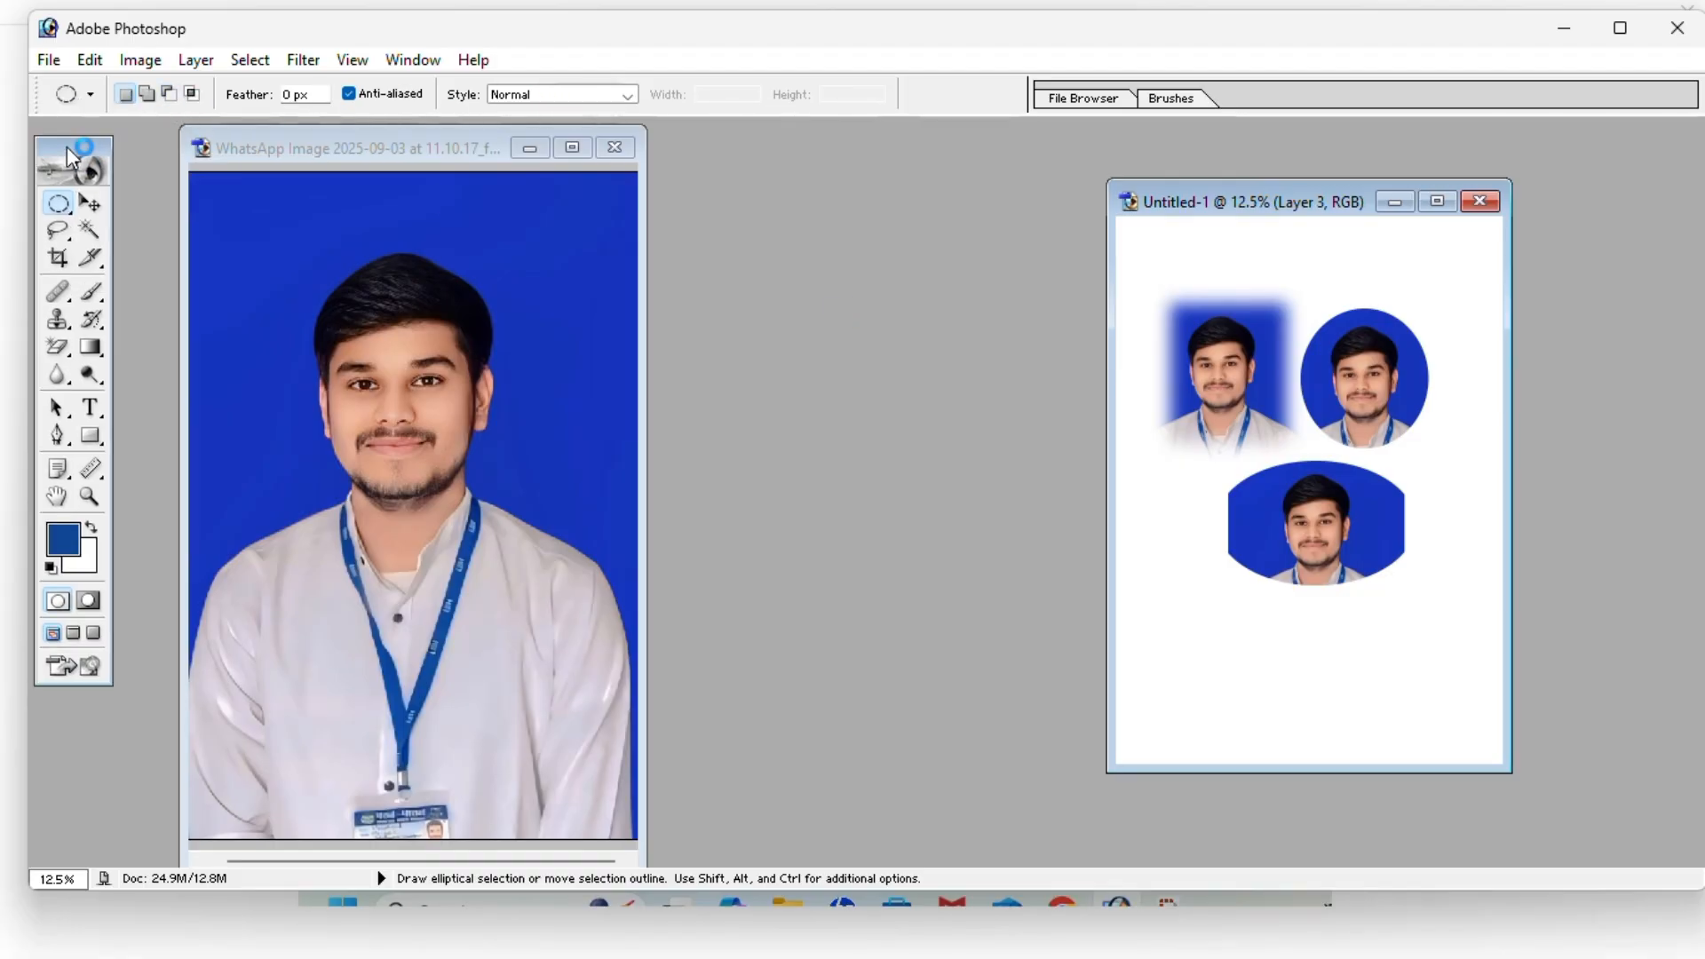